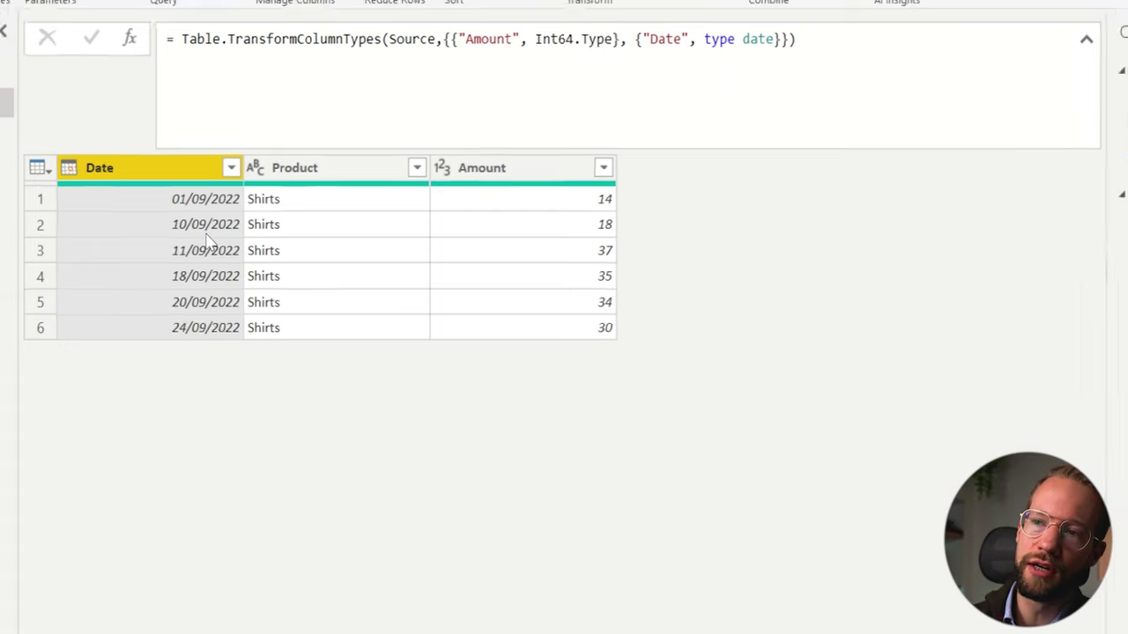
# Duplicate the Sales query in the Dataset group
pyautogui.rightClick(78, 159)
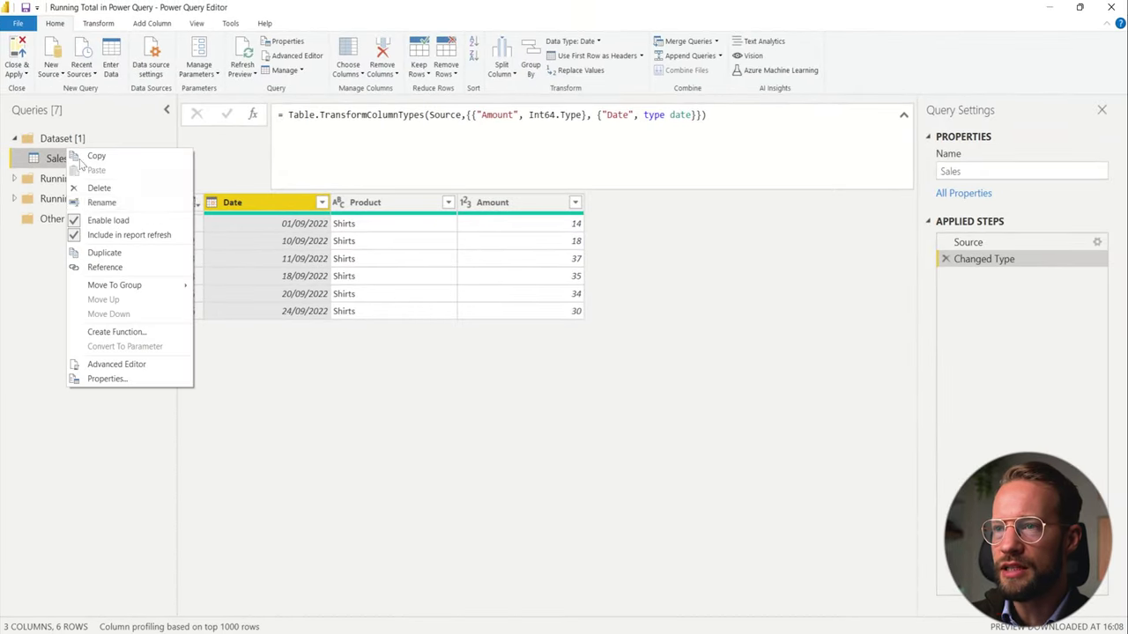
pyautogui.click(108, 252)
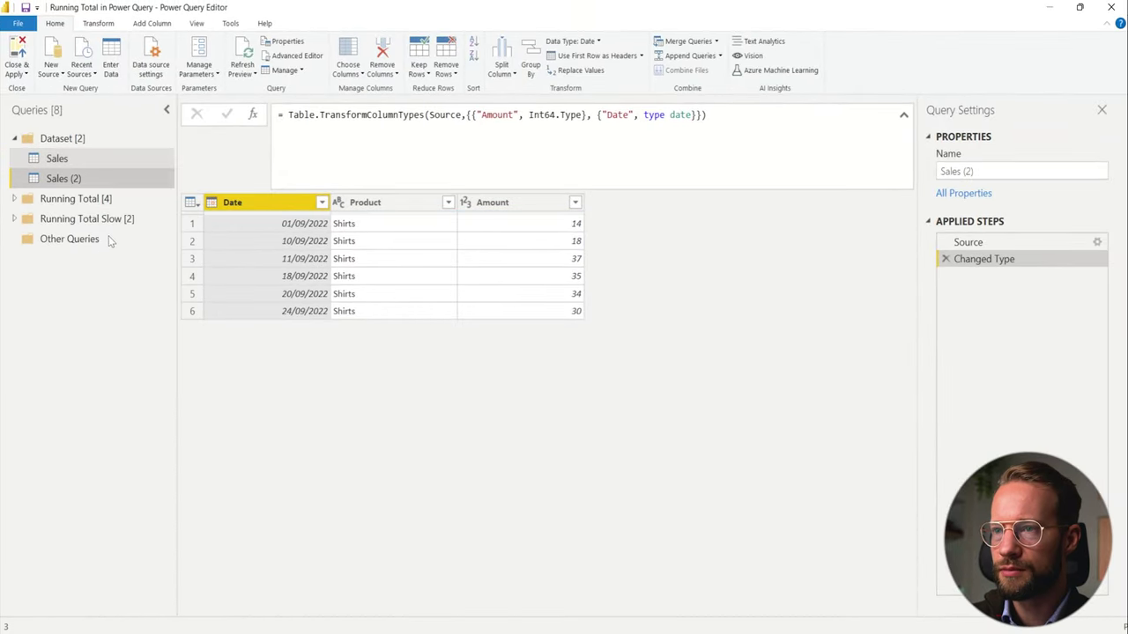
# Try to rename the duplicated Sales query as List.FirstN
pyautogui.doubleClick(89, 177)
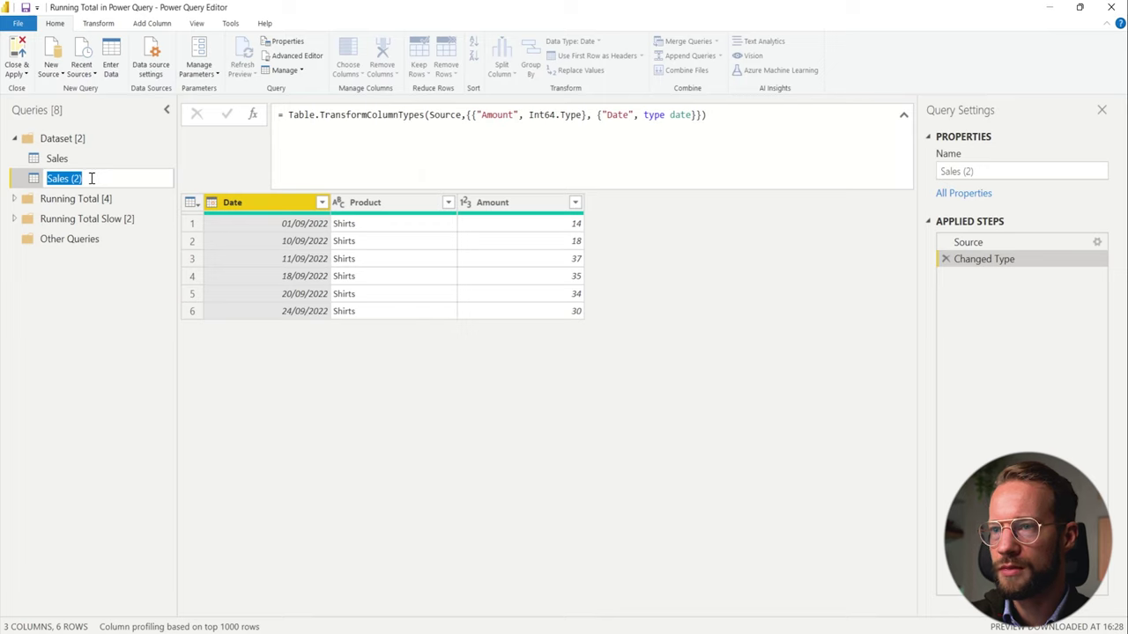
pyautogui.write('List')
pyautogui.hotkey('ctrl', 'a')
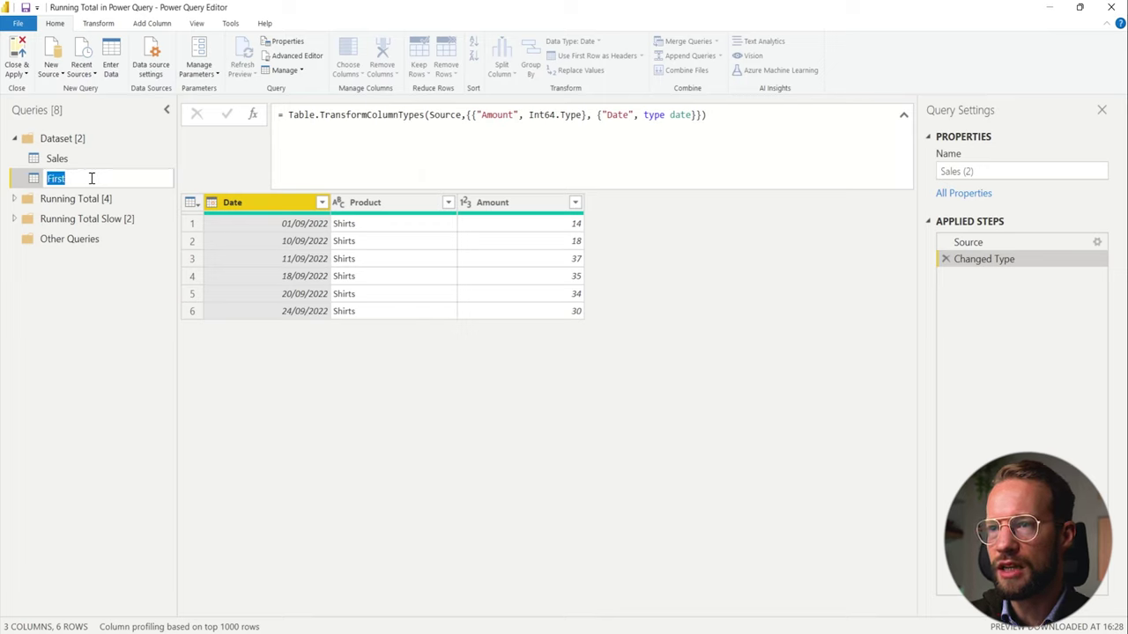
pyautogui.write('List.FirstN')
pyautogui.press('Return')
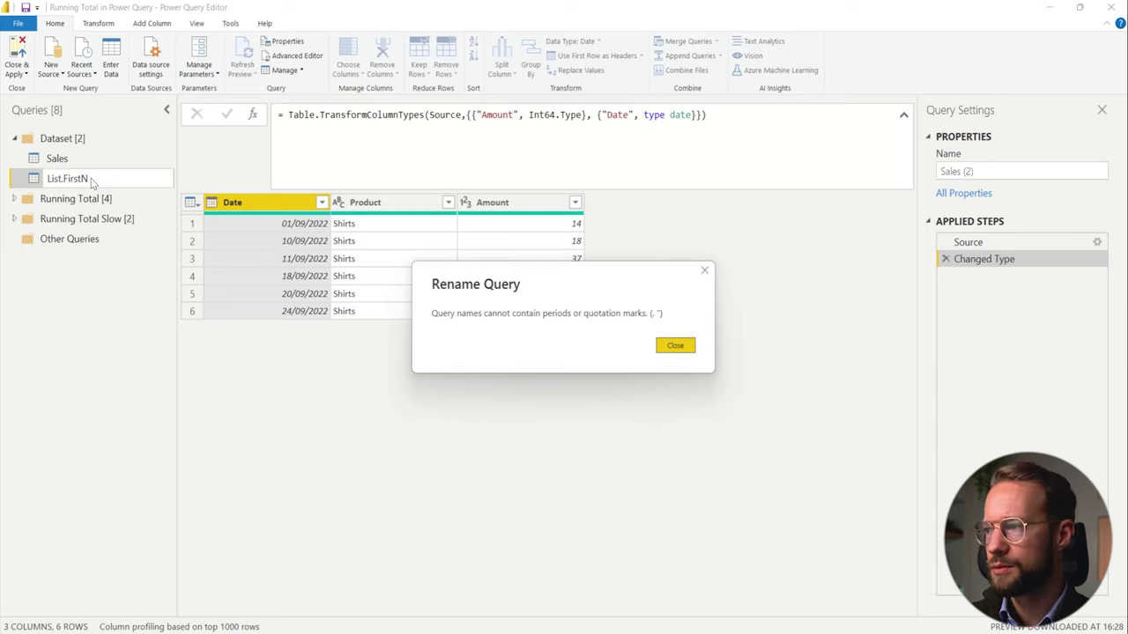
pyautogui.click(672, 344)
# Rename the duplicated Sales query as ListFirstN
pyautogui.doubleClick(108, 181)
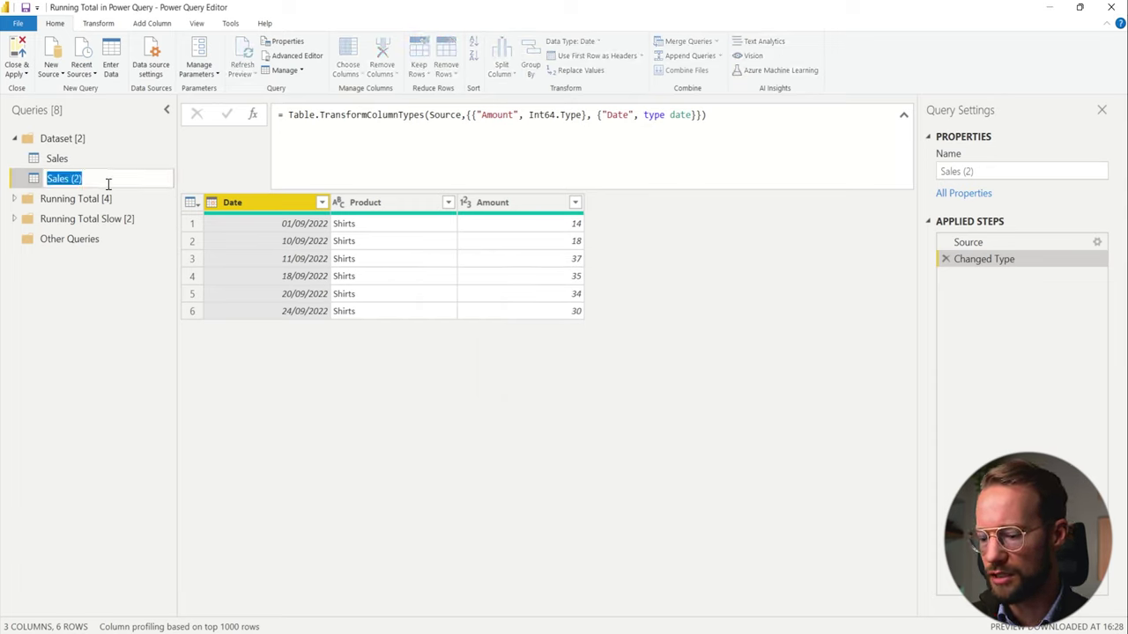
pyautogui.write('ListFirstN')
pyautogui.press('Return')
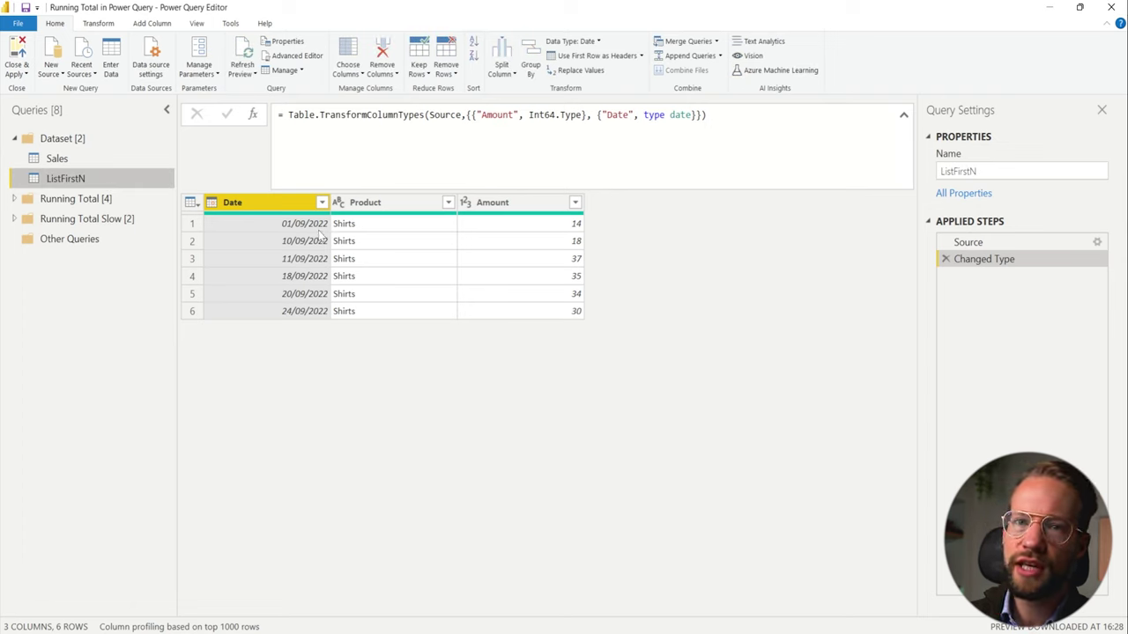
# Sort the ListFirstN table by the Date column in ascending order
pyautogui.click(322, 203)
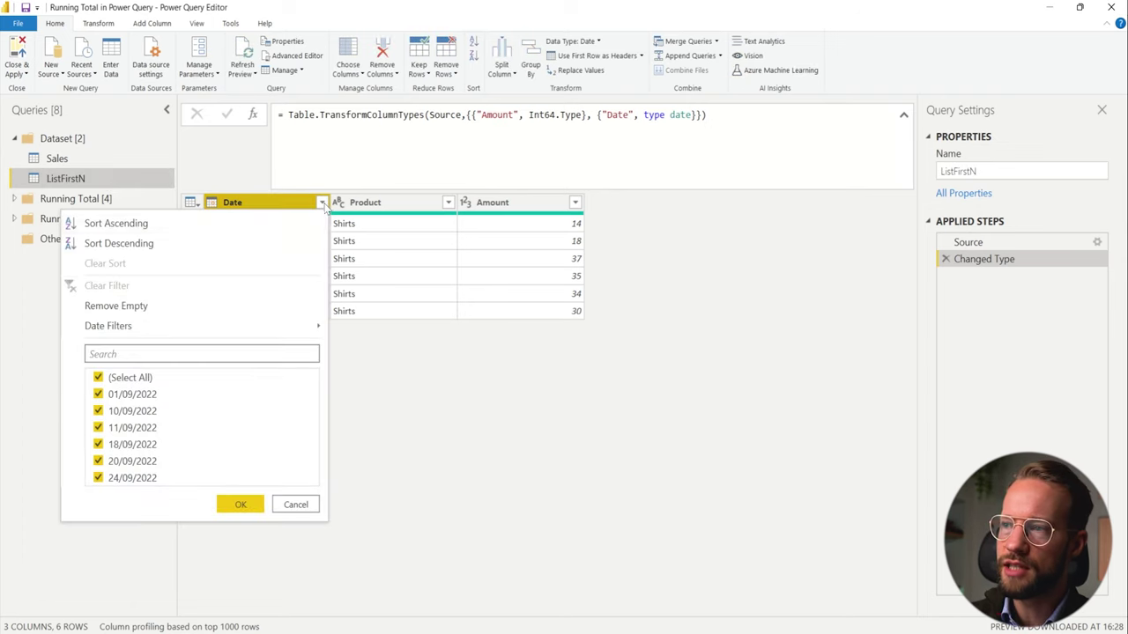
pyautogui.click(261, 226)
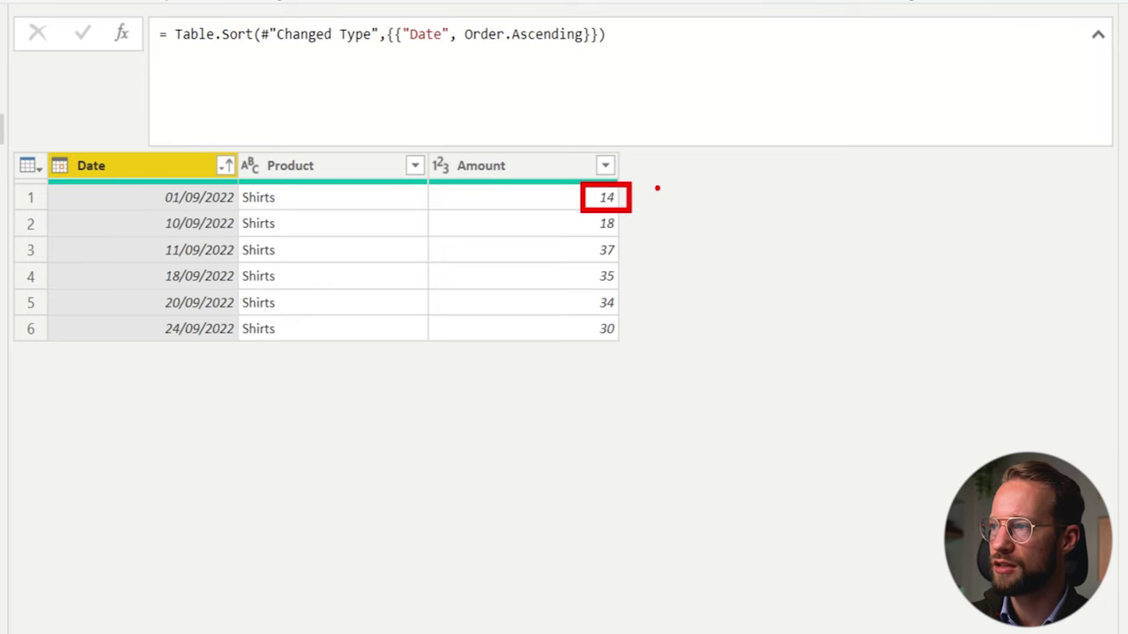
pyautogui.moveTo(656, 187)
pyautogui.mouseDown()
pyautogui.moveTo(632, 199)
pyautogui.moveTo(617, 231)
pyautogui.moveTo(560, 237)
pyautogui.mouseUp()
pyautogui.moveTo(509, 183)
pyautogui.mouseDown()
pyautogui.moveTo(629, 262)
pyautogui.moveTo(673, 264)
pyautogui.mouseUp()
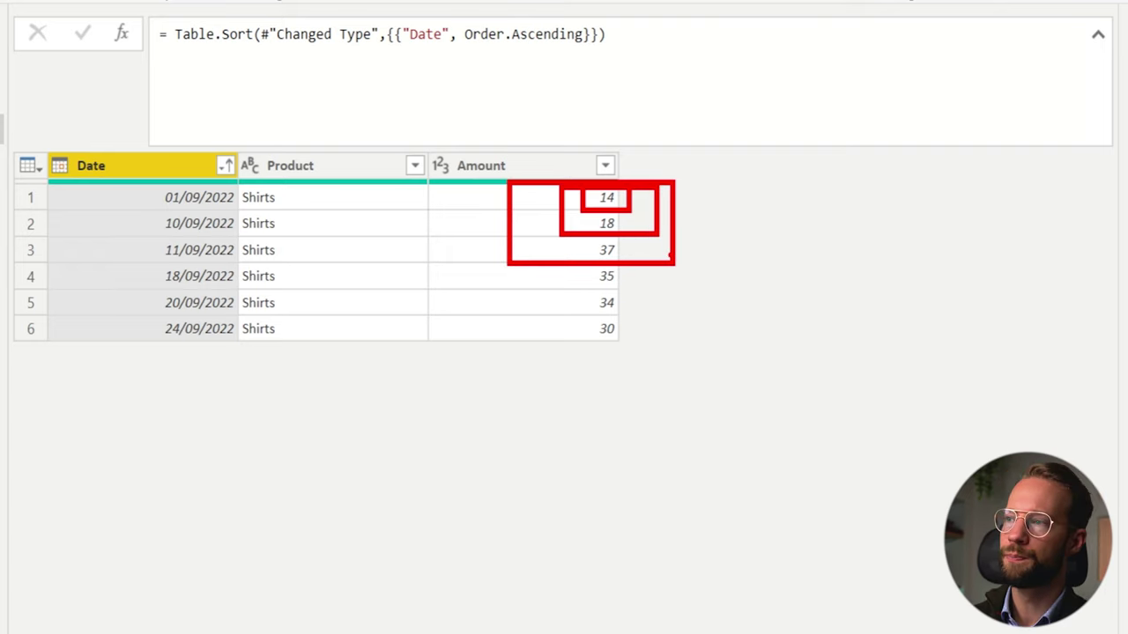
pyautogui.press('Escape')
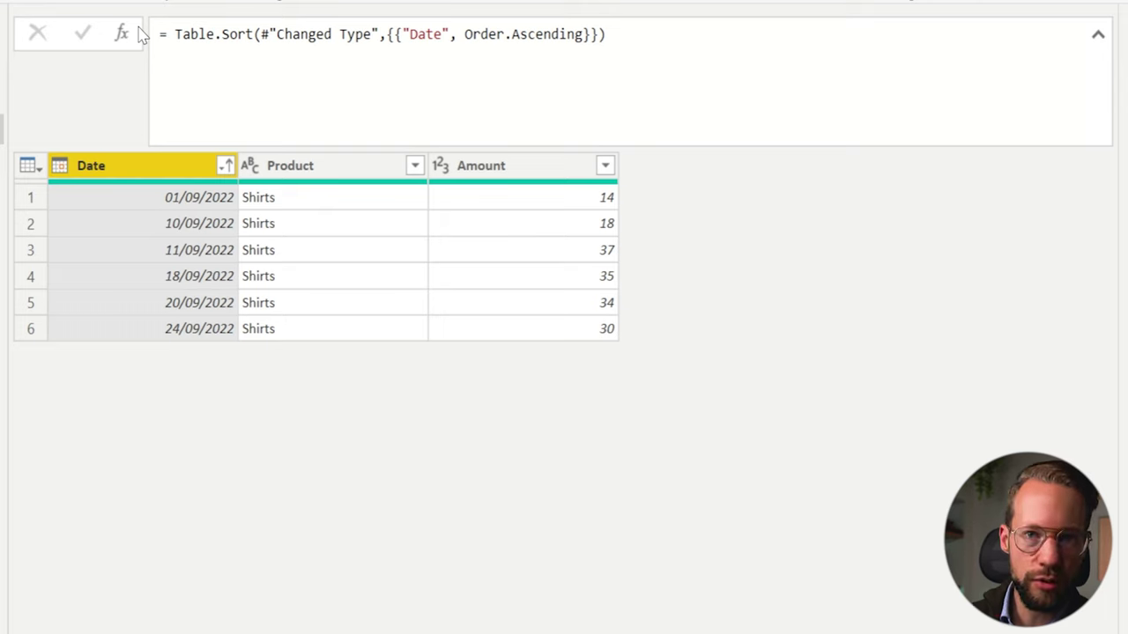
# Add an index column starting from 1 to the sorted table
pyautogui.click(151, 23)
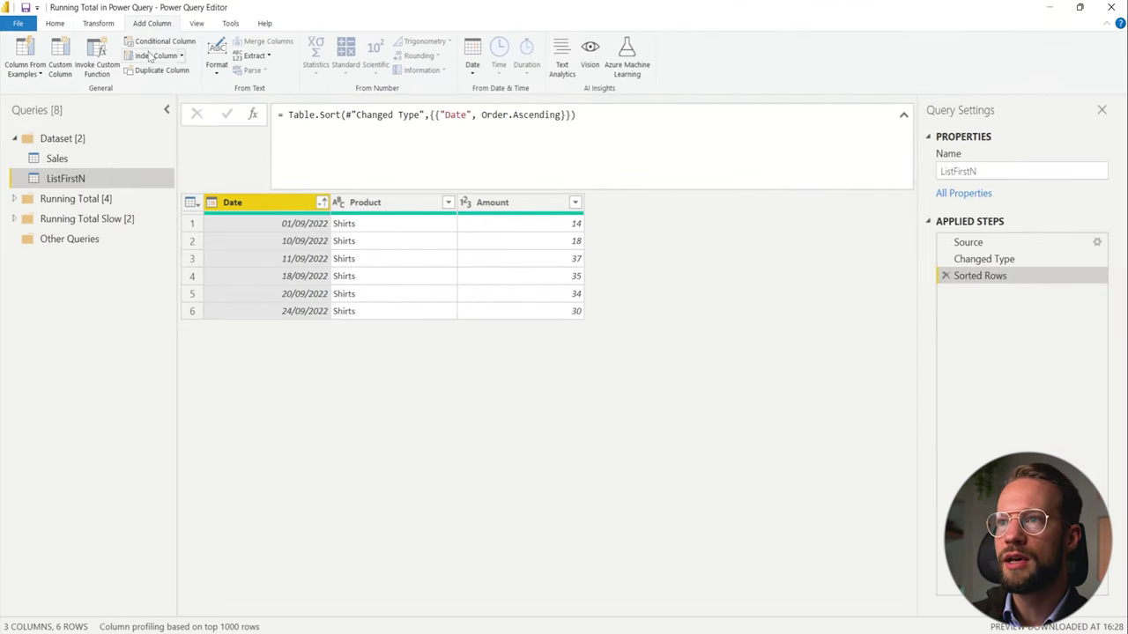
pyautogui.click(180, 56)
pyautogui.click(155, 86)
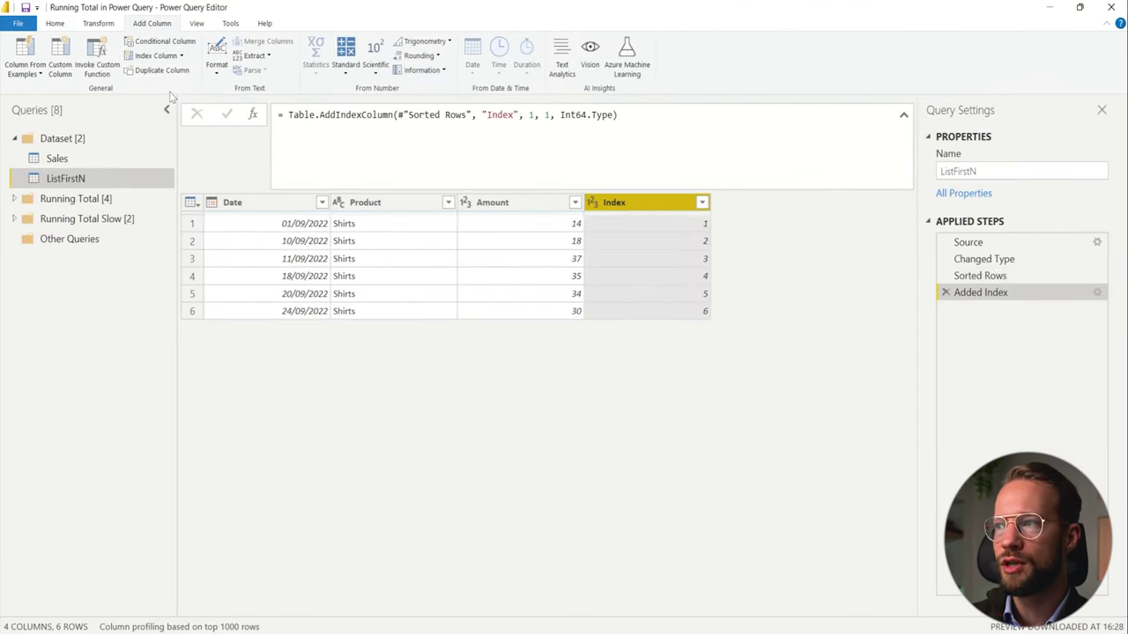
pyautogui.click(682, 227)
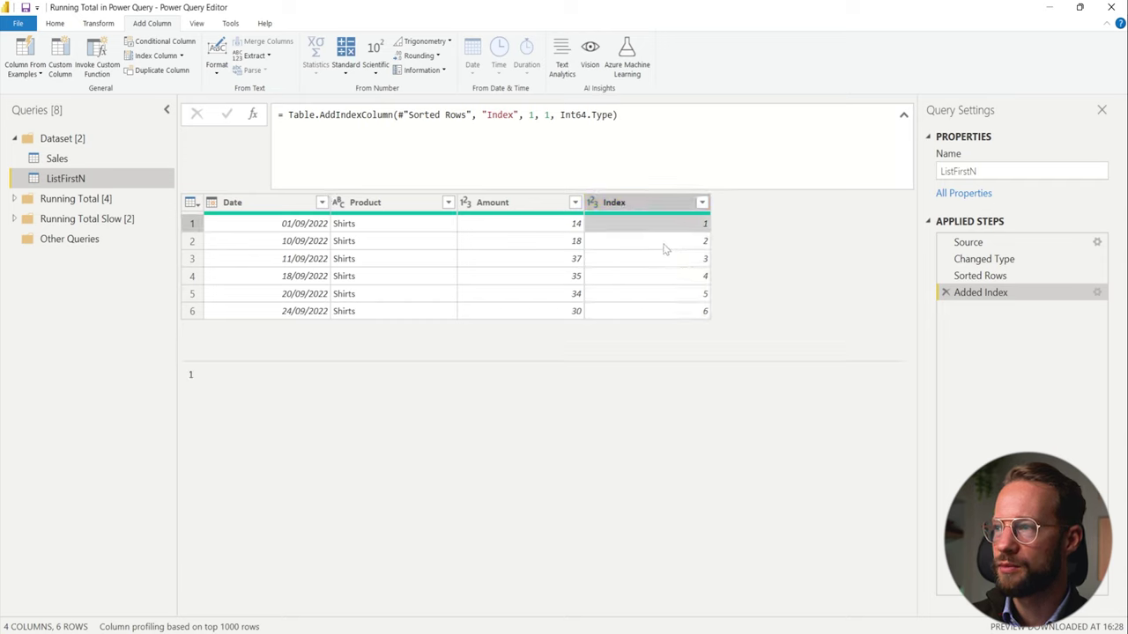
pyautogui.click(560, 226)
pyautogui.click(668, 249)
pyautogui.click(662, 261)
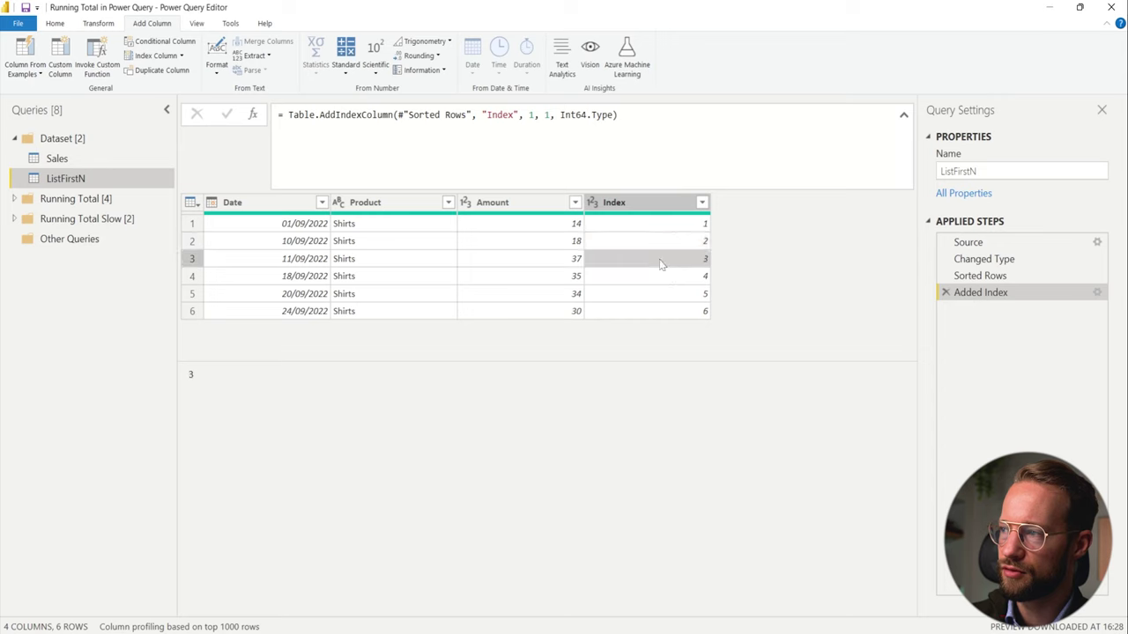
pyautogui.click(654, 278)
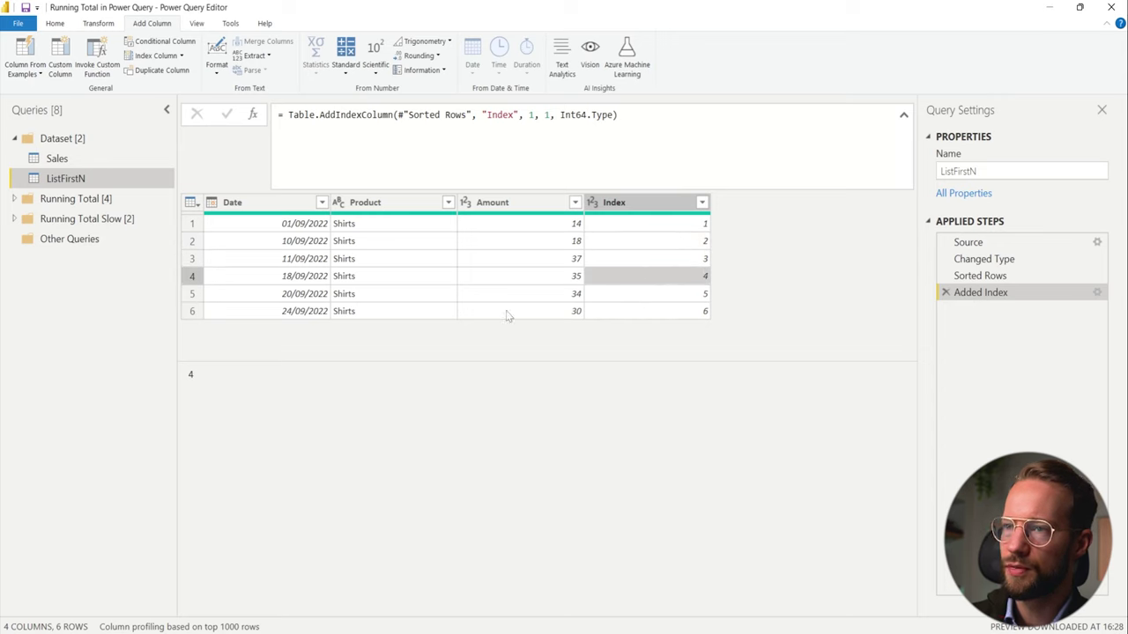
# Start a custom column and enter the formula #"Added Index"[Amount] to reference the Amount column of the Added Index step
pyautogui.click(62, 76)
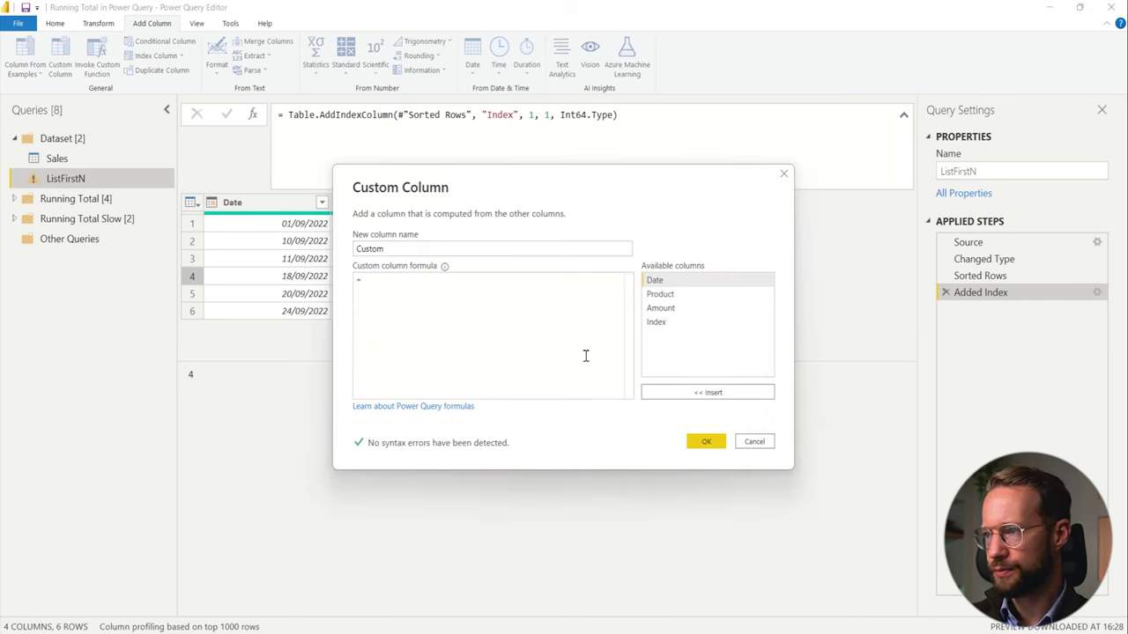
pyautogui.click(755, 442)
pyautogui.click(60, 66)
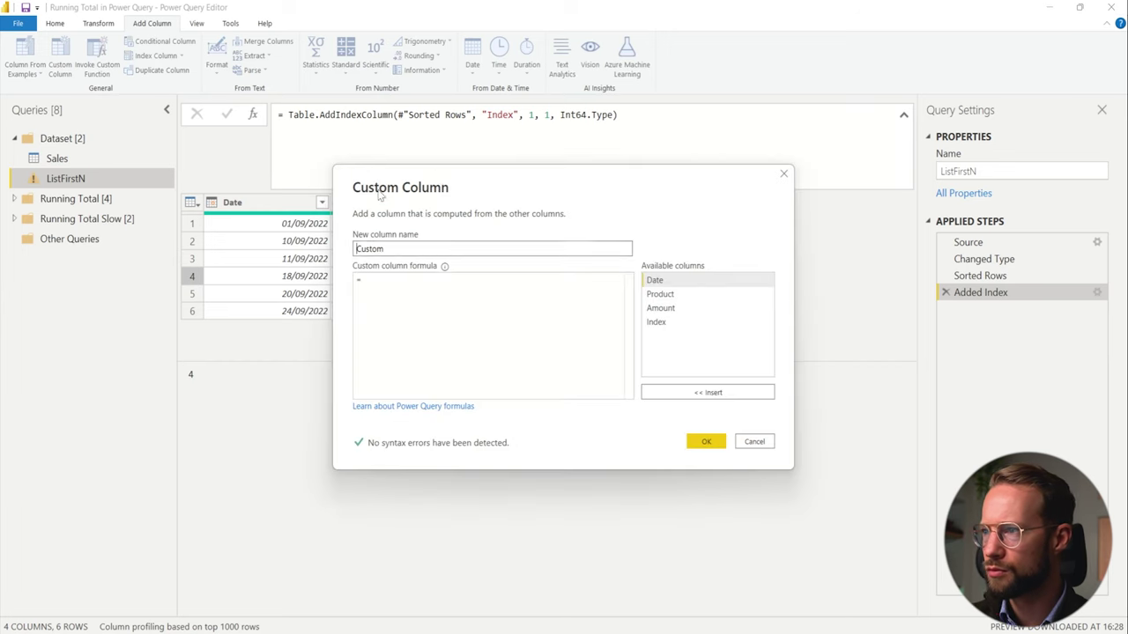
pyautogui.moveTo(439, 172); pyautogui.dragTo(523, 338)
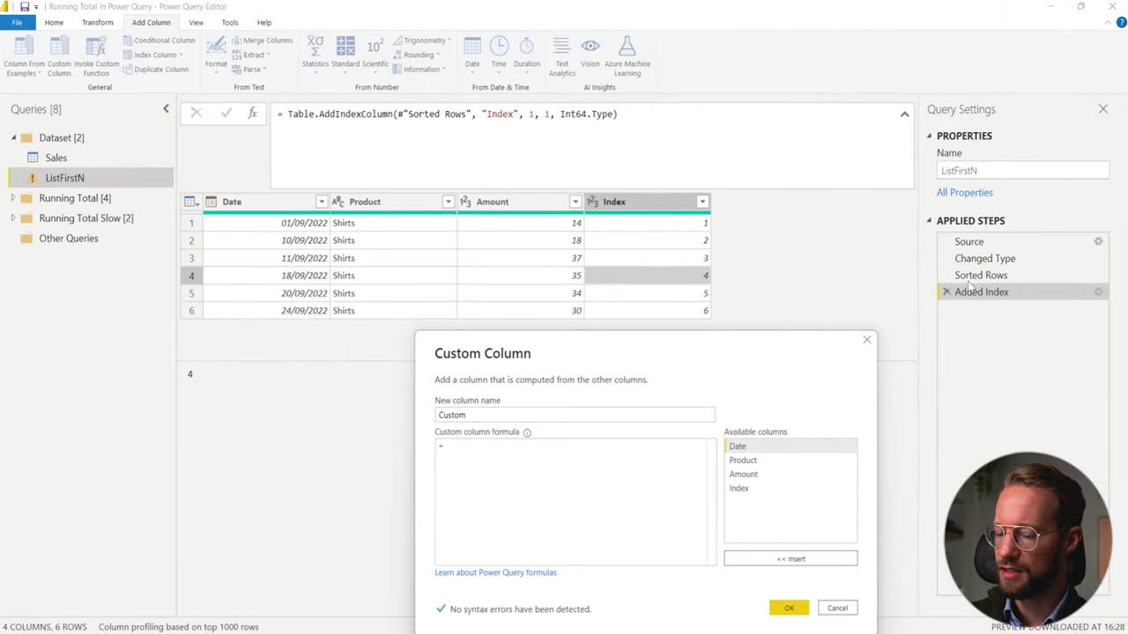
pyautogui.moveTo(925, 279); pyautogui.dragTo(1039, 306)
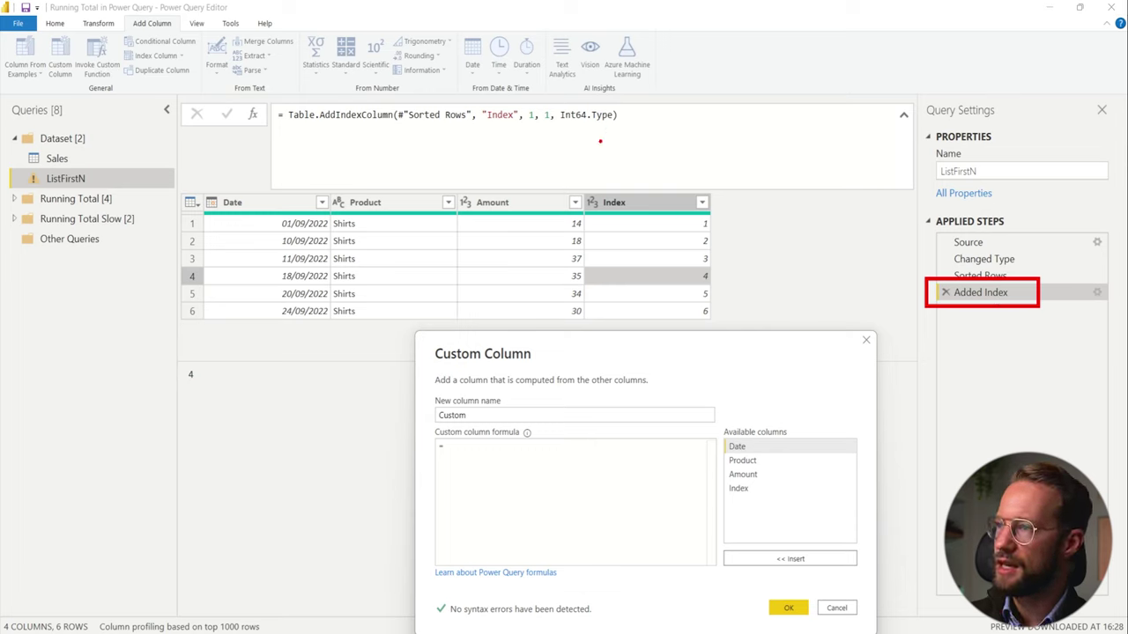
pyautogui.moveTo(455, 190); pyautogui.dragTo(526, 214)
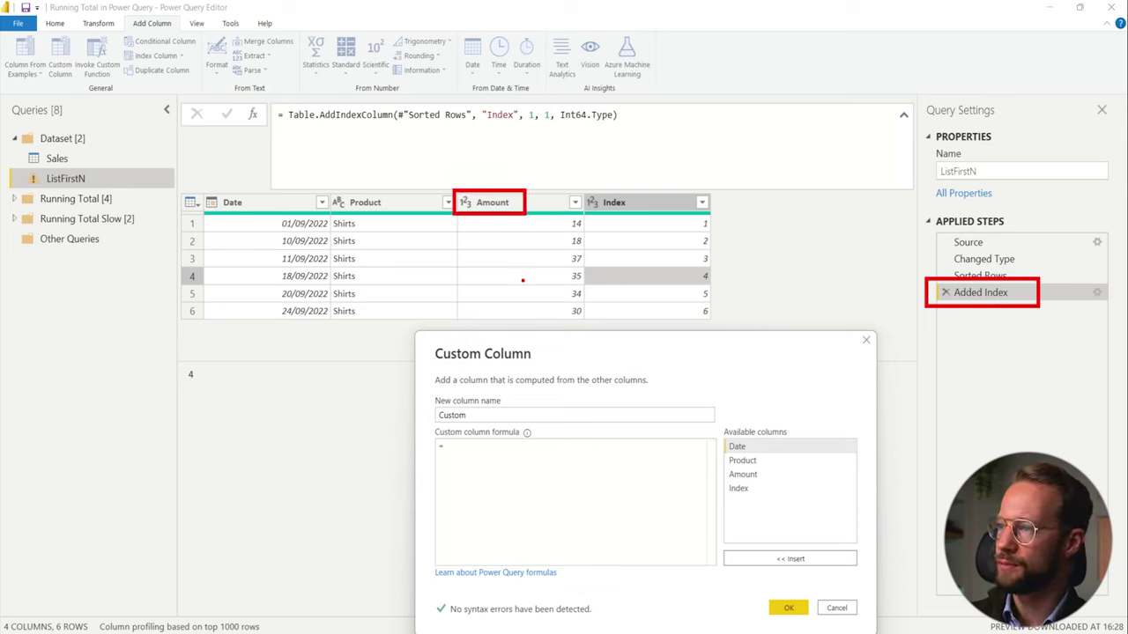
pyautogui.press('Escape')
pyautogui.write('#')
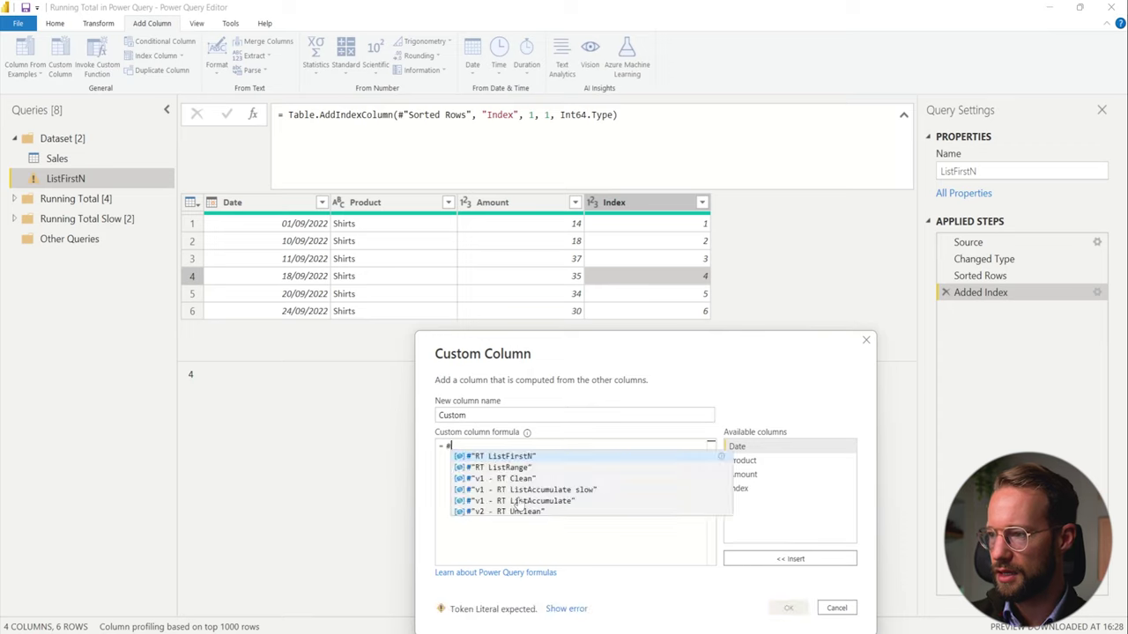
pyautogui.press('Escape')
pyautogui.write('"Ad')
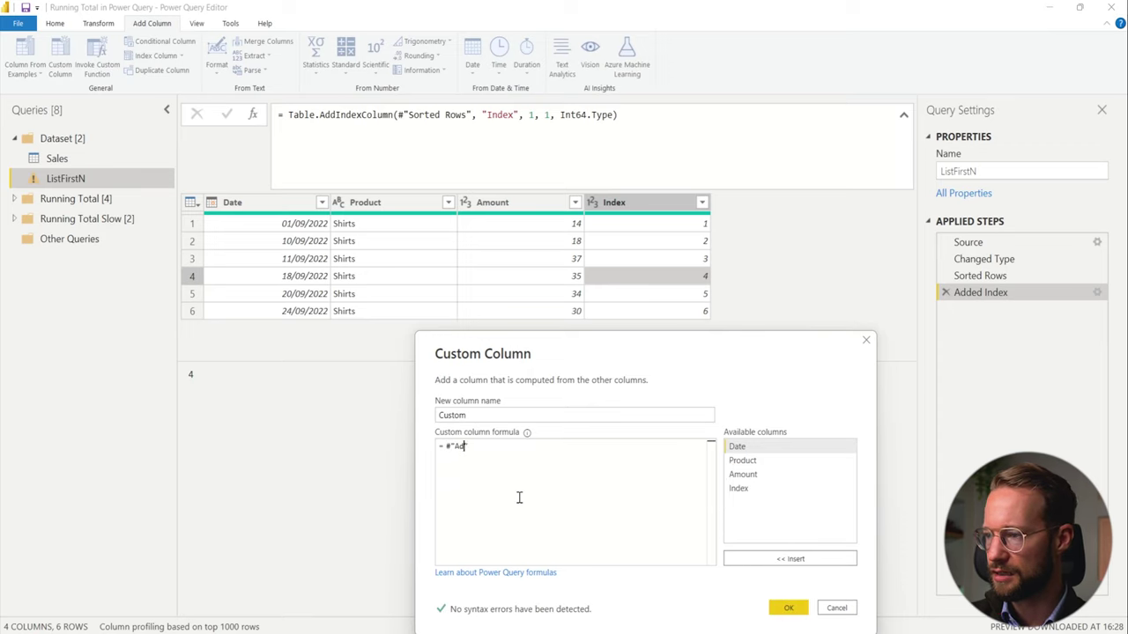
pyautogui.write('ded Index"')
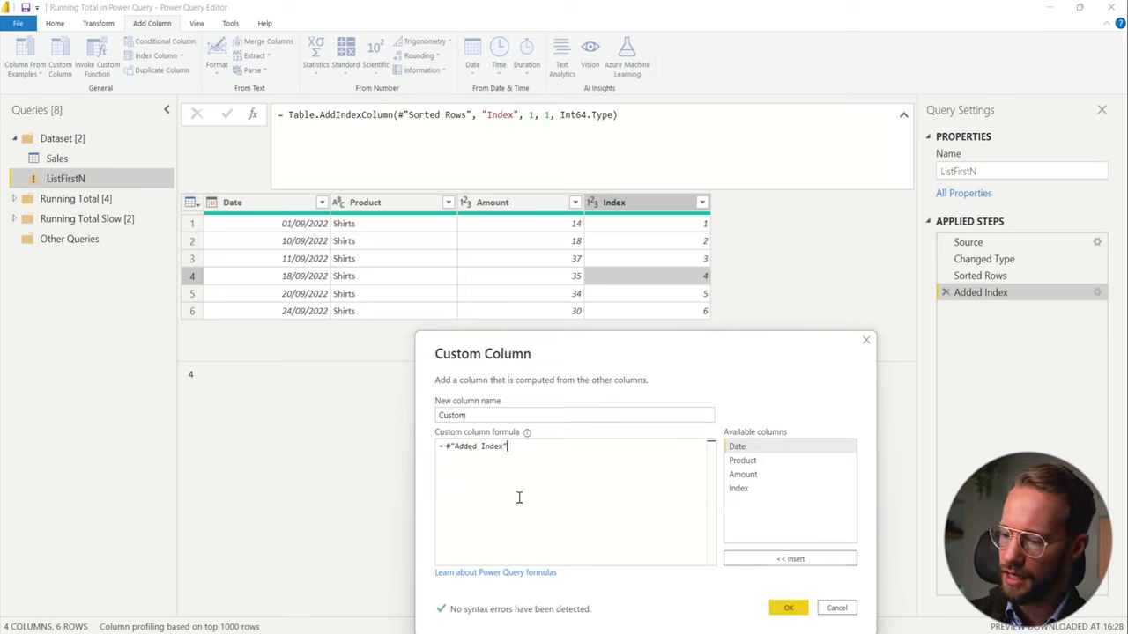
pyautogui.write('[Amou')
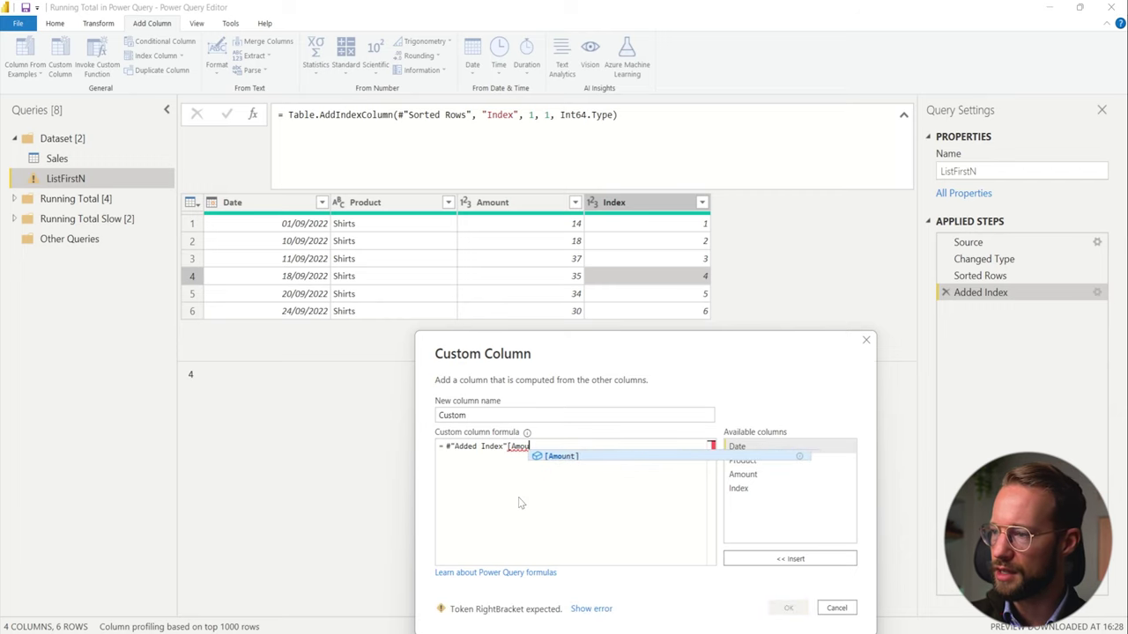
pyautogui.write('nt]')
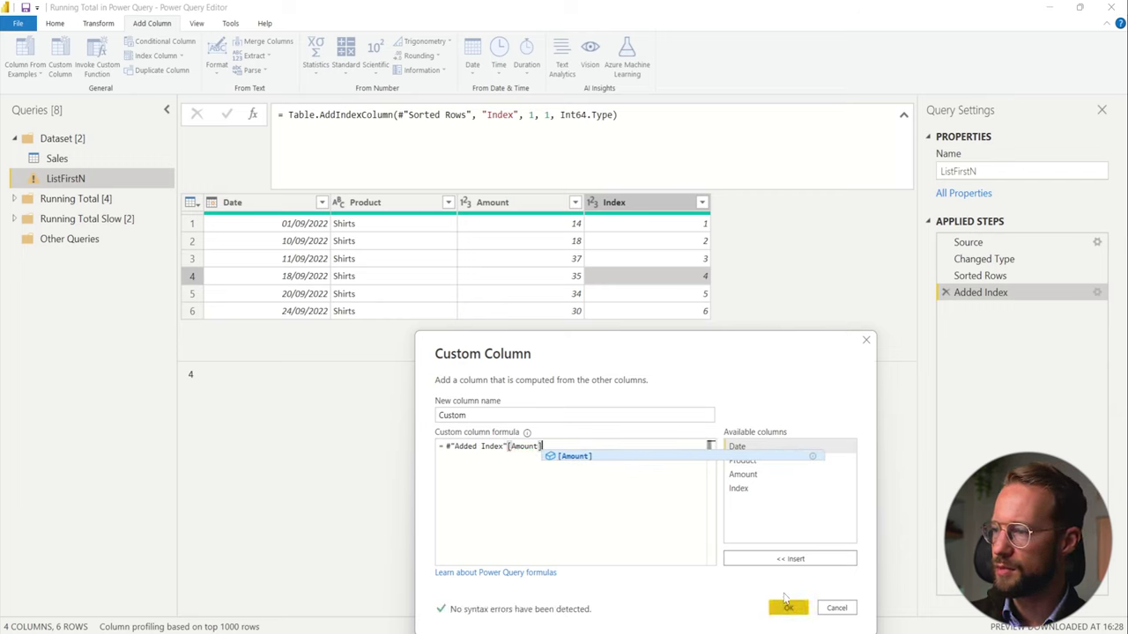
# Name the custom column Running Total and add it to the table
pyautogui.doubleClick(496, 411)
pyautogui.write('Running Total')
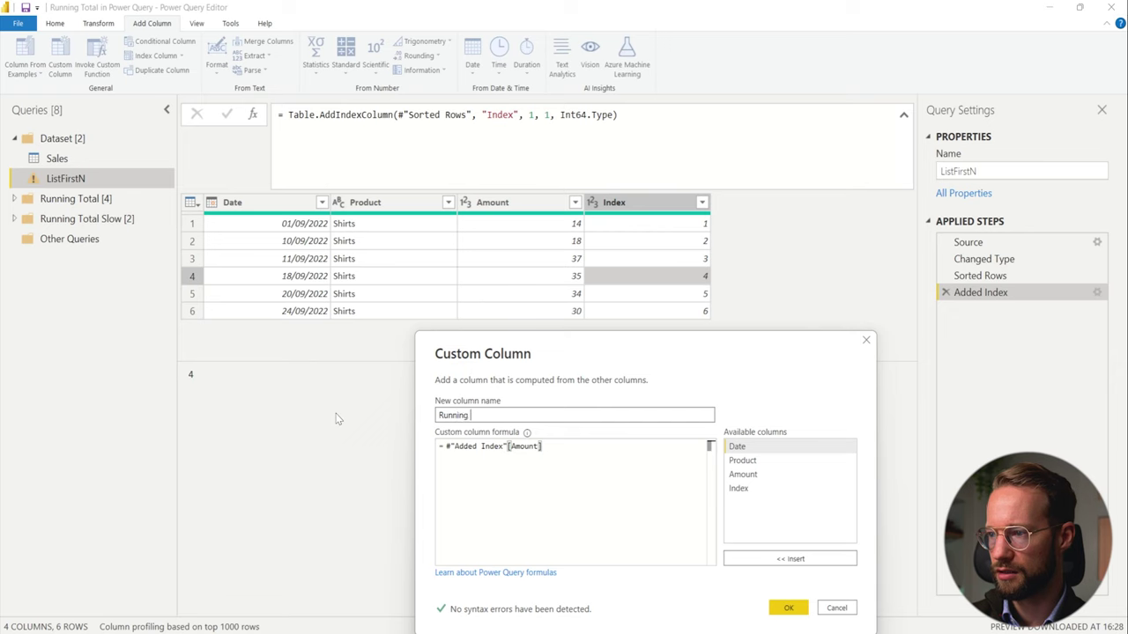
pyautogui.click(786, 608)
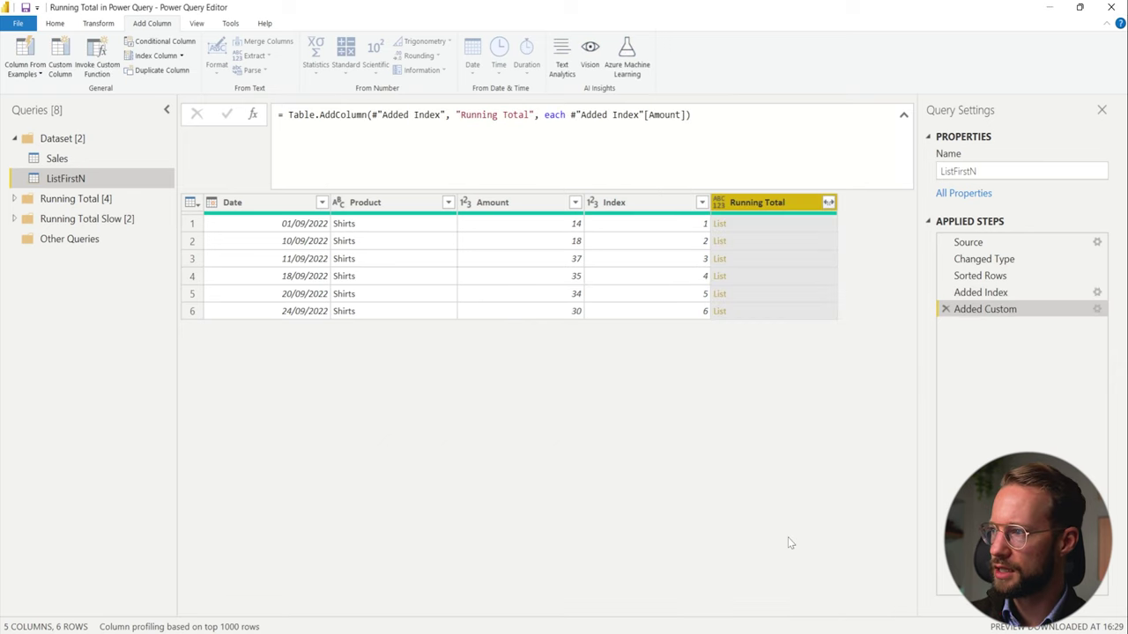
# Preview the lists in the first three rows of the Running Total column
pyautogui.click(760, 231)
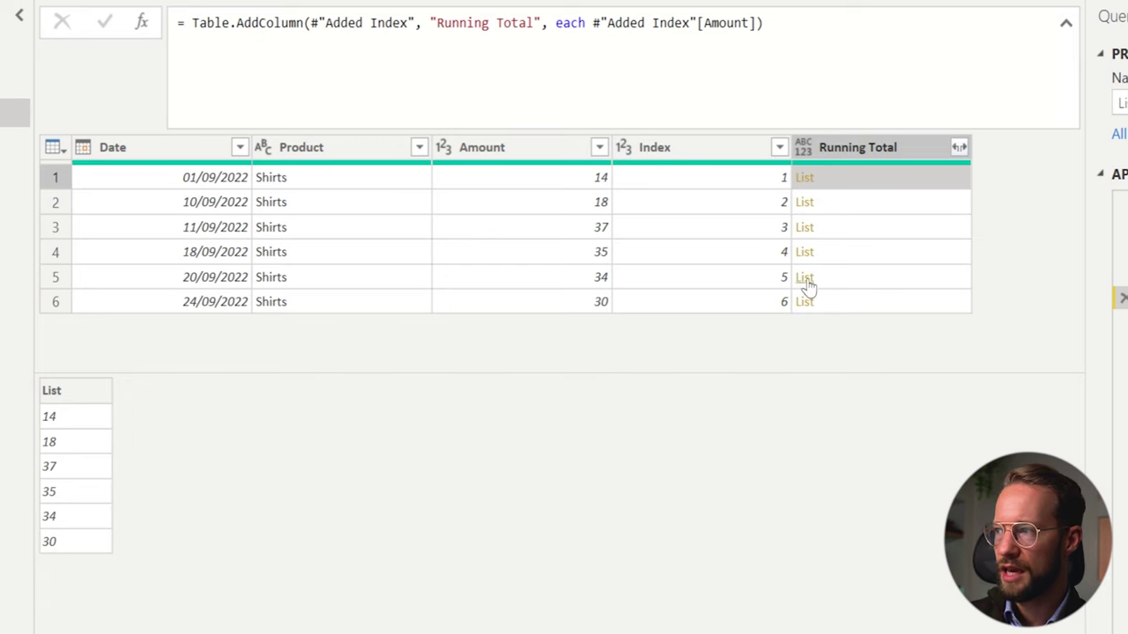
pyautogui.click(851, 212)
pyautogui.click(851, 231)
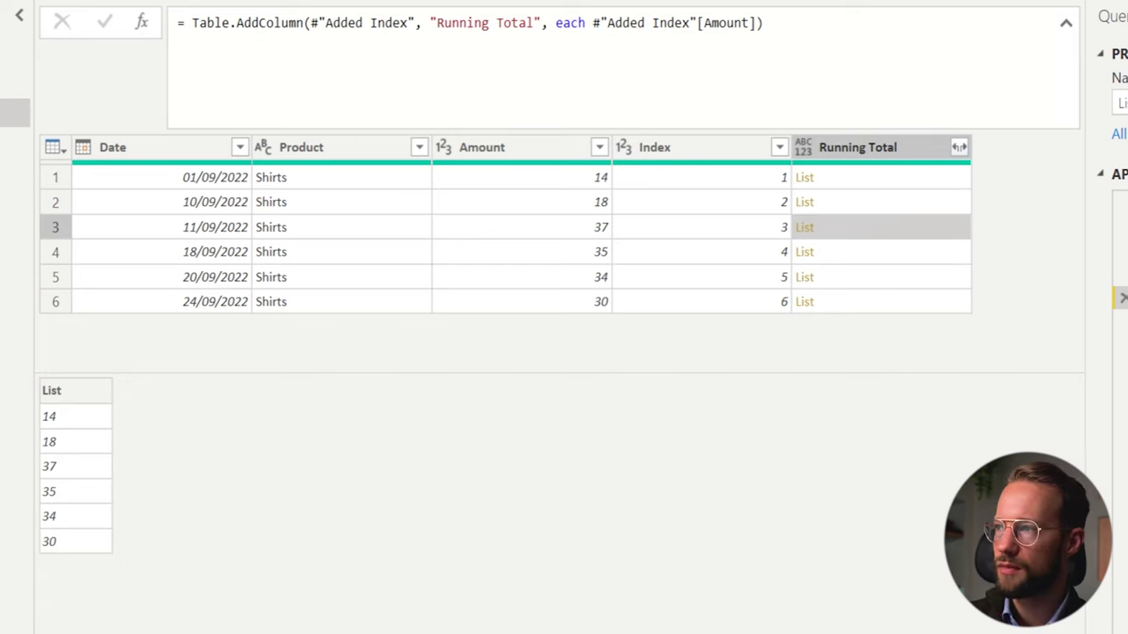
# Wrap the Running Total column's Amount reference in List.FirstN, using [Index] as the number of items to return
pyautogui.click(593, 23)
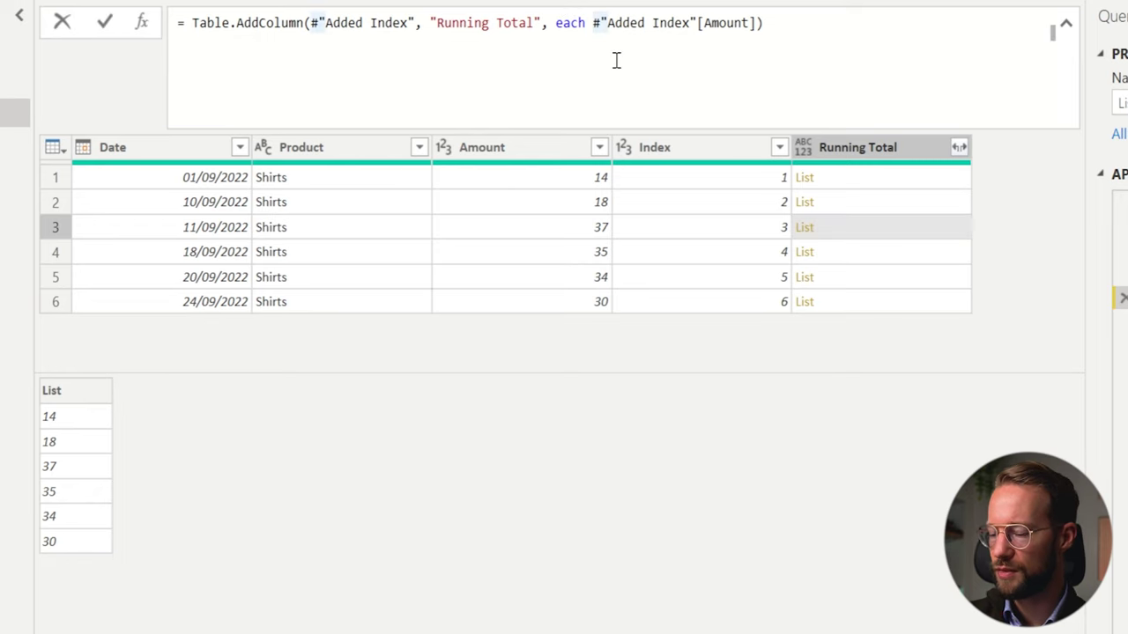
pyautogui.write('List.FirstN')
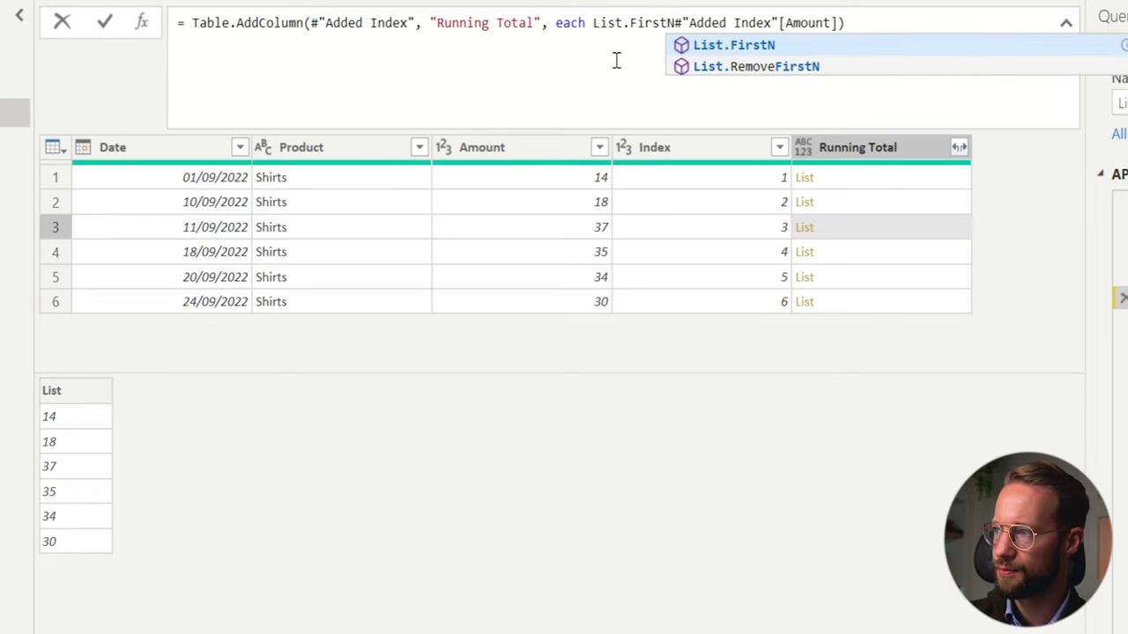
pyautogui.write('(')
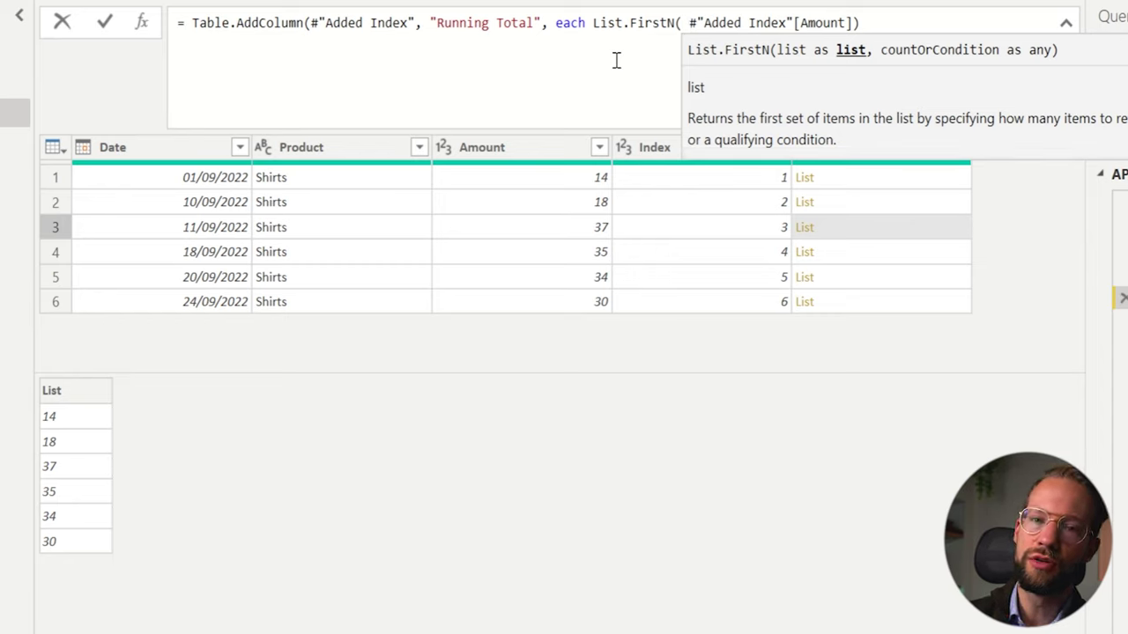
pyautogui.click(860, 22)
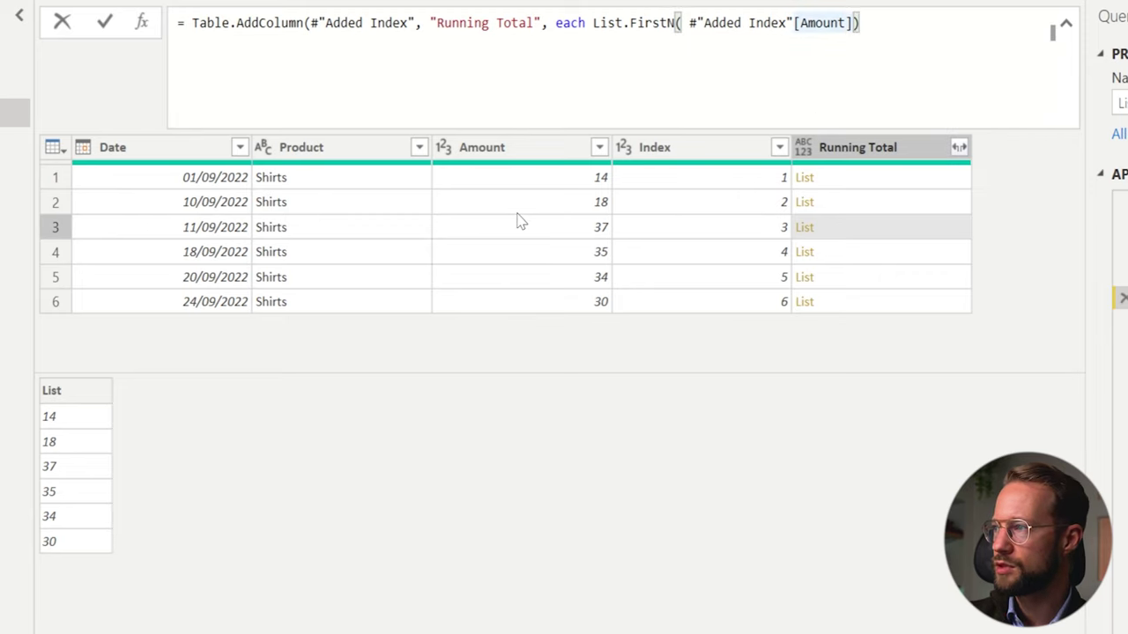
pyautogui.write(',')
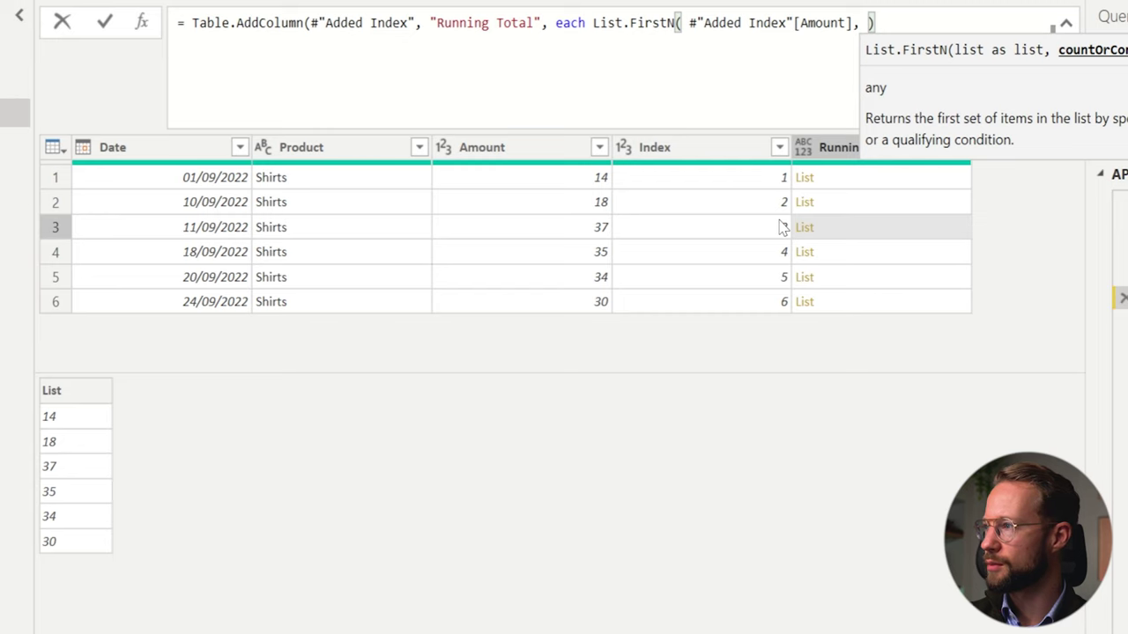
pyautogui.write('[Index]')
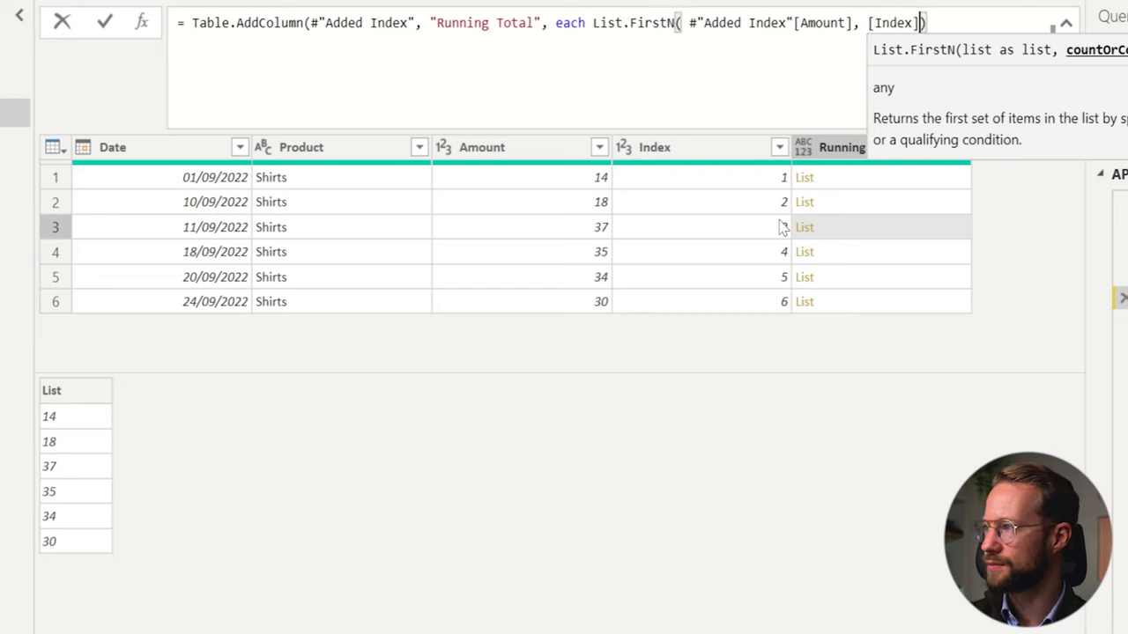
pyautogui.press('Right')
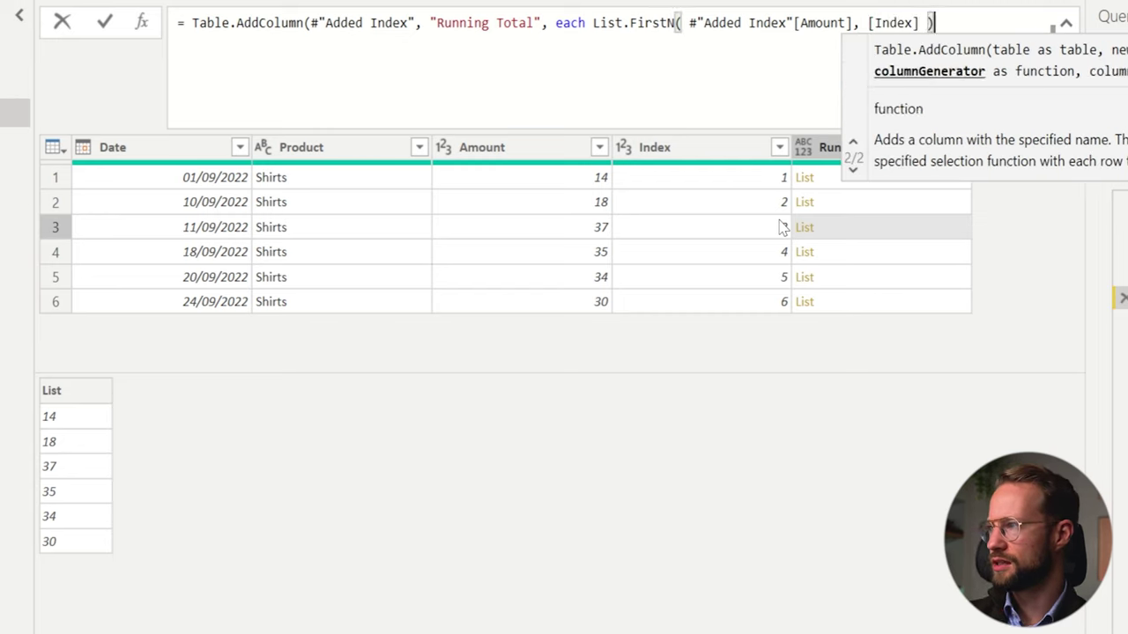
pyautogui.write(')')
pyautogui.press('Return')
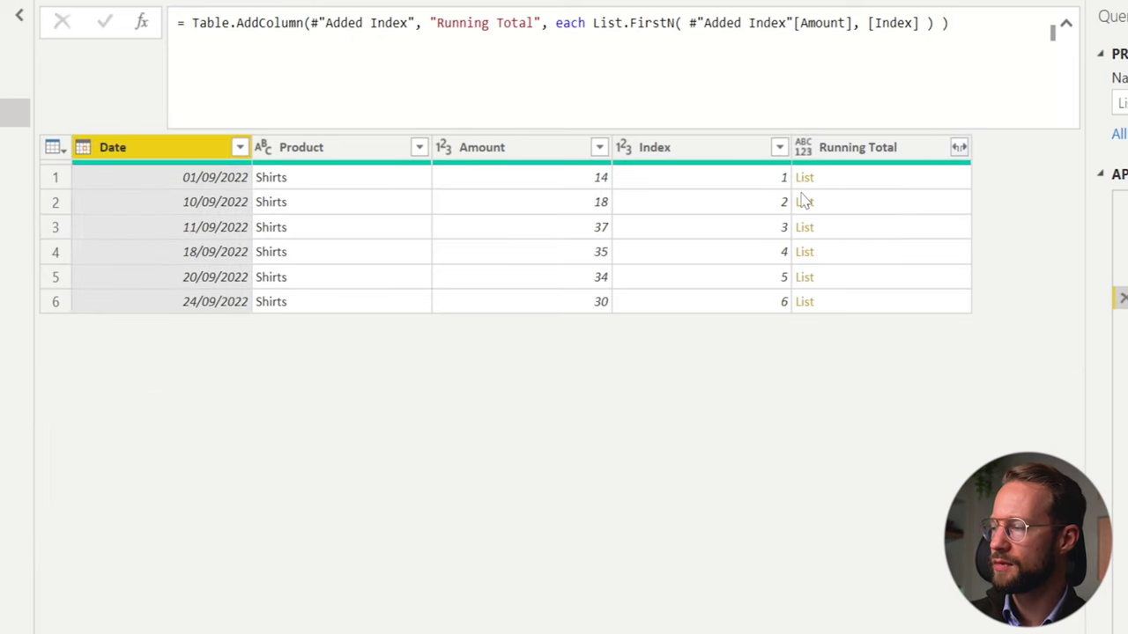
# Preview the lists in the rows of the Running Total column, from the first row down to the last
pyautogui.click(841, 179)
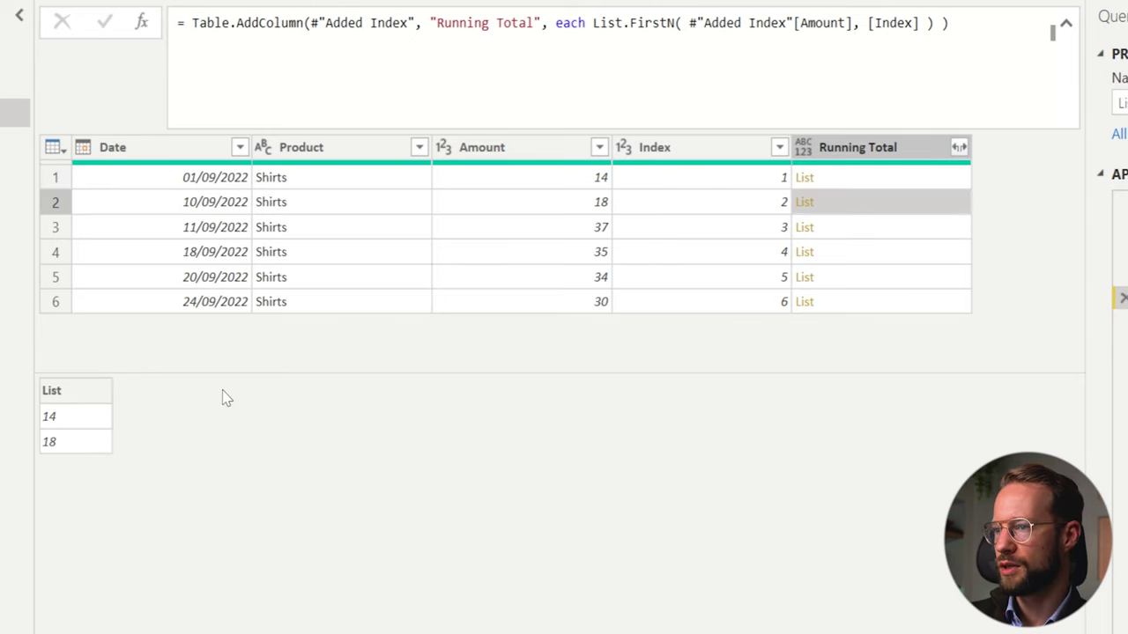
pyautogui.press('Down')
pyautogui.press('Down')
pyautogui.press('Down')
pyautogui.press('Down')
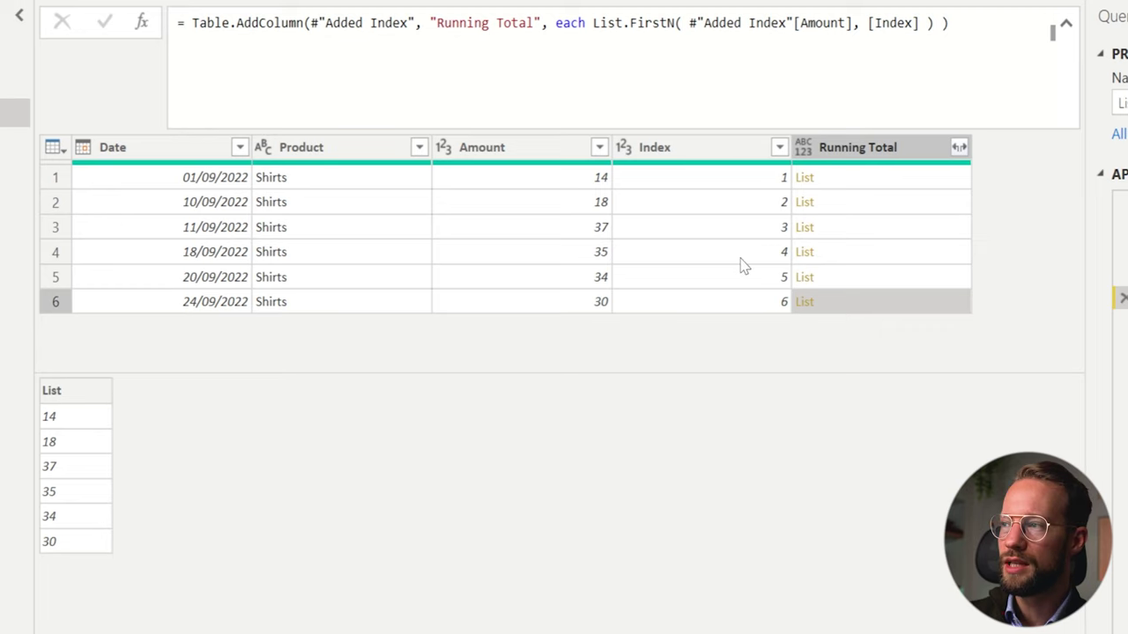
pyautogui.click(816, 278)
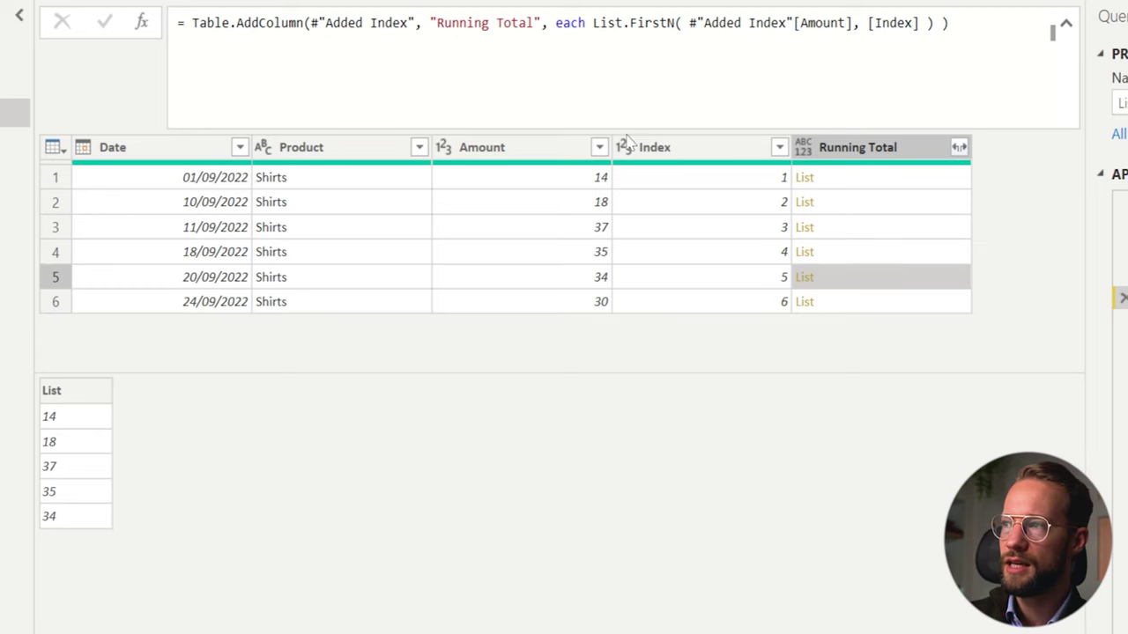
# Put the List.FirstN expression on a new line of the formula and wrap it in List.Sum to total each list
pyautogui.click(592, 26)
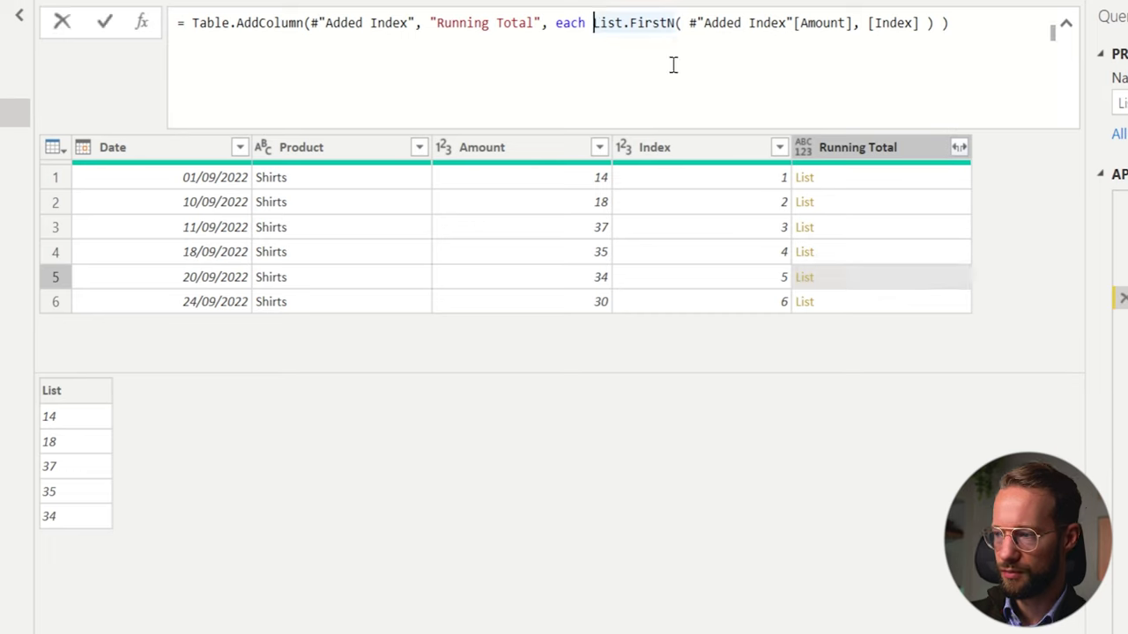
pyautogui.hotkey('shift', 'Return')
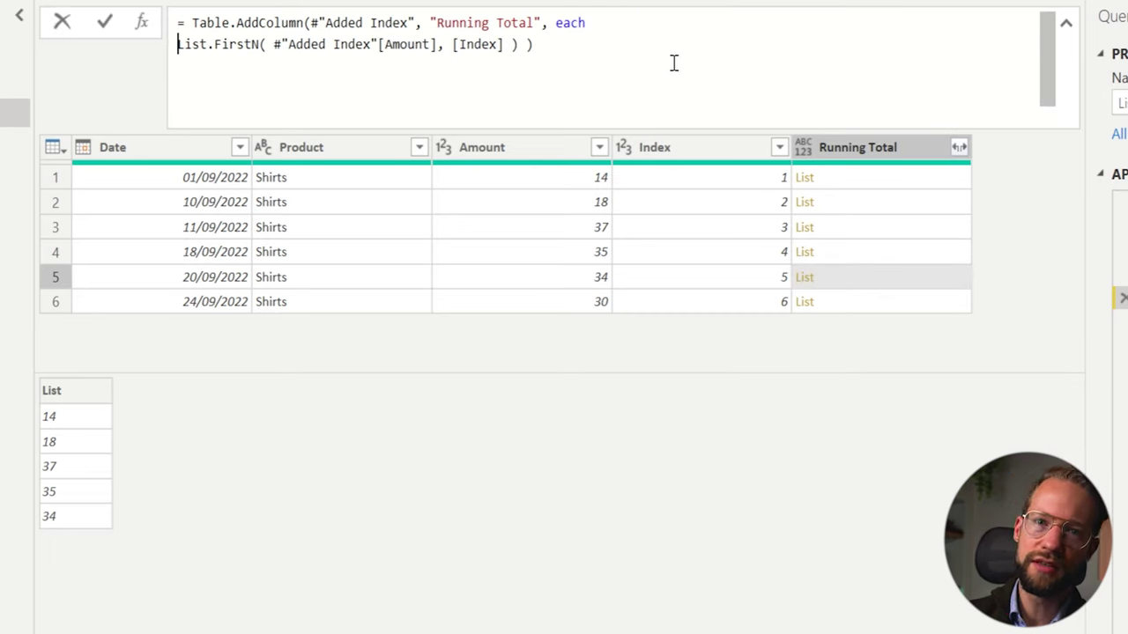
pyautogui.write('List.Sum(')
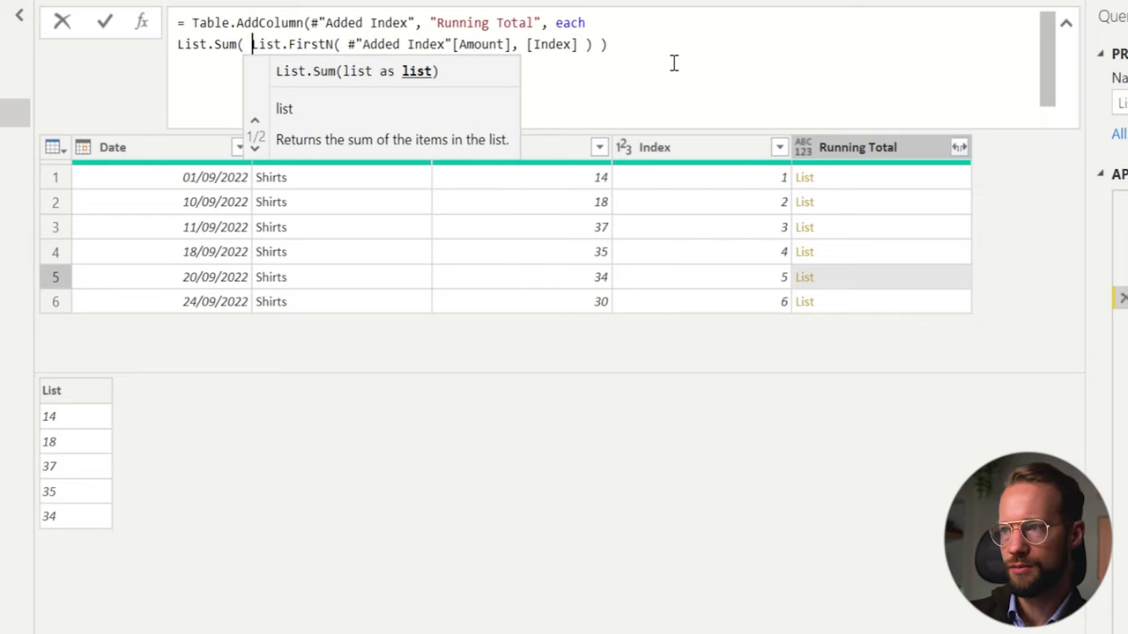
pyautogui.click(720, 43)
pyautogui.write(')')
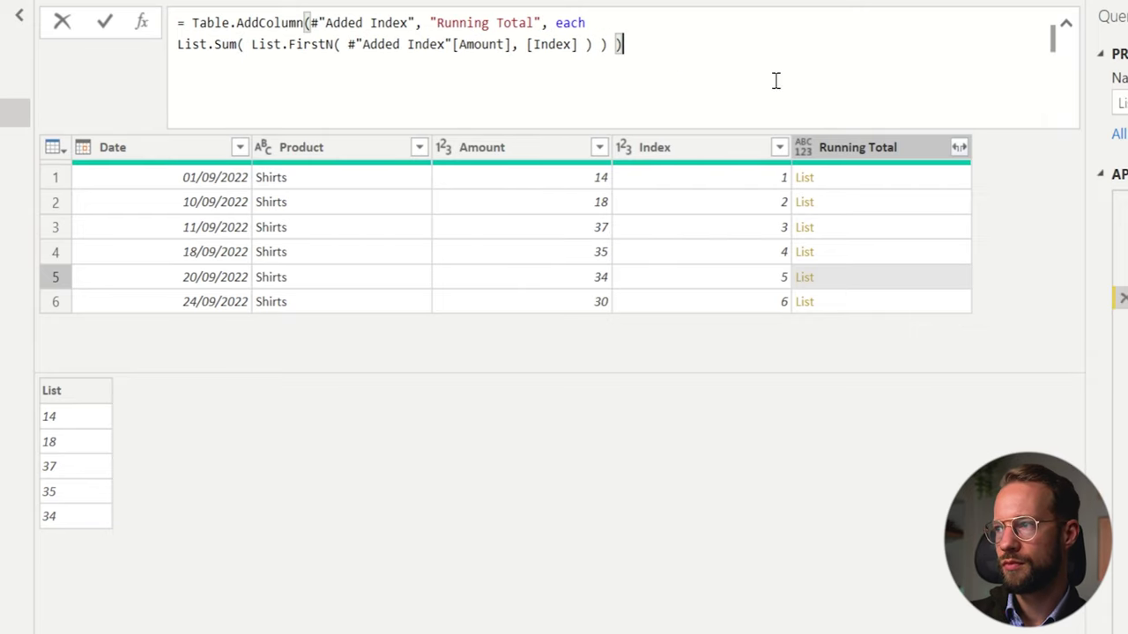
pyautogui.press('Return')
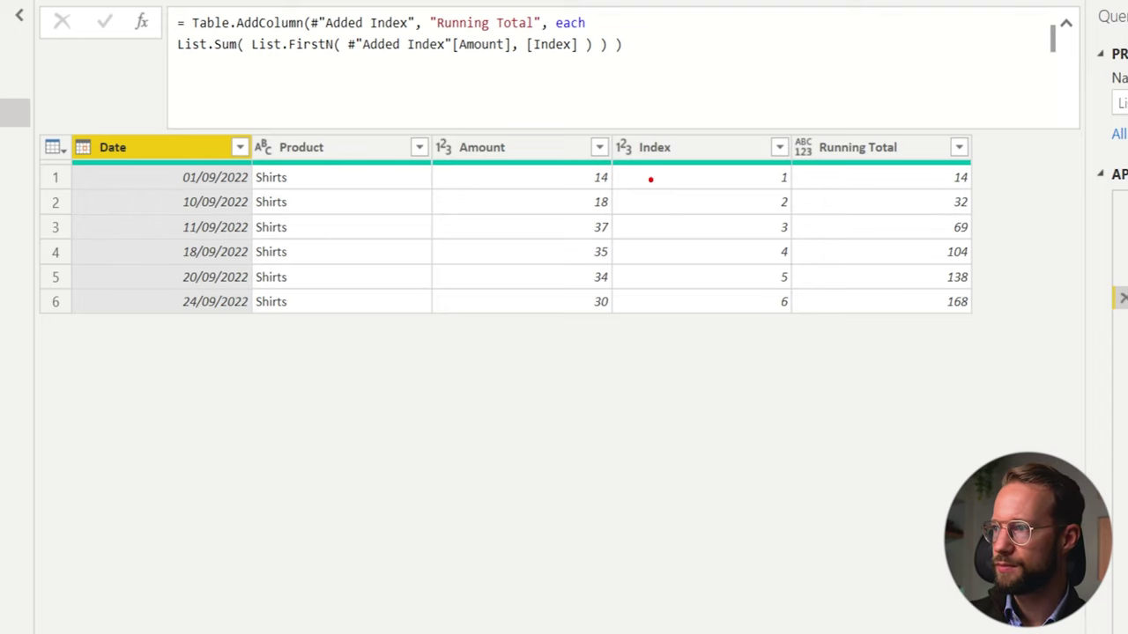
pyautogui.moveTo(625, 181)
pyautogui.mouseDown()
pyautogui.moveTo(939, 179)
pyautogui.moveTo(748, 201)
pyautogui.mouseUp()
pyautogui.moveTo(619, 202); pyautogui.dragTo(617, 202)
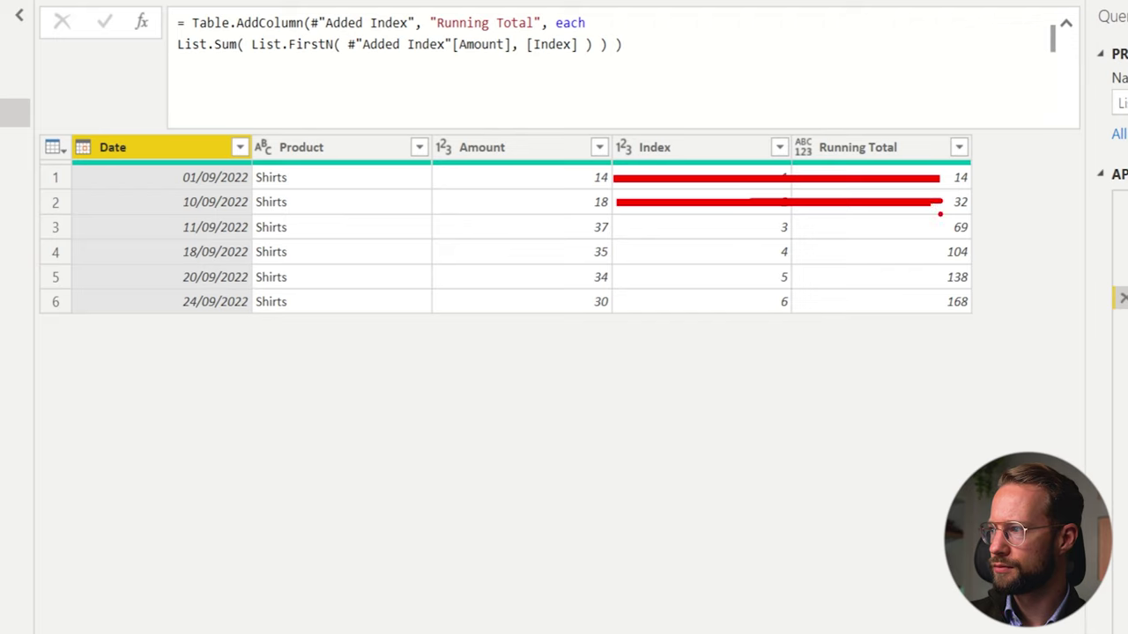
pyautogui.hotkey('ctrl', 'z')
pyautogui.hotkey('ctrl', 'z')
pyautogui.press('Escape')
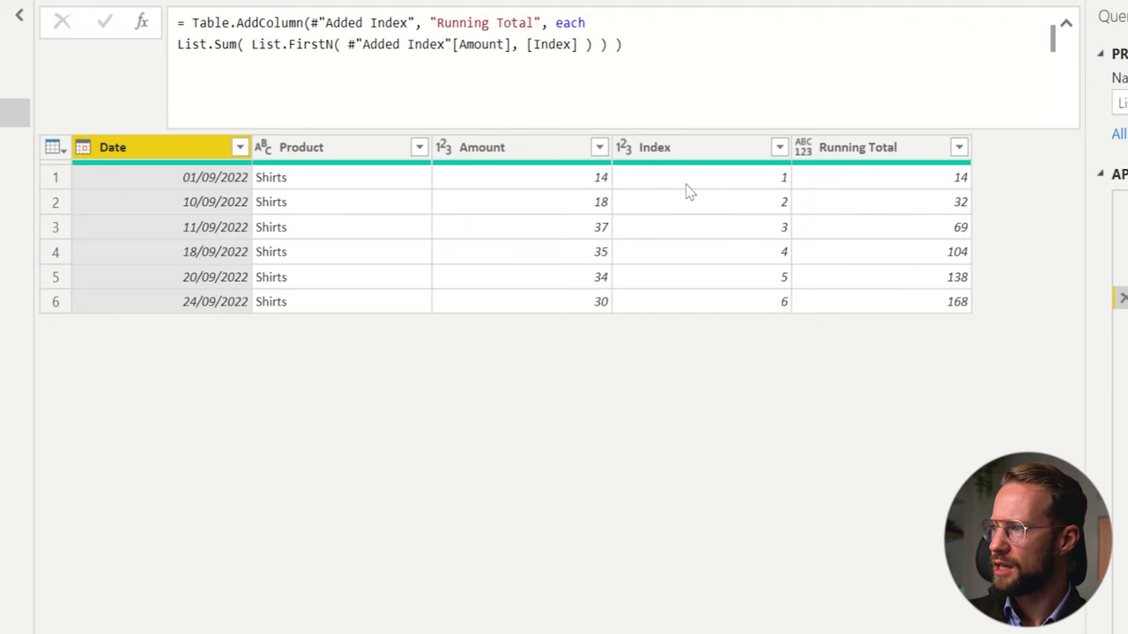
pyautogui.hotkey('ctrl', '2')
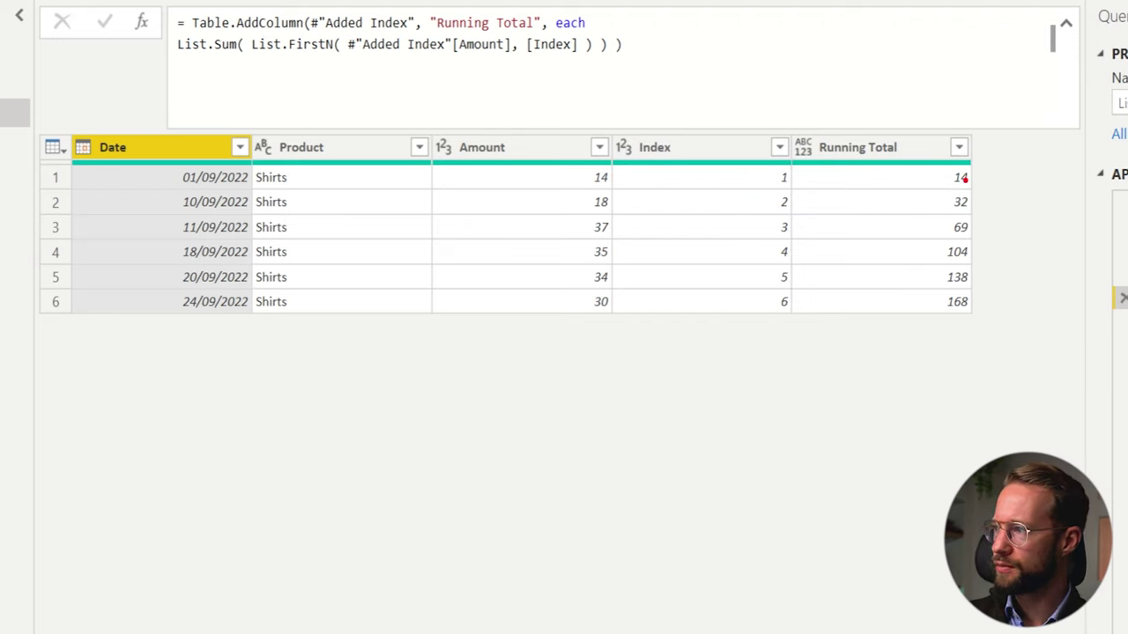
pyautogui.moveTo(557, 161)
pyautogui.mouseDown()
pyautogui.moveTo(631, 216)
pyautogui.moveTo(557, 138)
pyautogui.mouseUp()
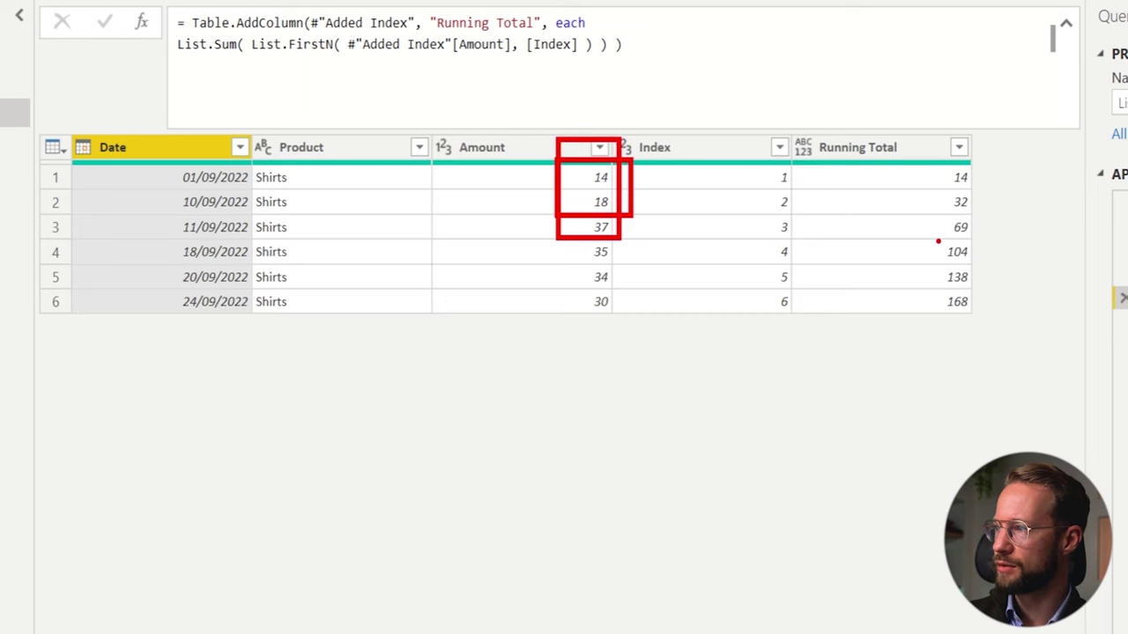
pyautogui.press('Escape')
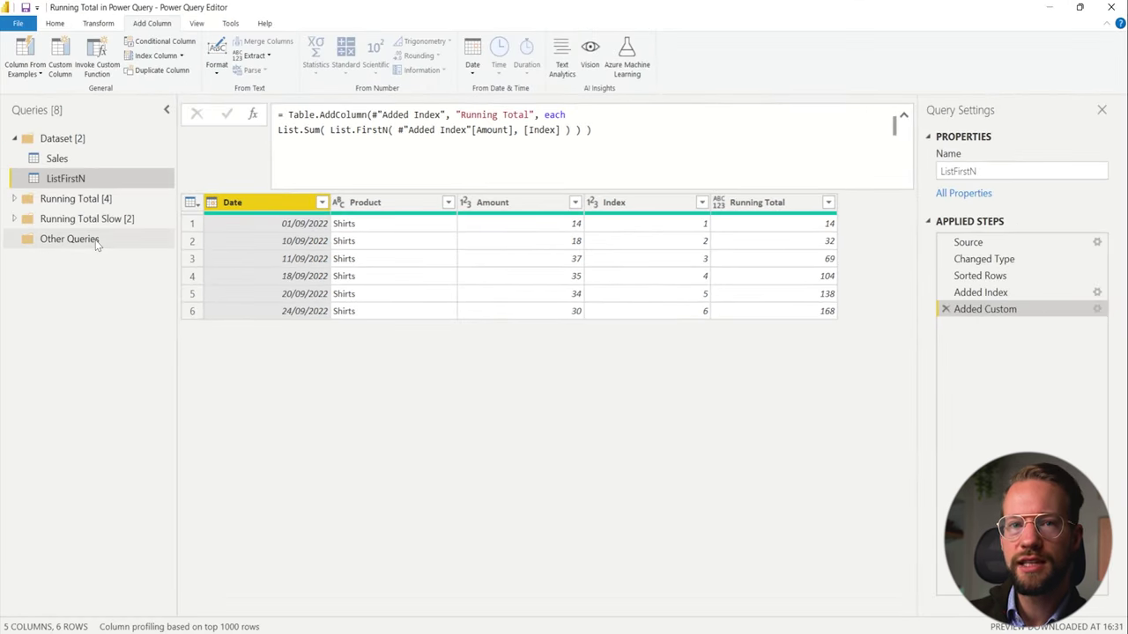
# Duplicate the ListFirstN query and delete the Added Custom step from the copy
pyautogui.rightClick(74, 181)
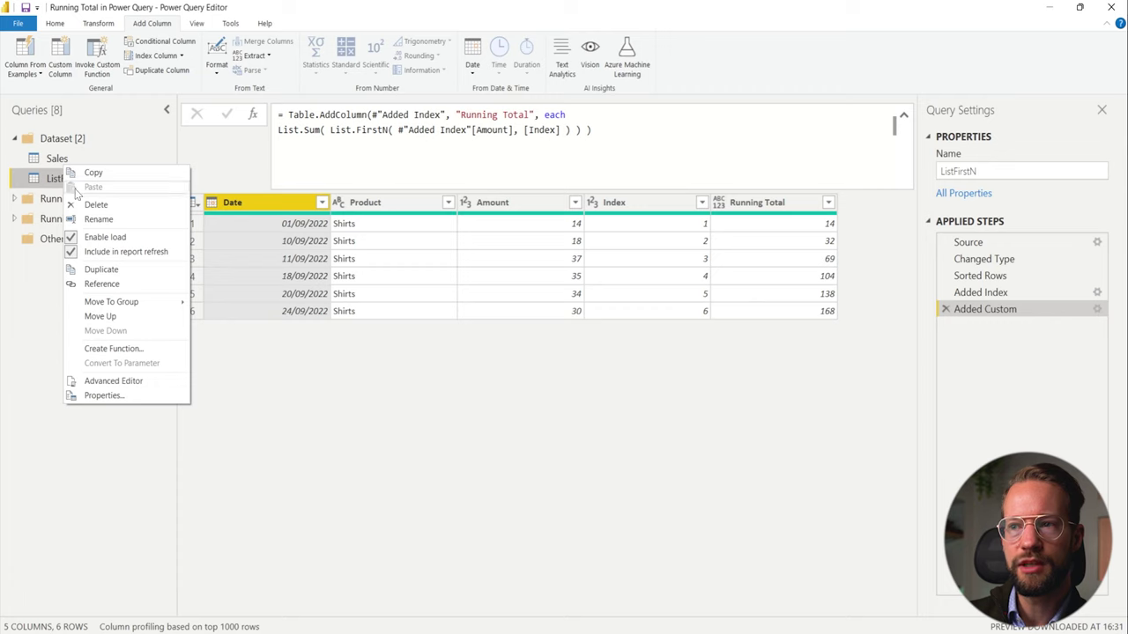
pyautogui.click(130, 269)
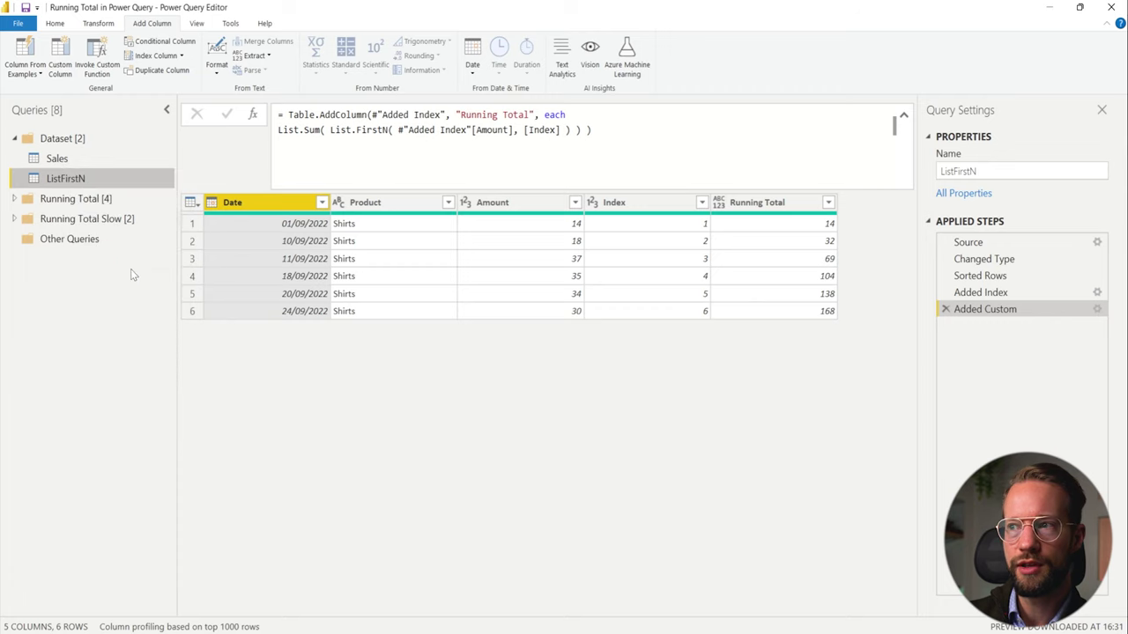
pyautogui.click(945, 309)
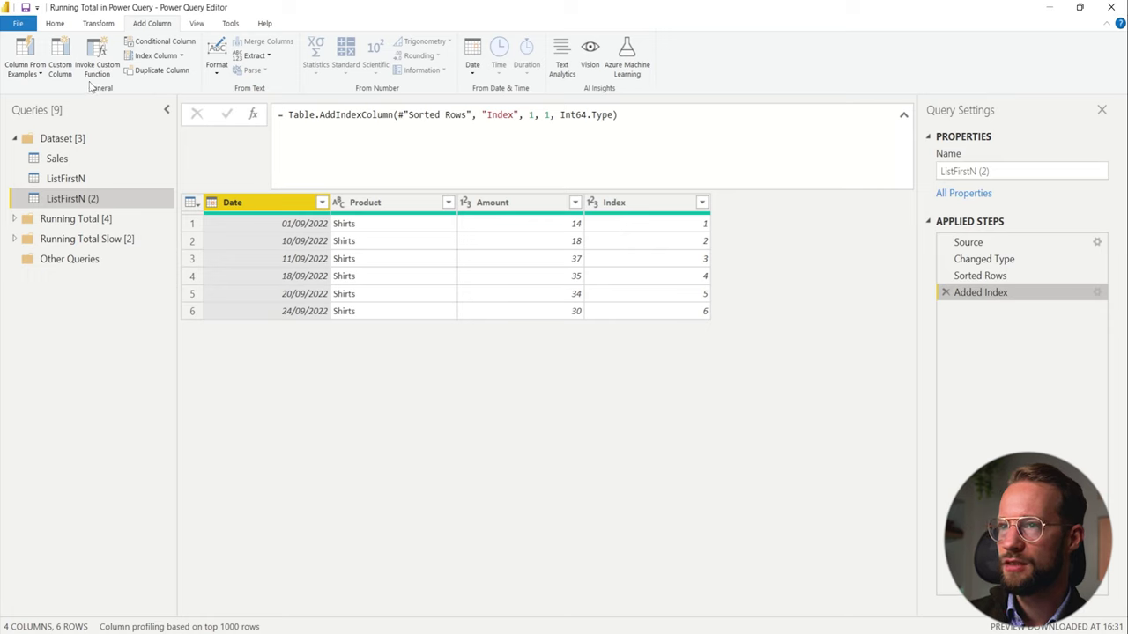
# Add a custom column named Custom with the formula #"Added Index"[Amount] and preview the list in its first row
pyautogui.click(62, 69)
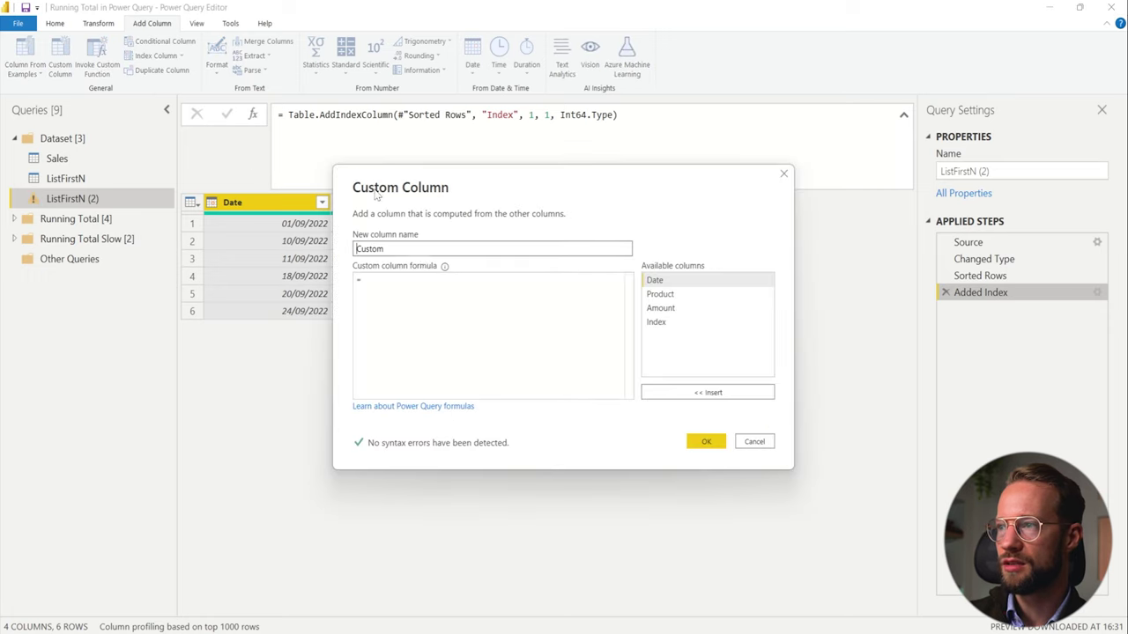
pyautogui.click(440, 320)
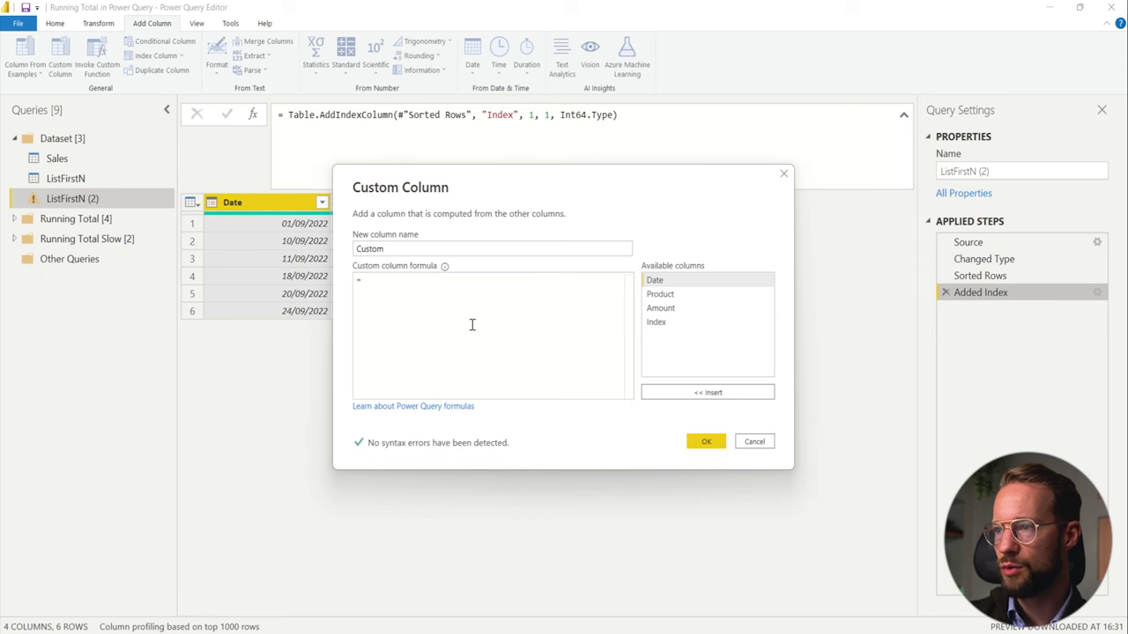
pyautogui.moveTo(584, 182); pyautogui.dragTo(671, 303)
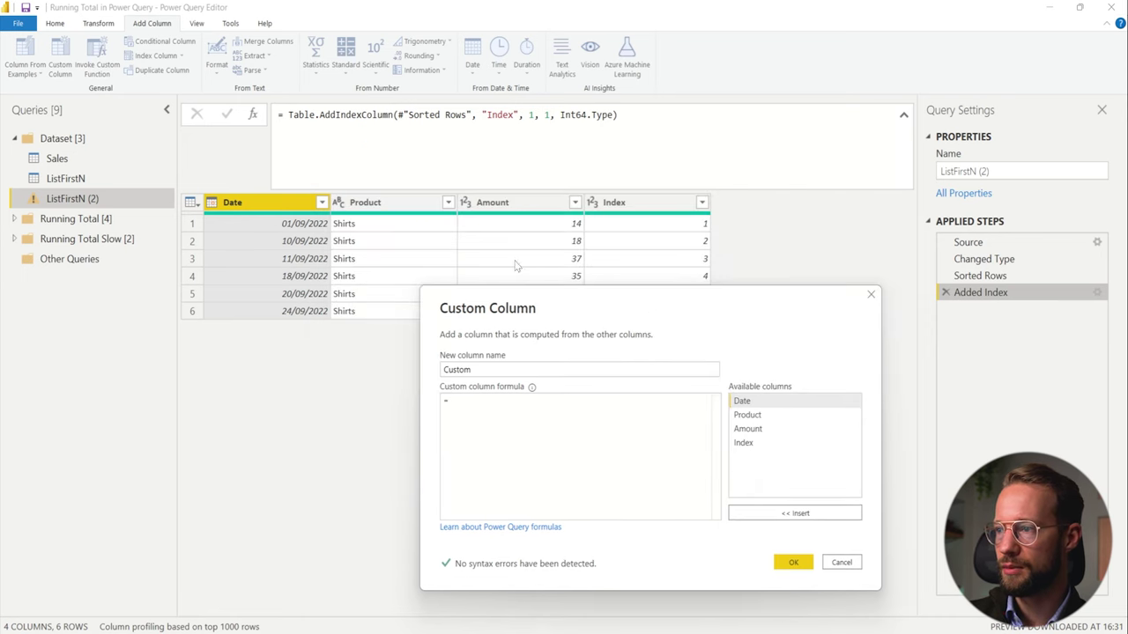
pyautogui.write('#l')
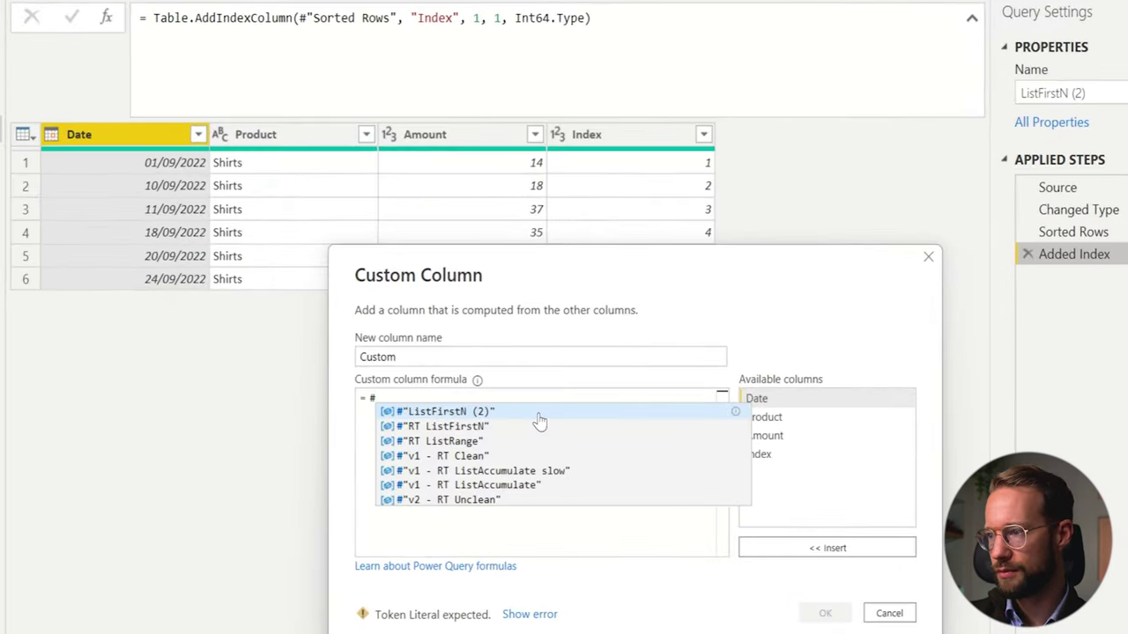
pyautogui.write('"Ad')
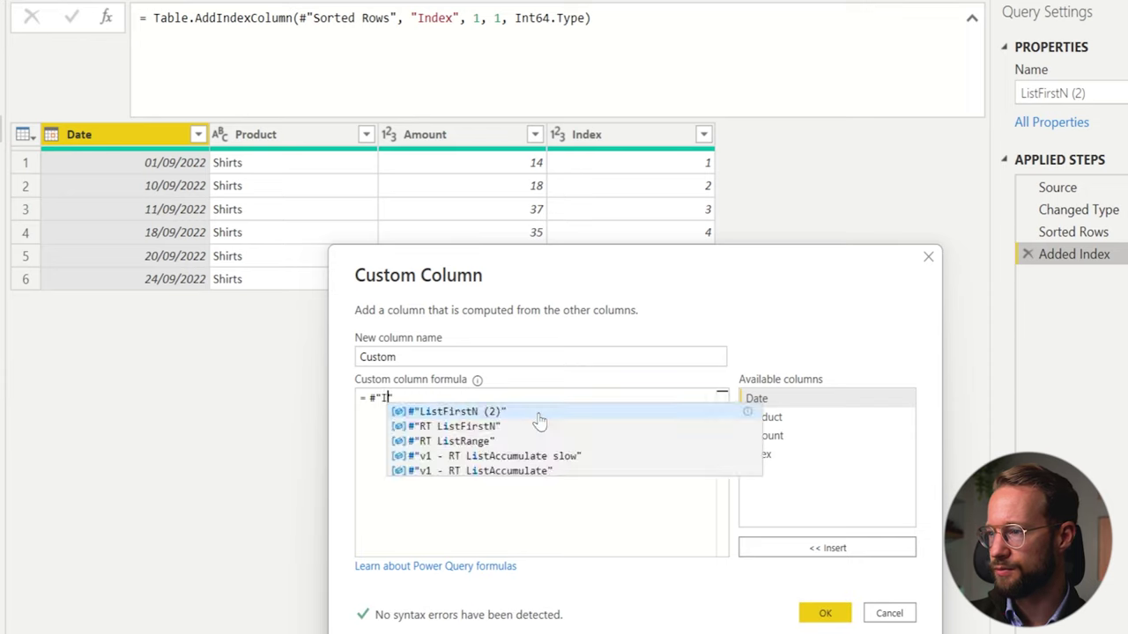
pyautogui.write('ded Index"[P')
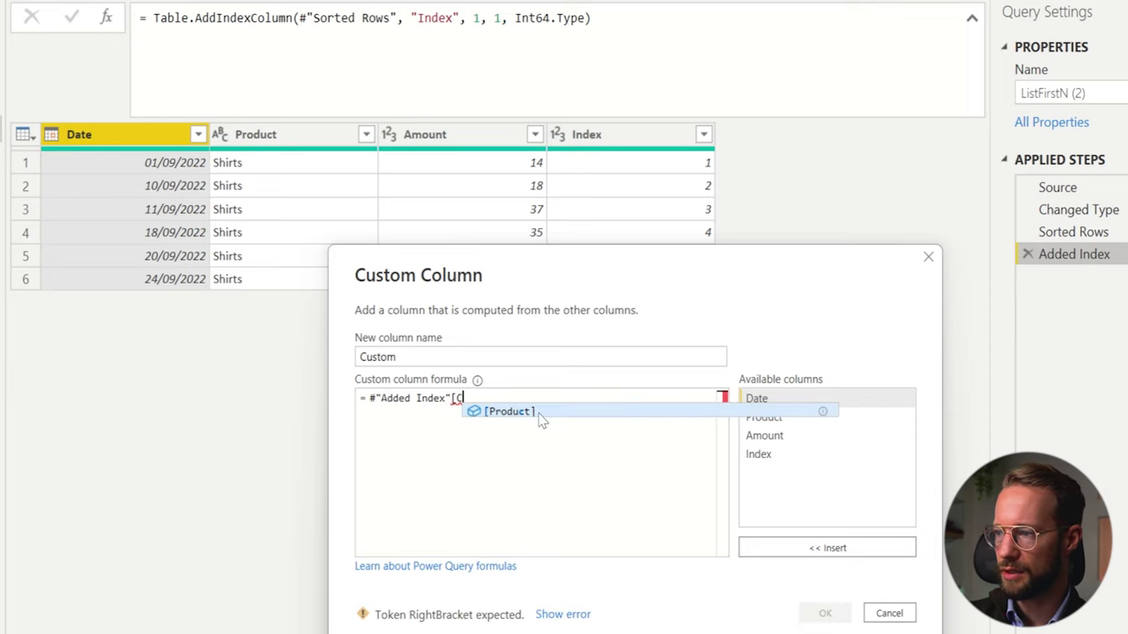
pyautogui.press('BackSpace')
pyautogui.write('Amount]')
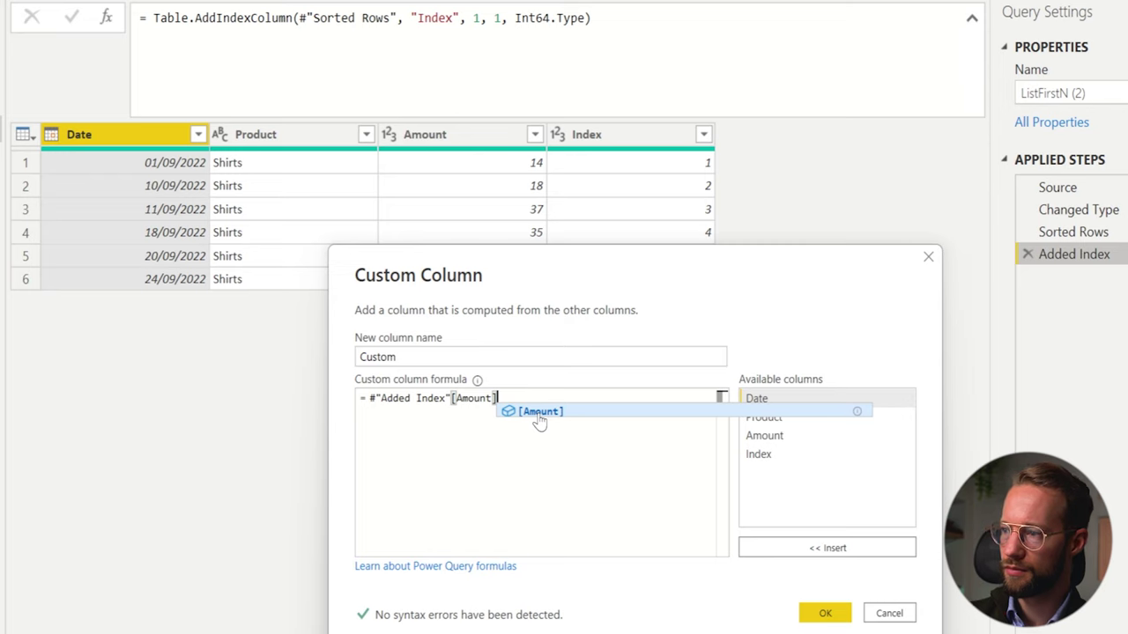
pyautogui.click(825, 613)
pyautogui.click(793, 169)
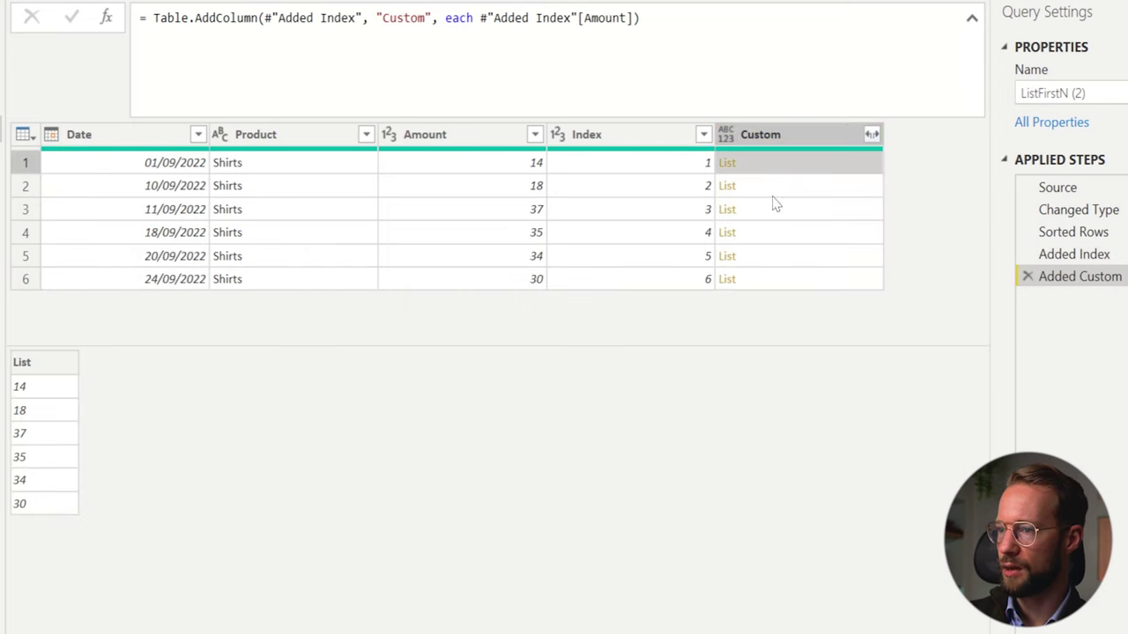
# Wrap #"Added Index"[Amount] in the Custom column's formula in List.Range with offset 0 and [Index] as the count
pyautogui.click(479, 18)
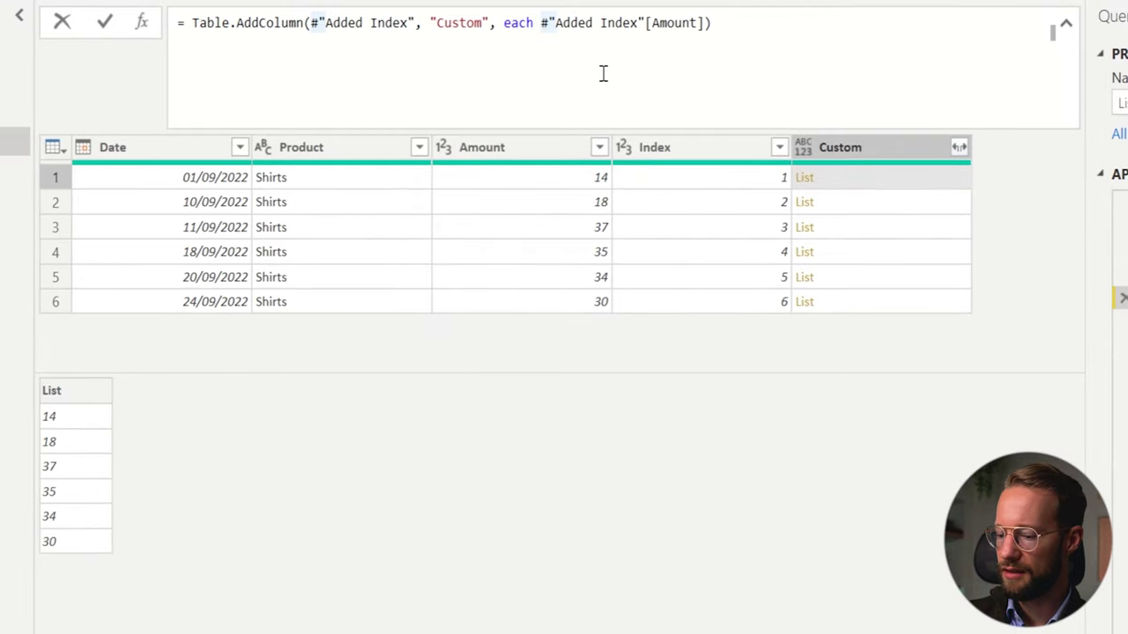
pyautogui.write('List.Range')
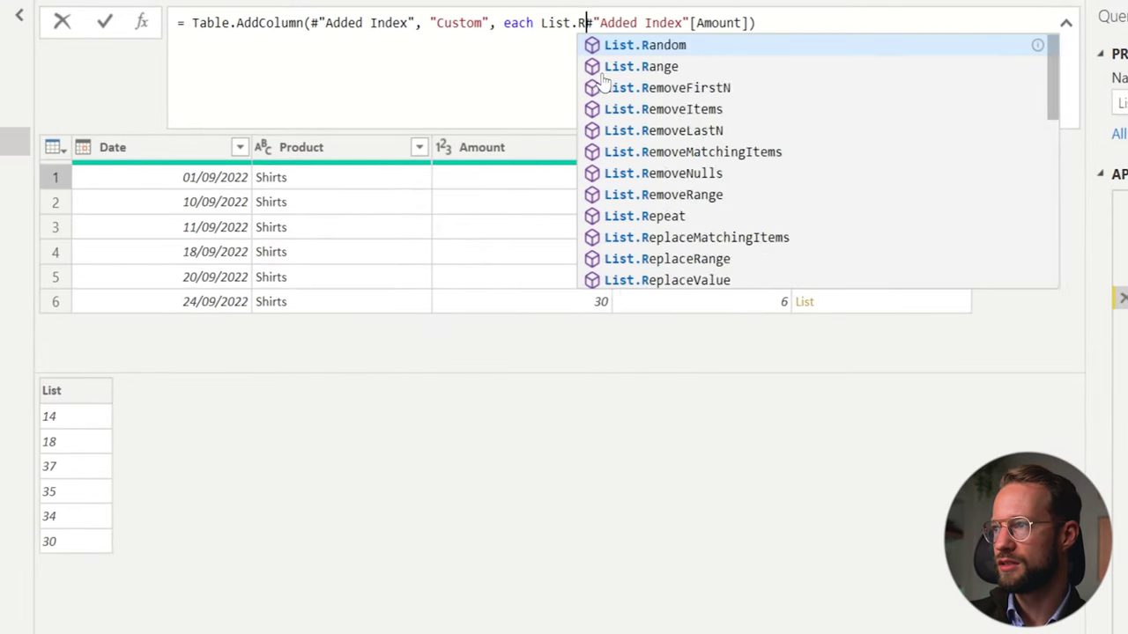
pyautogui.write('(')
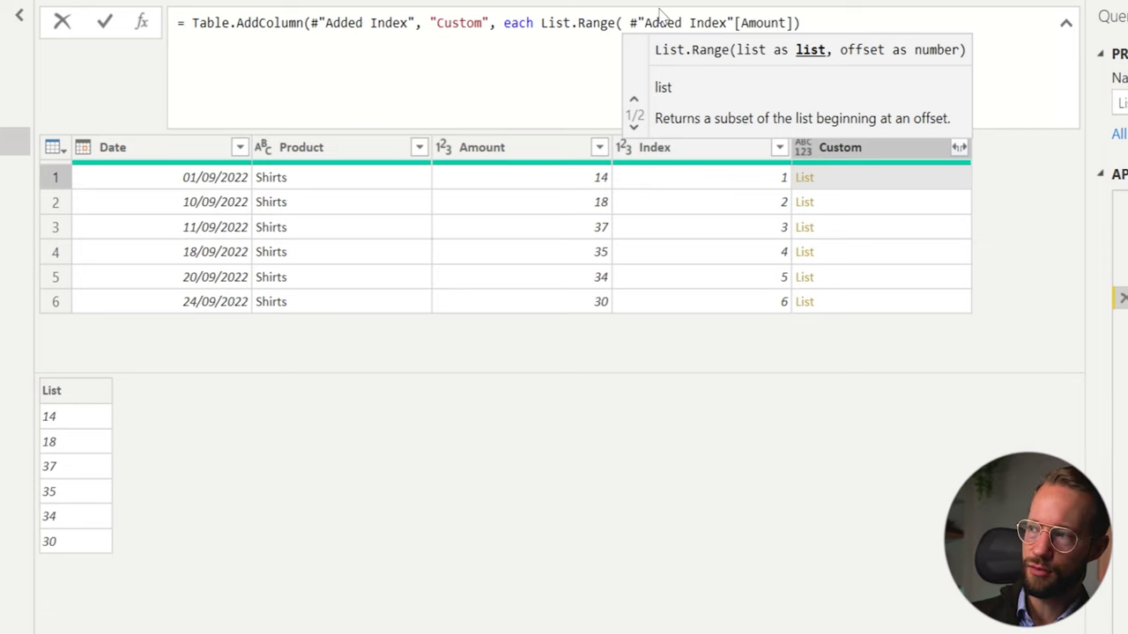
pyautogui.click(803, 23)
pyautogui.press('BackSpace')
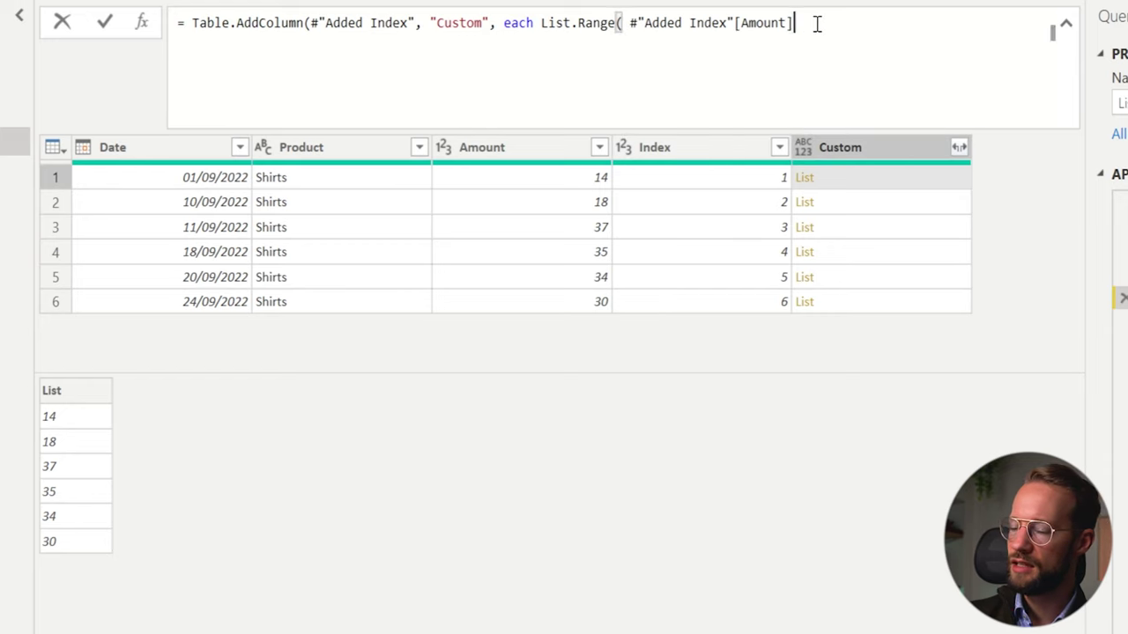
pyautogui.write(',')
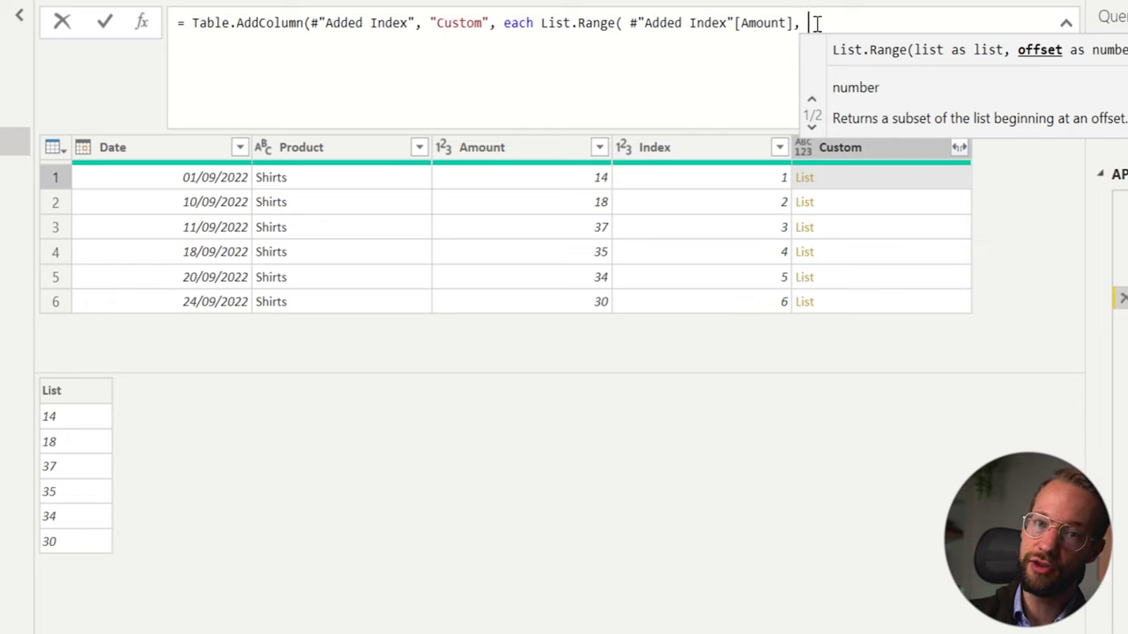
pyautogui.write('0')
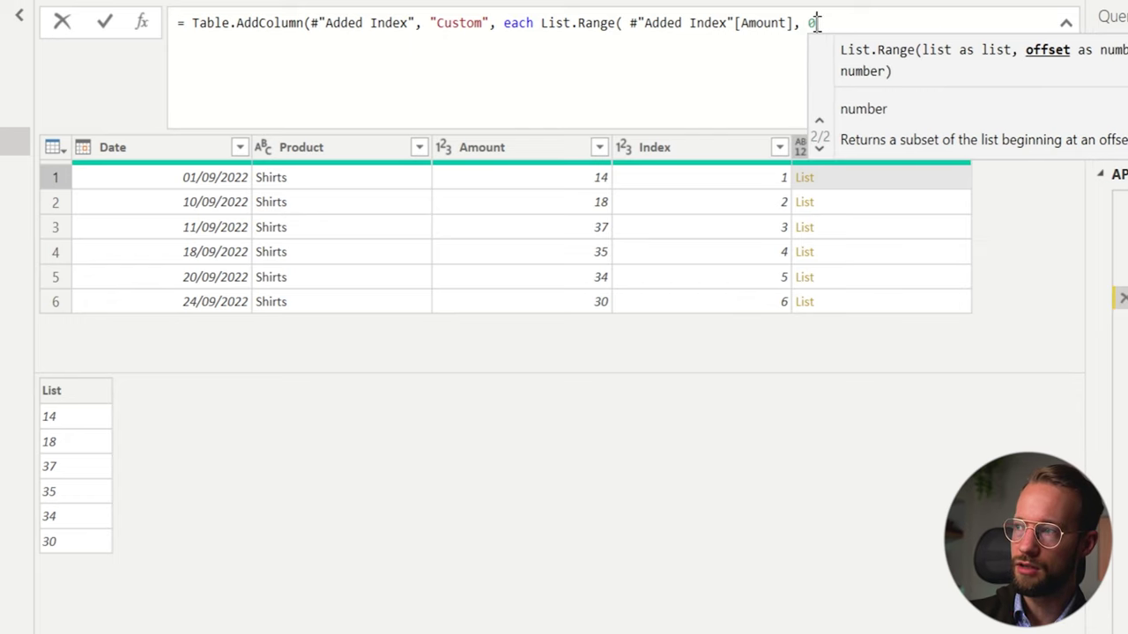
pyautogui.write(', ')
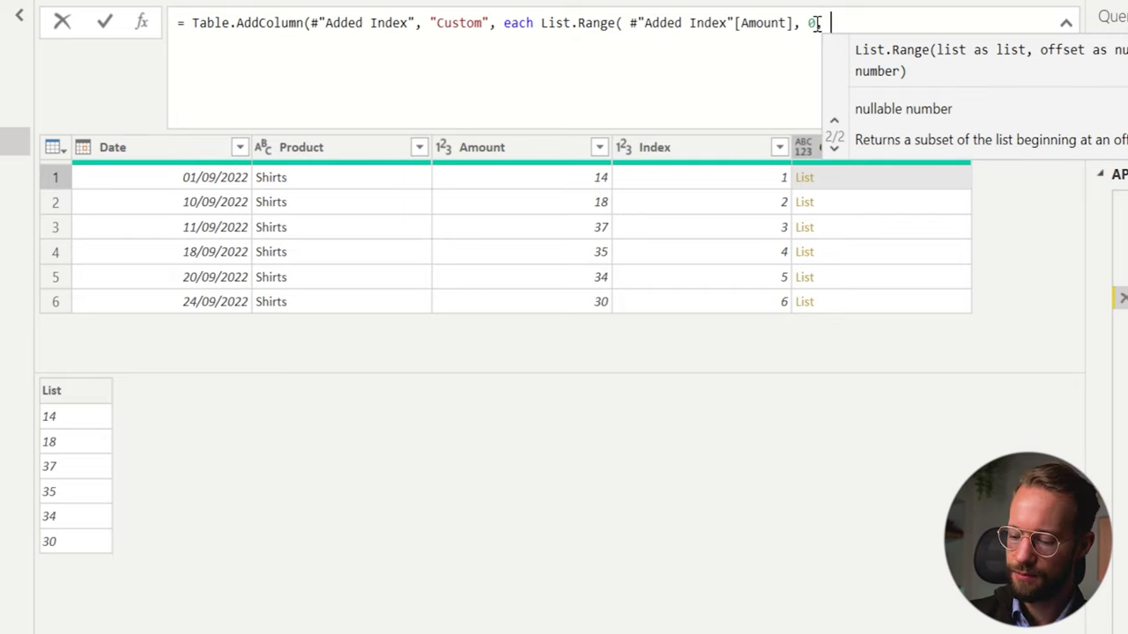
pyautogui.write('[Index]')
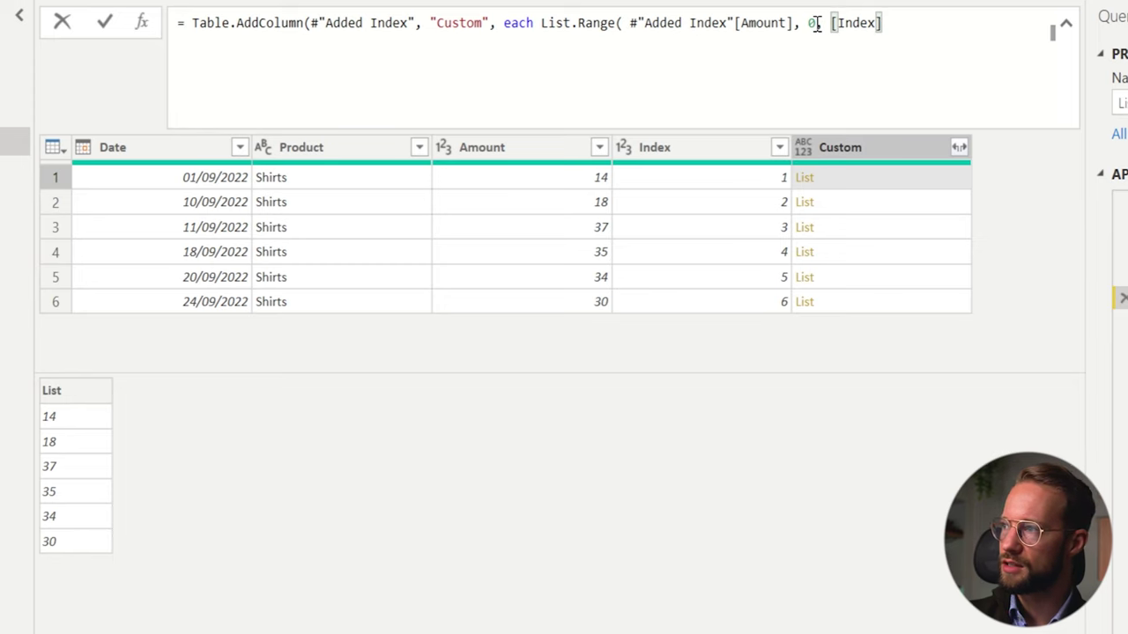
pyautogui.write(' )')
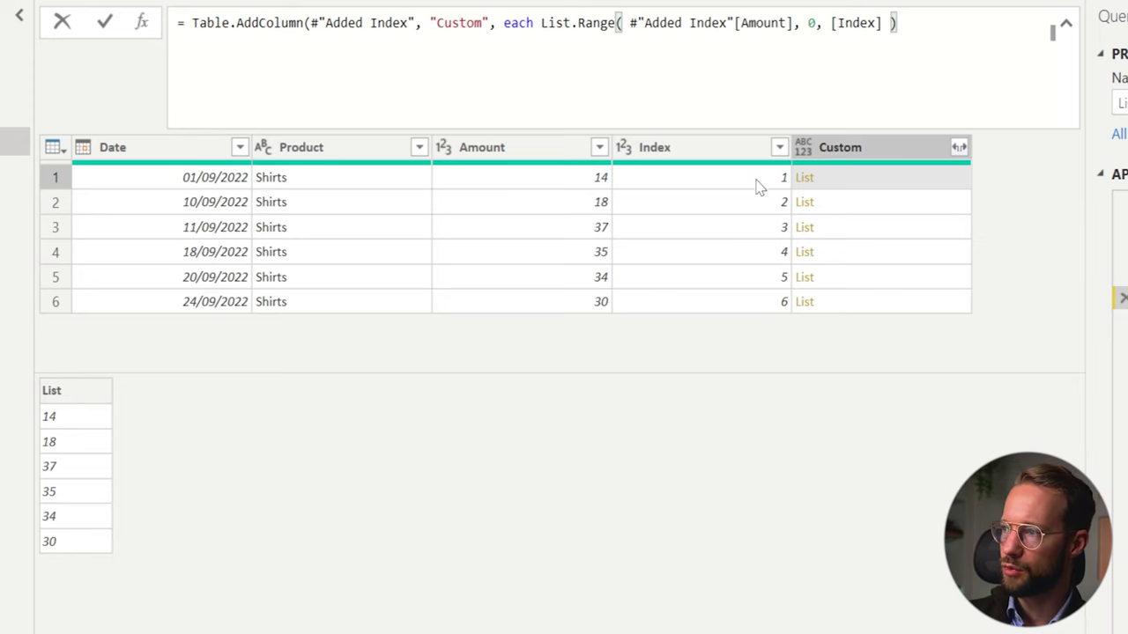
pyautogui.write(' )')
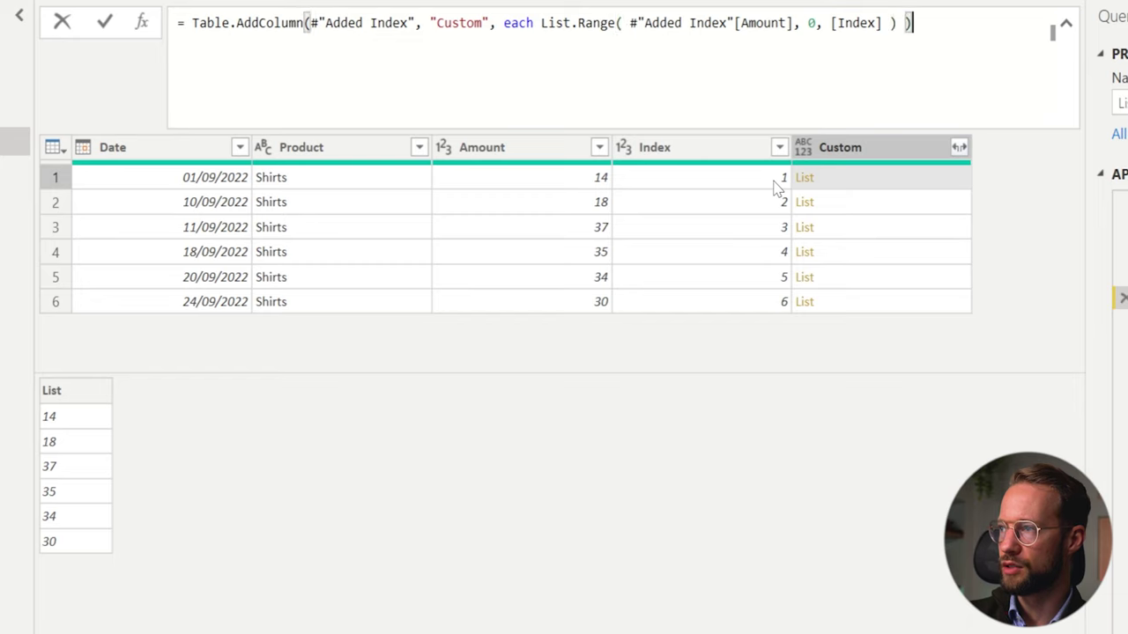
pyautogui.press('Return')
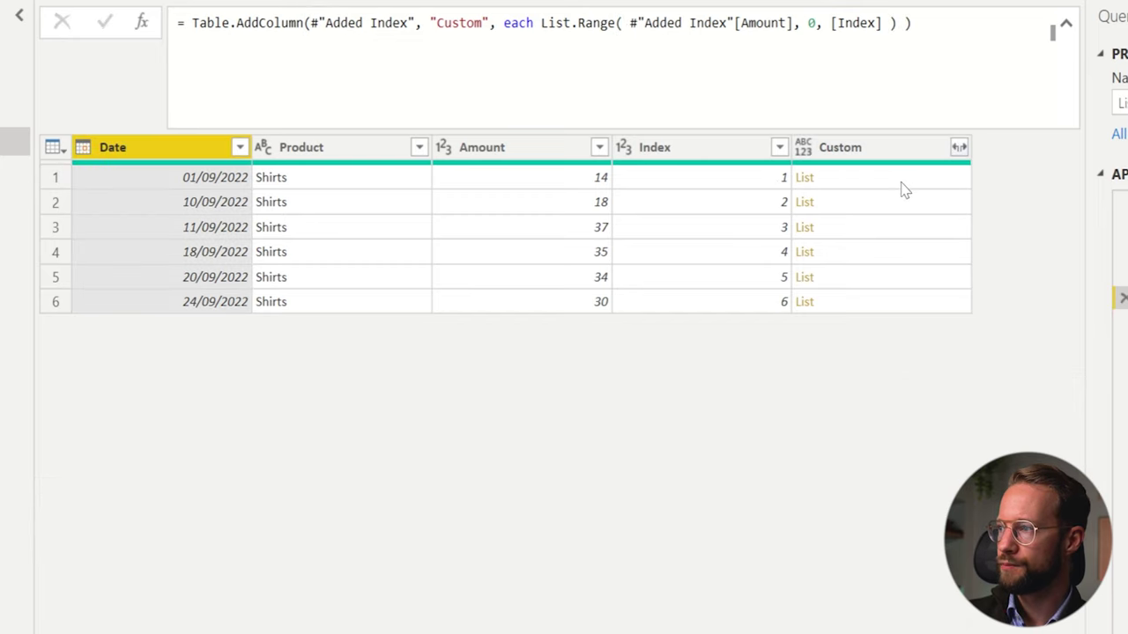
# Preview the List.Range lists in the Custom column, moving down to the last row
pyautogui.press('Down')
pyautogui.press('Down')
pyautogui.press('Down')
pyautogui.press('Down')
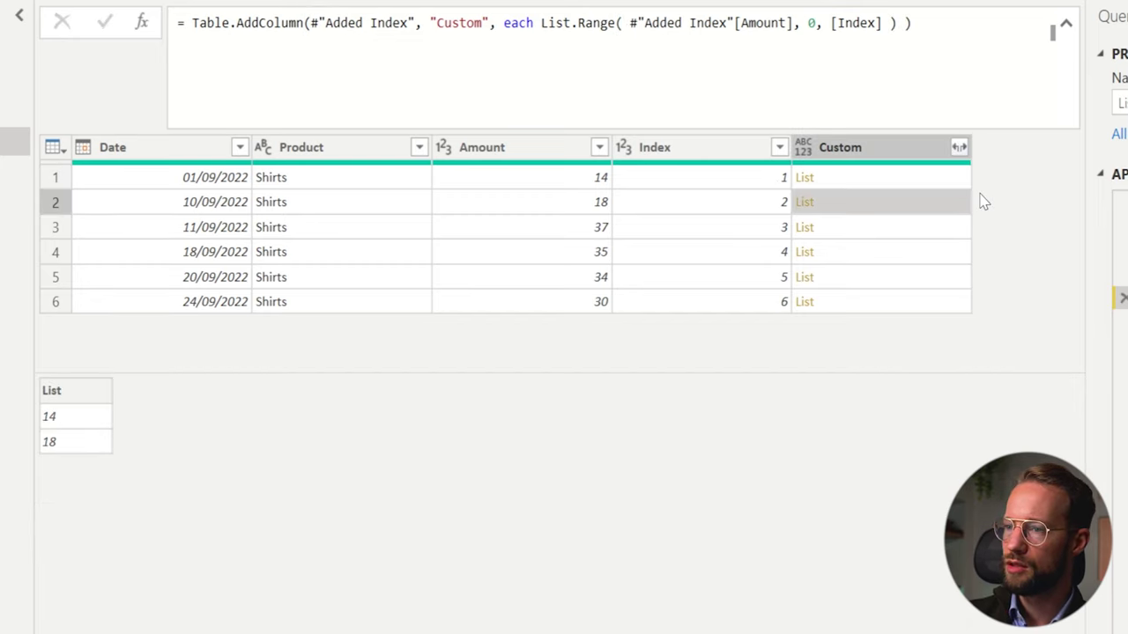
pyautogui.press('Down')
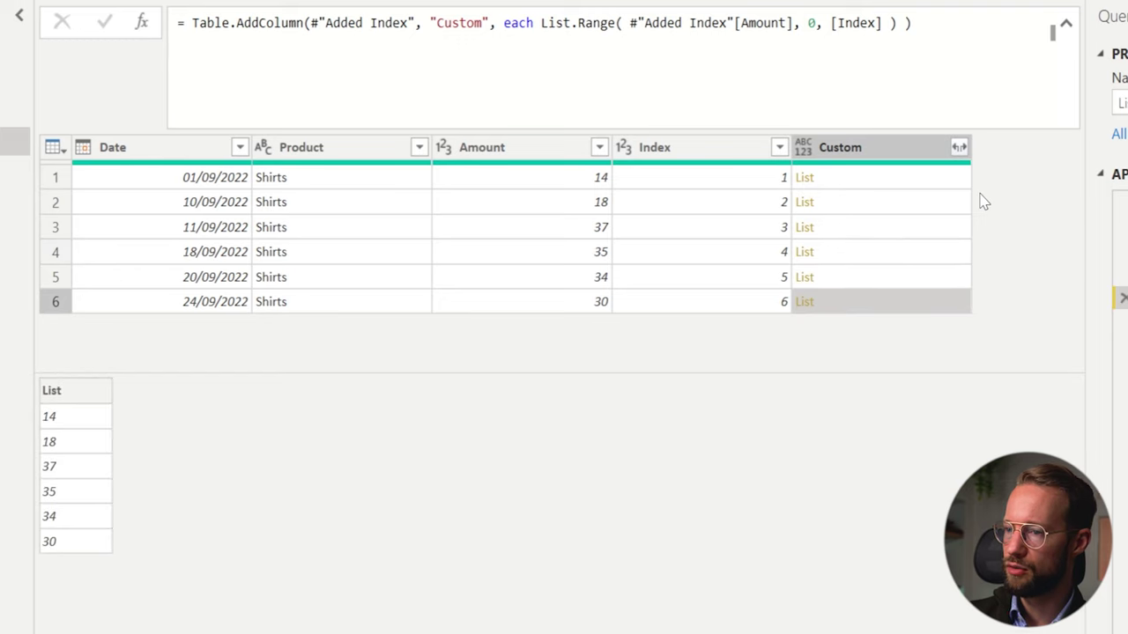
# Wrap the List.Range expression in List.Sum to total each row's list
pyautogui.click(541, 23)
pyautogui.write('List.Sum(')
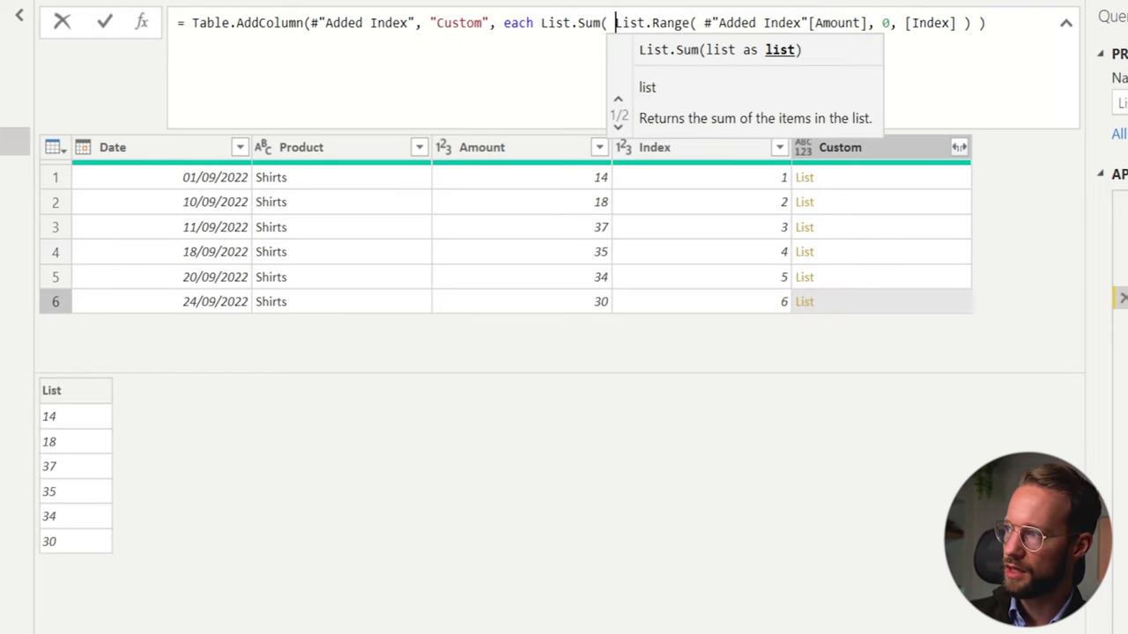
pyautogui.click(1029, 43)
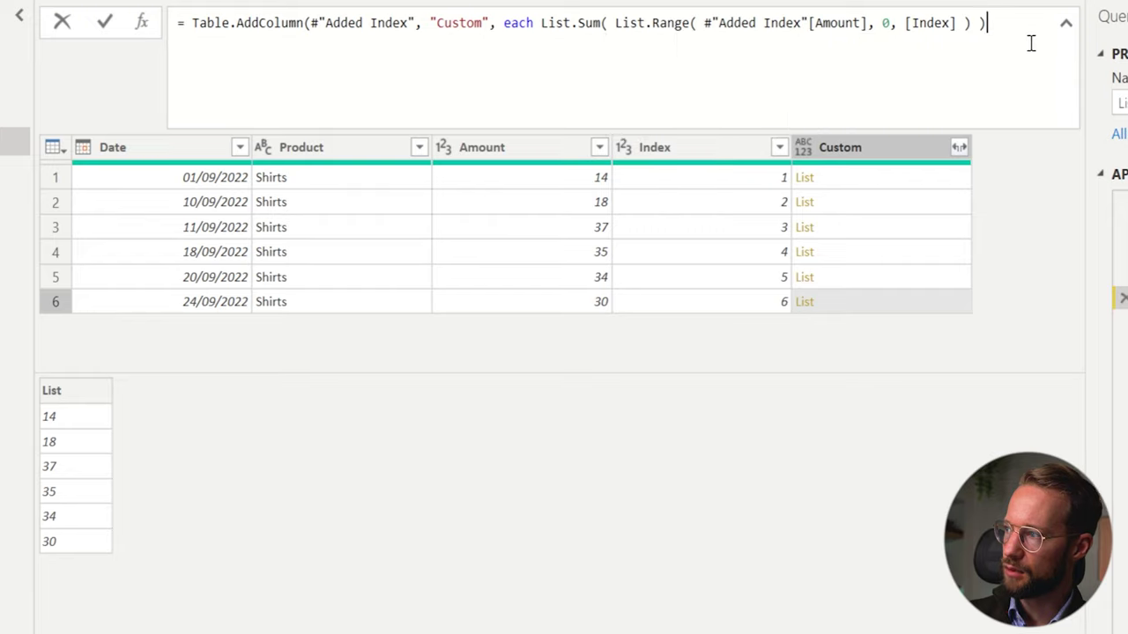
pyautogui.write(')')
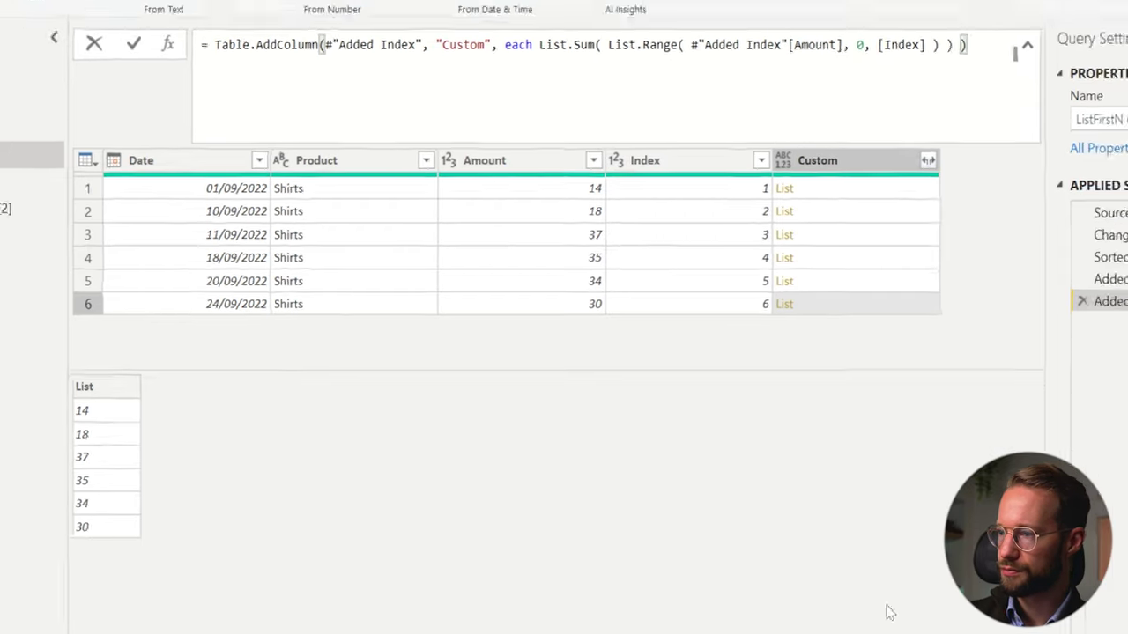
pyautogui.press('Return')
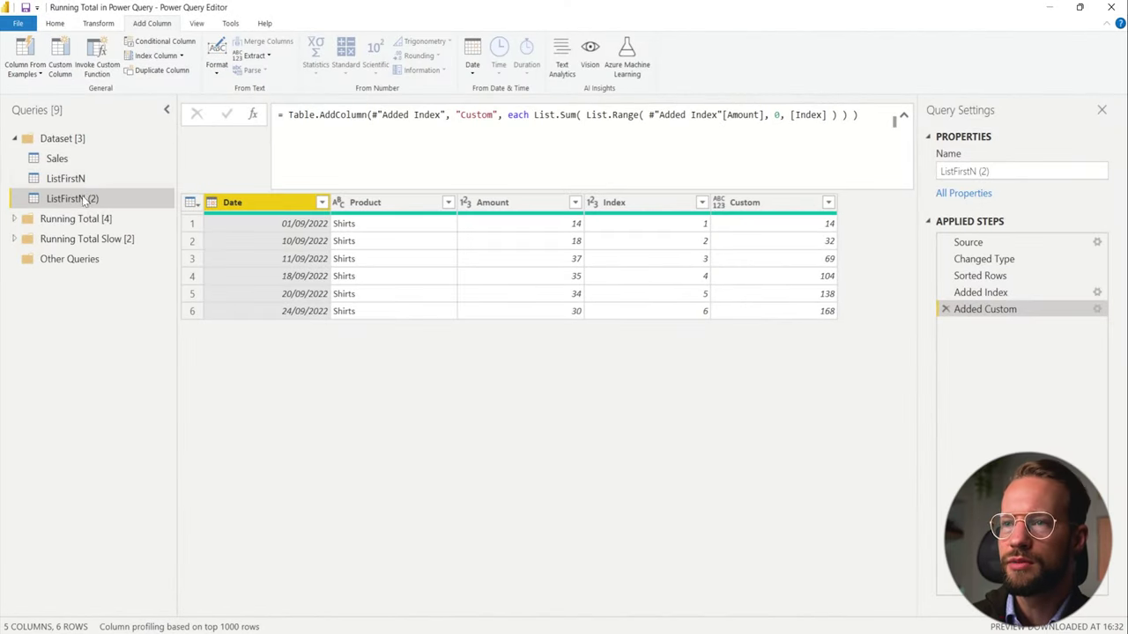
# Rename the ListFirstN (2) query as ListRange
pyautogui.doubleClick(84, 200)
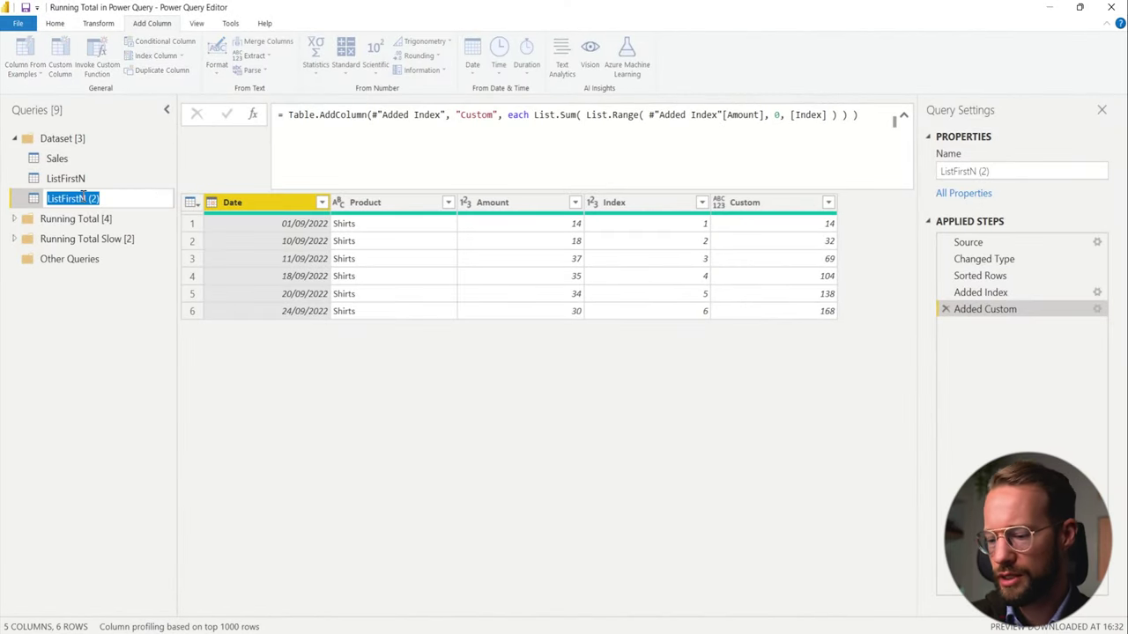
pyautogui.write('ListRange')
pyautogui.press('Return')
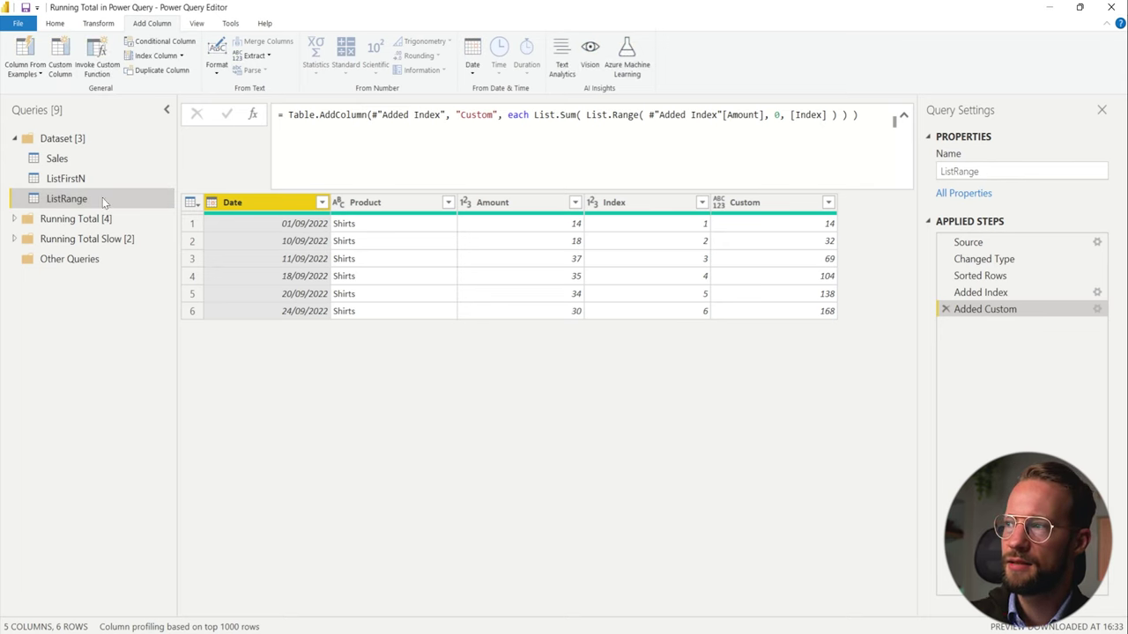
# Remove the List.Sum wrapper and its closing parenthesis from the Custom column's formula, leaving only the List.Range expression
pyautogui.click(644, 114)
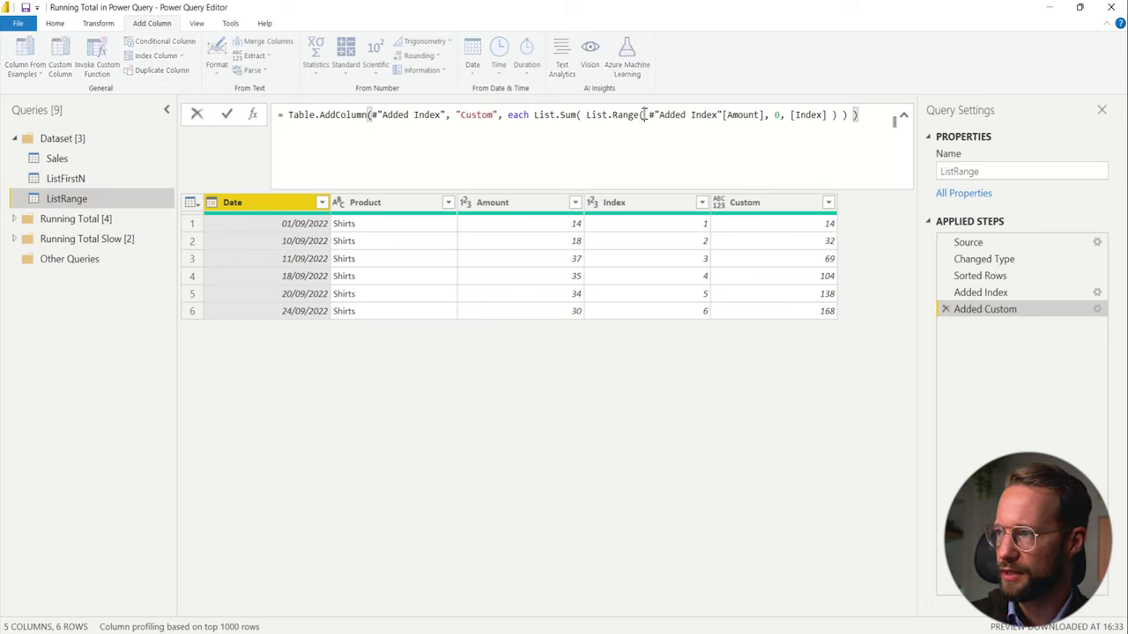
pyautogui.moveTo(644, 114); pyautogui.dragTo(534, 115)
pyautogui.press('Escape')
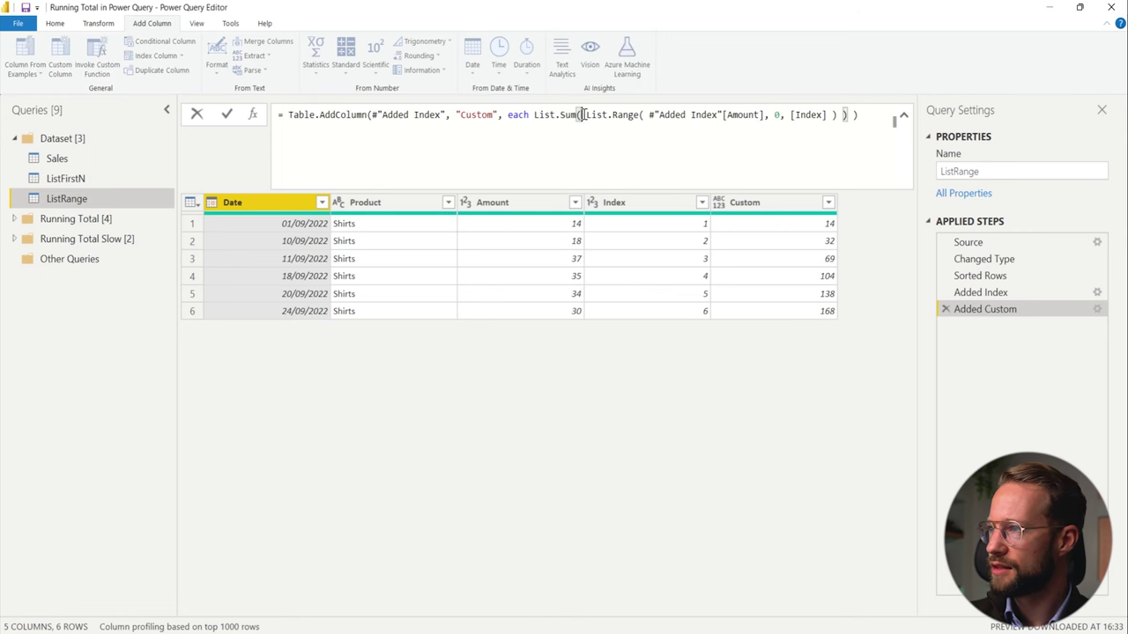
pyautogui.moveTo(581, 114); pyautogui.dragTo(534, 114)
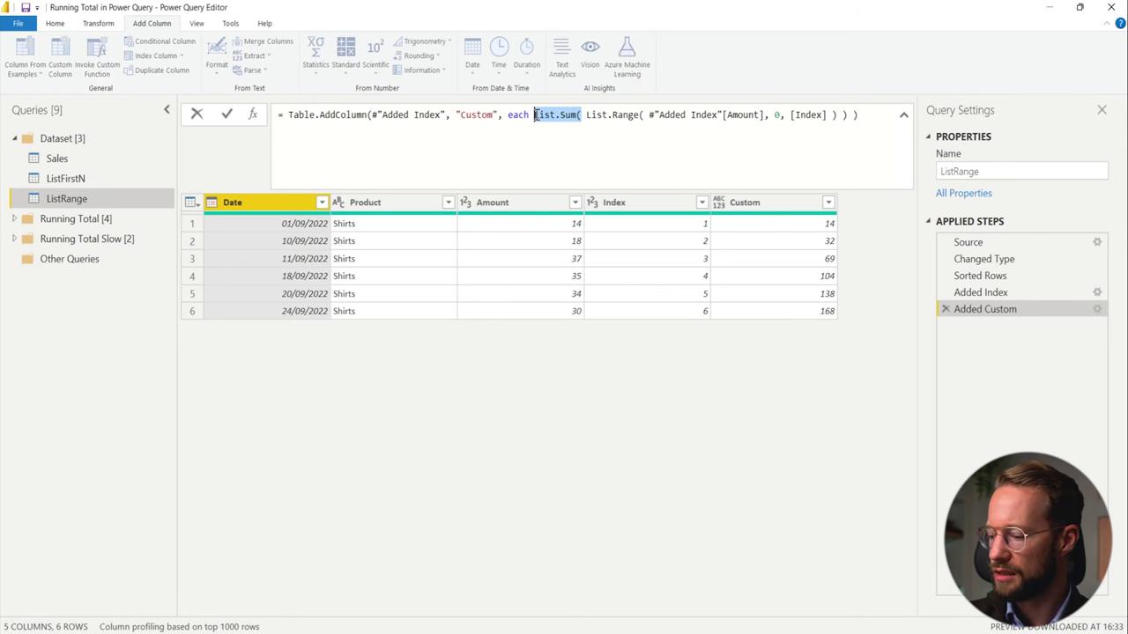
pyautogui.press('BackSpace')
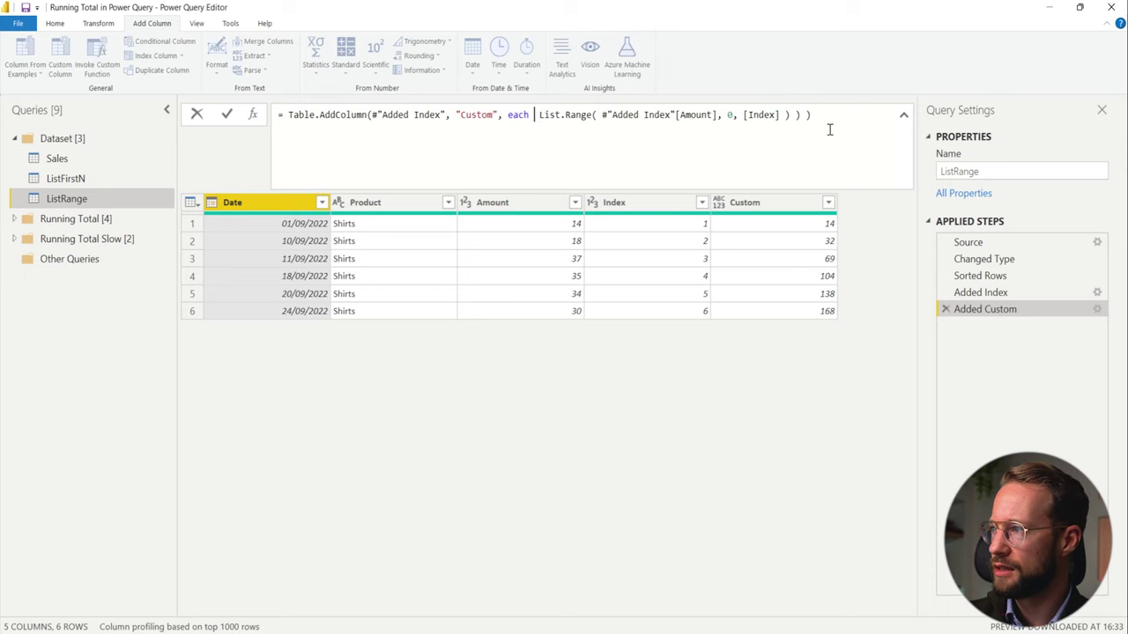
pyautogui.press('BackSpace')
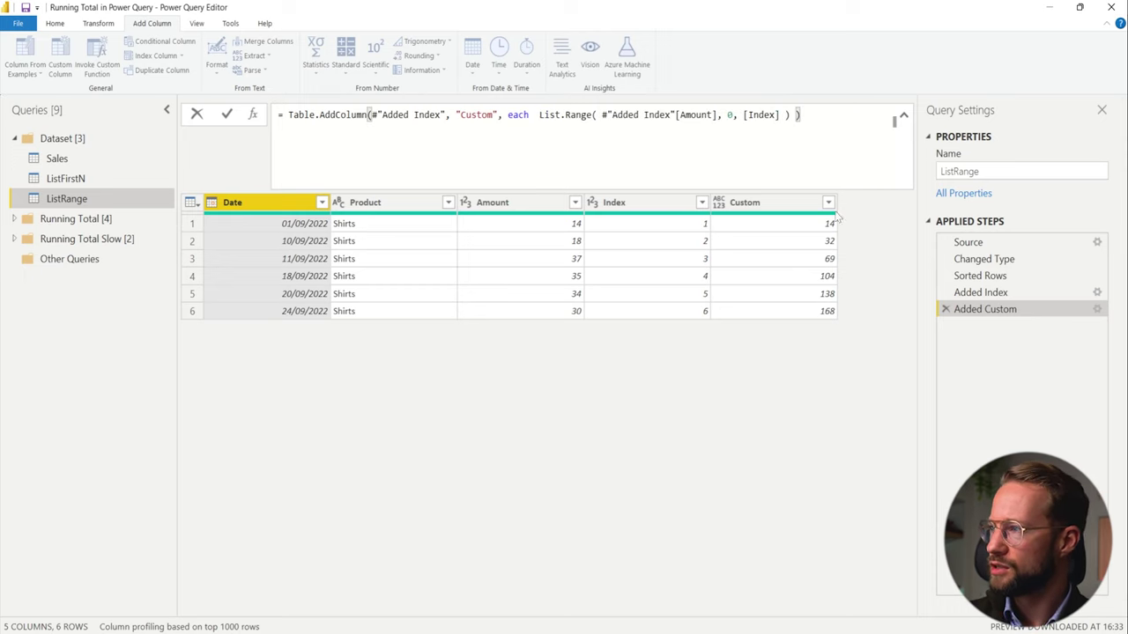
pyautogui.press('Return')
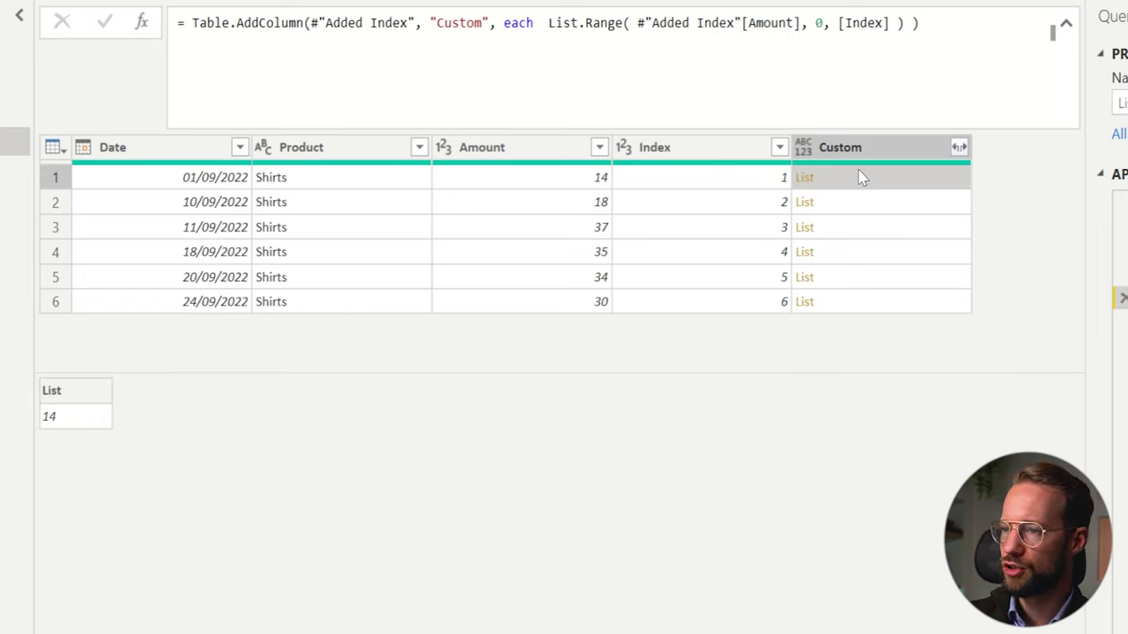
# Examine how the list in the Custom column changes from row to row, going down to row 6 and back up to row 2
pyautogui.press('Down')
pyautogui.press('Down')
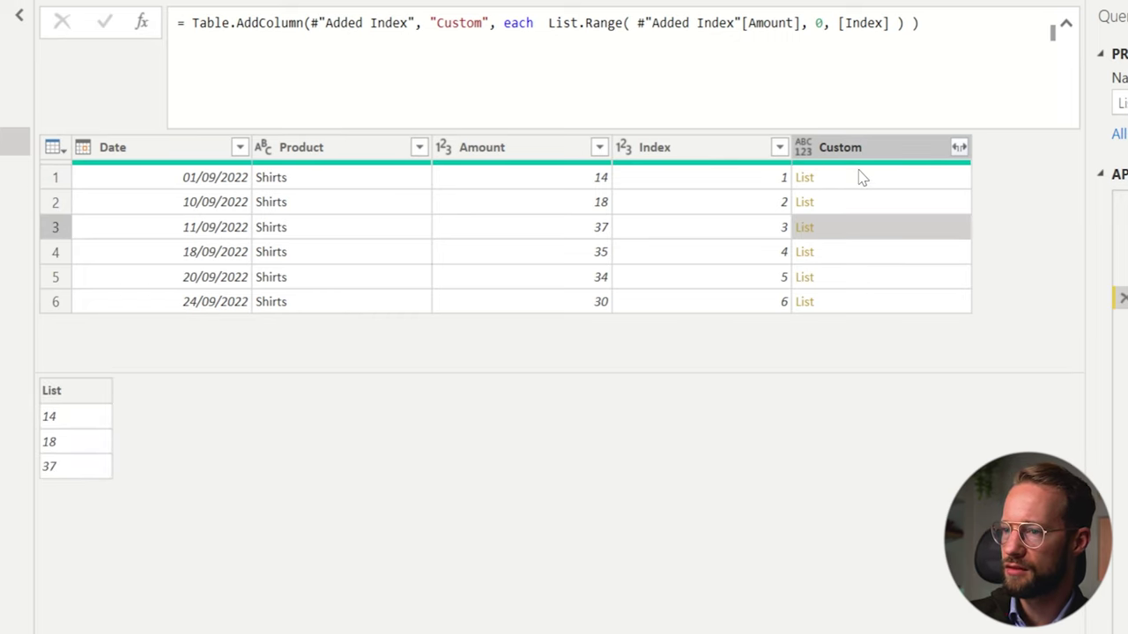
pyautogui.press('Down')
pyautogui.press('Down')
pyautogui.press('Down')
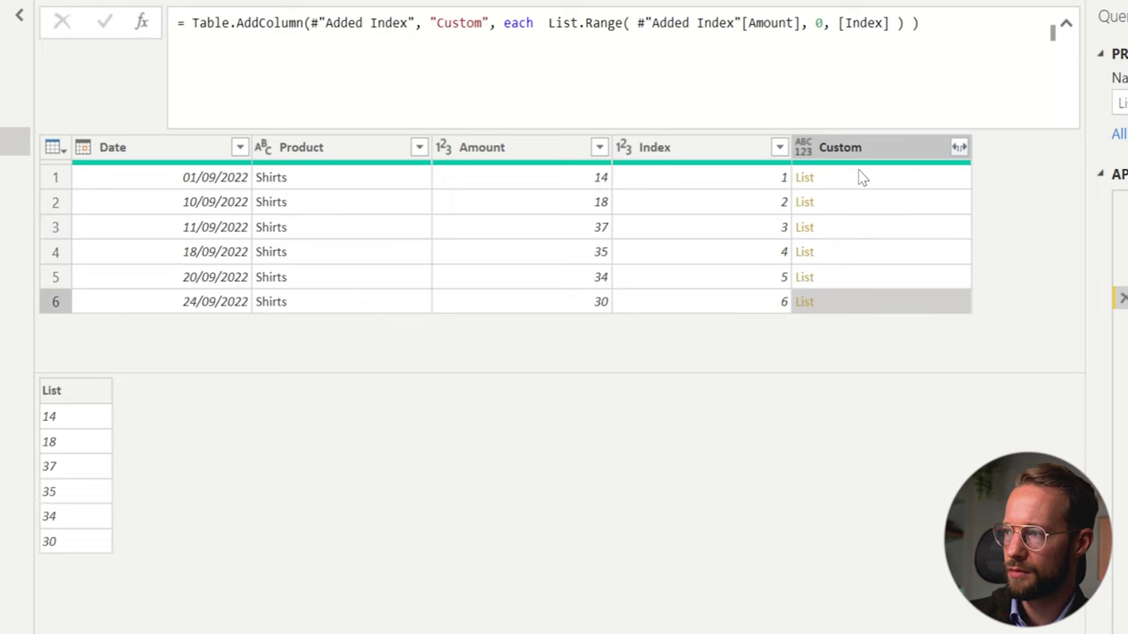
pyautogui.press('Up')
pyautogui.press('Up')
pyautogui.press('Up')
pyautogui.press('Up')
pyautogui.press('Up')
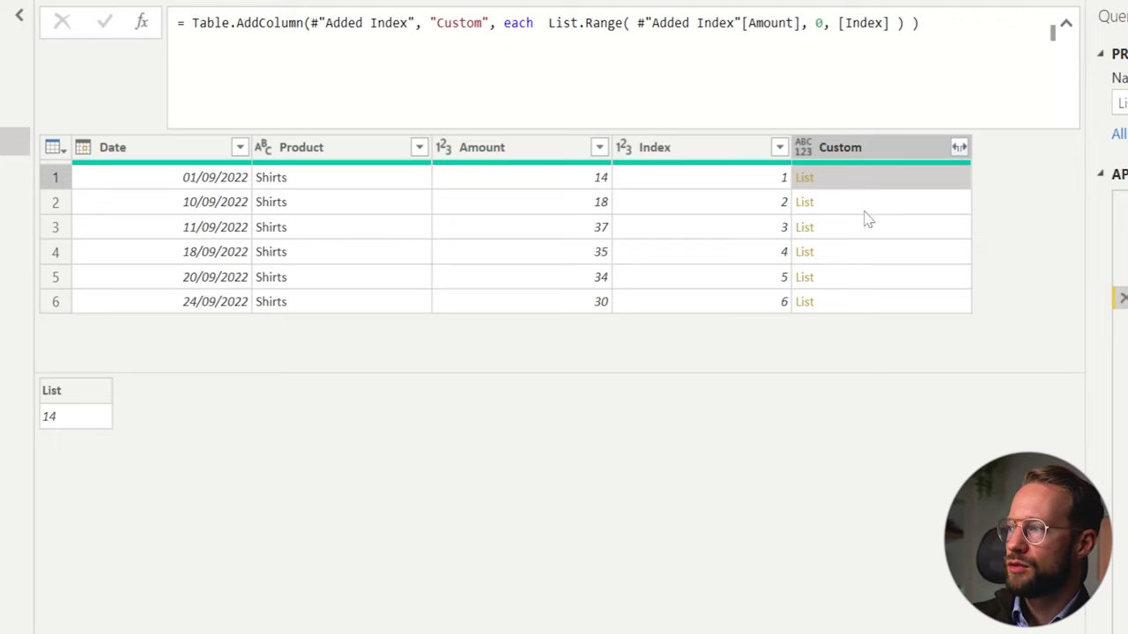
pyautogui.click(861, 204)
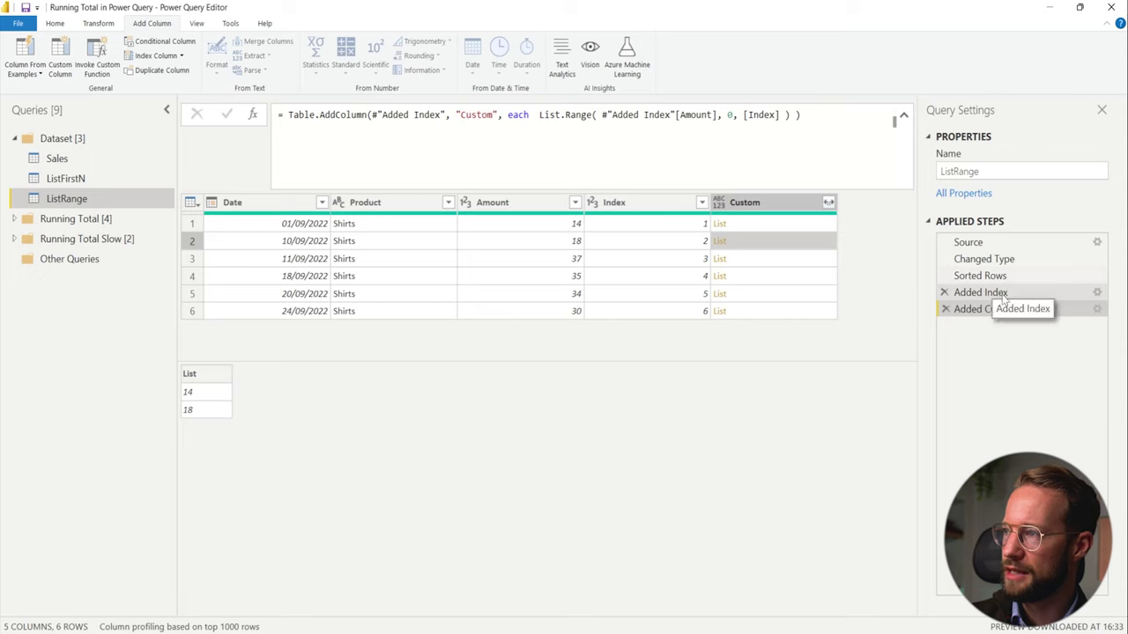
# Insert a custom step after Added Index with the formula #"Added Index"[Amount] to extract the Amount column as a list
pyautogui.click(976, 295)
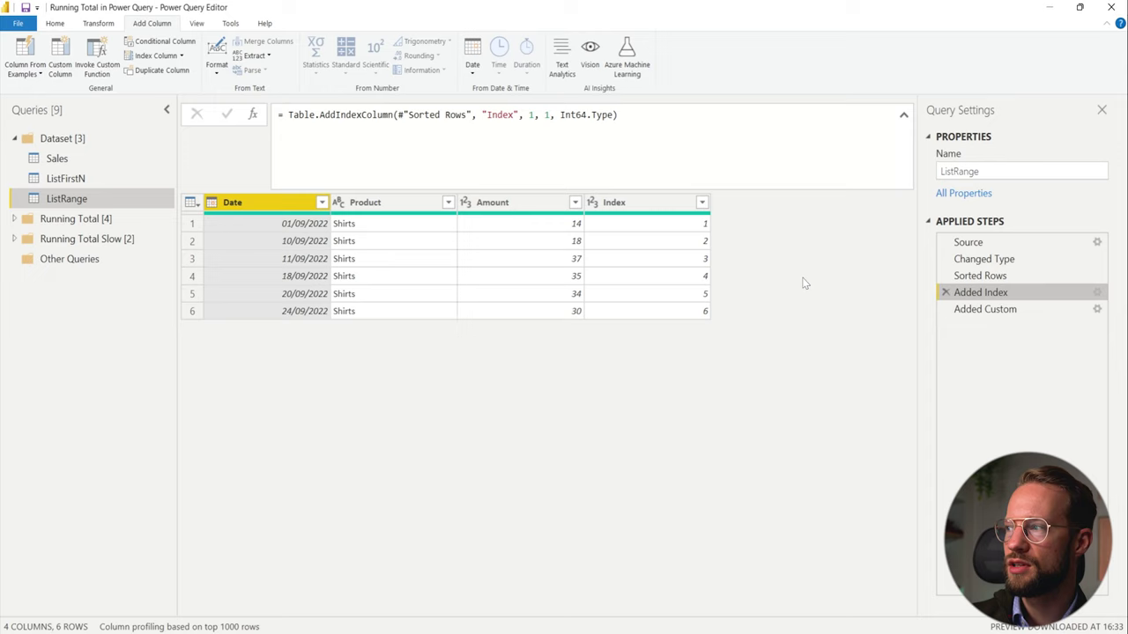
pyautogui.click(260, 117)
pyautogui.press('Return')
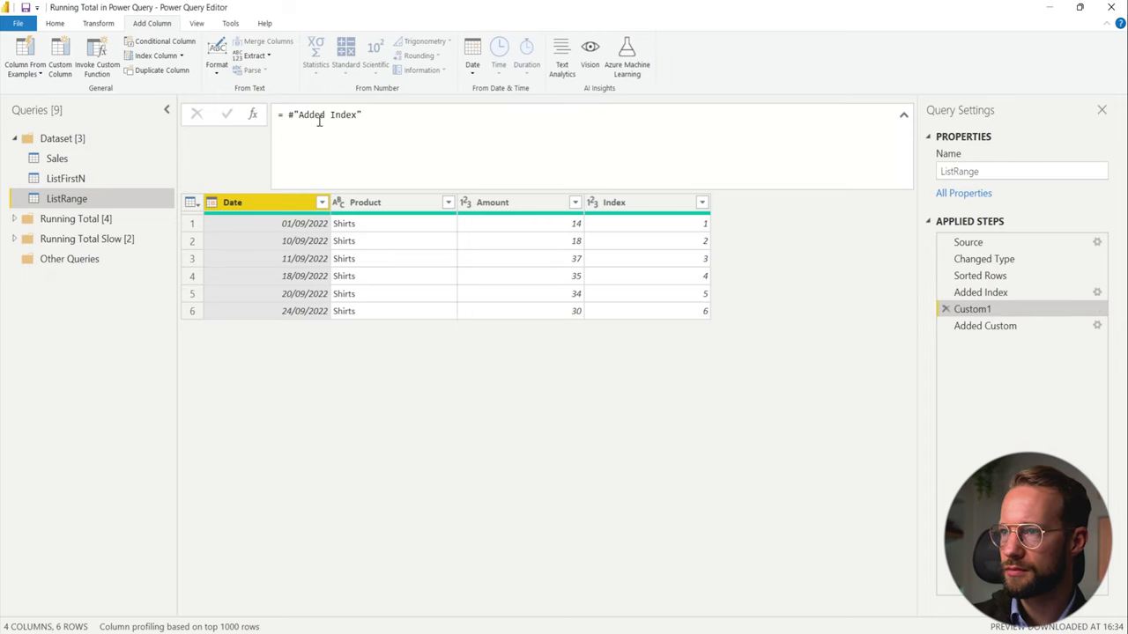
pyautogui.click(295, 116)
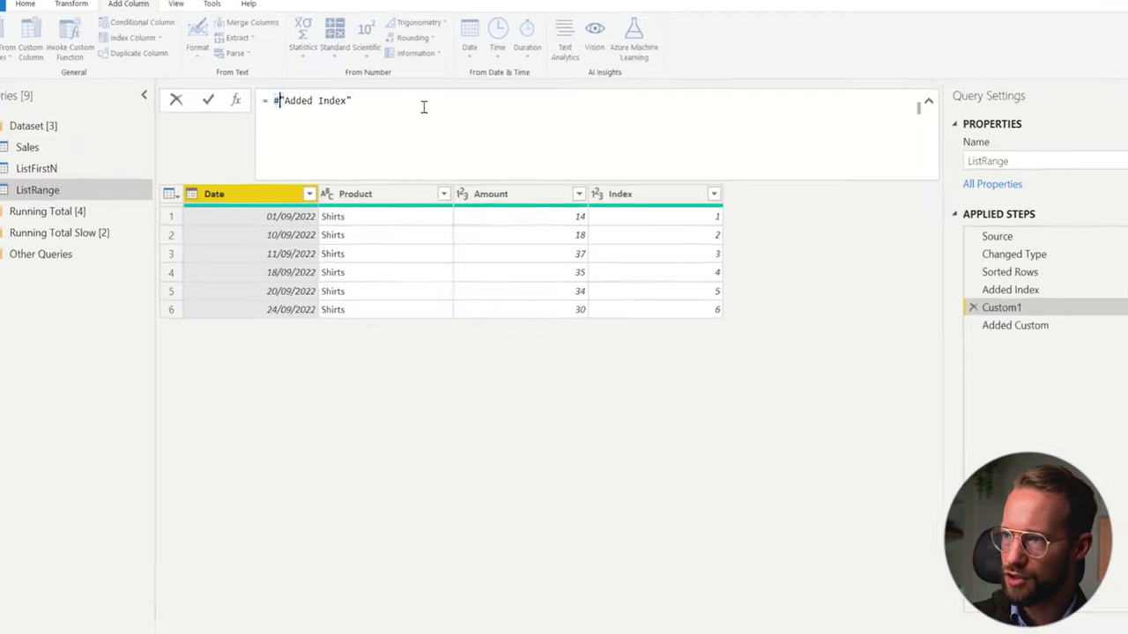
pyautogui.click(423, 106)
pyautogui.write('[Amount')
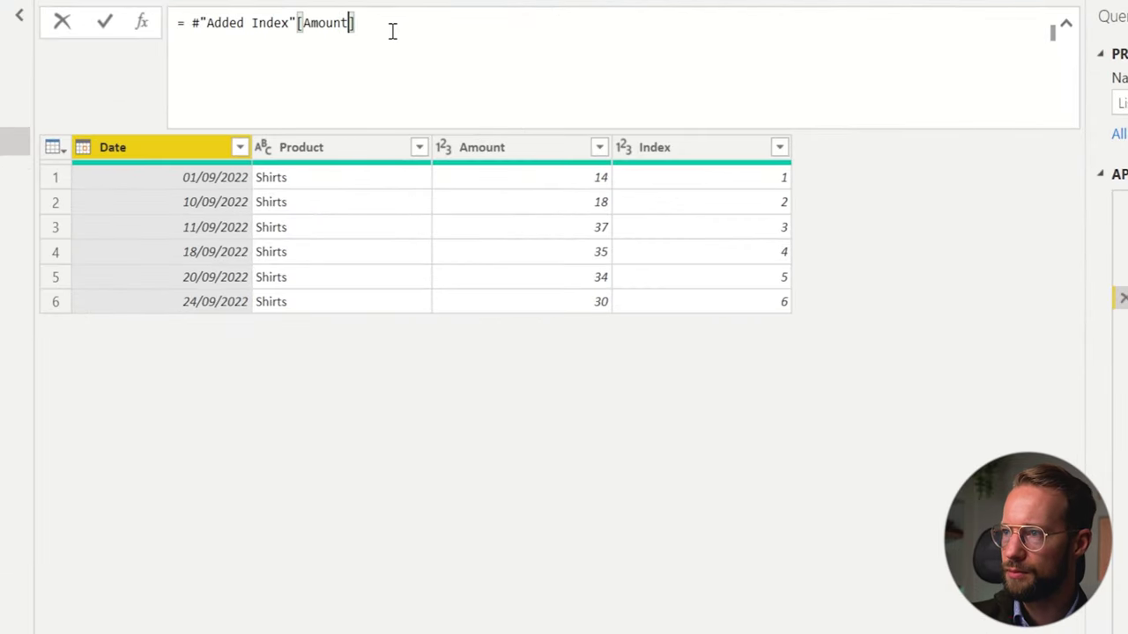
pyautogui.write(']')
pyautogui.press('Return')
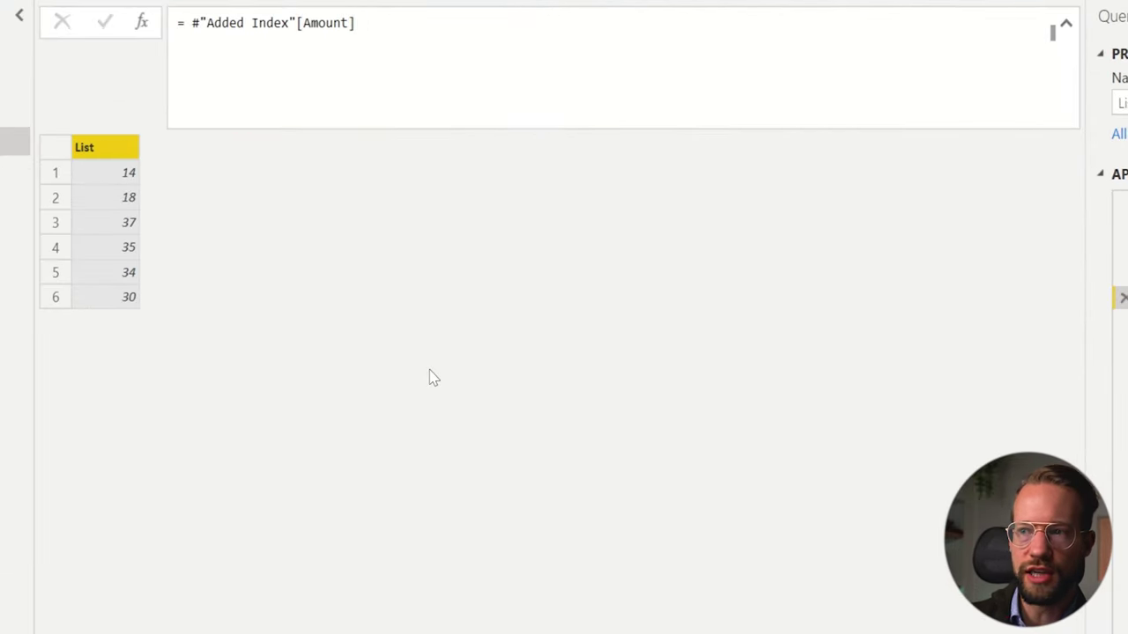
# Wrap the custom step's #"Added Index"[Amount] expression in List.Buffer
pyautogui.click(191, 24)
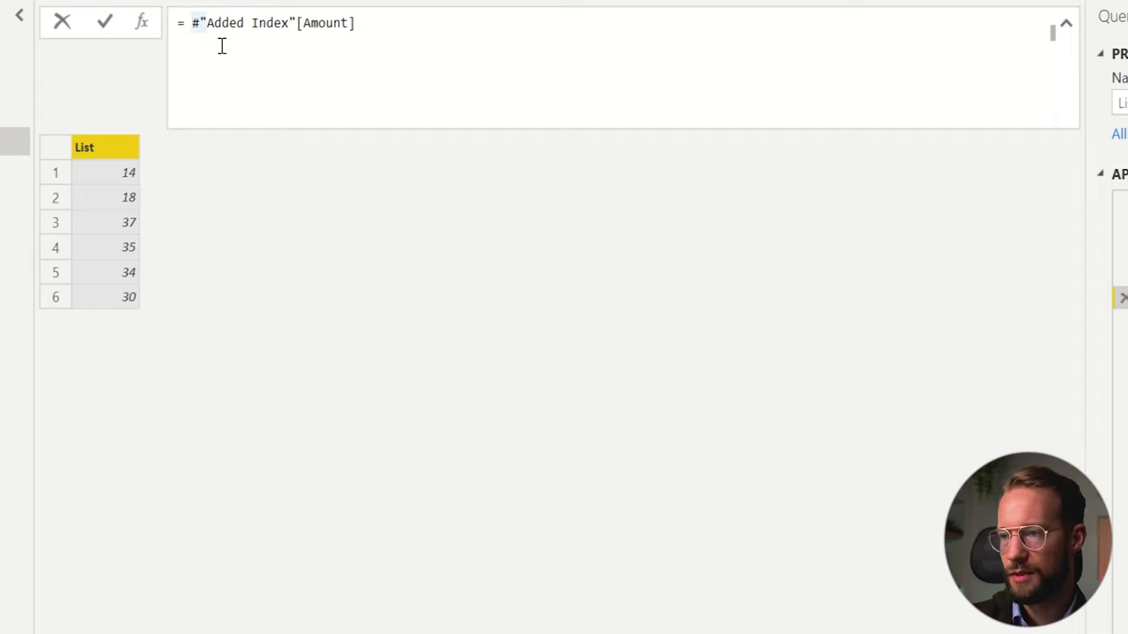
pyautogui.write('List.Buffer')
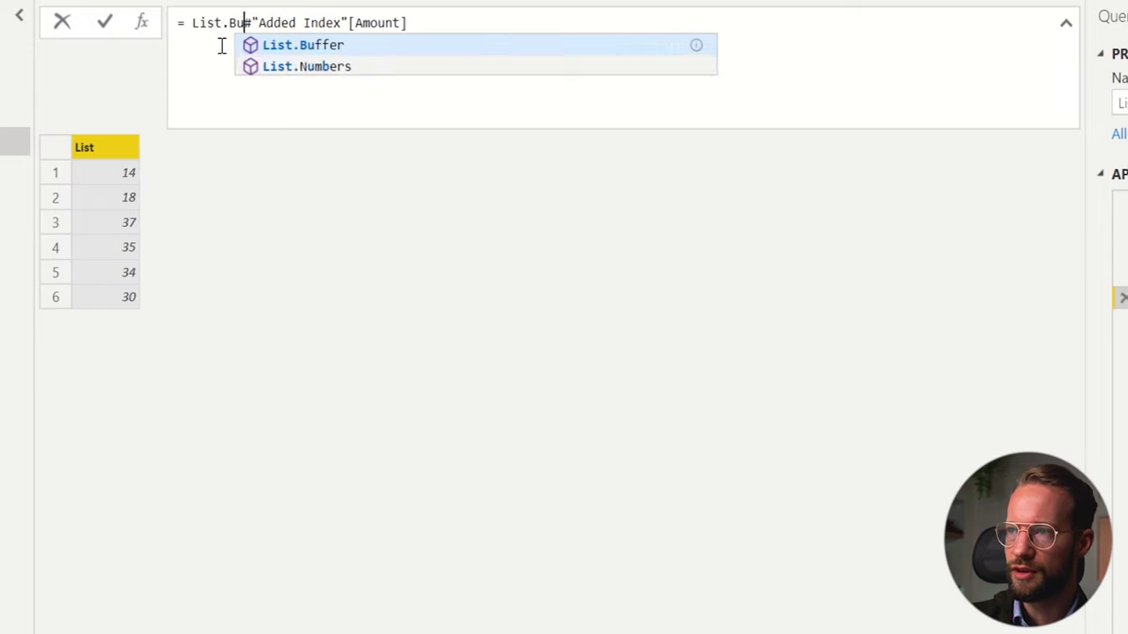
pyautogui.write('(')
pyautogui.click(521, 61)
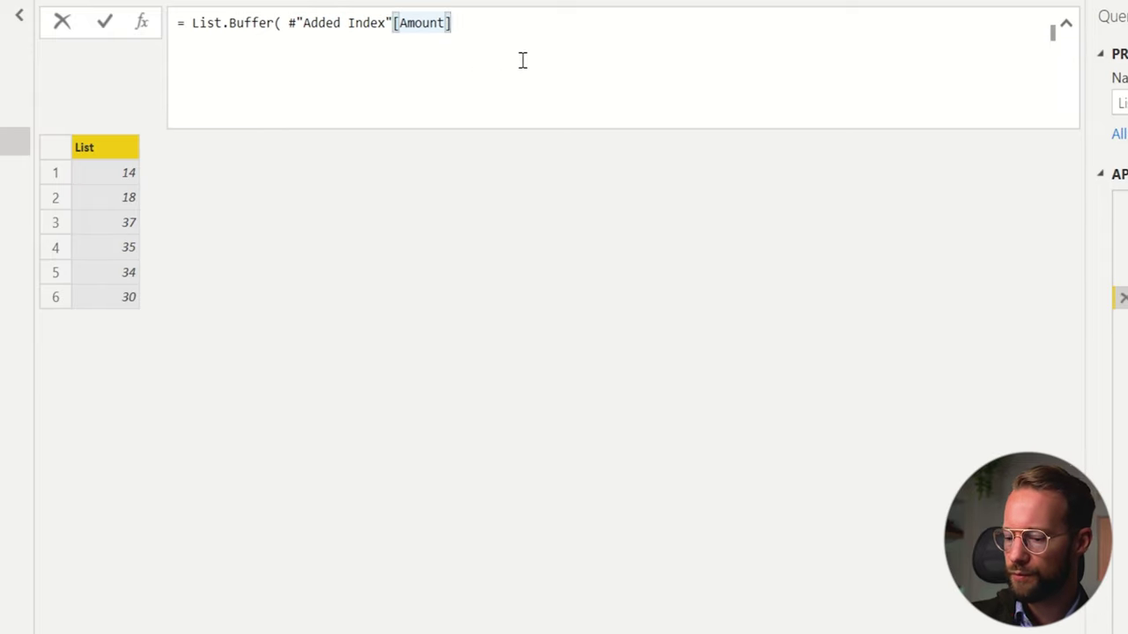
pyautogui.write(')')
pyautogui.press('Return')
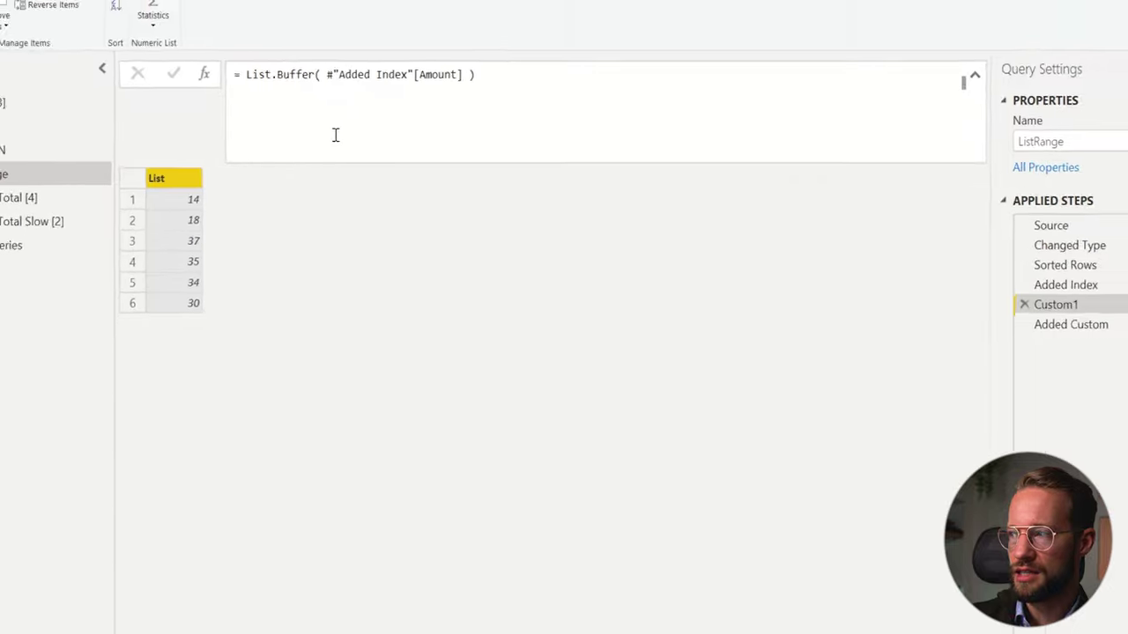
# Rename the Custom1 applied step as BufferedValues
pyautogui.rightClick(974, 308)
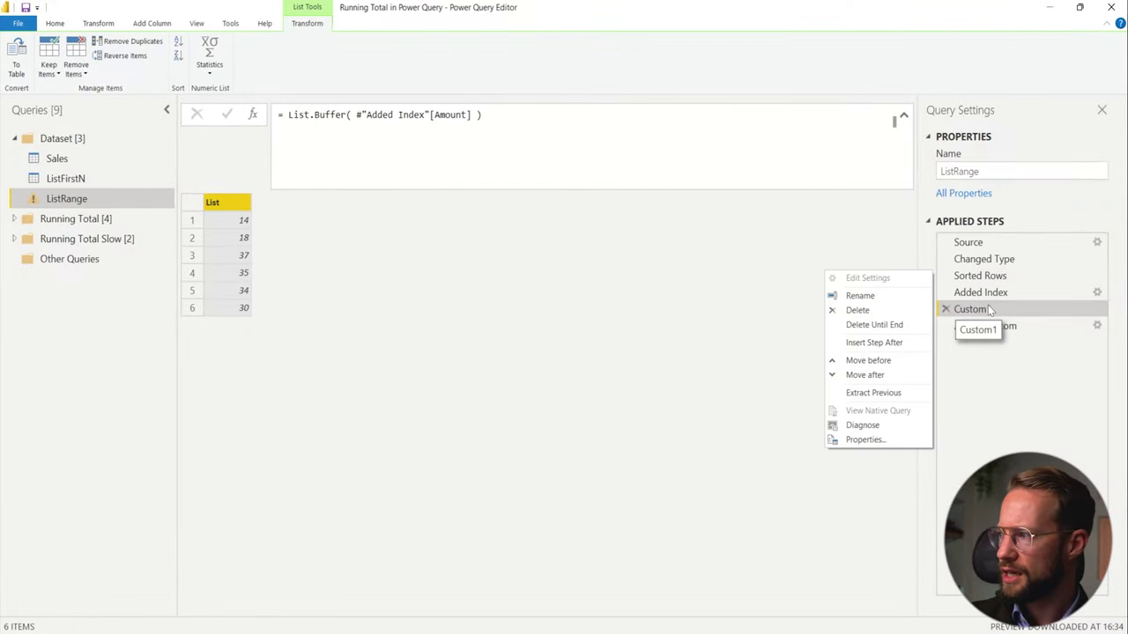
pyautogui.click(904, 300)
pyautogui.write('BufferedValues')
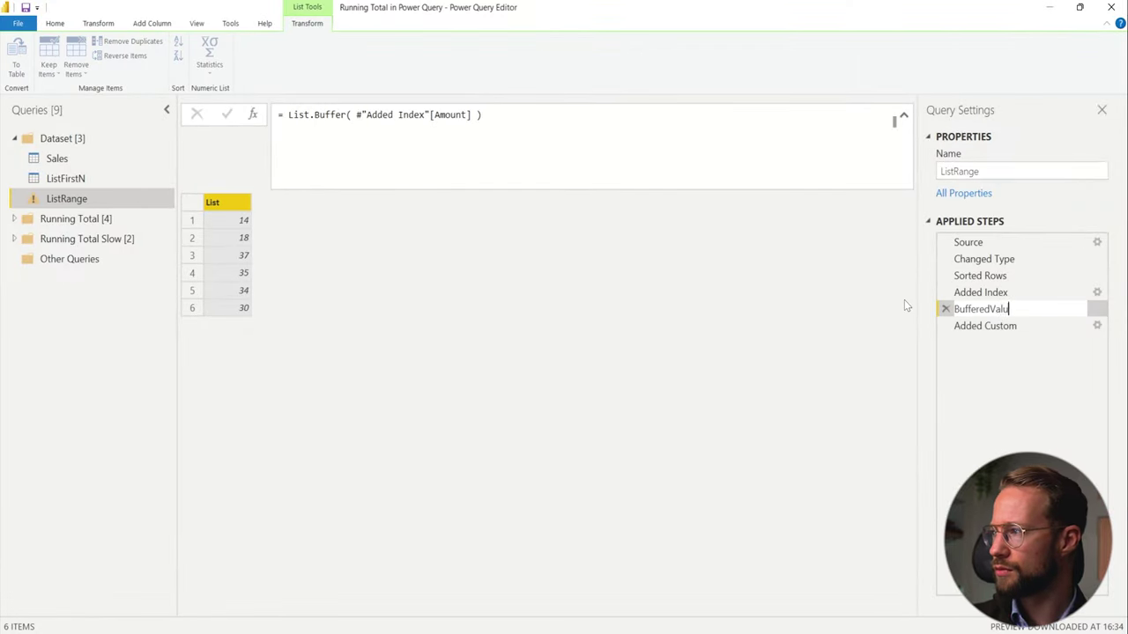
pyautogui.press('Return')
# In the Added Custom step's formula, replace both BufferedValues references with #"Added Index" and check the lists in rows 1 and 2
pyautogui.click(991, 326)
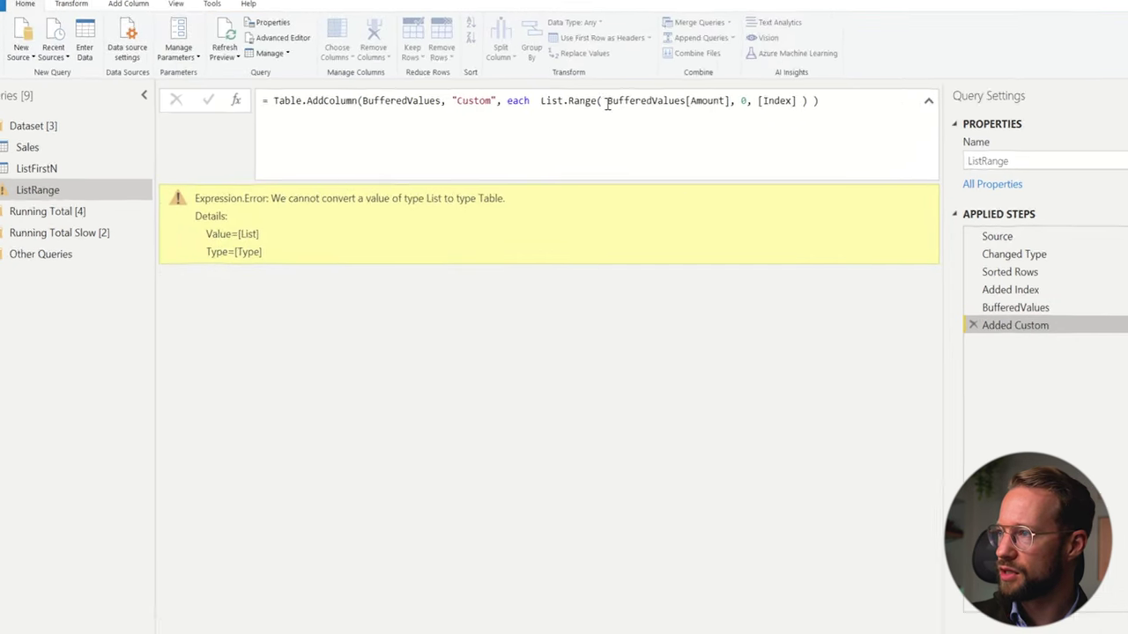
pyautogui.doubleClick(656, 100)
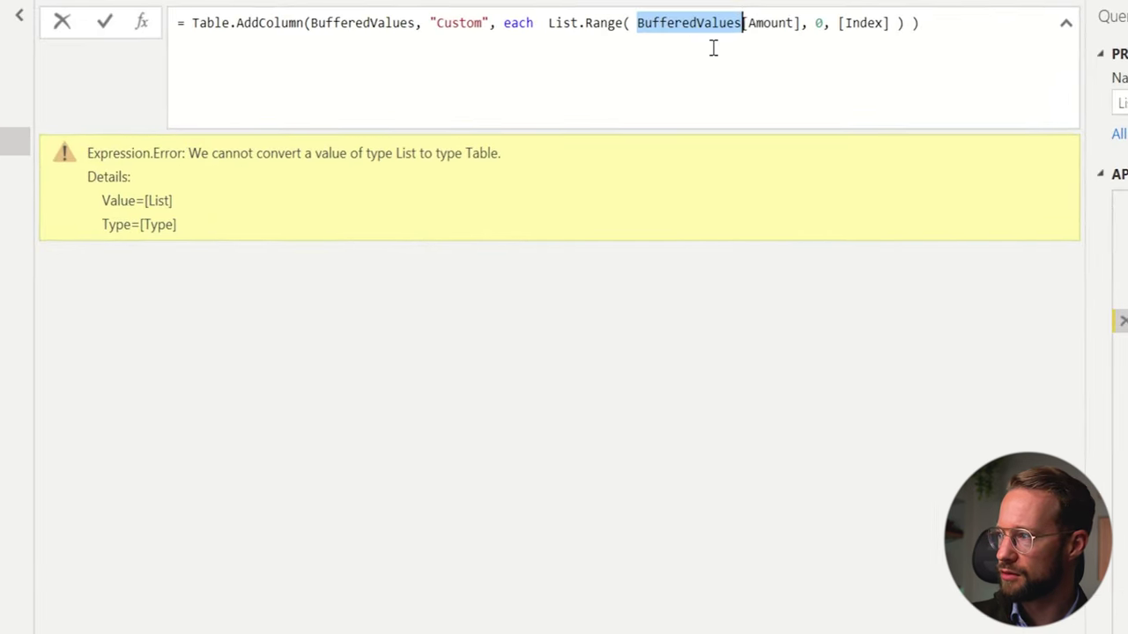
pyautogui.write('#')
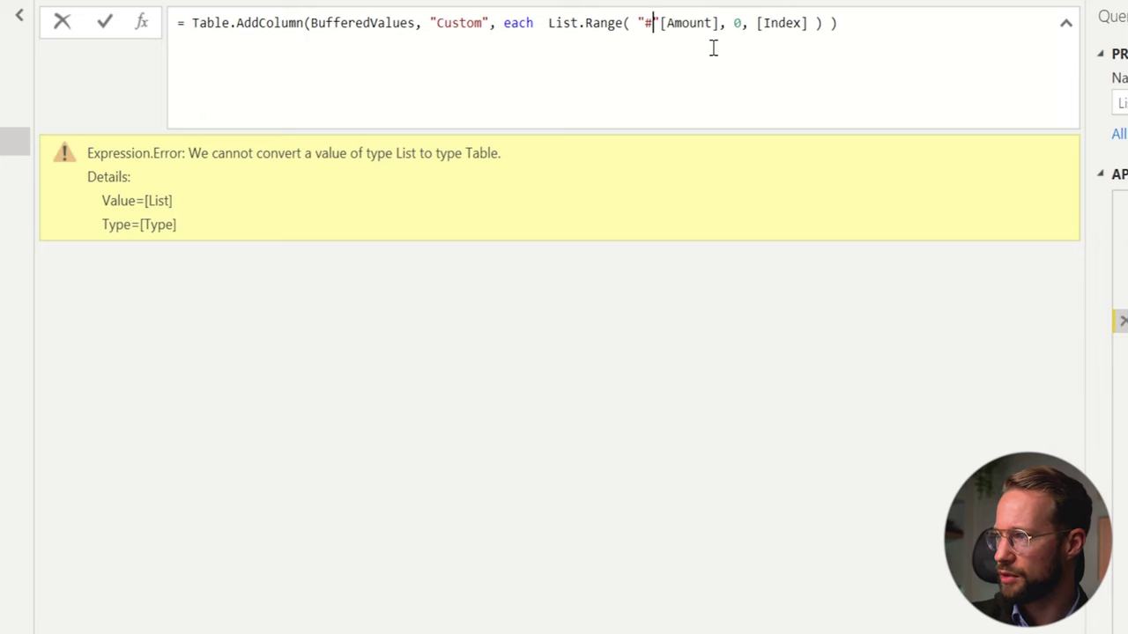
pyautogui.write('"Added Index')
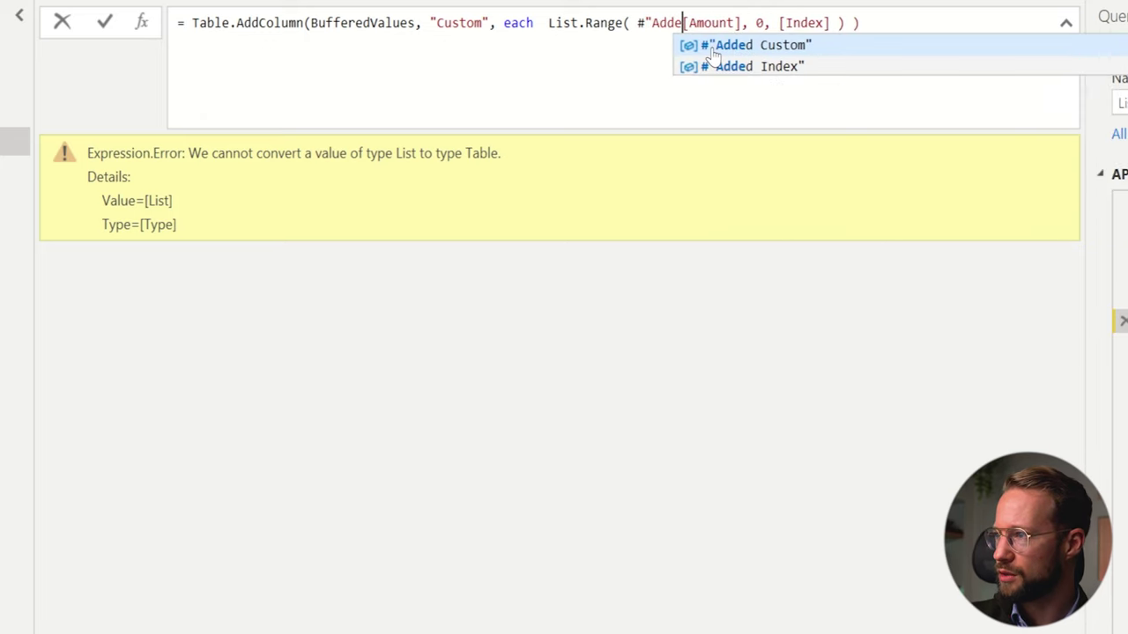
pyautogui.write('"')
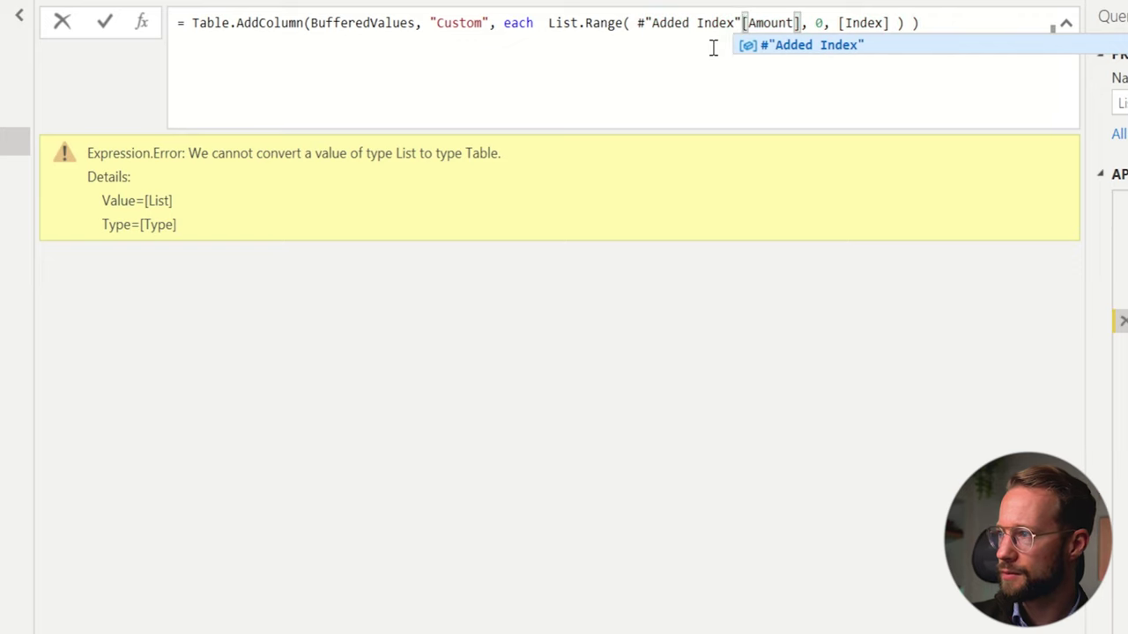
pyautogui.click(778, 300)
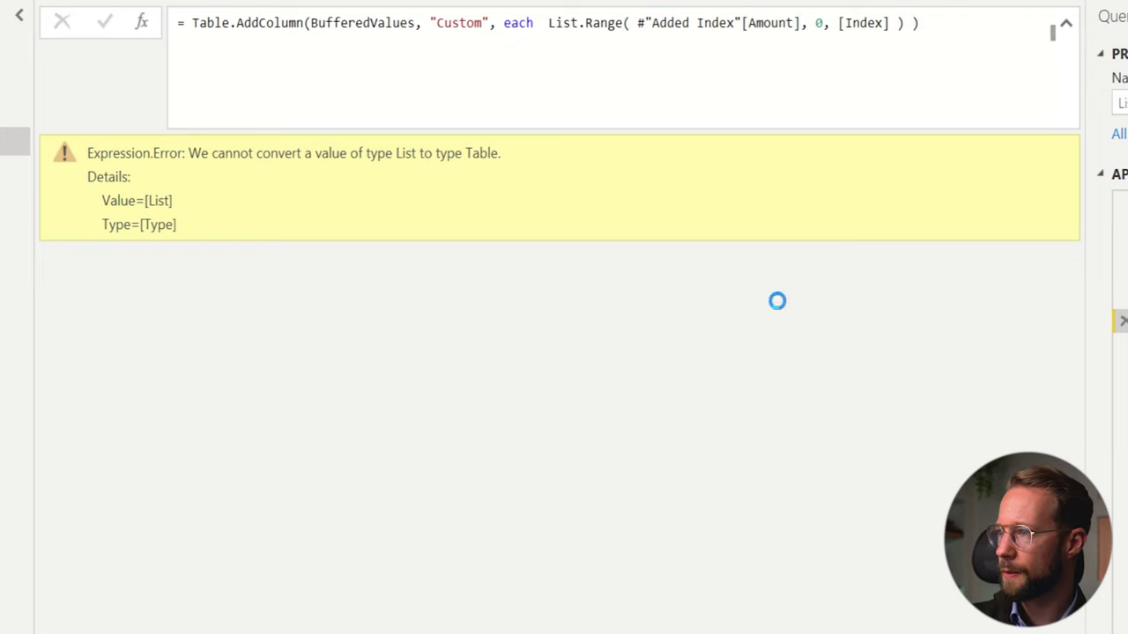
pyautogui.doubleClick(345, 27)
pyautogui.write('#"A')
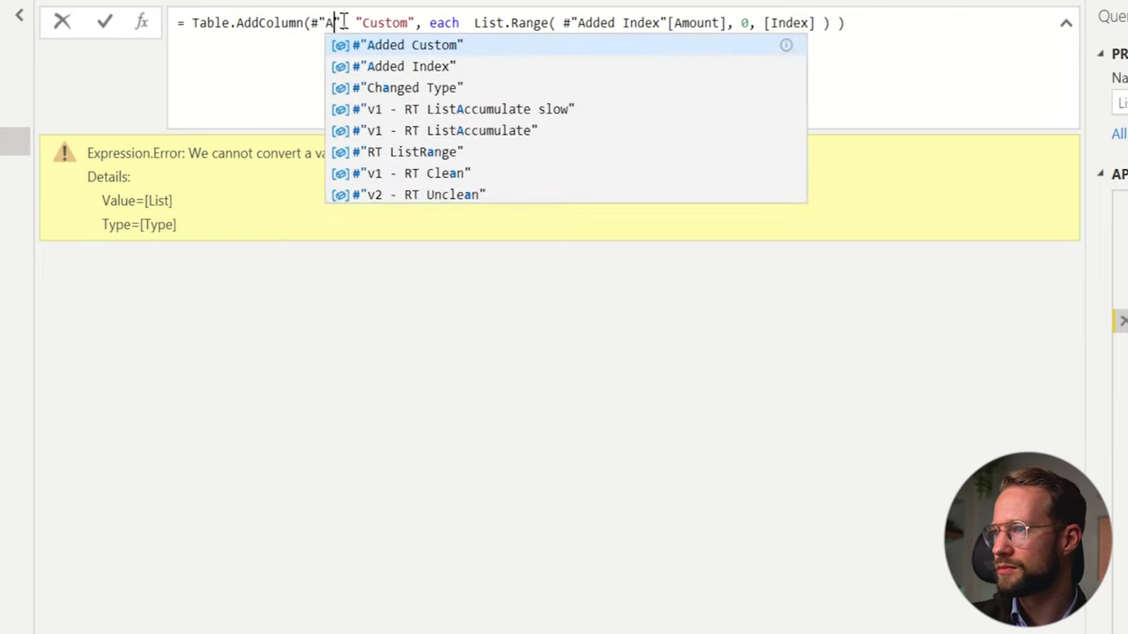
pyautogui.write('dded Index"')
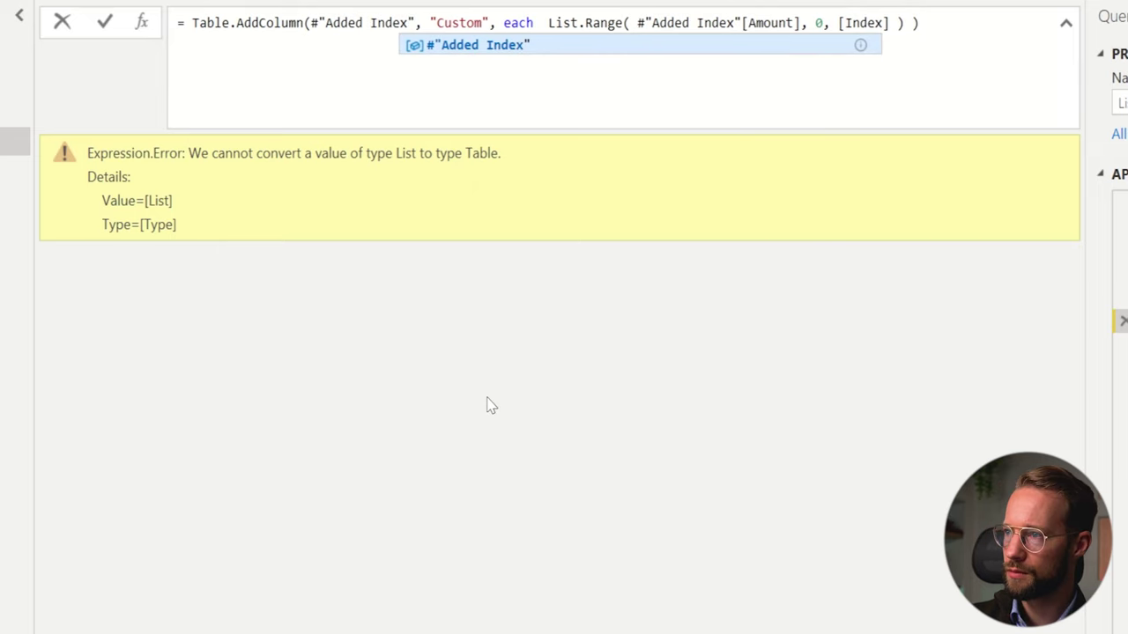
pyautogui.press('Return')
pyautogui.click(881, 186)
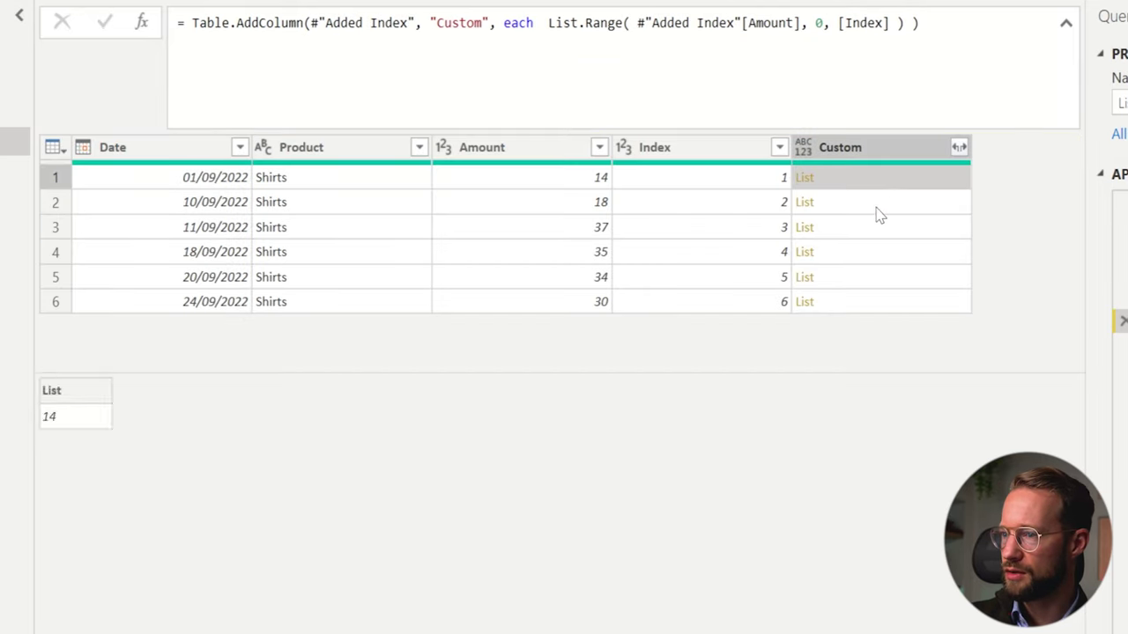
pyautogui.click(878, 207)
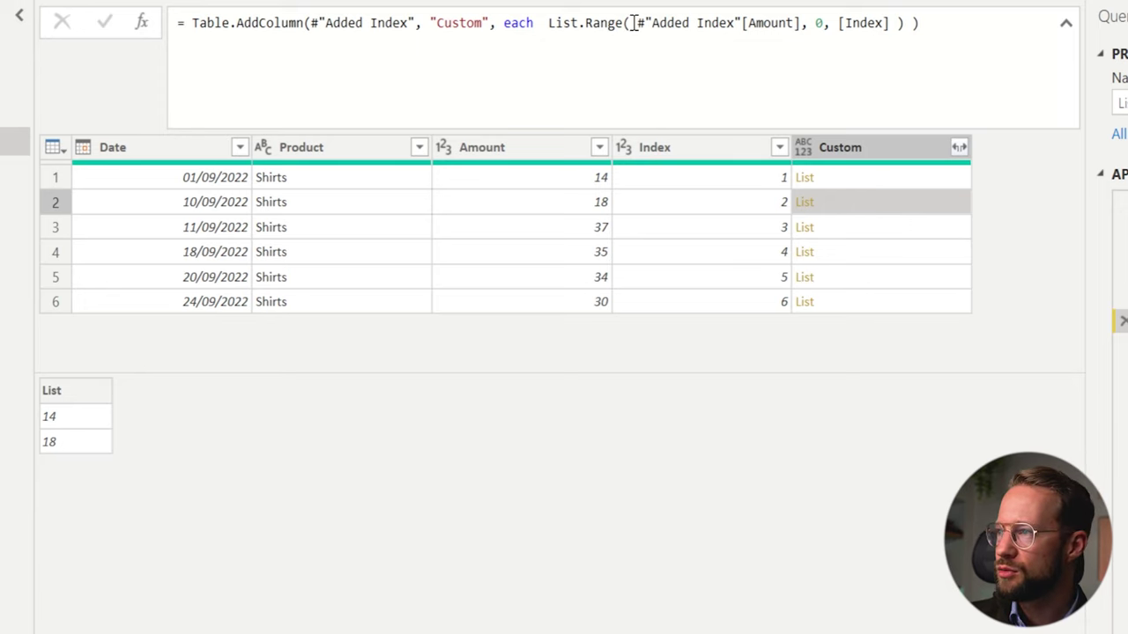
# Replace #"Added Index"[Amount] inside List.Range with BufferedValues in the Added Custom step's formula
pyautogui.moveTo(635, 22)
pyautogui.mouseDown()
pyautogui.moveTo(744, 22)
pyautogui.moveTo(641, 23)
pyautogui.mouseUp()
pyautogui.write('Bufferd')
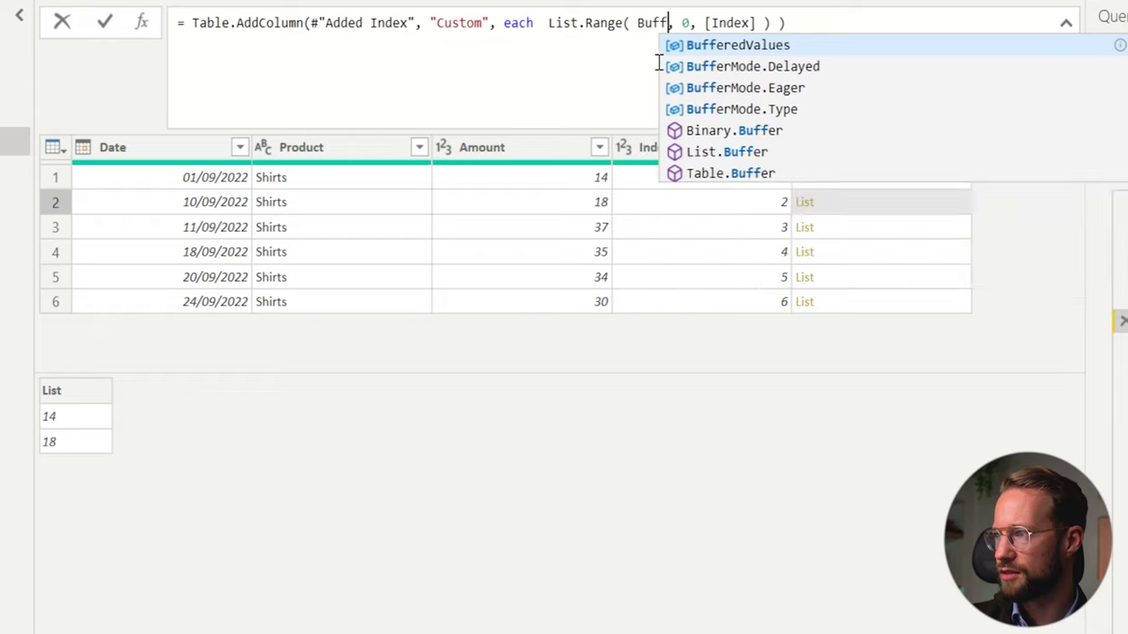
pyautogui.press('BackSpace')
pyautogui.write('edValues')
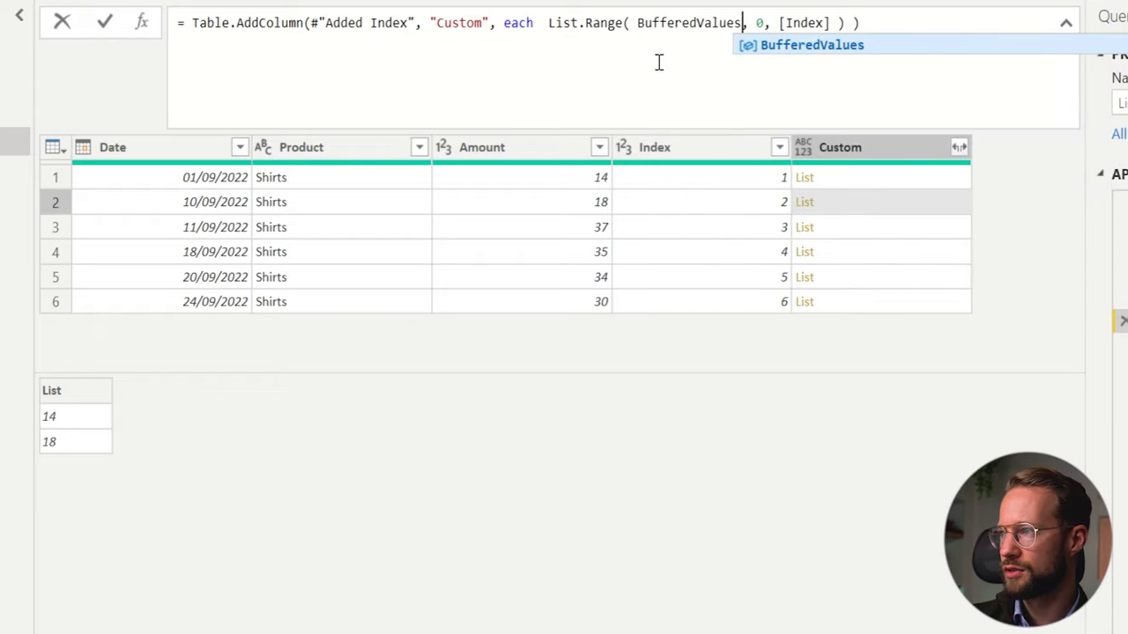
pyautogui.press('Return')
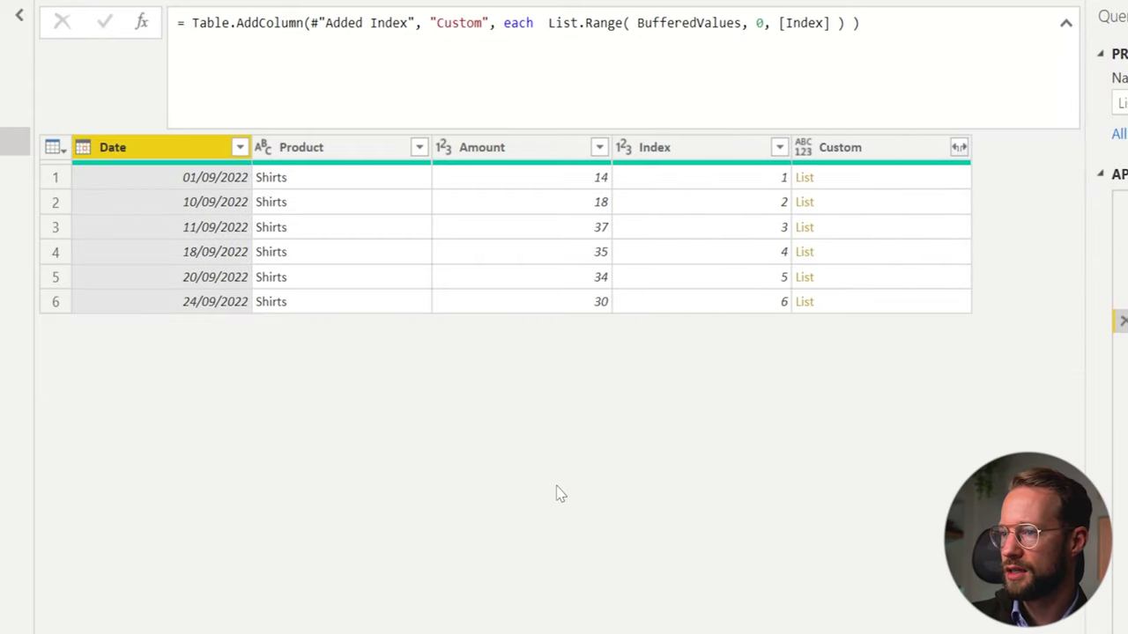
# Examine how the lists in the Custom column build up from row 1 to row 4 using the buffered values
pyautogui.click(872, 187)
pyautogui.click(873, 198)
pyautogui.click(872, 225)
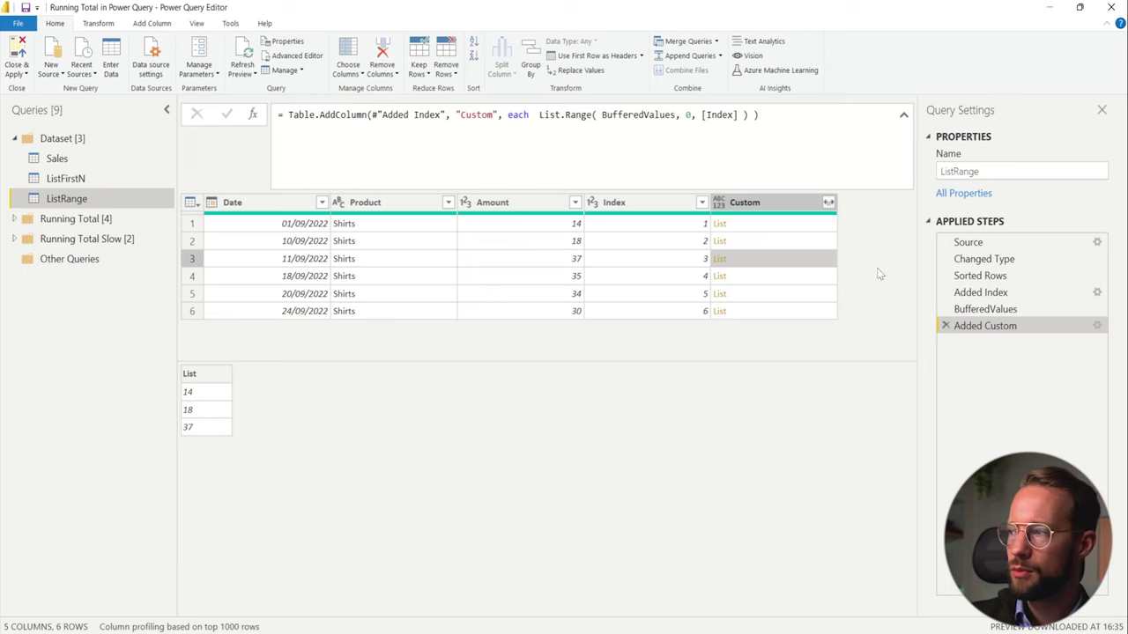
pyautogui.click(755, 228)
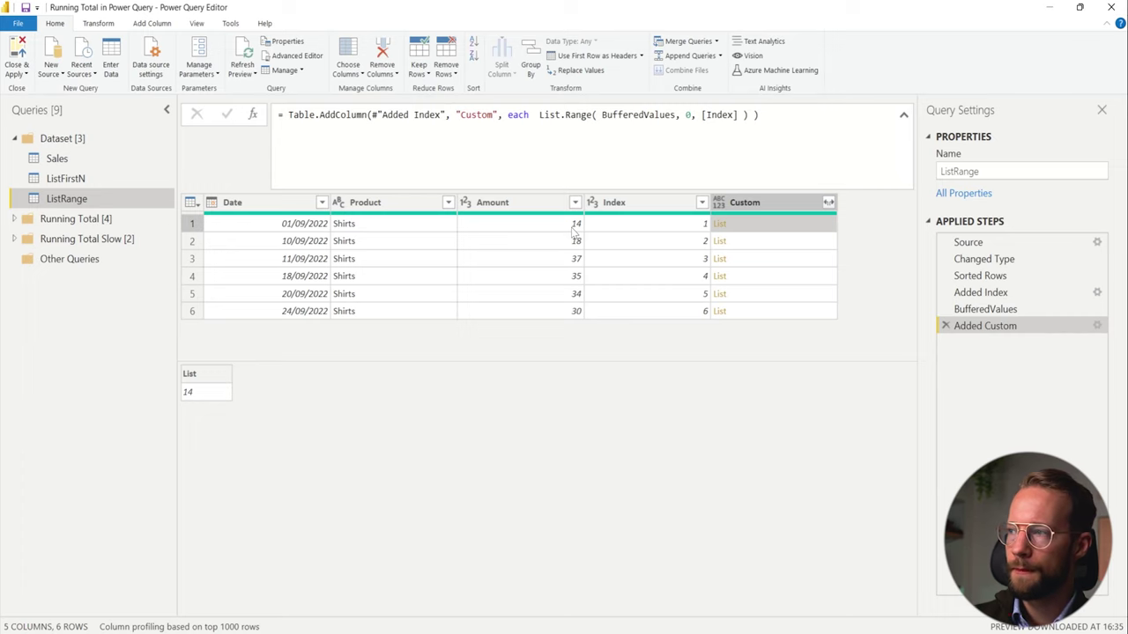
pyautogui.press('Down')
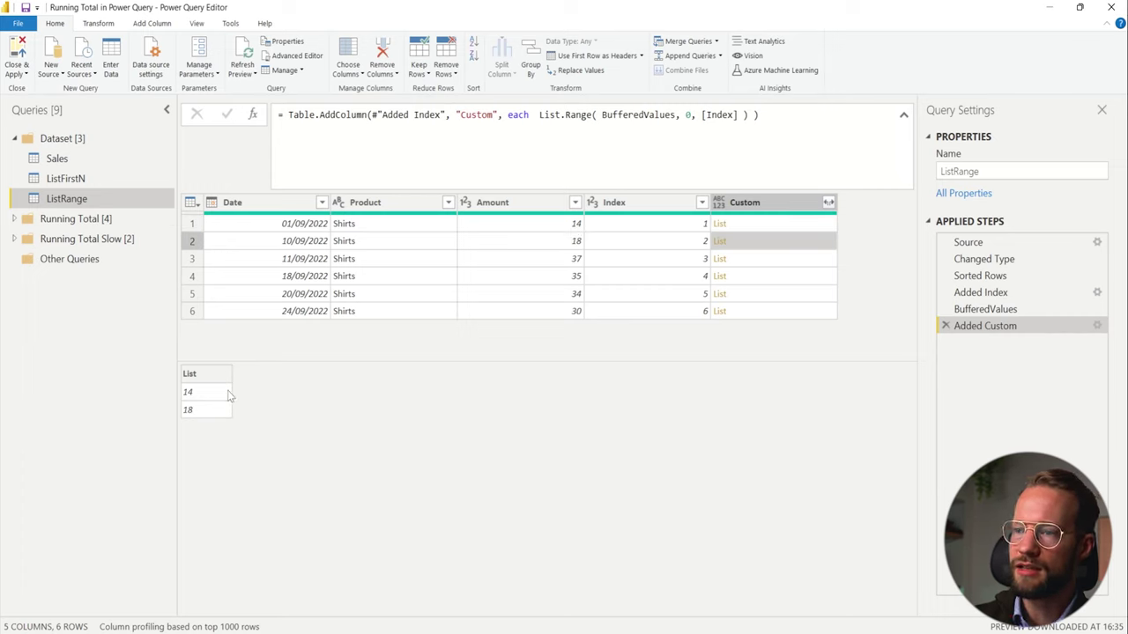
pyautogui.press('Down')
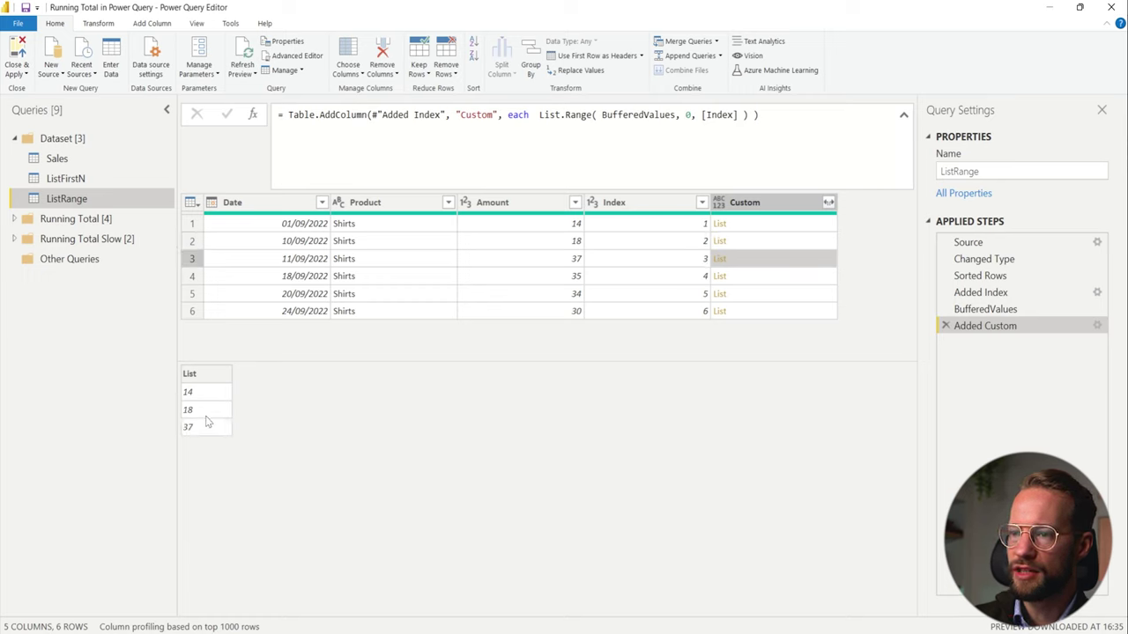
pyautogui.press('Down')
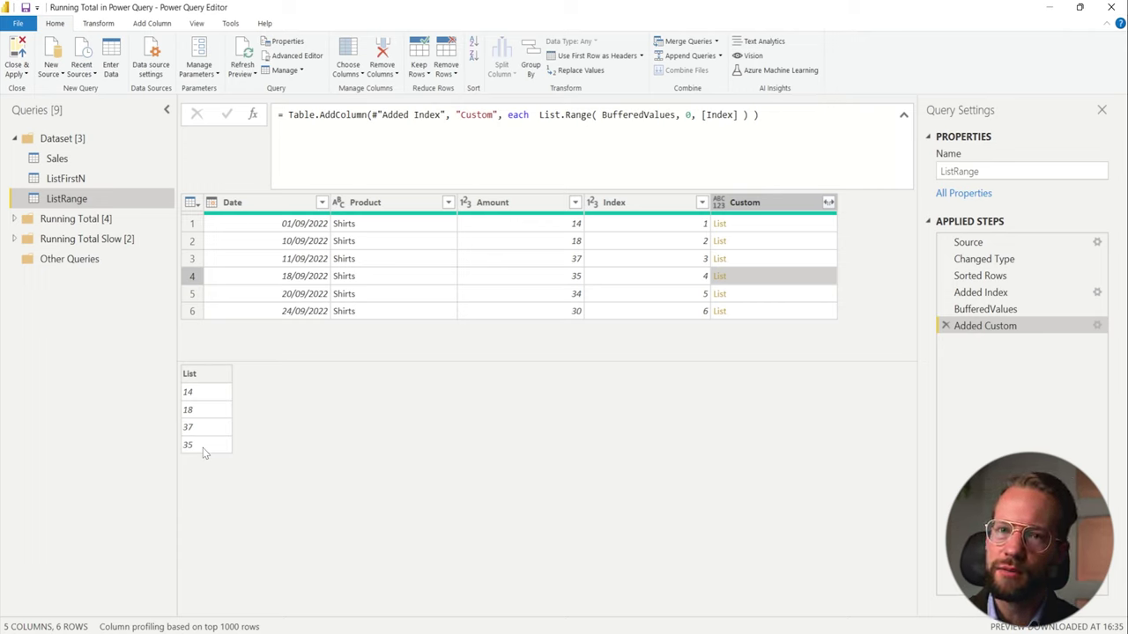
pyautogui.click(767, 227)
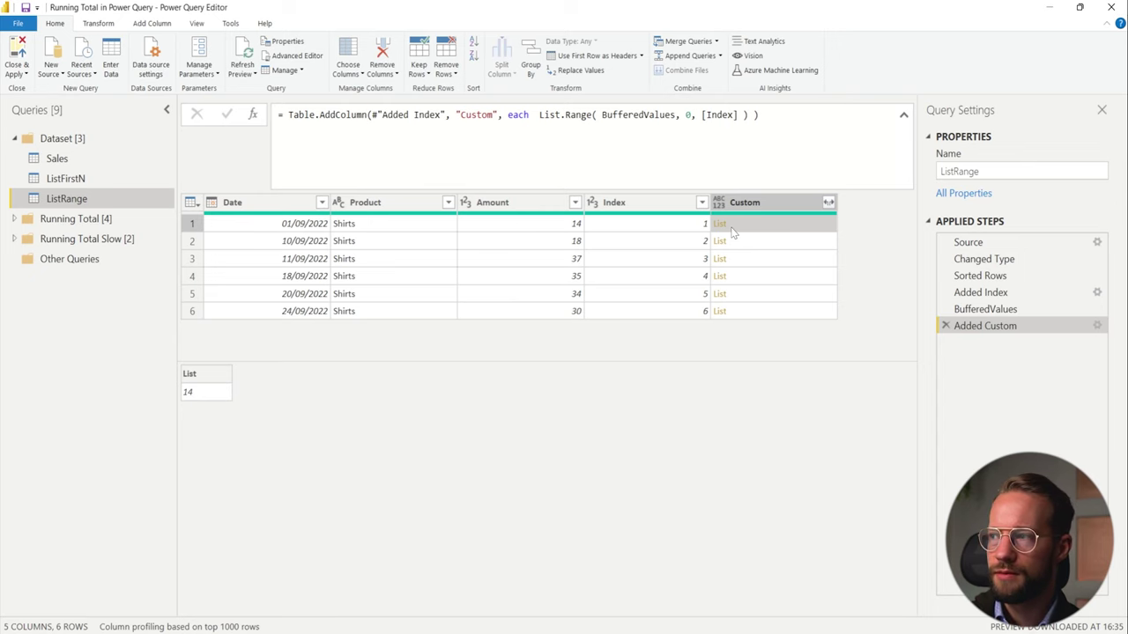
pyautogui.click(733, 238)
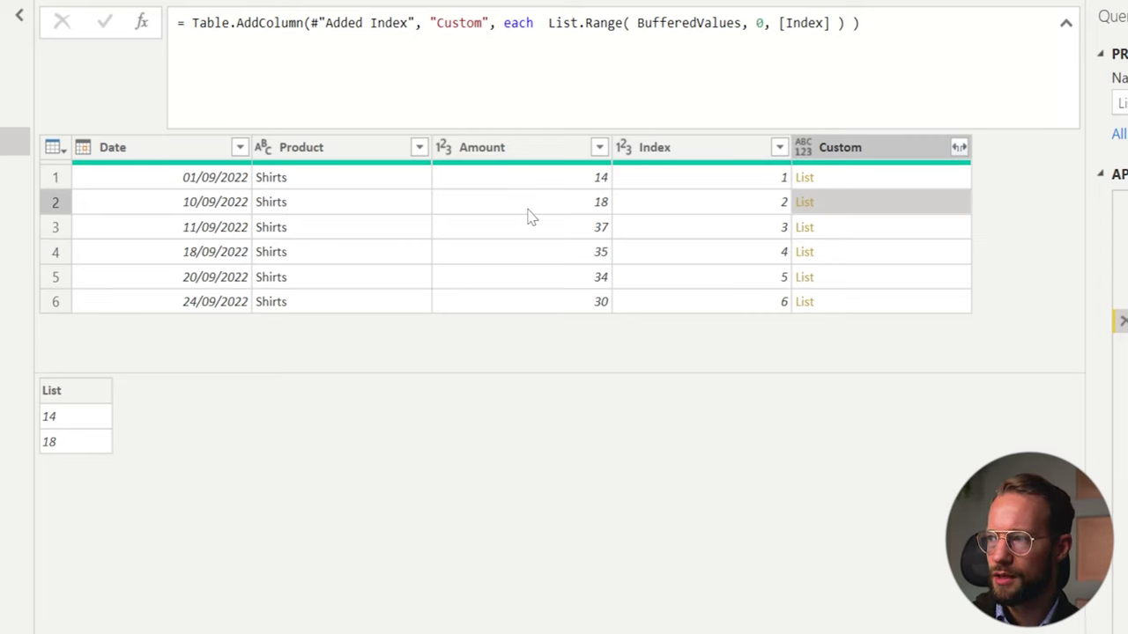
pyautogui.press('Down')
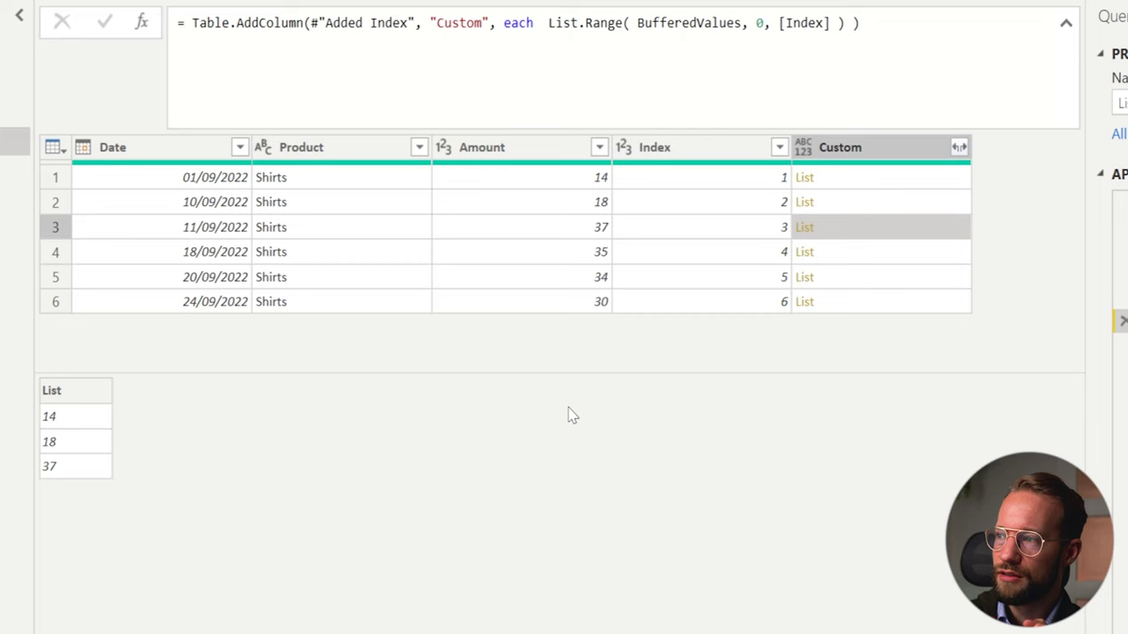
pyautogui.press('Down')
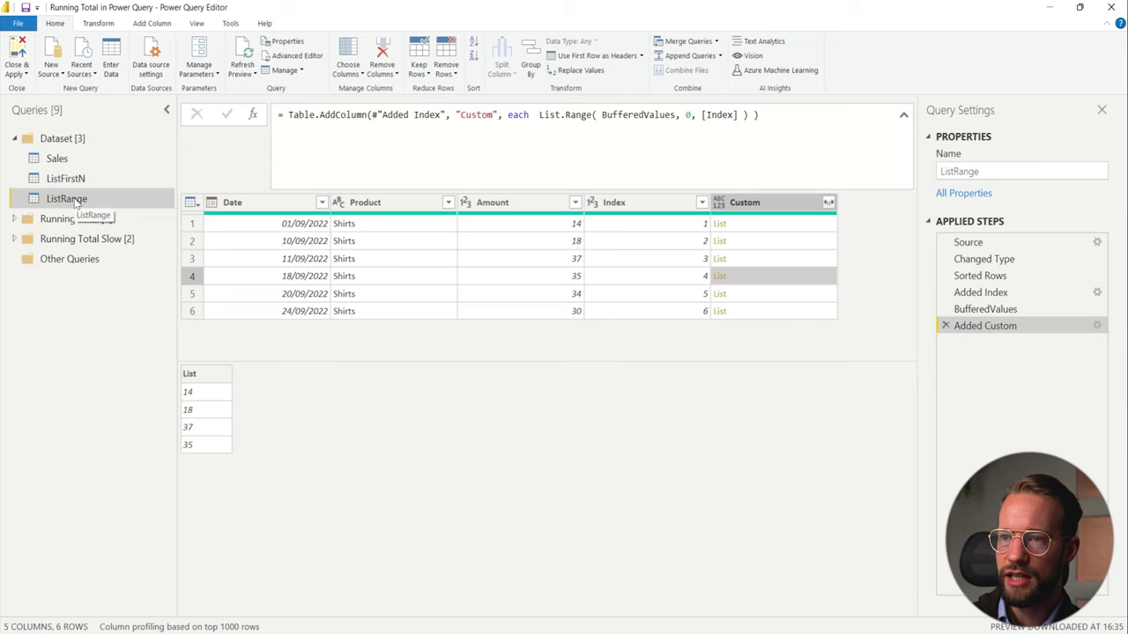
# Duplicate the ListRange query and name the copy ListGenerate
pyautogui.rightClick(77, 201)
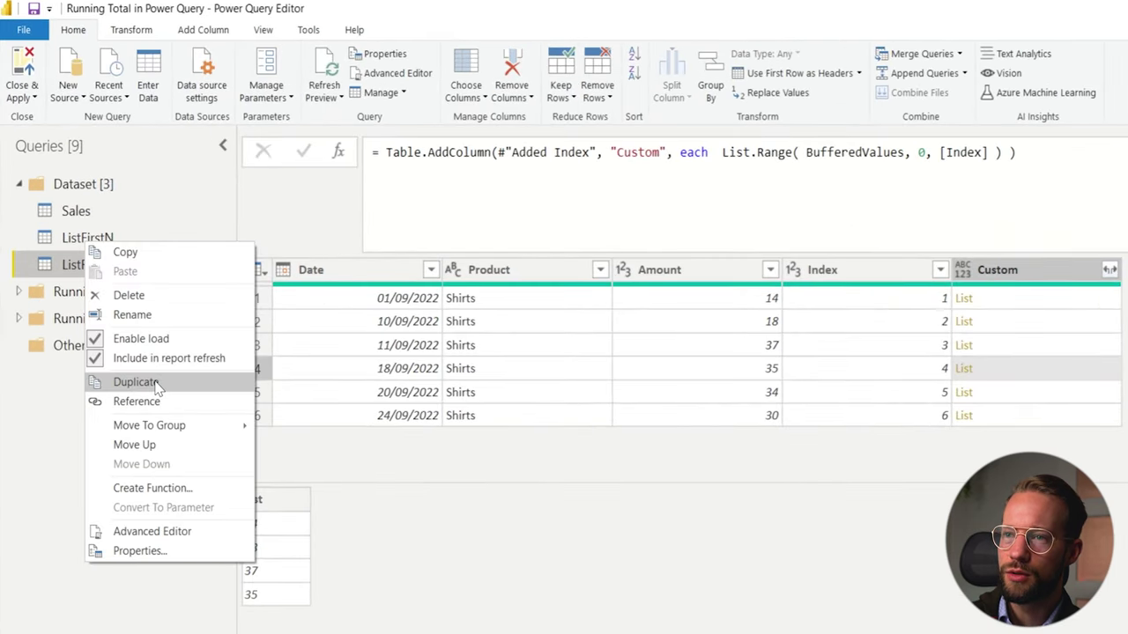
pyautogui.click(155, 387)
pyautogui.doubleClick(137, 293)
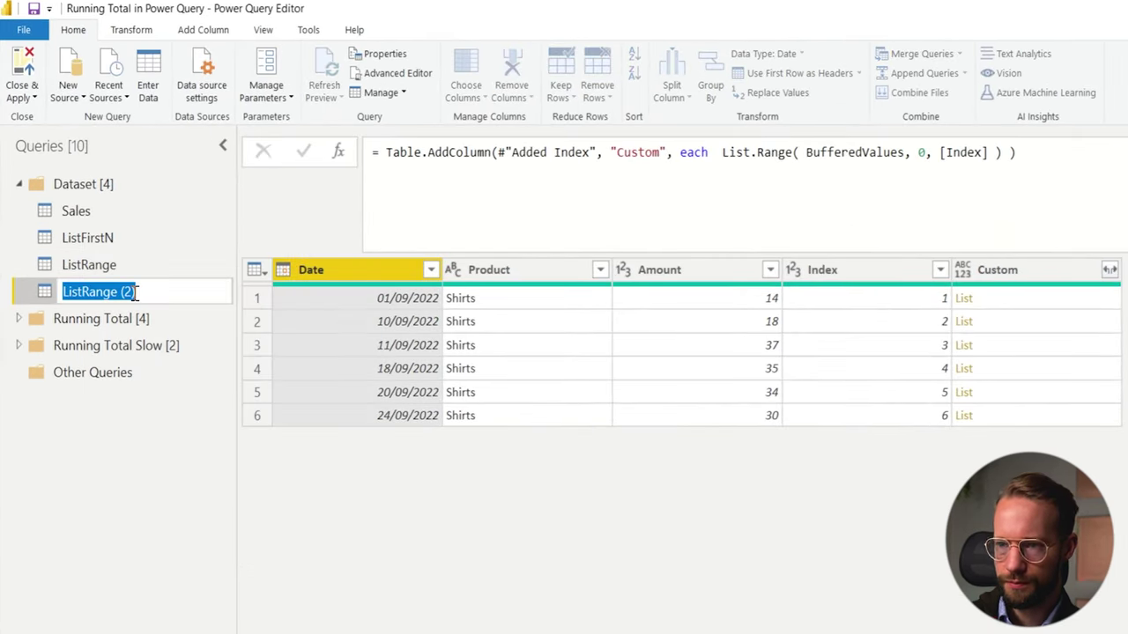
pyautogui.write('ListGenerate')
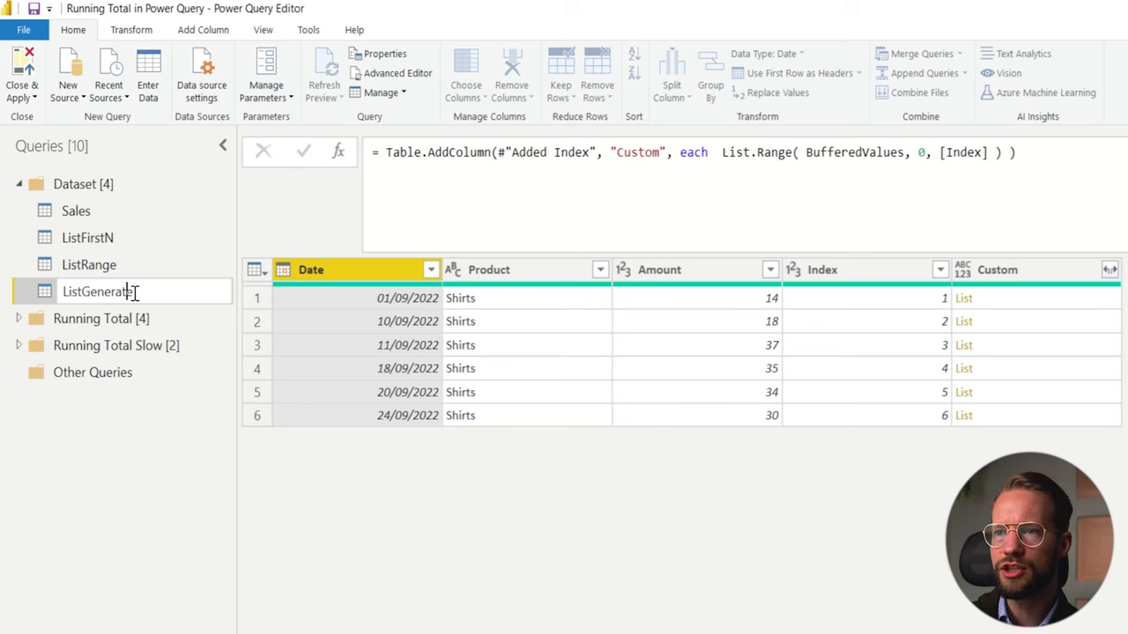
pyautogui.press('Return')
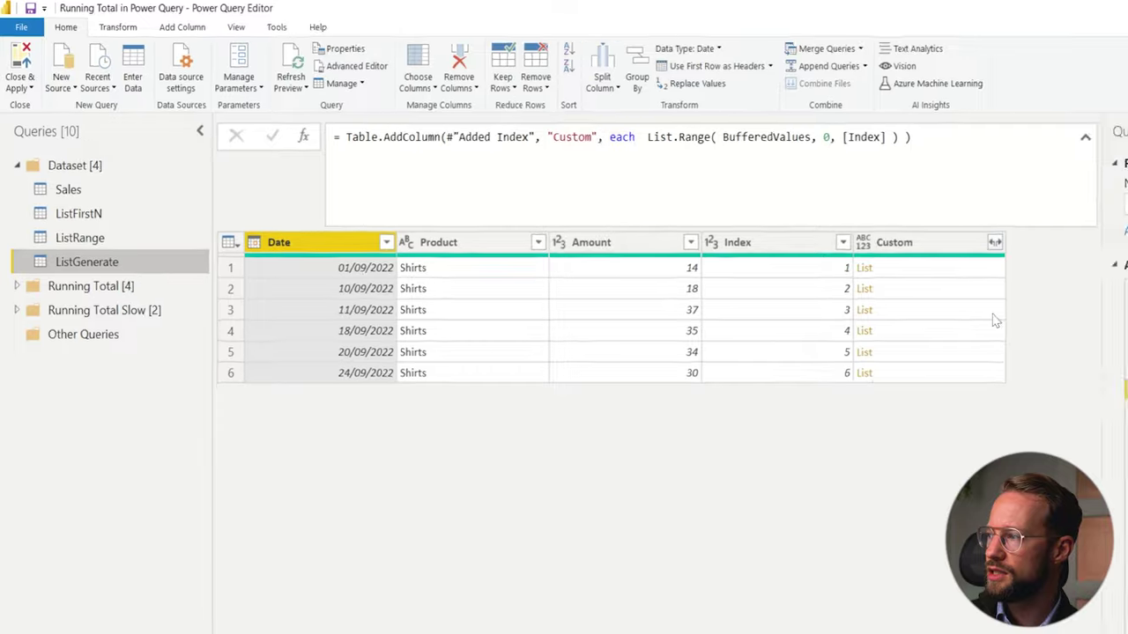
# Delete the Added Custom and Added Index steps from the ListGenerate query and view its Sorted Rows step
pyautogui.click(1127, 388)
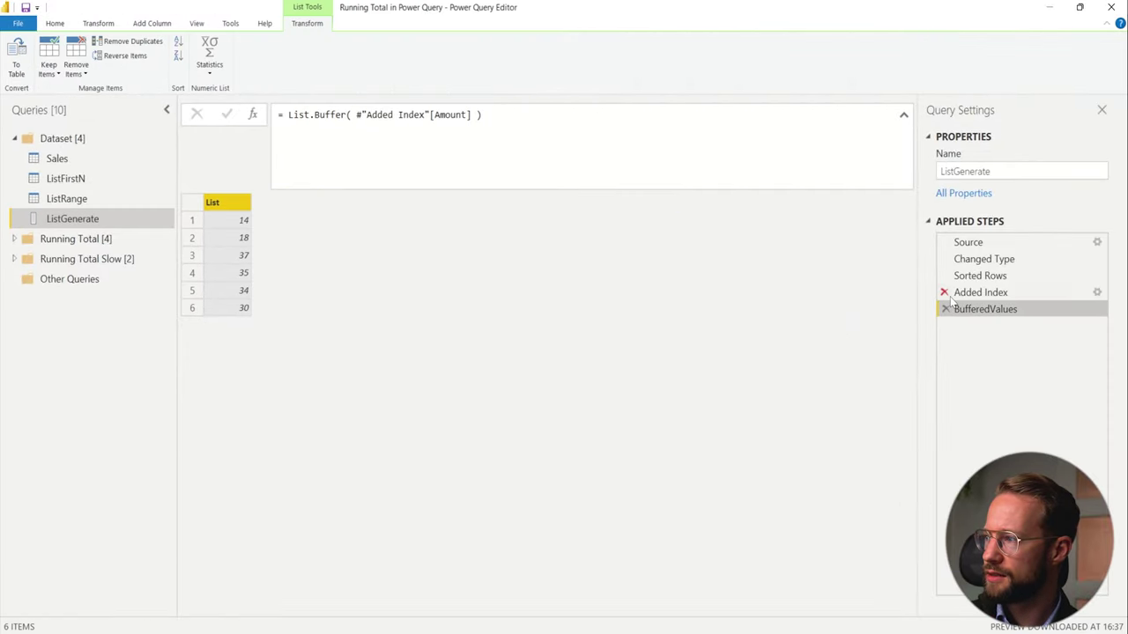
pyautogui.click(944, 291)
pyautogui.press('Return')
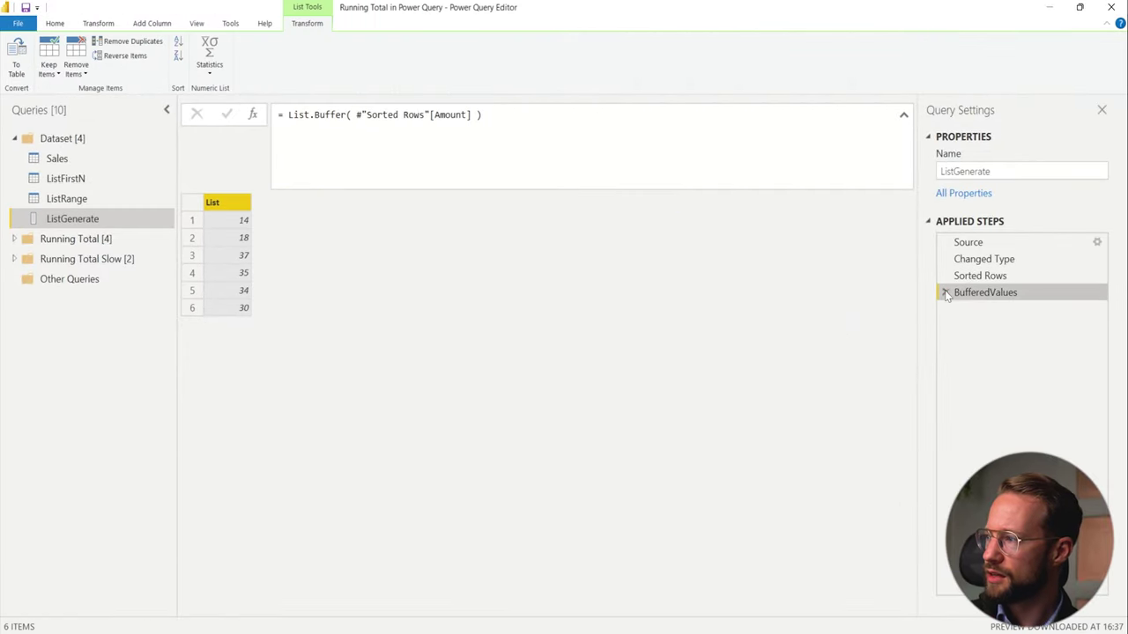
pyautogui.click(956, 276)
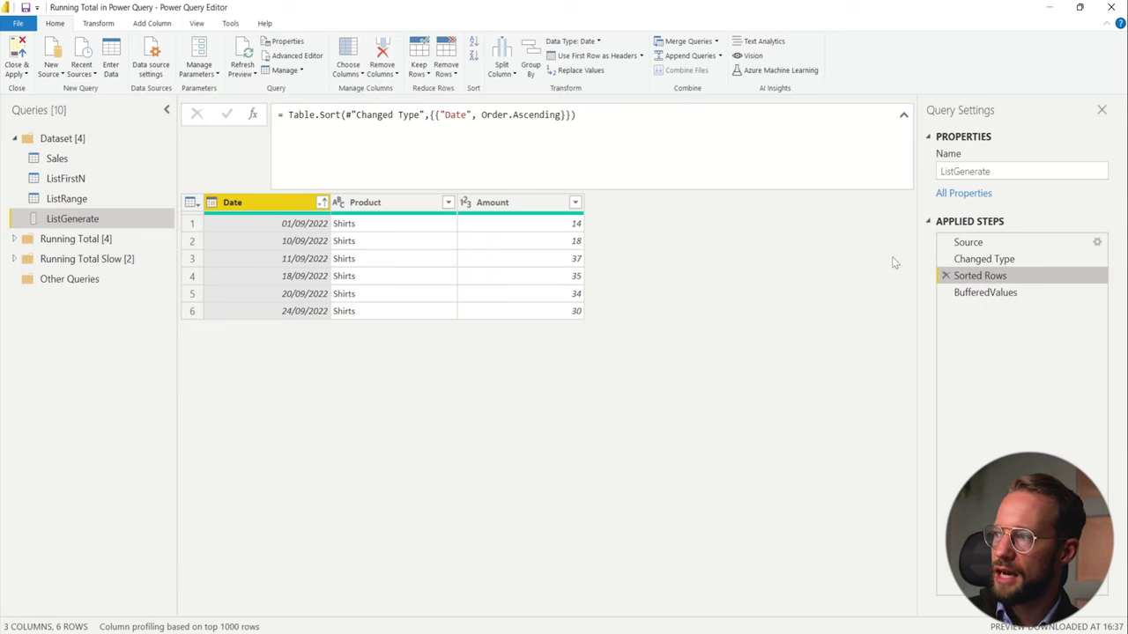
# Add a new step after BufferedValues in the ListGenerate query and replace its formula with an opening List.Generate( call
pyautogui.click(985, 292)
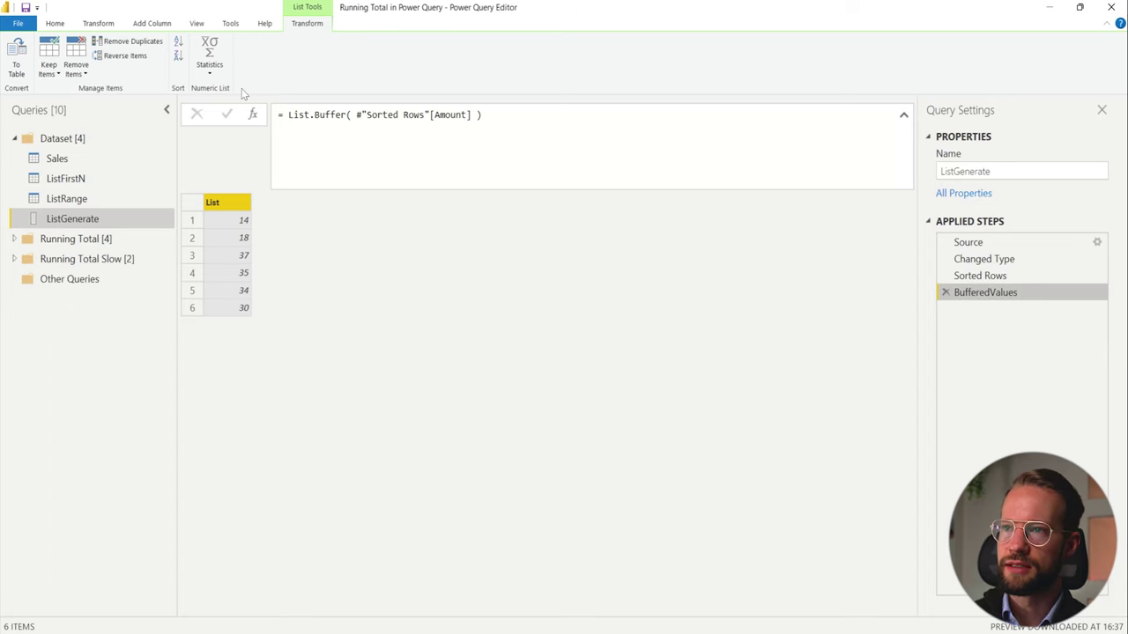
pyautogui.click(57, 24)
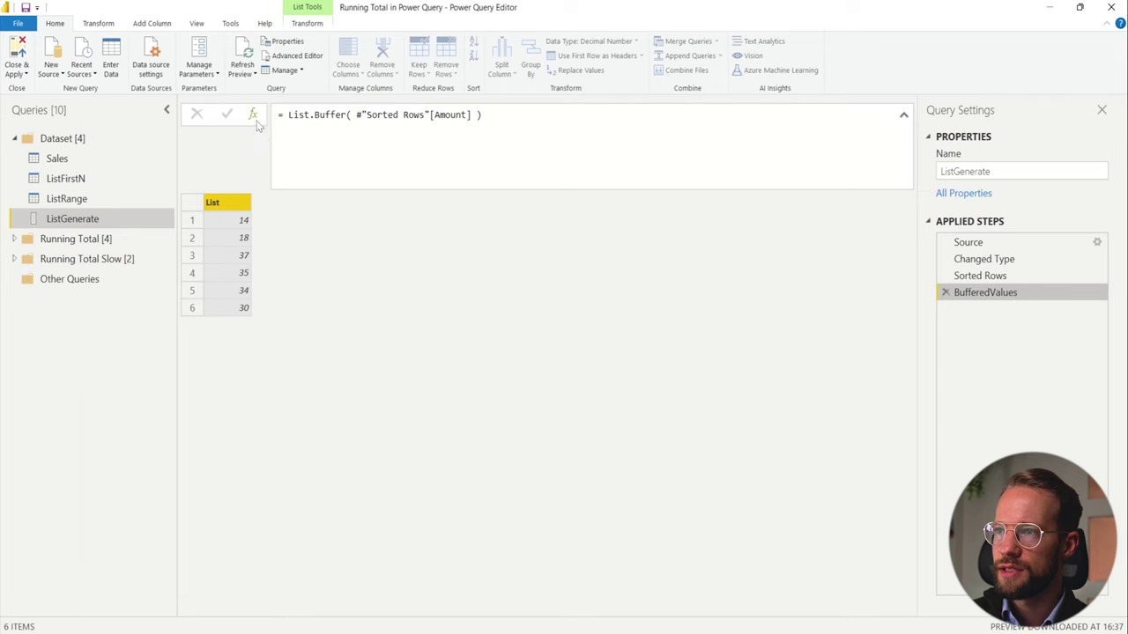
pyautogui.click(253, 117)
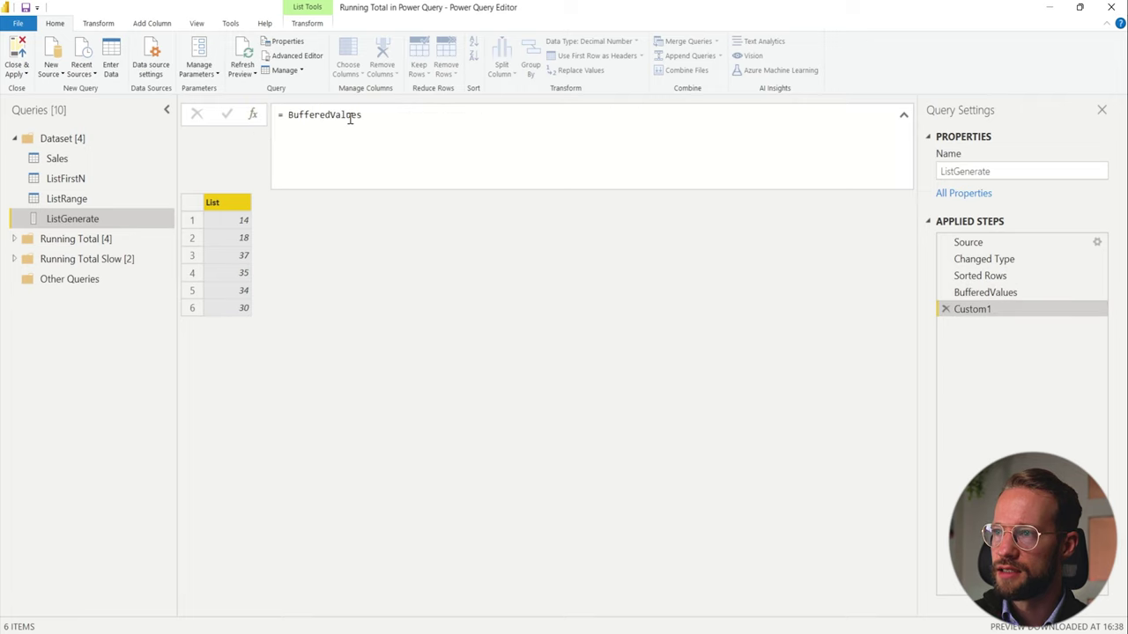
pyautogui.click(288, 115)
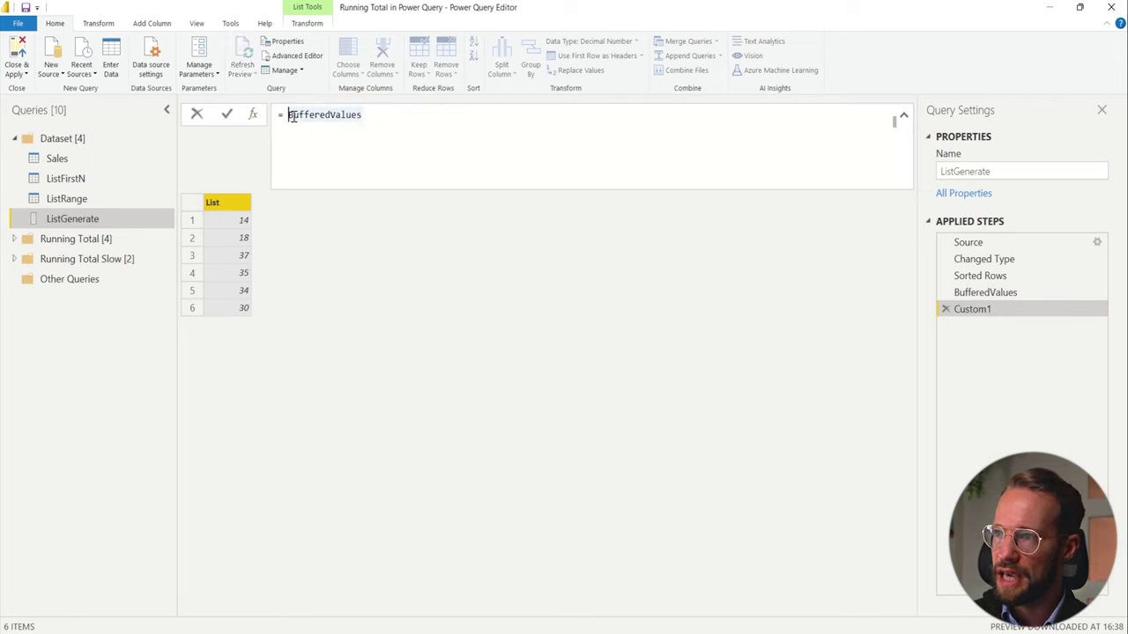
pyautogui.moveTo(380, 114); pyautogui.dragTo(288, 115)
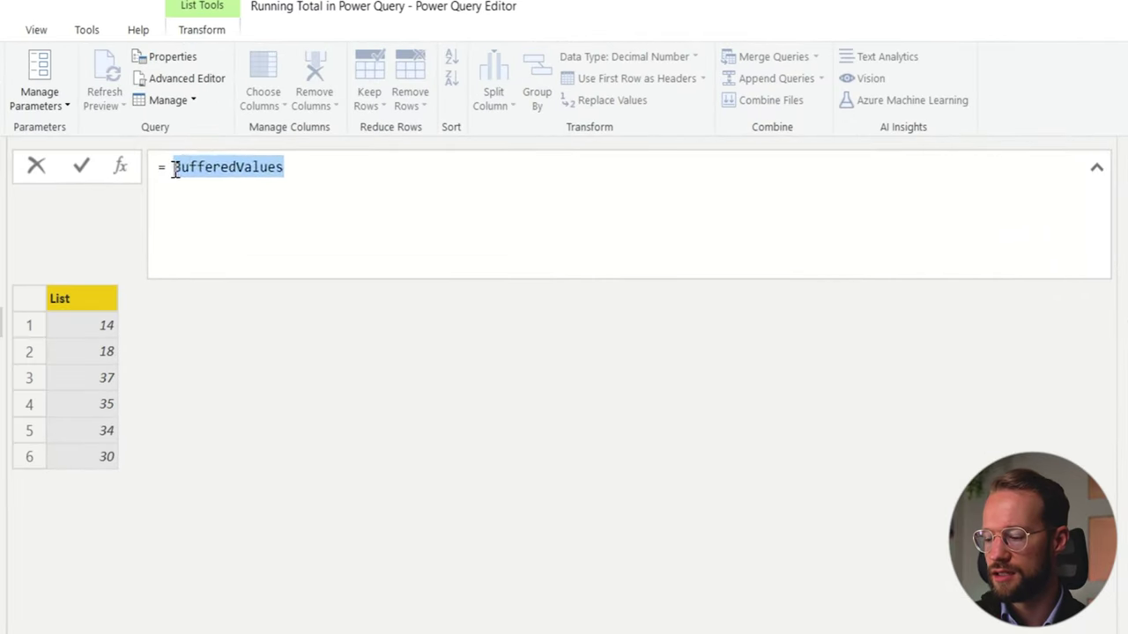
pyautogui.write('List.Generate(')
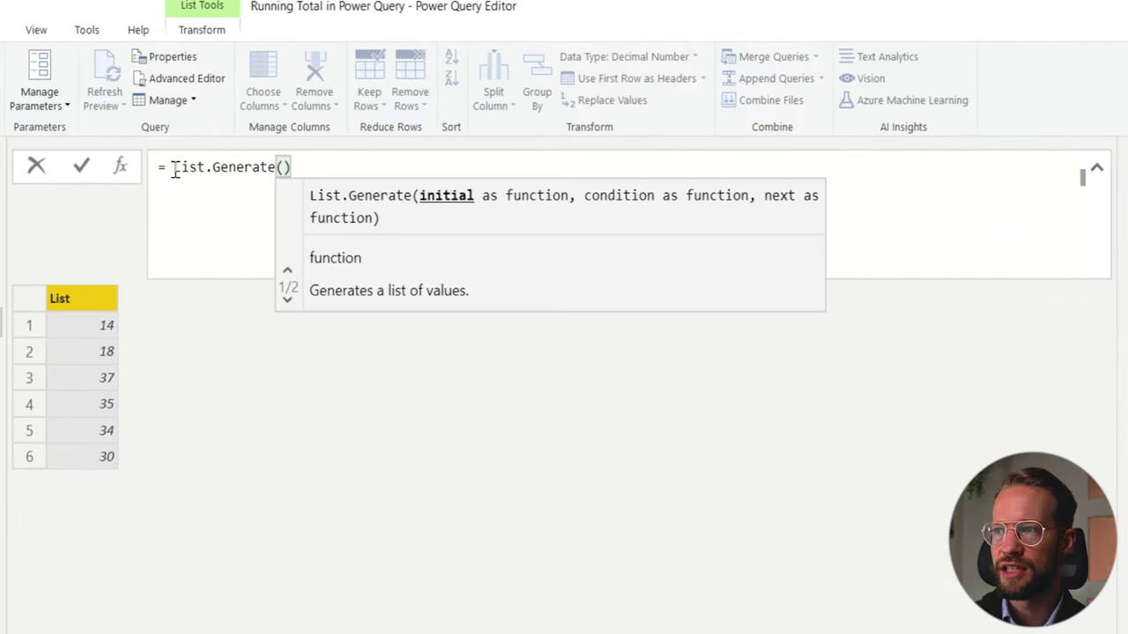
pyautogui.press('Right')
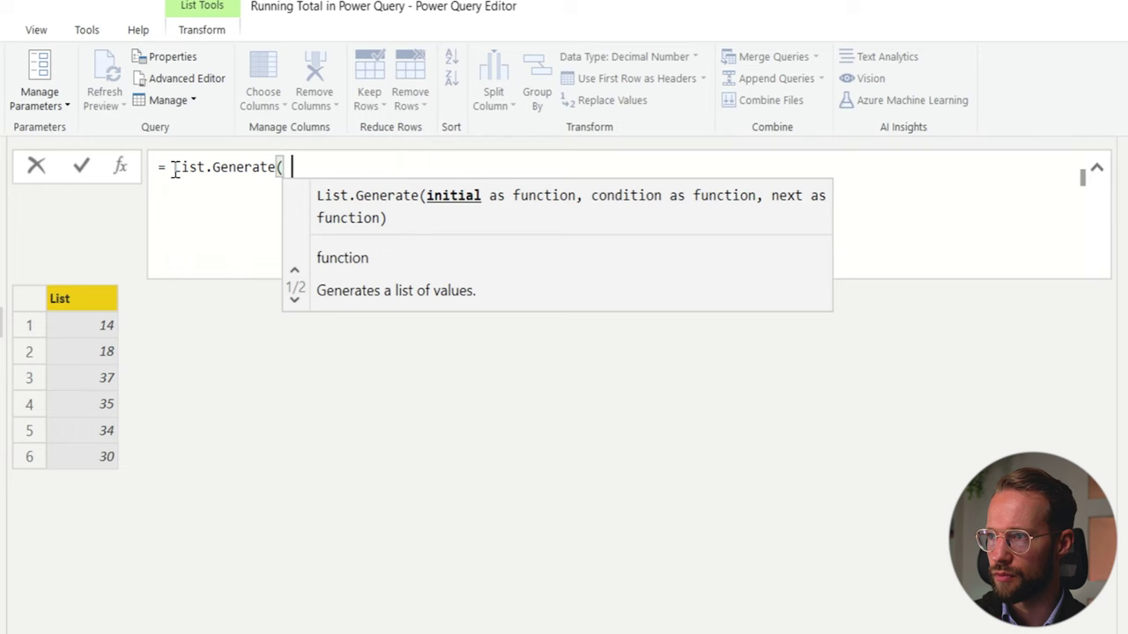
pyautogui.press('BackSpace')
pyautogui.hotkey('shift', 'Return')
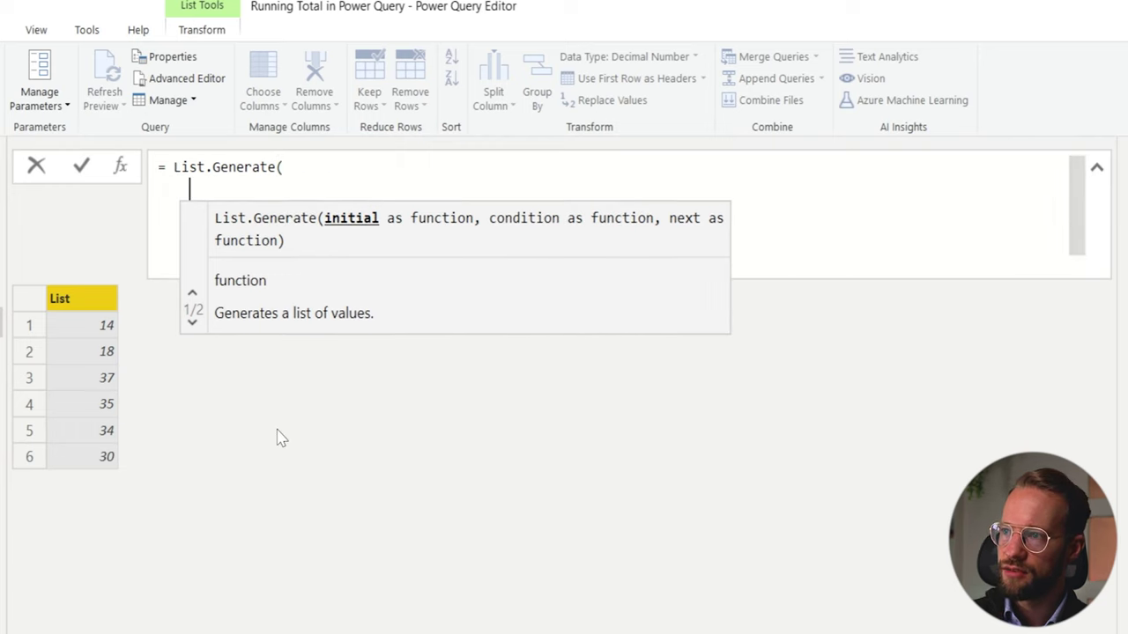
# Start the initial function of List.Generate as () => [ RunningTotal = BufferedValues{0}, on its own line
pyautogui.write('e')
pyautogui.press('BackSpace')
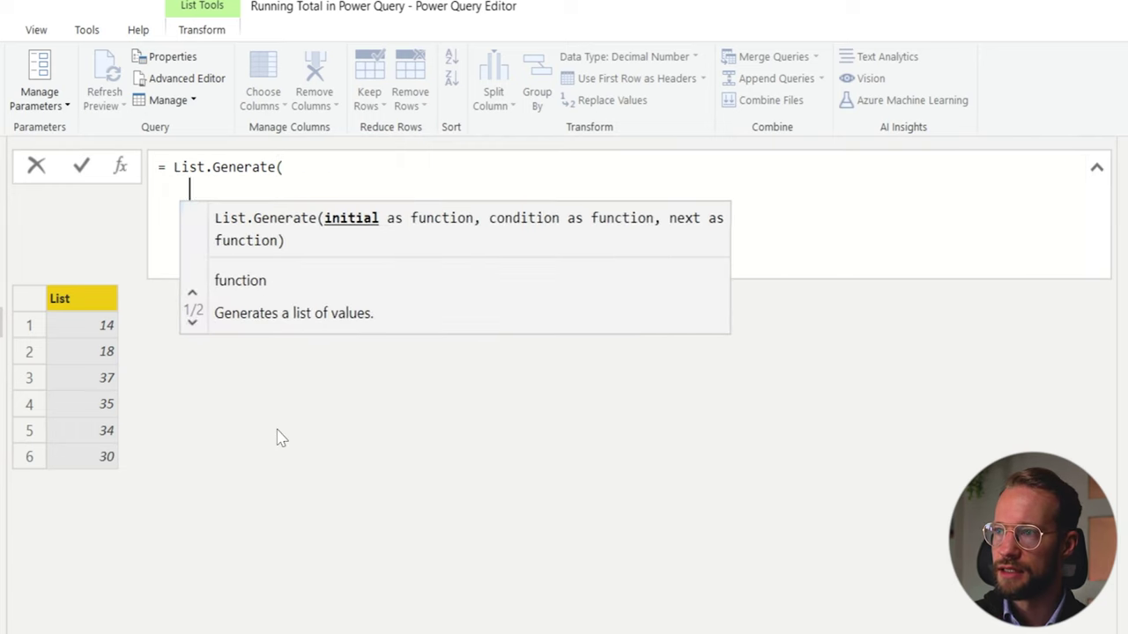
pyautogui.write('() =>')
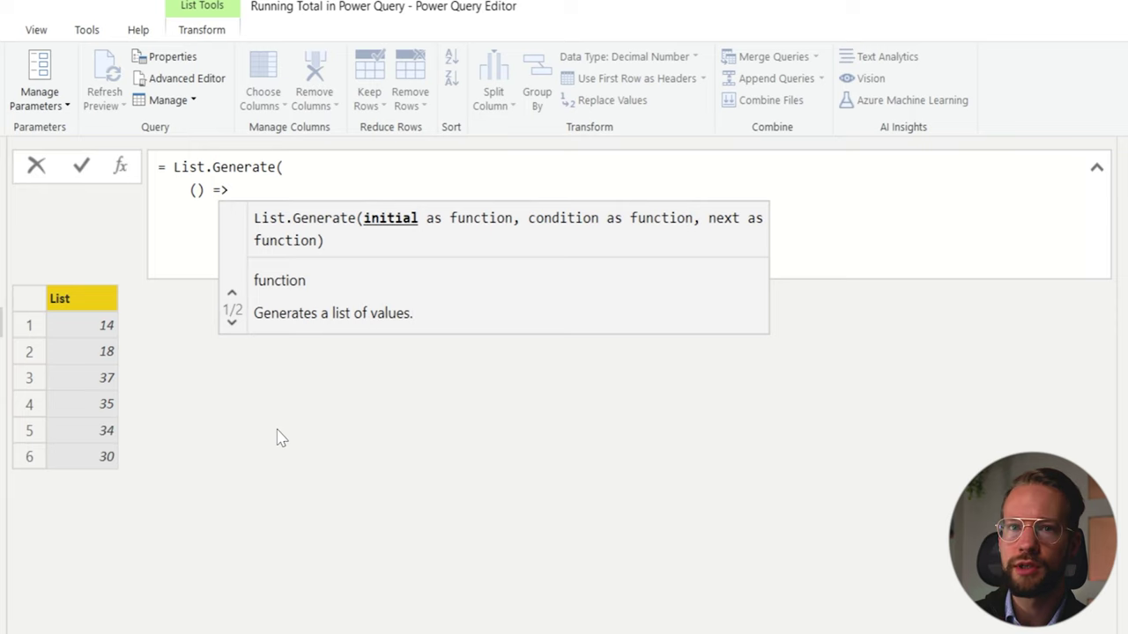
pyautogui.write(' [ ')
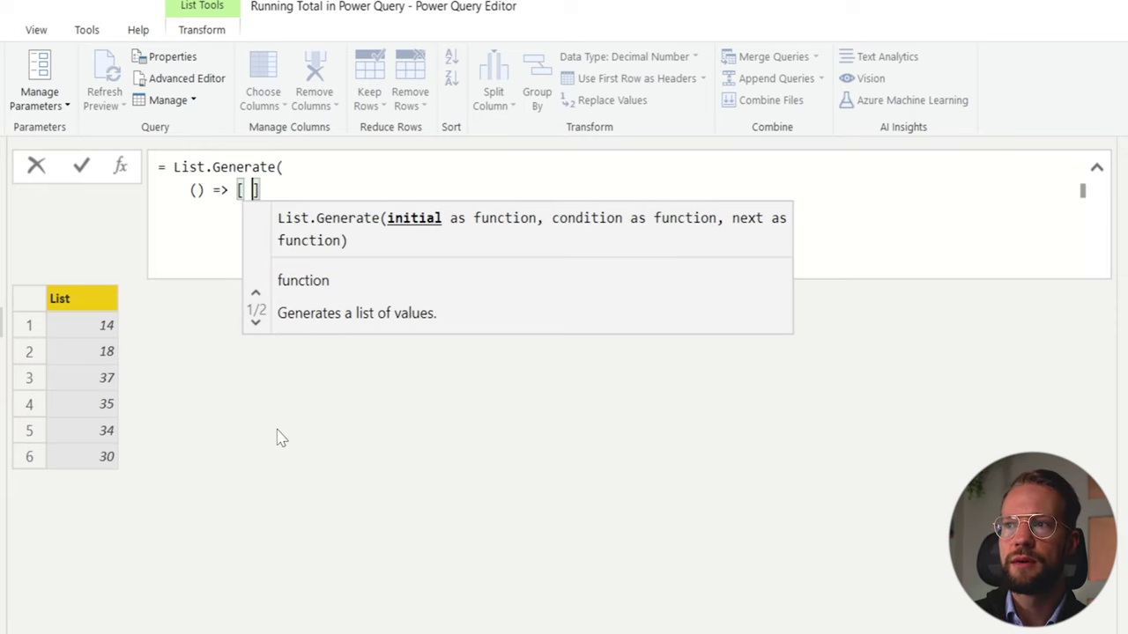
pyautogui.write('RT')
pyautogui.press('BackSpace')
pyautogui.write('un')
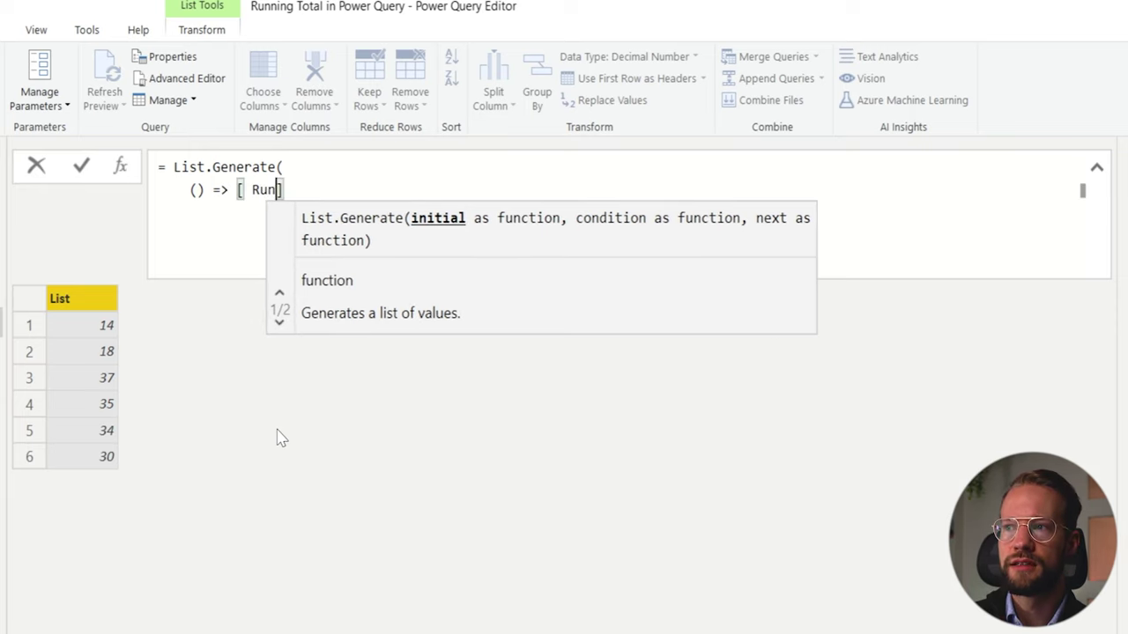
pyautogui.write('ningTotal')
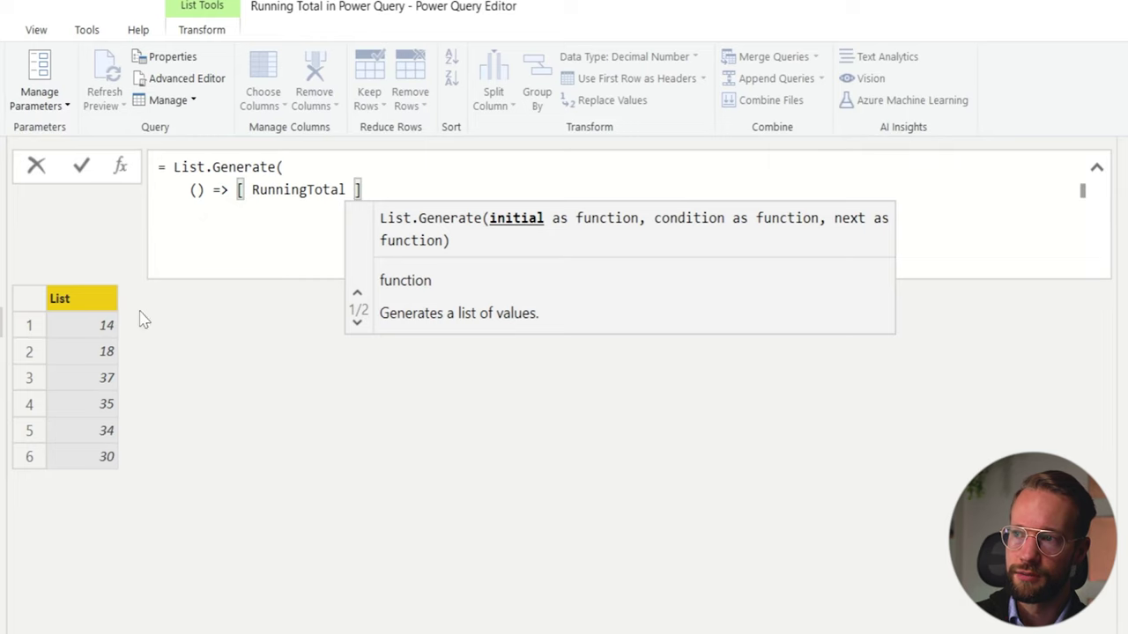
pyautogui.write('=')
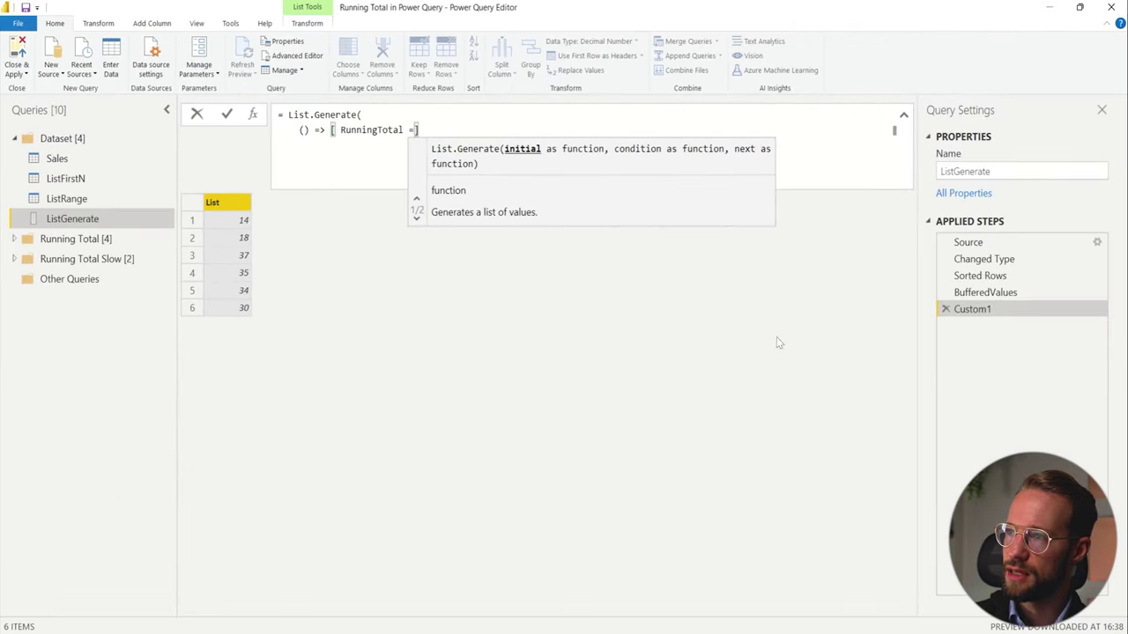
pyautogui.write(' BufferedV')
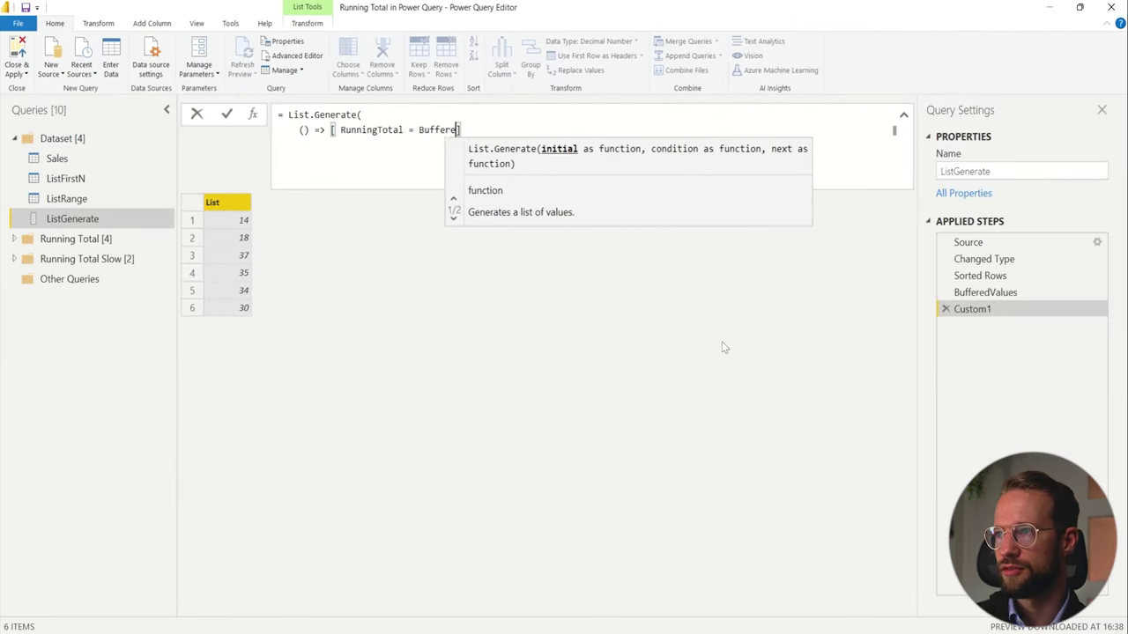
pyautogui.write('alues{0')
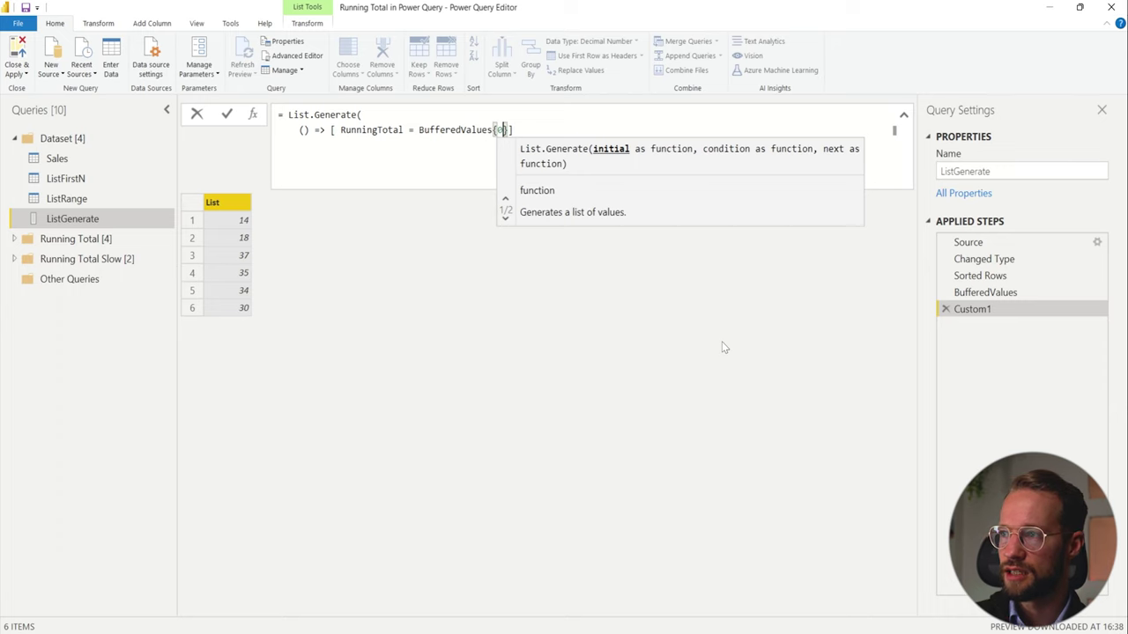
pyautogui.write('},')
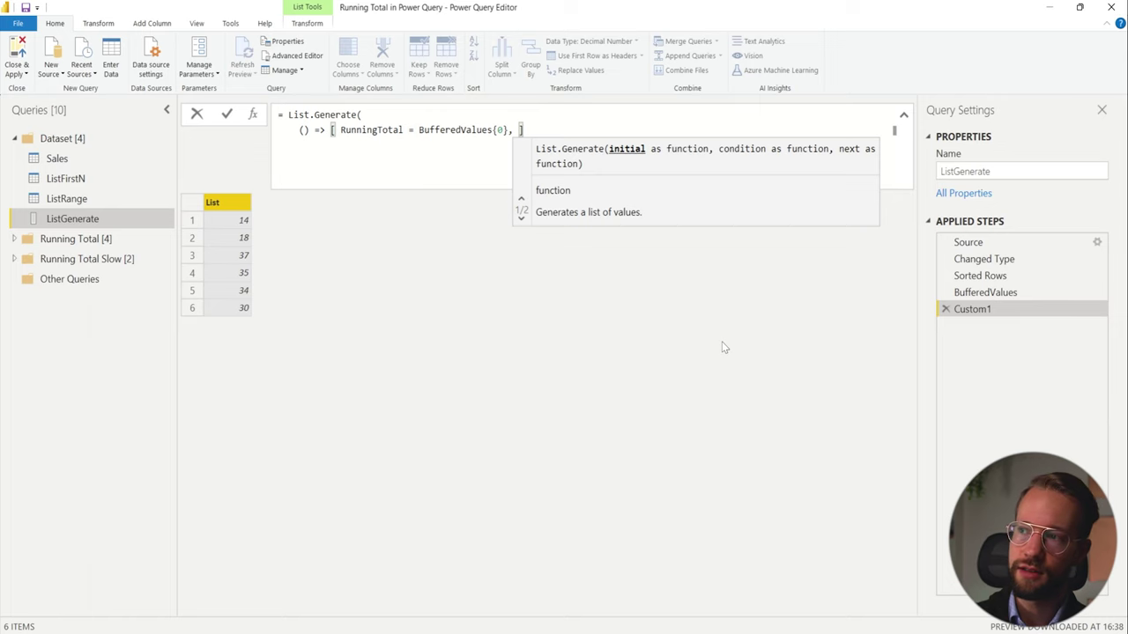
# Add Counter = 0 to the initial record and end this first argument with a comma and line break
pyautogui.write('Counter')
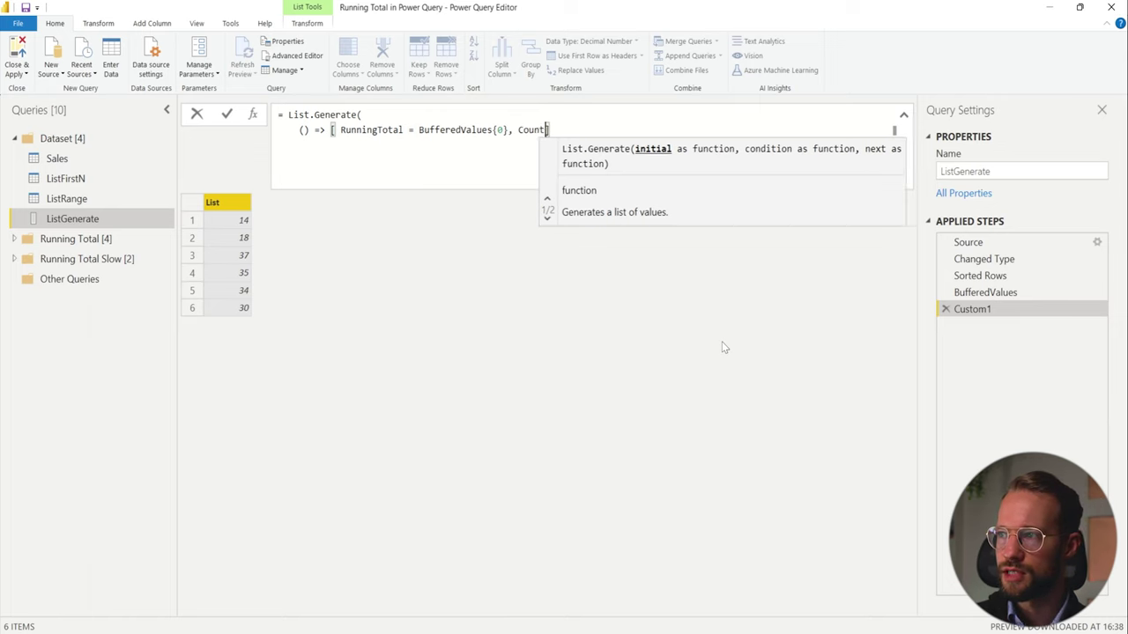
pyautogui.write(' = 0')
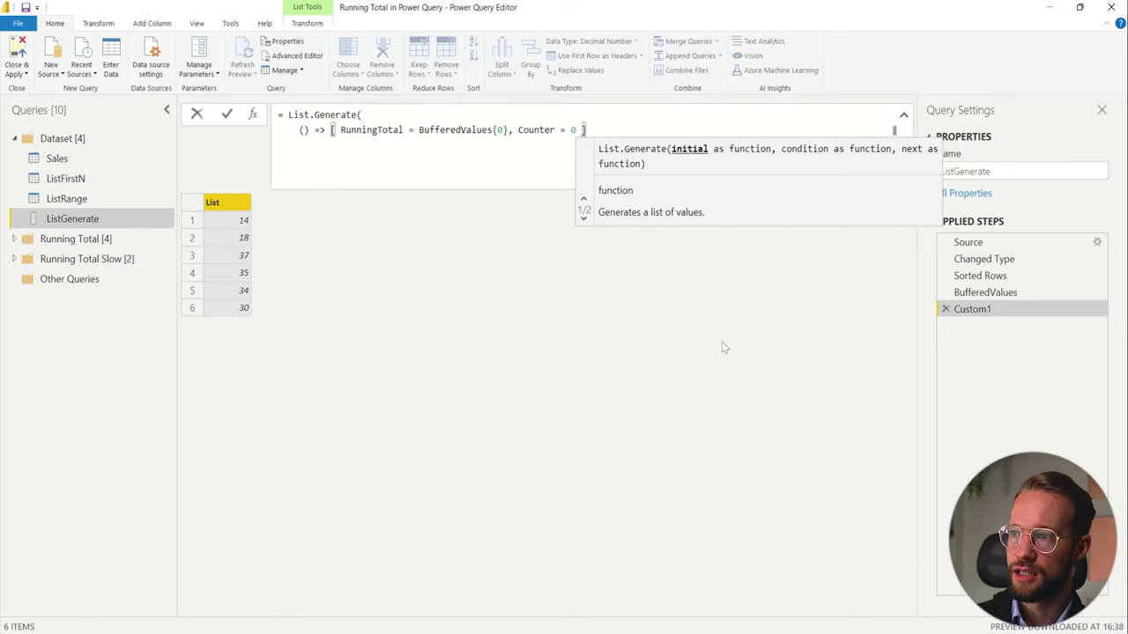
pyautogui.press('Right')
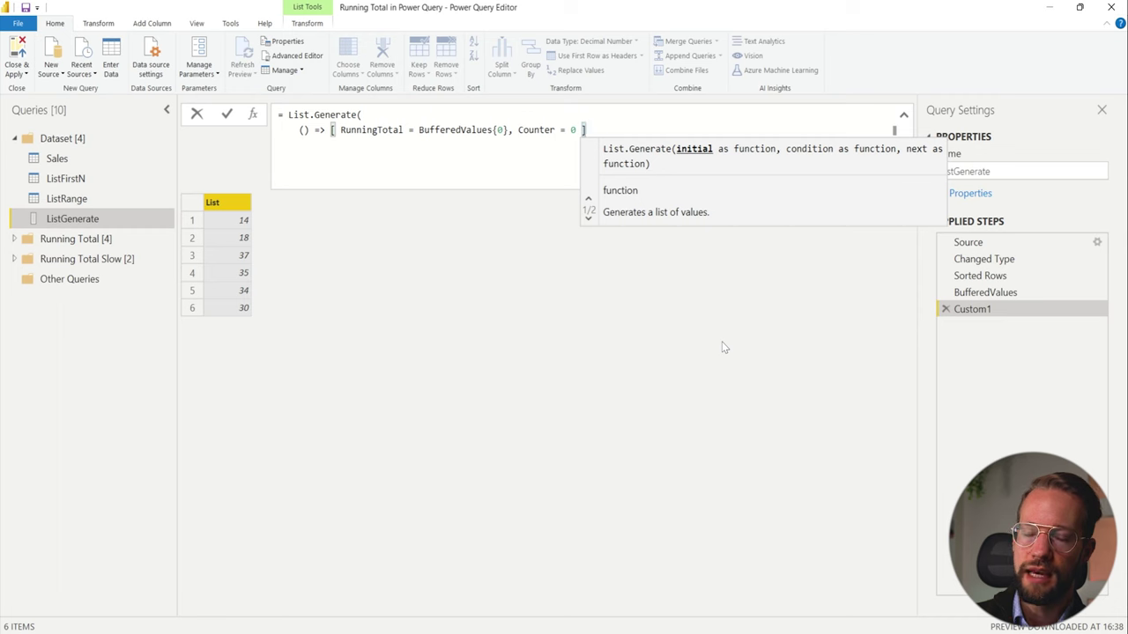
pyautogui.write(',')
pyautogui.press('Return')
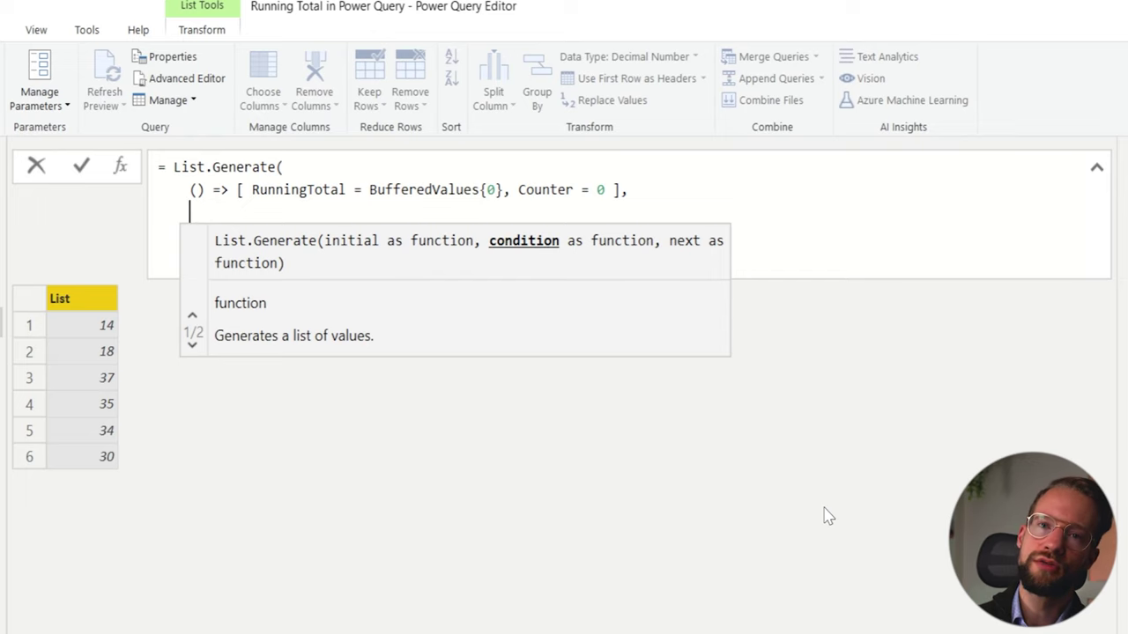
# Enter the condition each [Counter] < List.Count( ) as the second argument of List.Generate
pyautogui.write('each')
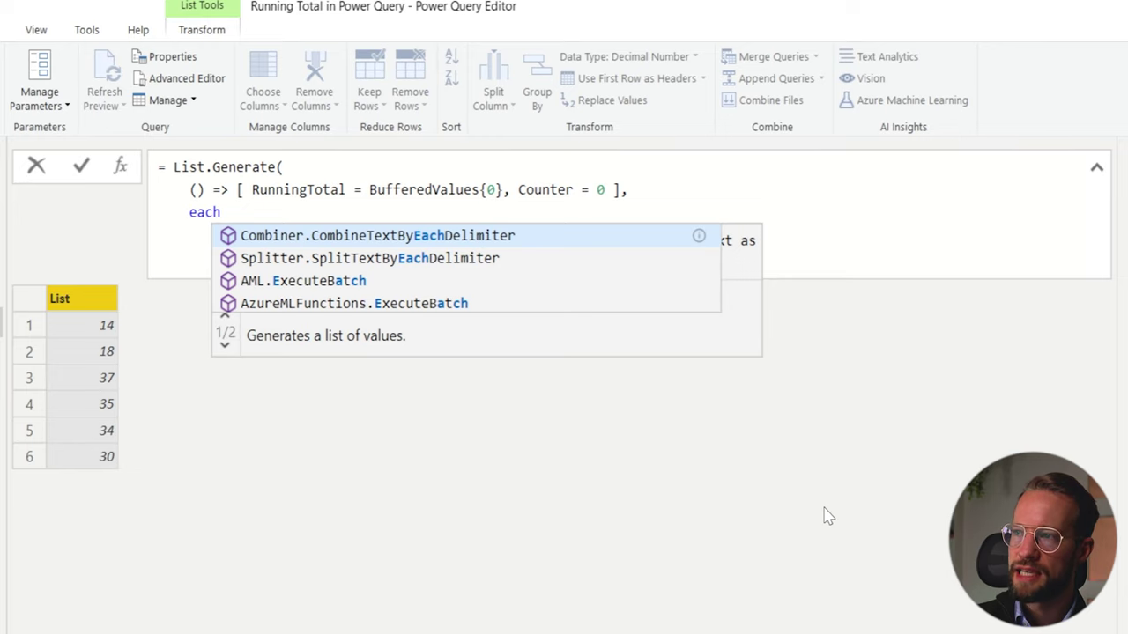
pyautogui.write(' [Counter')
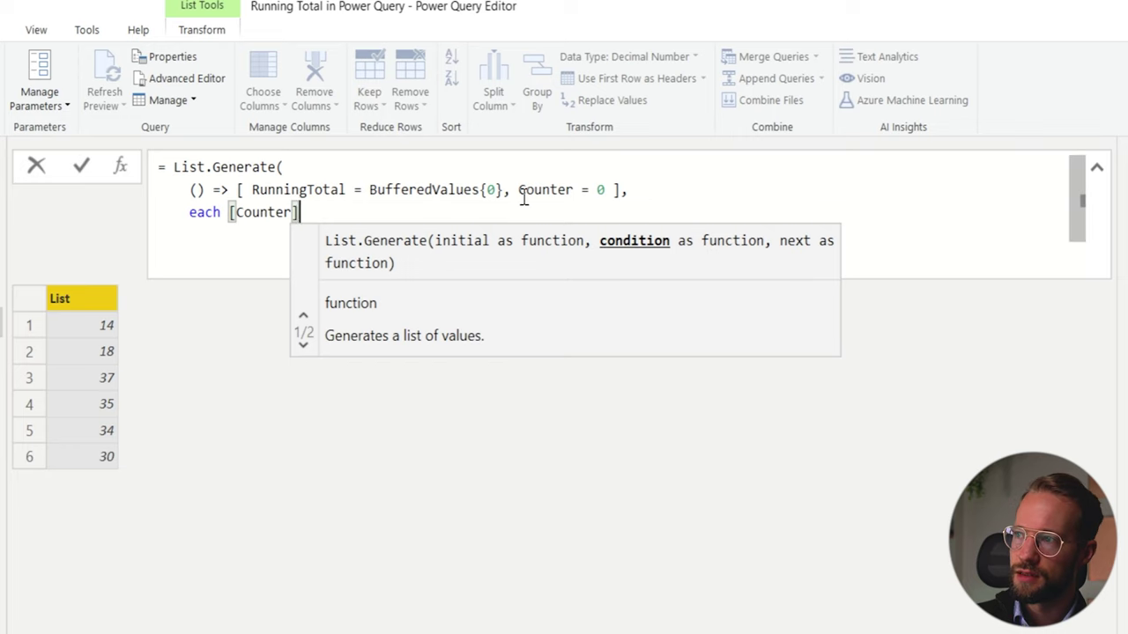
pyautogui.write('] < ')
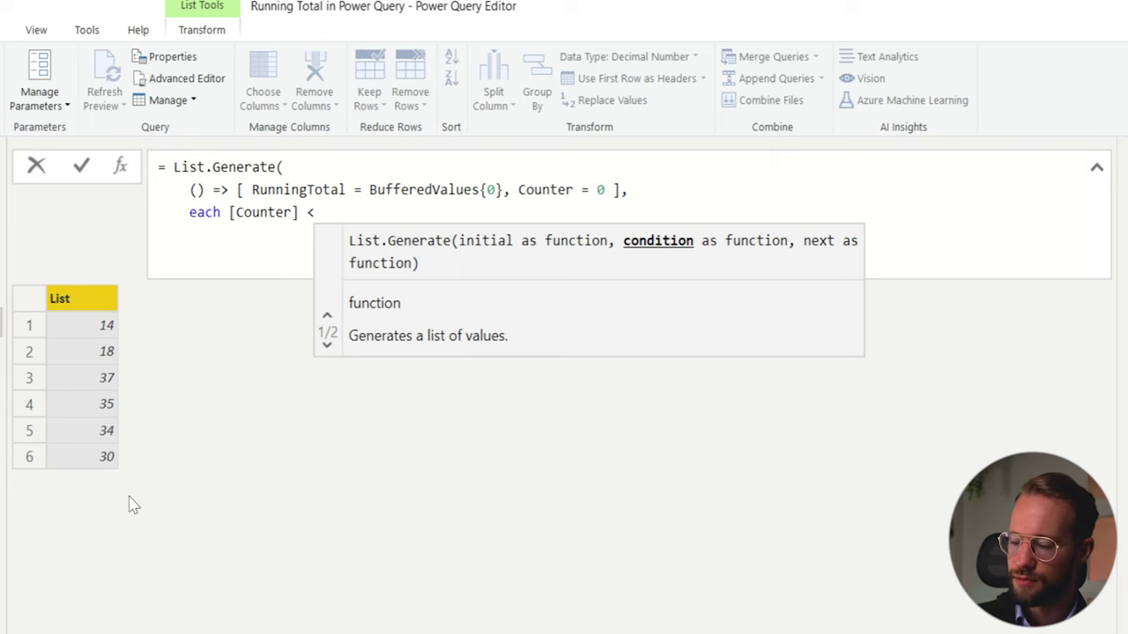
pyautogui.write('List.Coun')
pyautogui.press('BackSpace')
pyautogui.press('BackSpace')
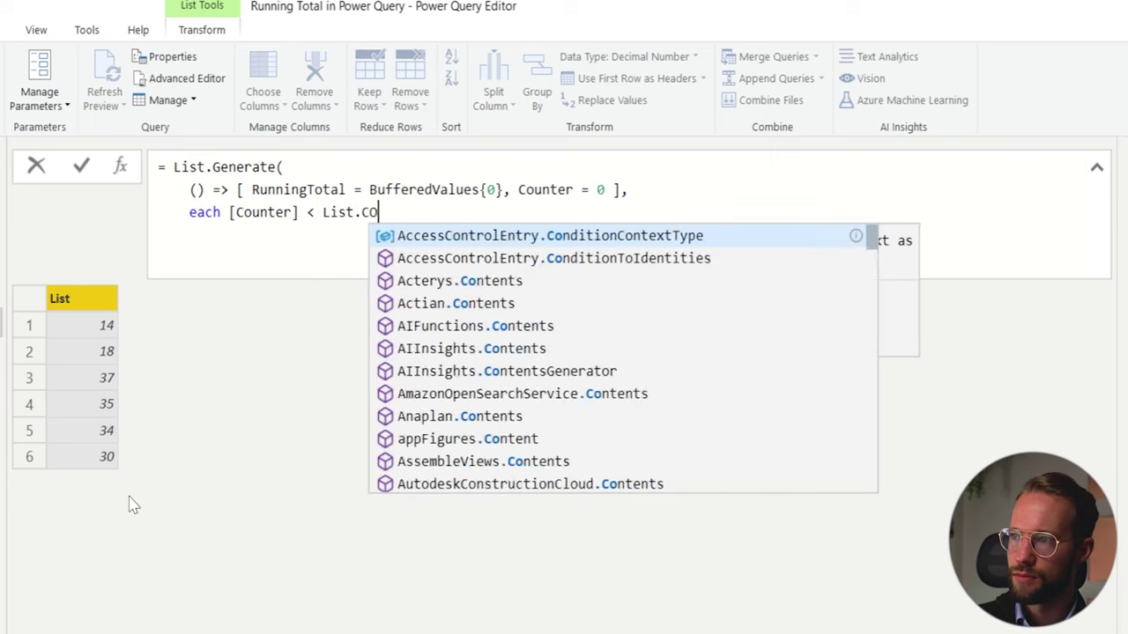
pyautogui.write('u')
pyautogui.press('Tab')
pyautogui.write('(')
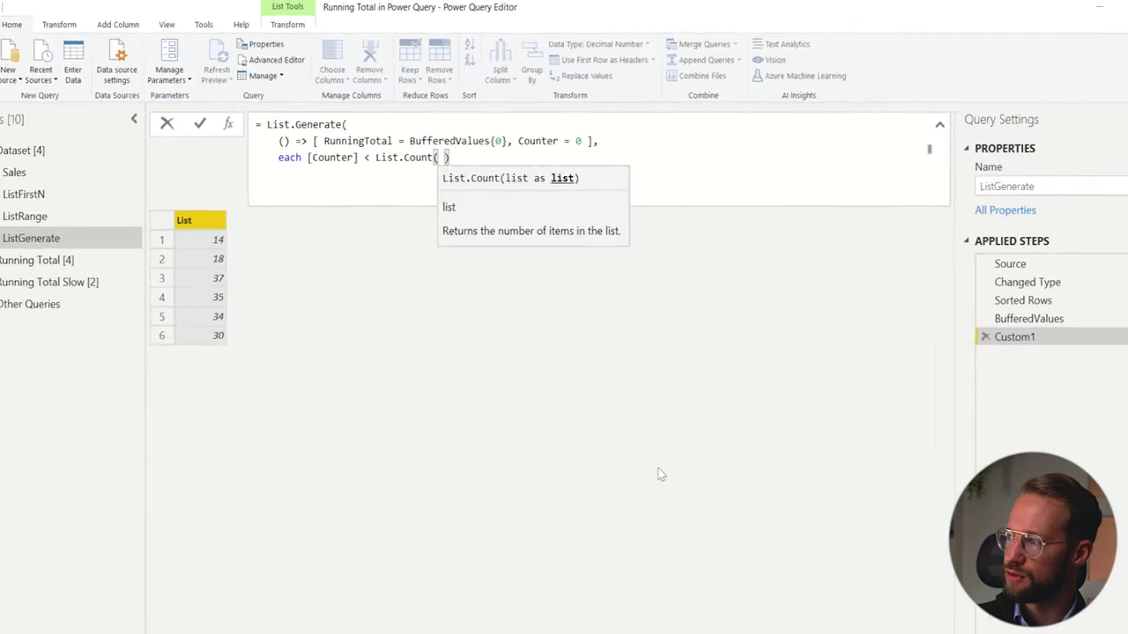
pyautogui.press('Return')
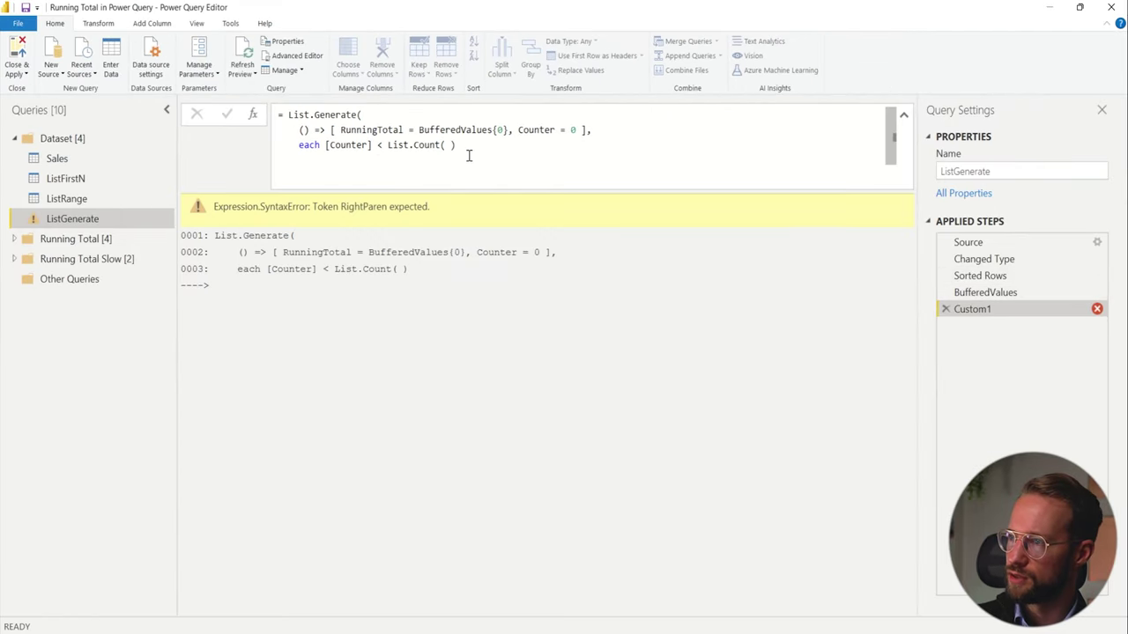
# Pass BufferedValues to List.Count in the condition and end the argument with a comma
pyautogui.click(450, 145)
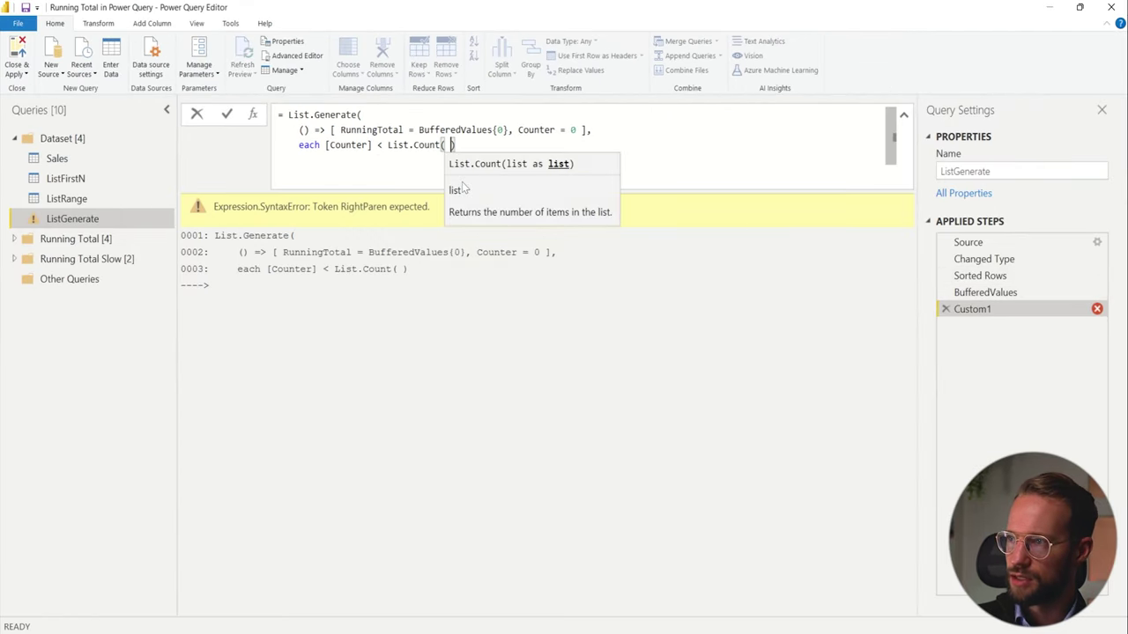
pyautogui.write('BufferedValues')
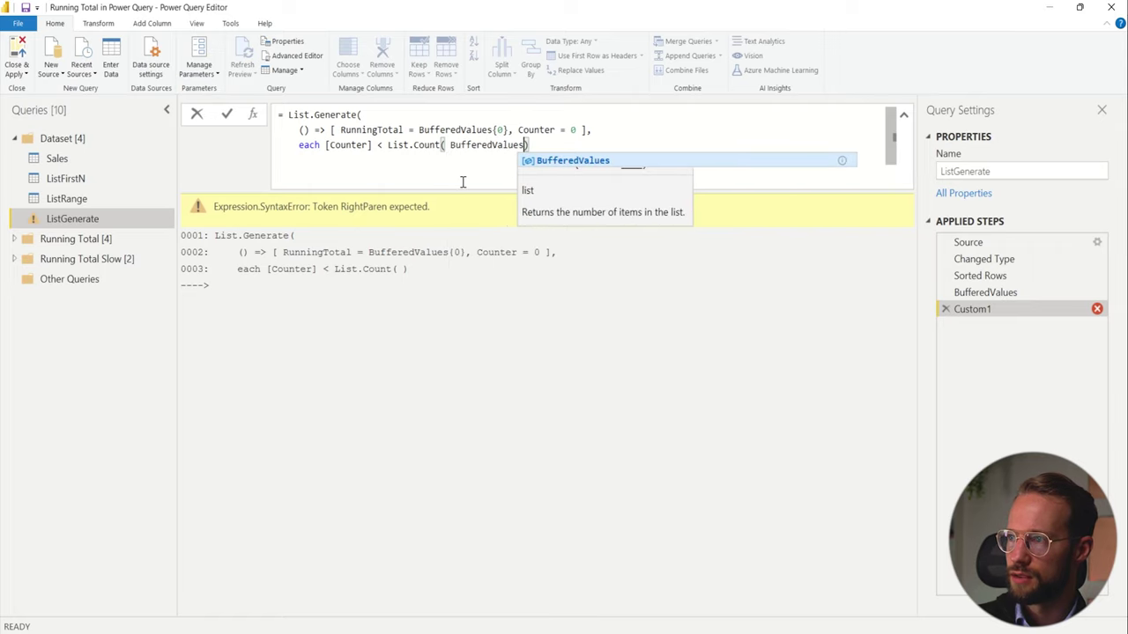
pyautogui.press('Right')
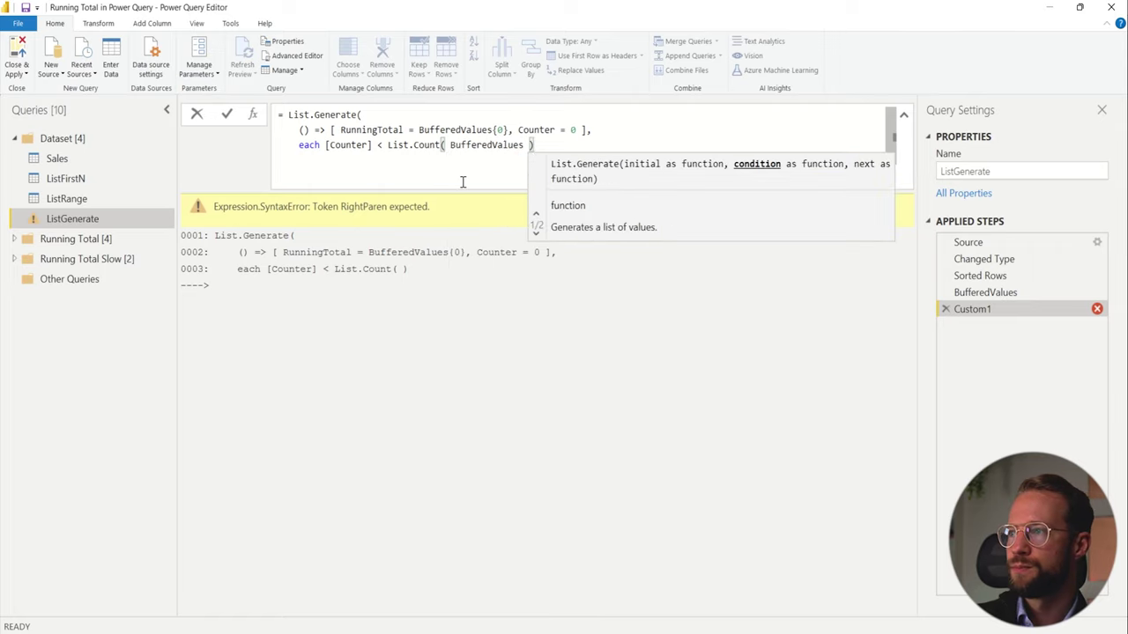
pyautogui.write(',')
pyautogui.click(462, 182)
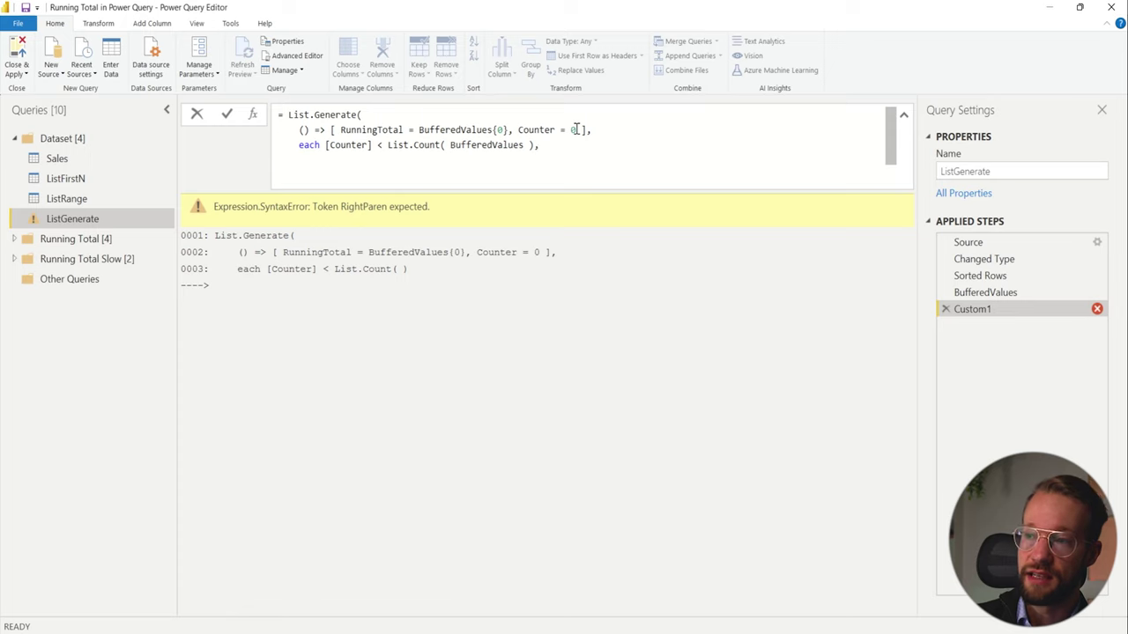
pyautogui.click(379, 145)
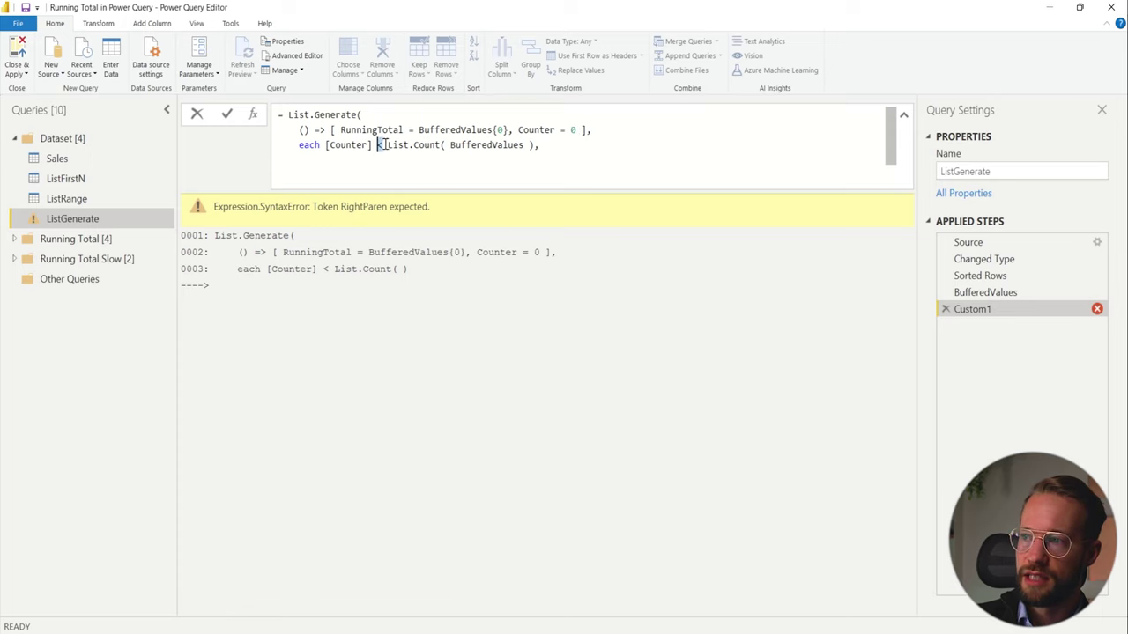
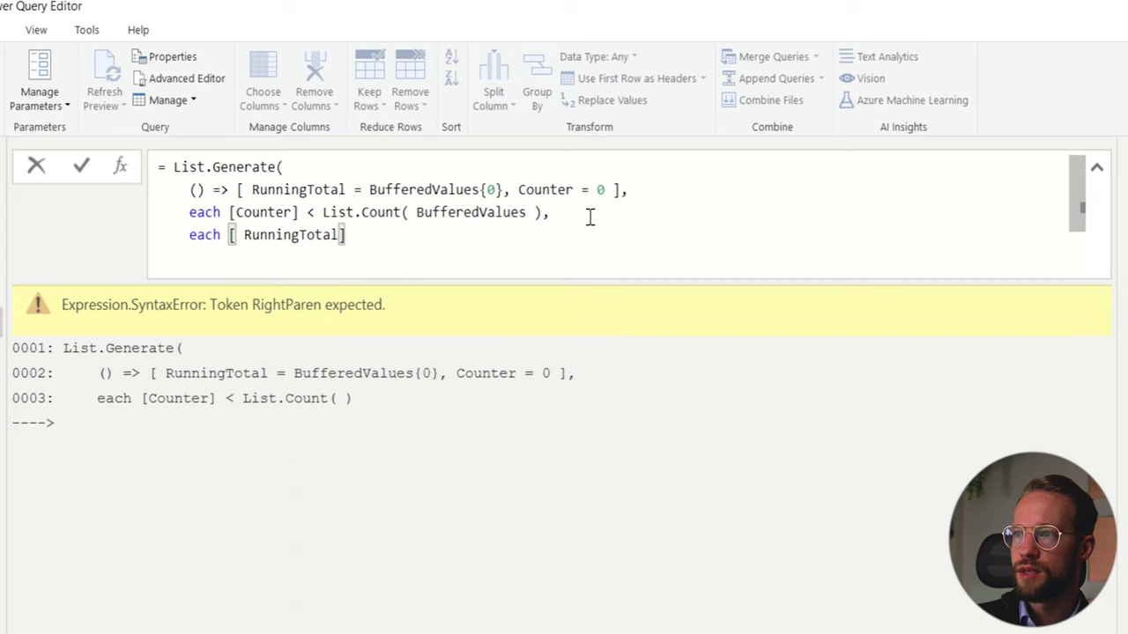
# Define RunningTotal in the third argument's record as [RunningTotal] + BufferedValues
pyautogui.write('= ')
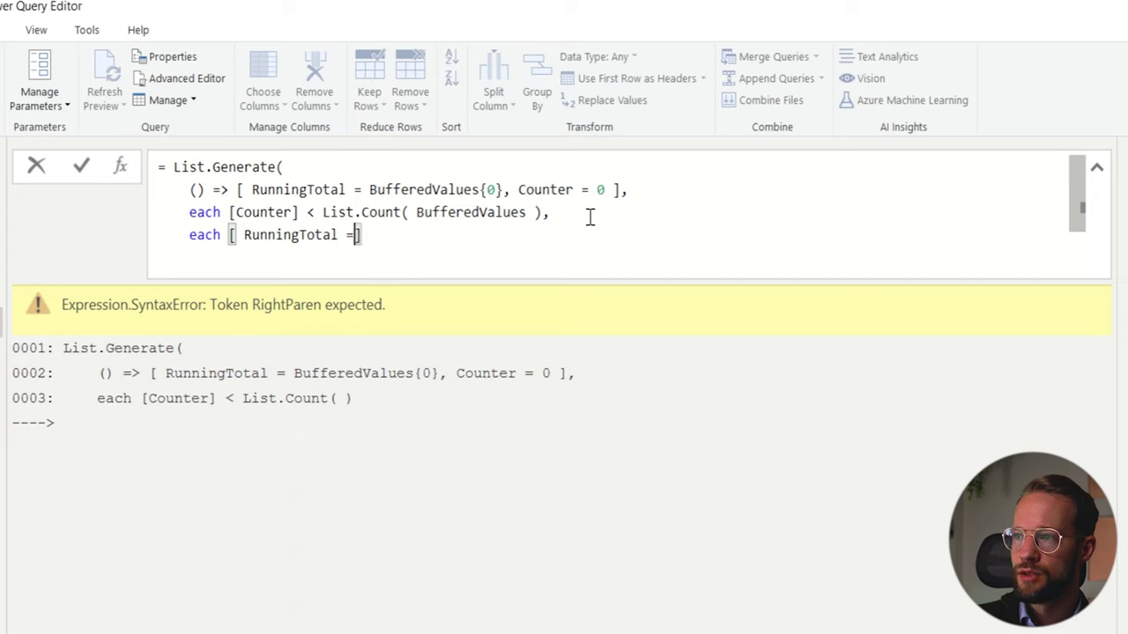
pyautogui.write('[RunningTotal')
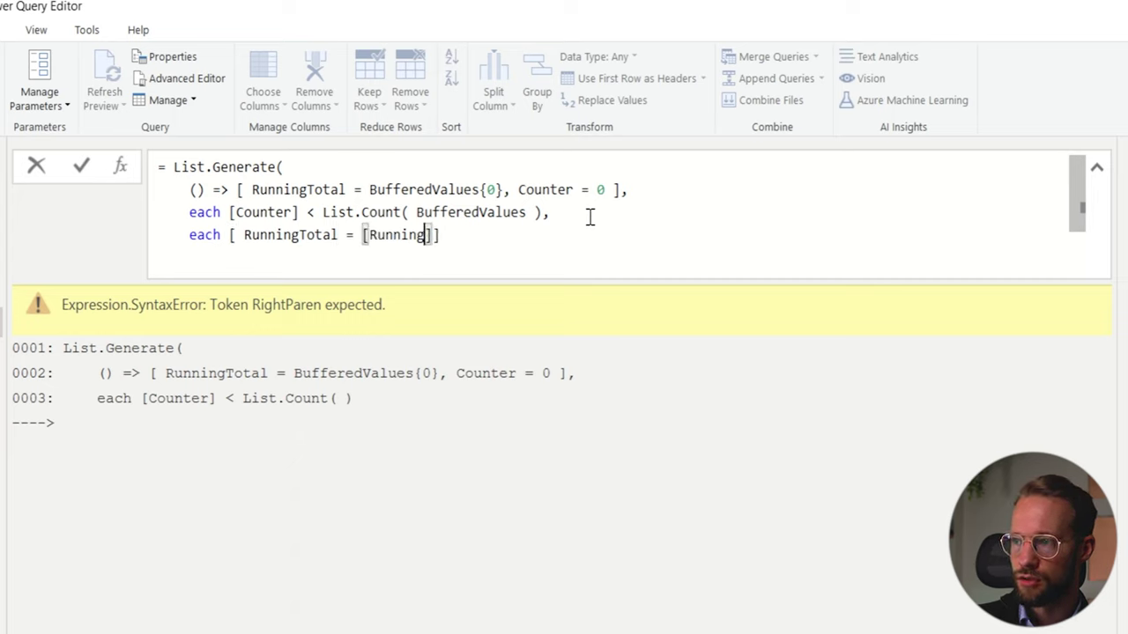
pyautogui.write('] ')
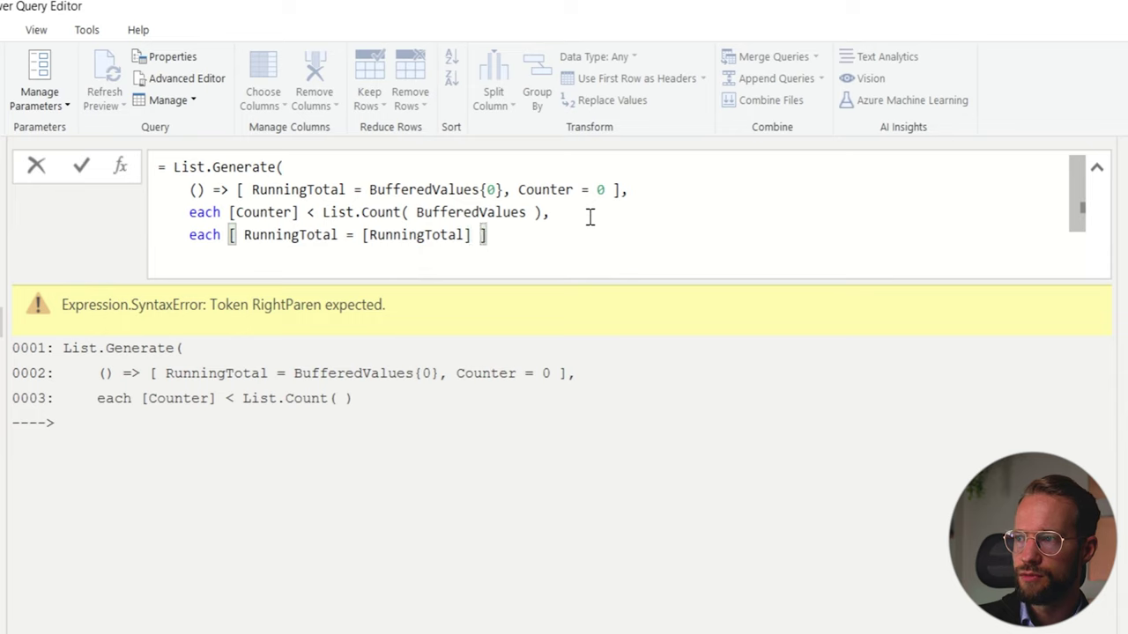
pyautogui.write('+ BufferedValues')
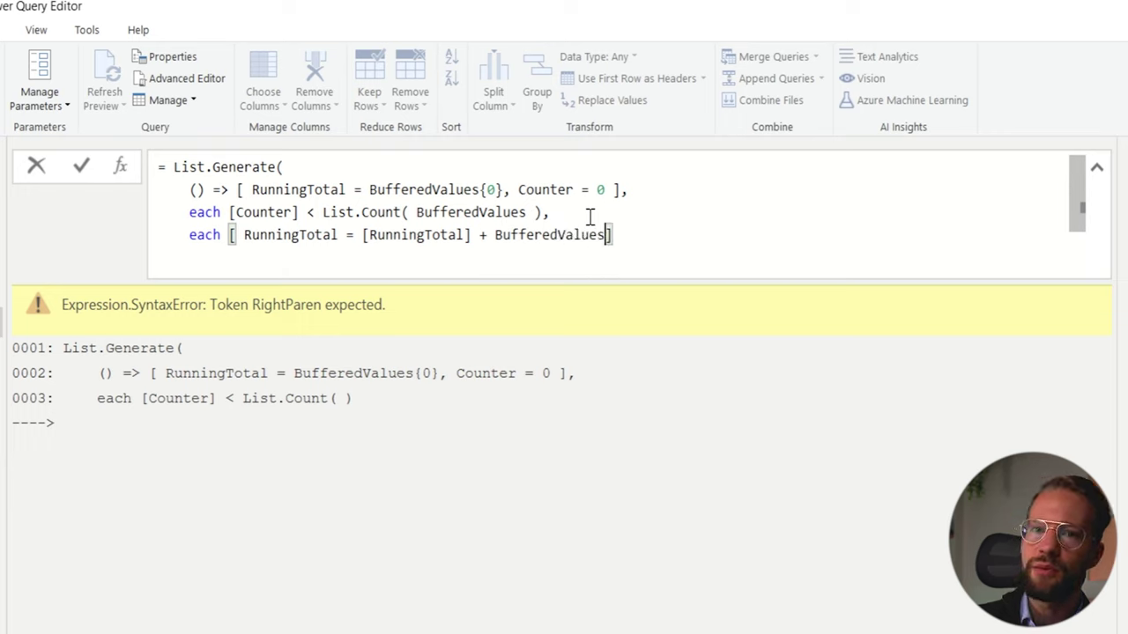
# Index BufferedValues with {[Counter] + 1} in the third argument's RunningTotal expression
pyautogui.write('{0')
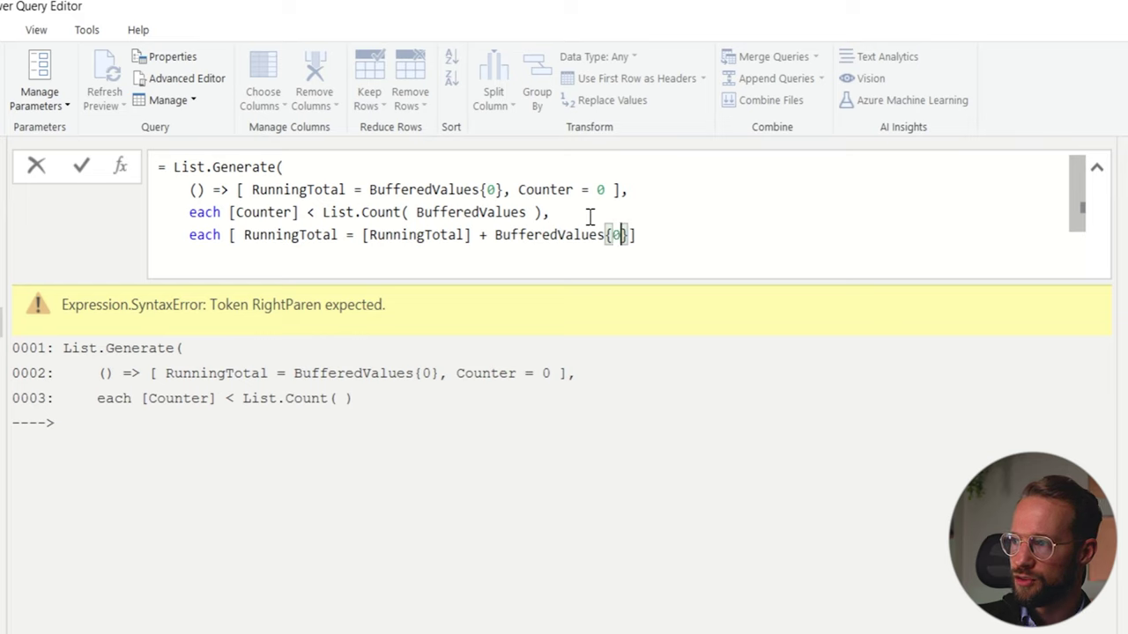
pyautogui.press('BackSpace')
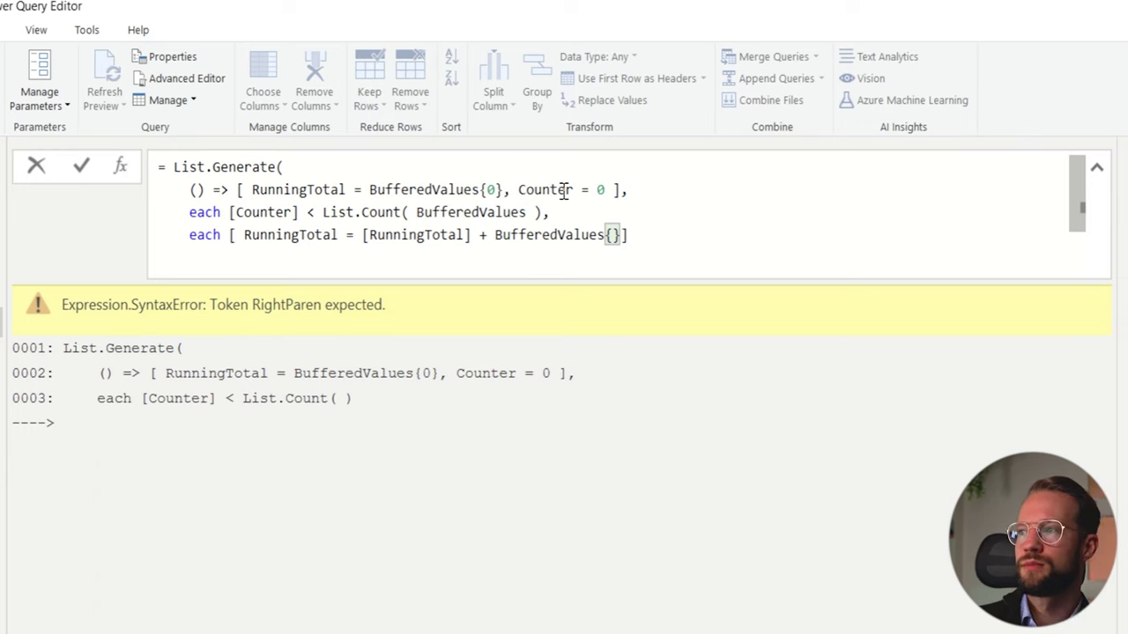
pyautogui.write('[Counter]')
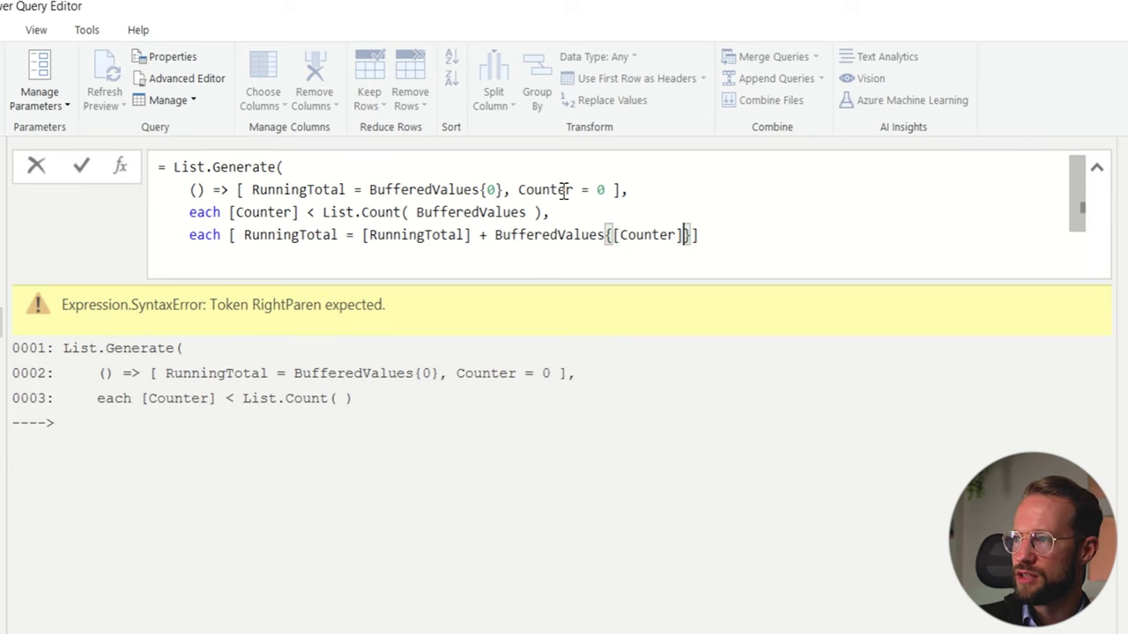
pyautogui.write(' + 1}')
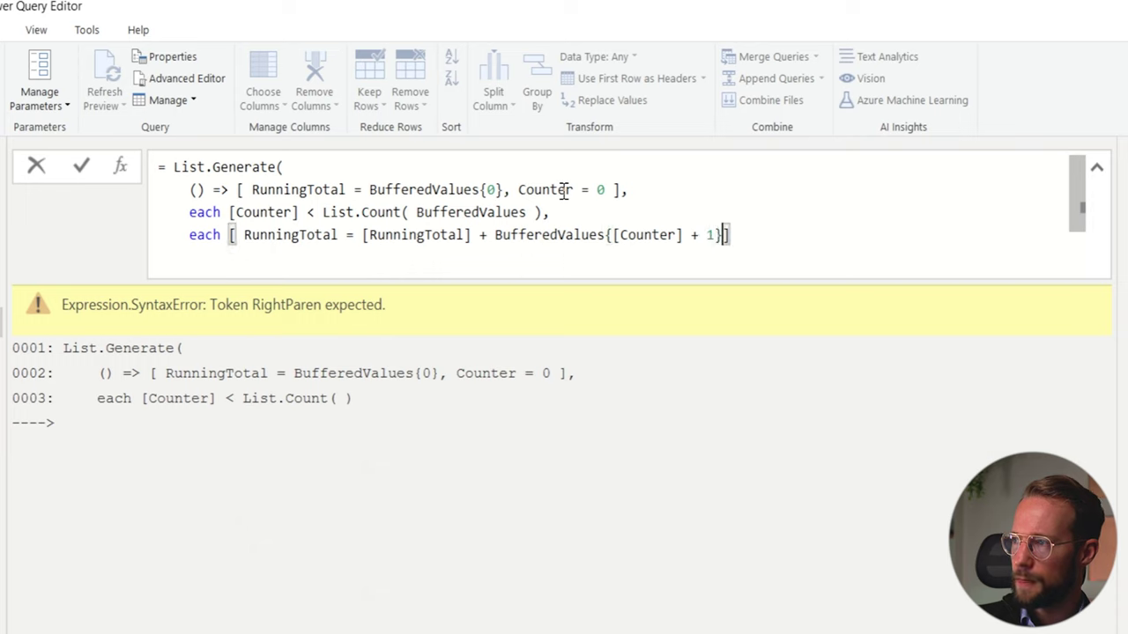
pyautogui.press('Left')
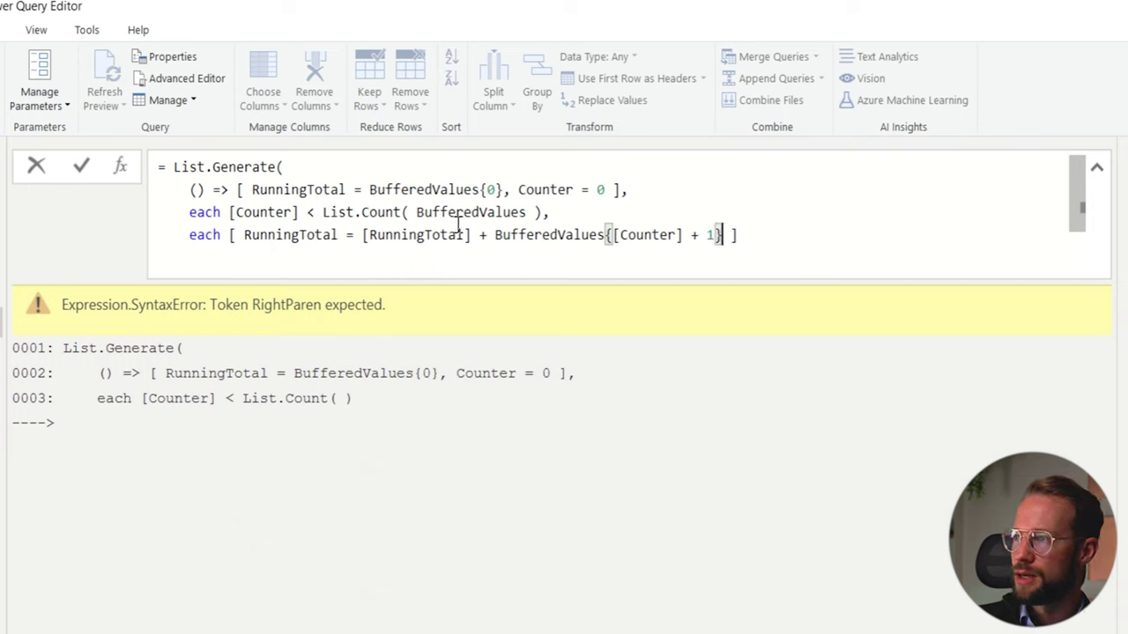
pyautogui.moveTo(495, 235); pyautogui.dragTo(723, 240)
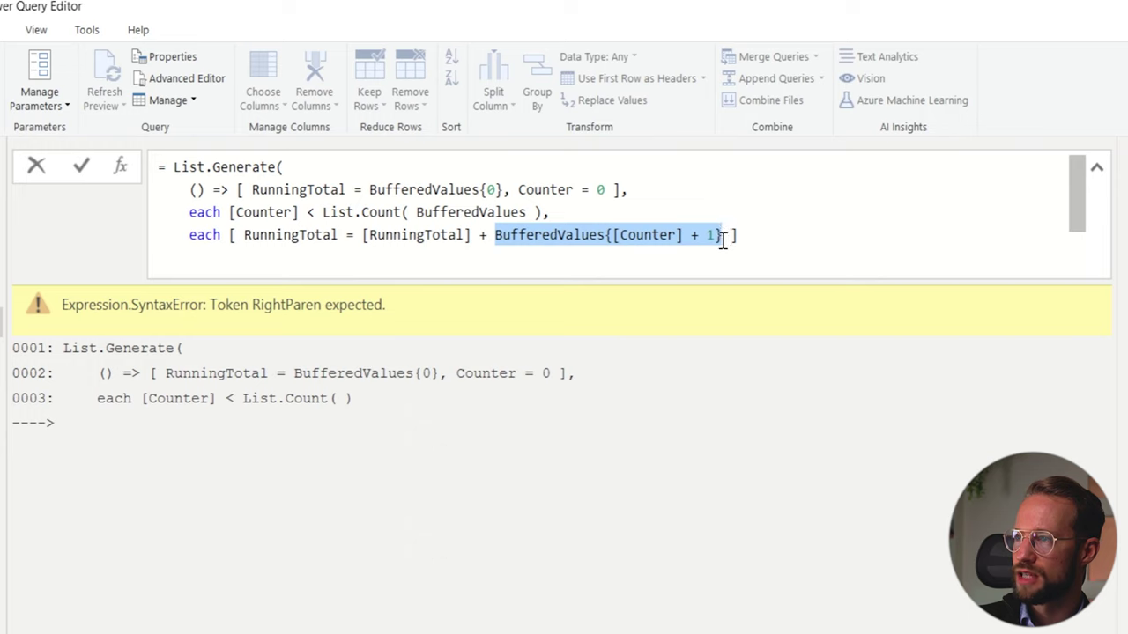
pyautogui.moveTo(362, 235); pyautogui.dragTo(479, 236)
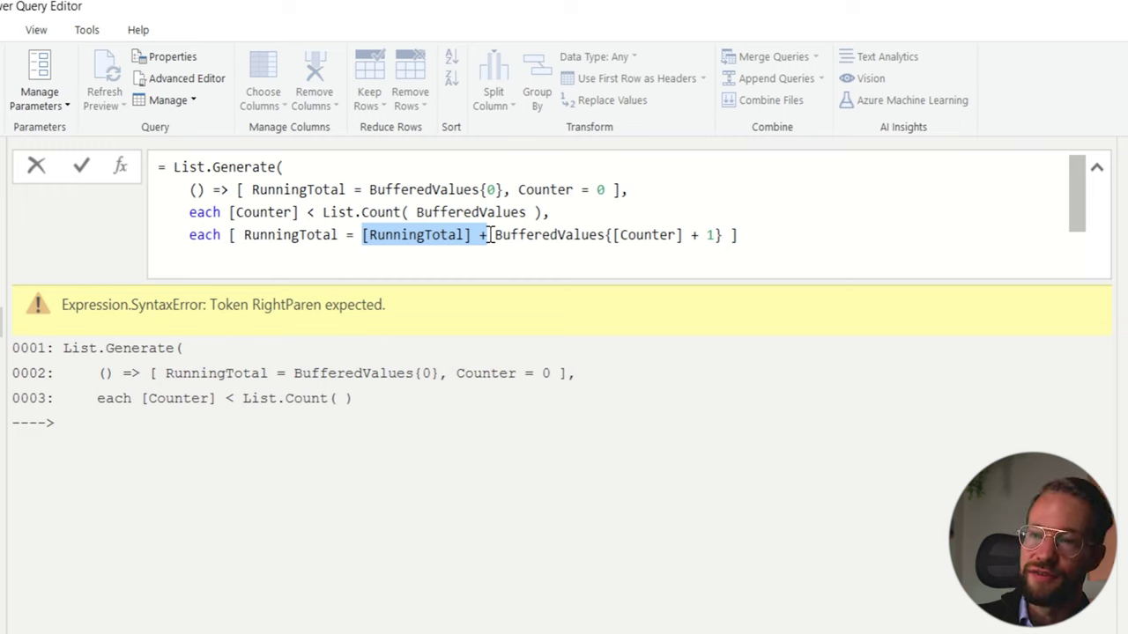
pyautogui.click(277, 235)
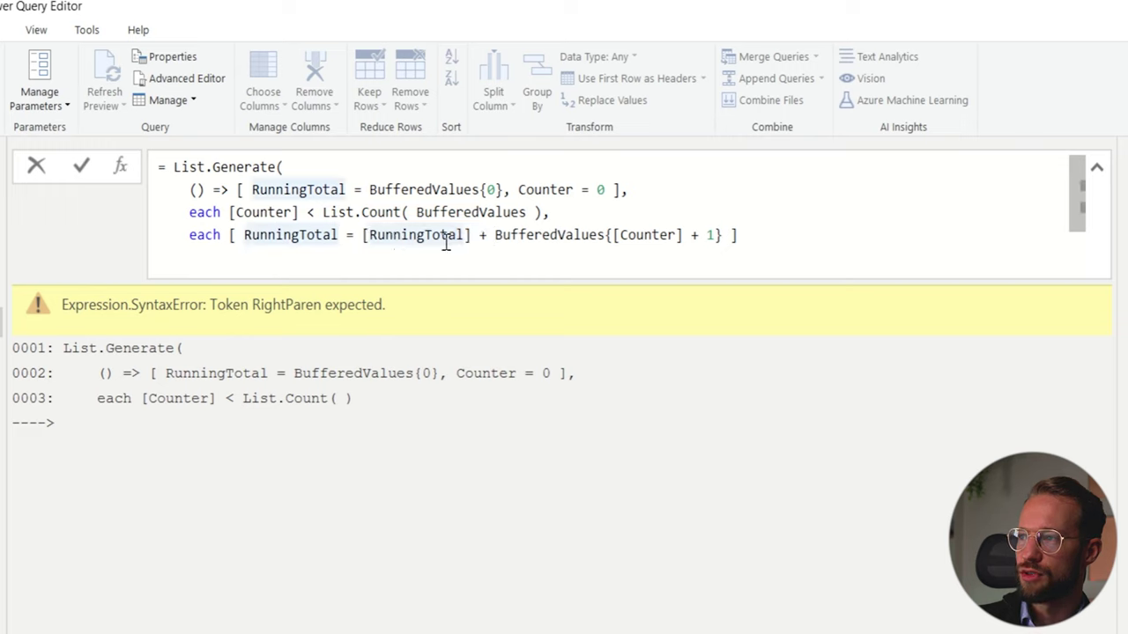
# Add Counter = [Counter] + 1 as the second field of the third argument's record
pyautogui.click(732, 237)
pyautogui.press('BackSpace')
pyautogui.write(', [')
pyautogui.press('BackSpace')
pyautogui.write('Counter = [Counter] _')
pyautogui.press('BackSpace')
pyautogui.write('+ 1')
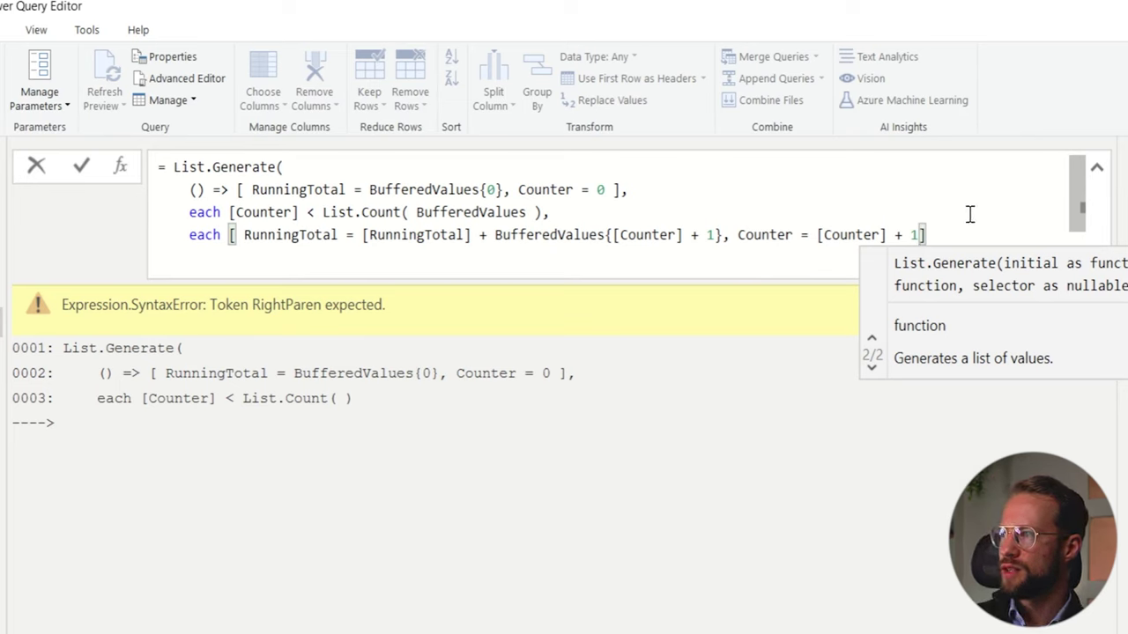
# Close the List.Generate function with a parenthesis on its own line and apply the formula
pyautogui.press('Return')
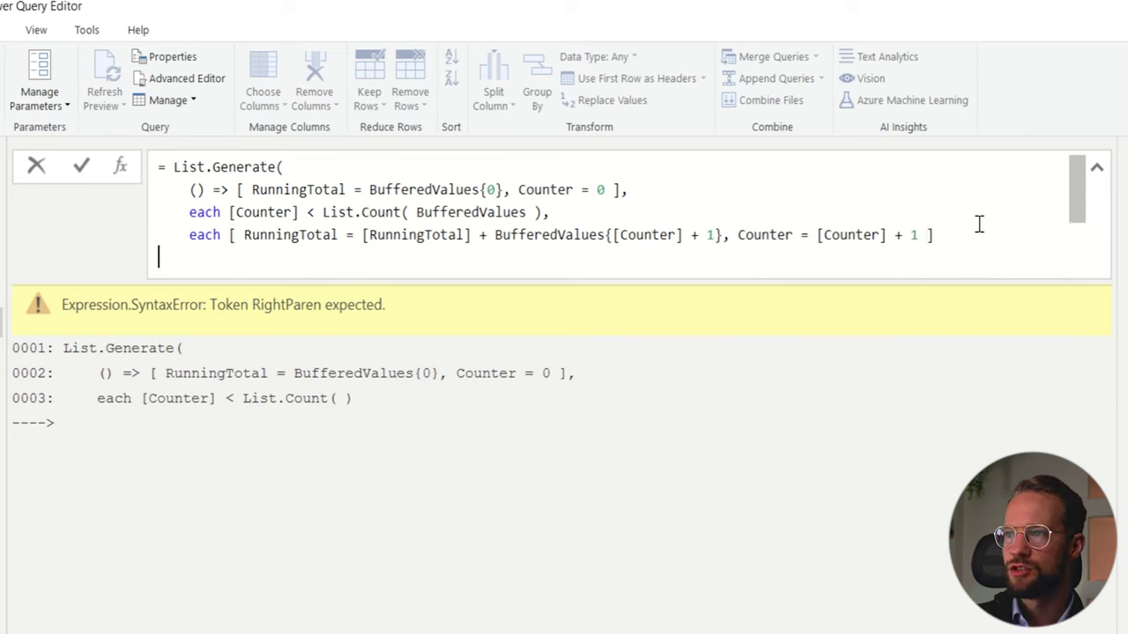
pyautogui.write(')')
pyautogui.press('Return')
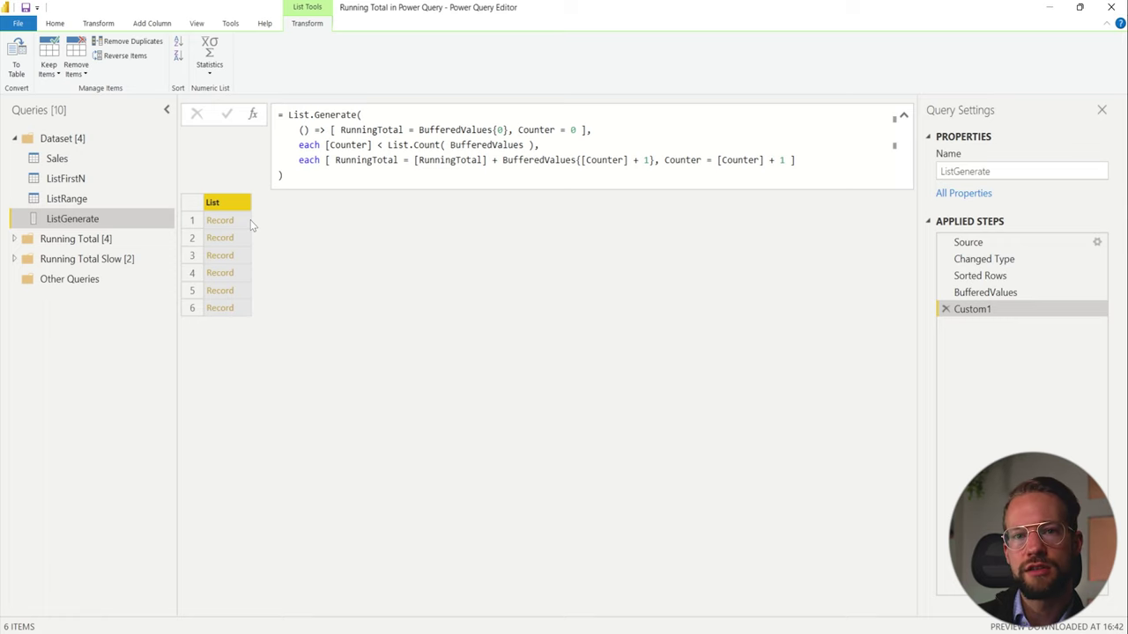
# Review the formula's initial and next records, inspect the generated records one by one, and compare them with the BufferedValues step
pyautogui.moveTo(330, 129); pyautogui.dragTo(597, 130)
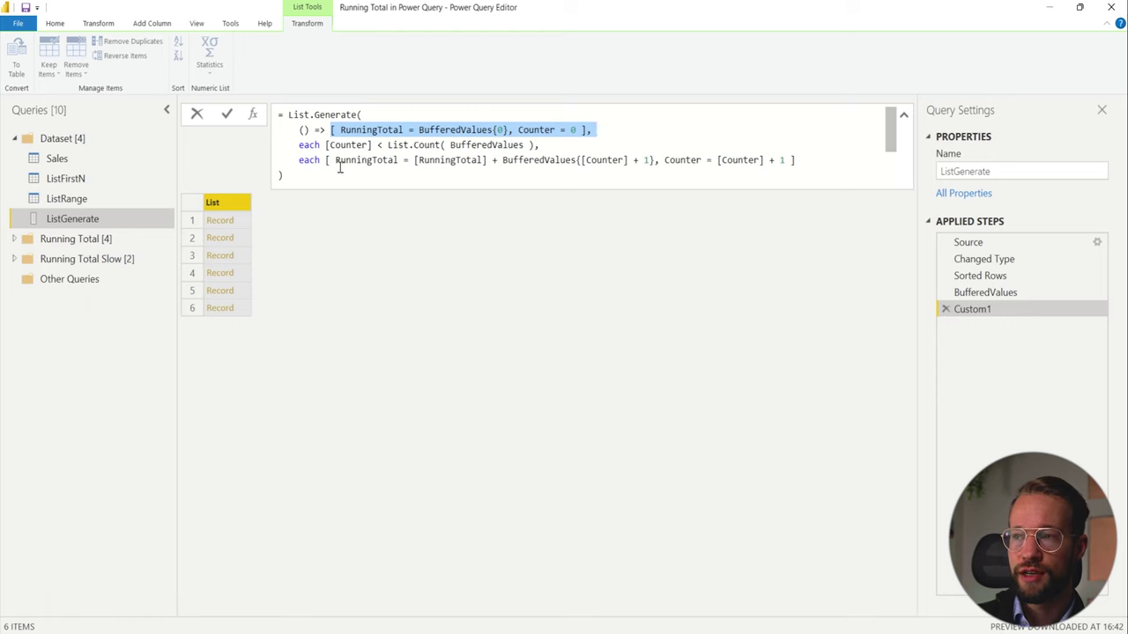
pyautogui.moveTo(333, 161); pyautogui.dragTo(487, 161)
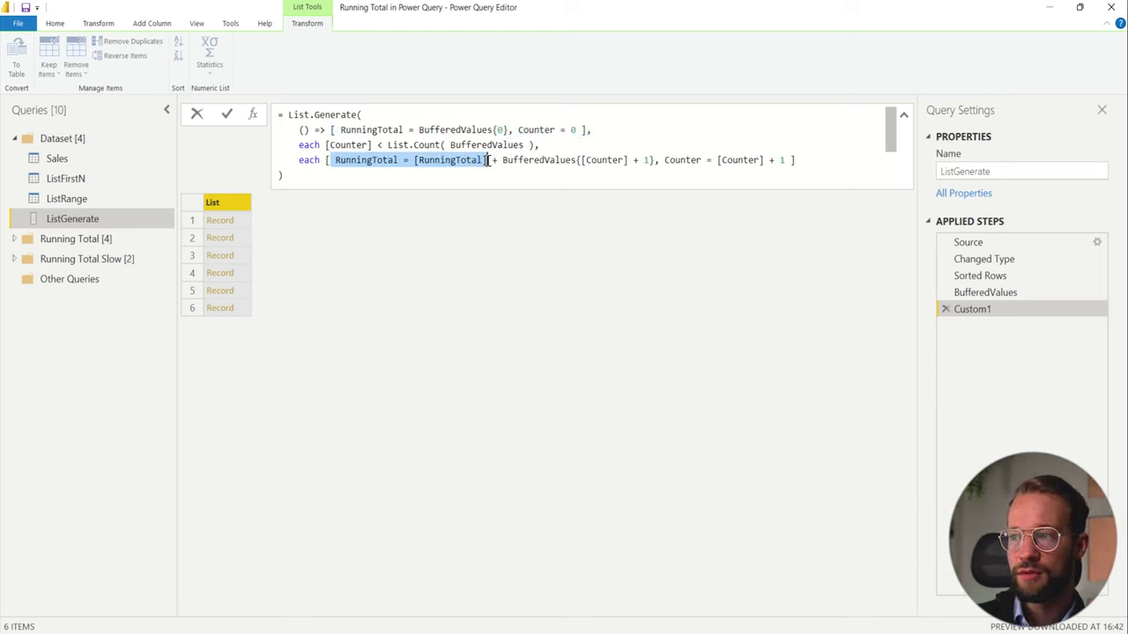
pyautogui.click(247, 221)
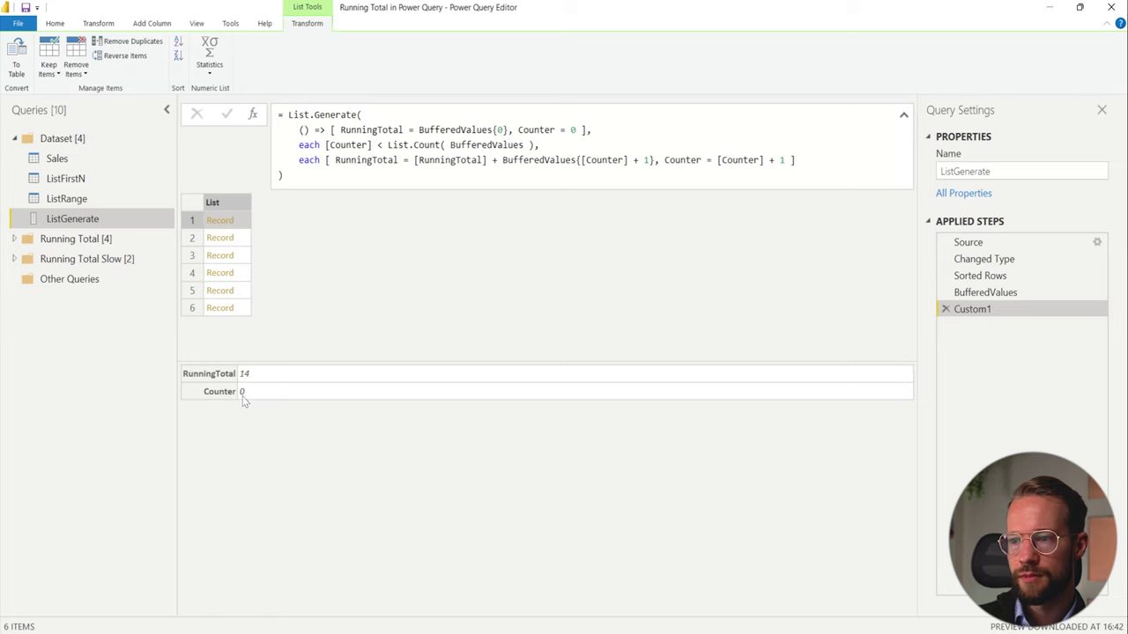
pyautogui.press('Down')
pyautogui.press('Down')
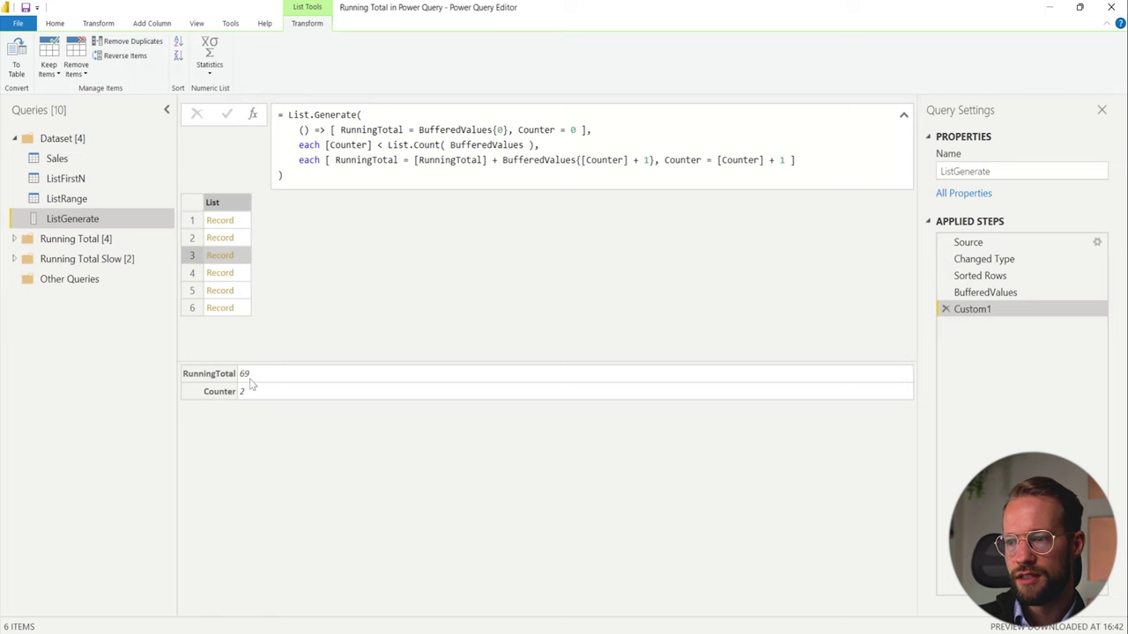
pyautogui.press('Down')
pyautogui.press('Down')
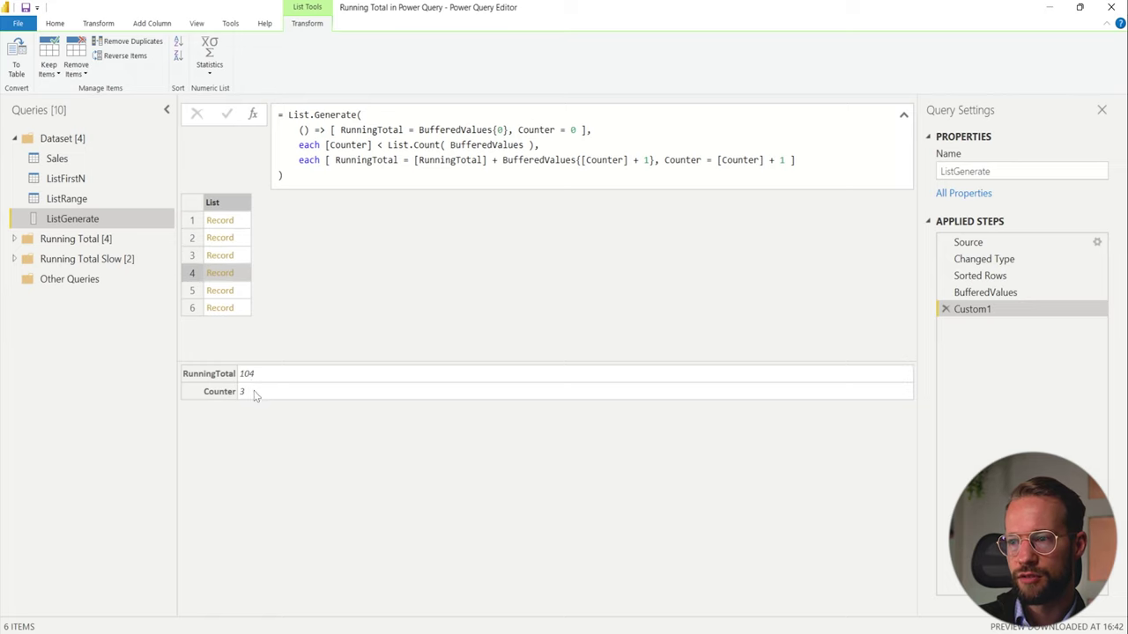
pyautogui.press('Down')
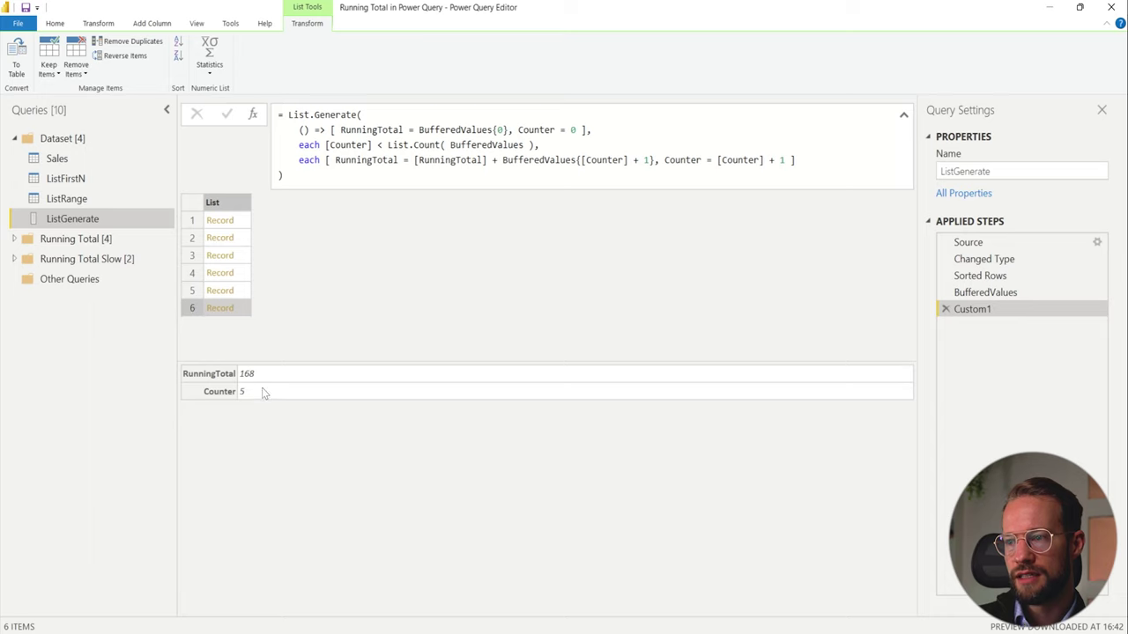
pyautogui.click(994, 294)
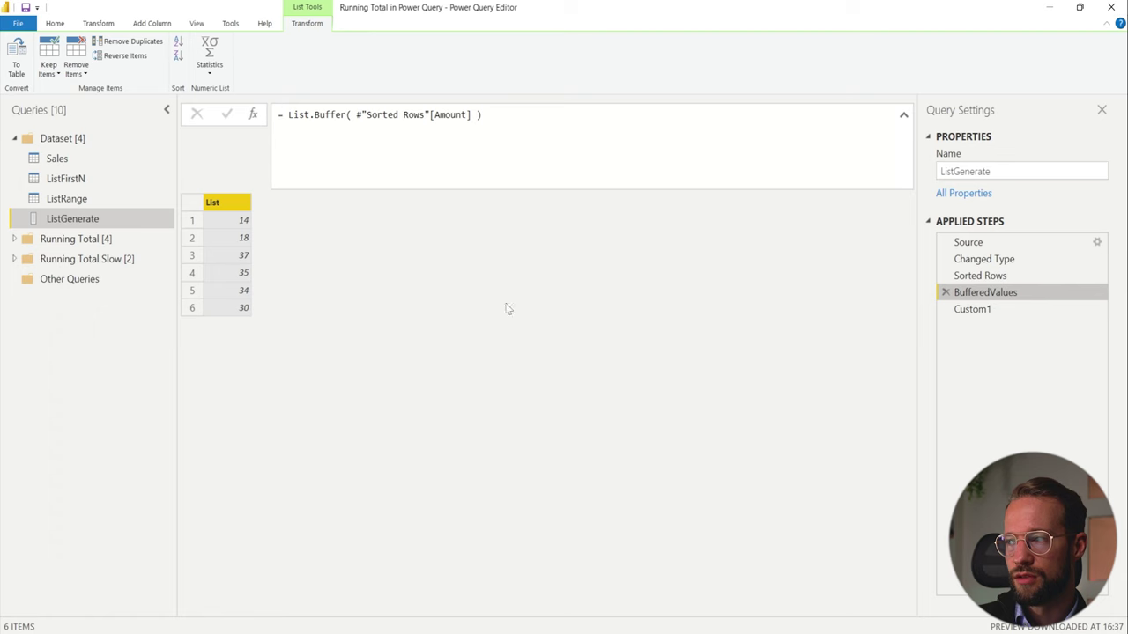
pyautogui.click(974, 313)
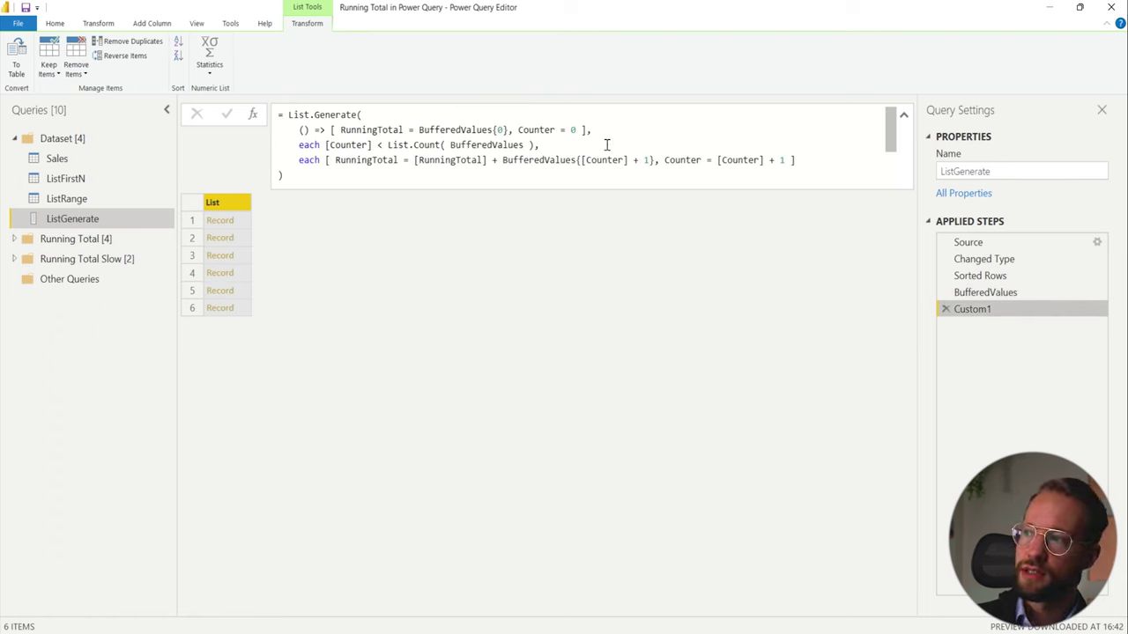
# Add each [Running Total] on a new line as the selector argument of List.Generate and apply the formula
pyautogui.click(813, 161)
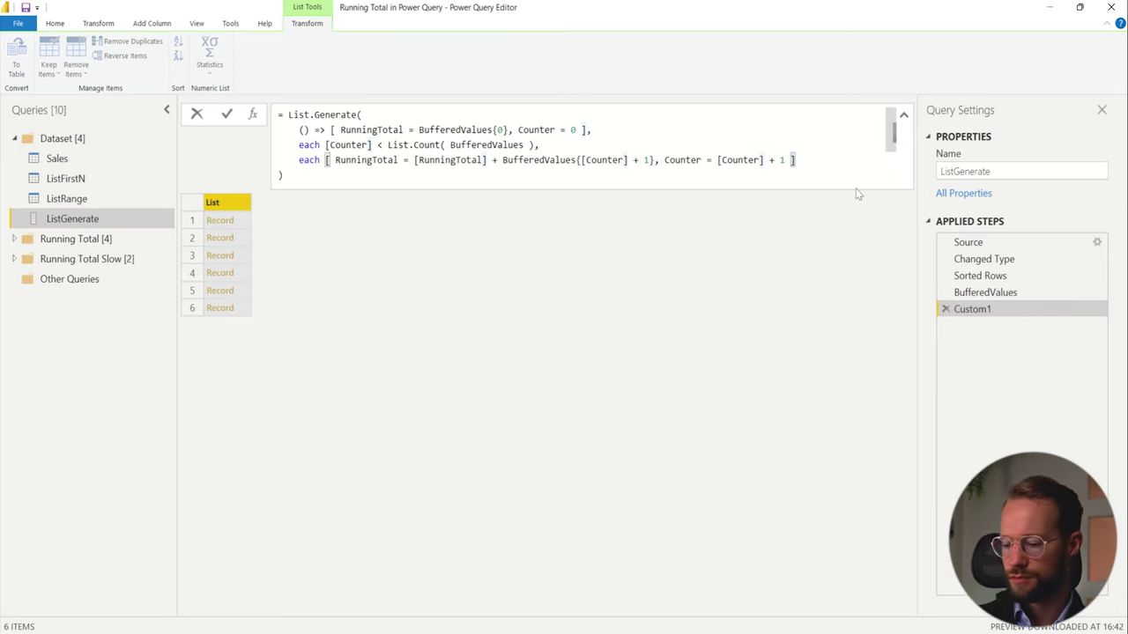
pyautogui.write(',')
pyautogui.press('Return')
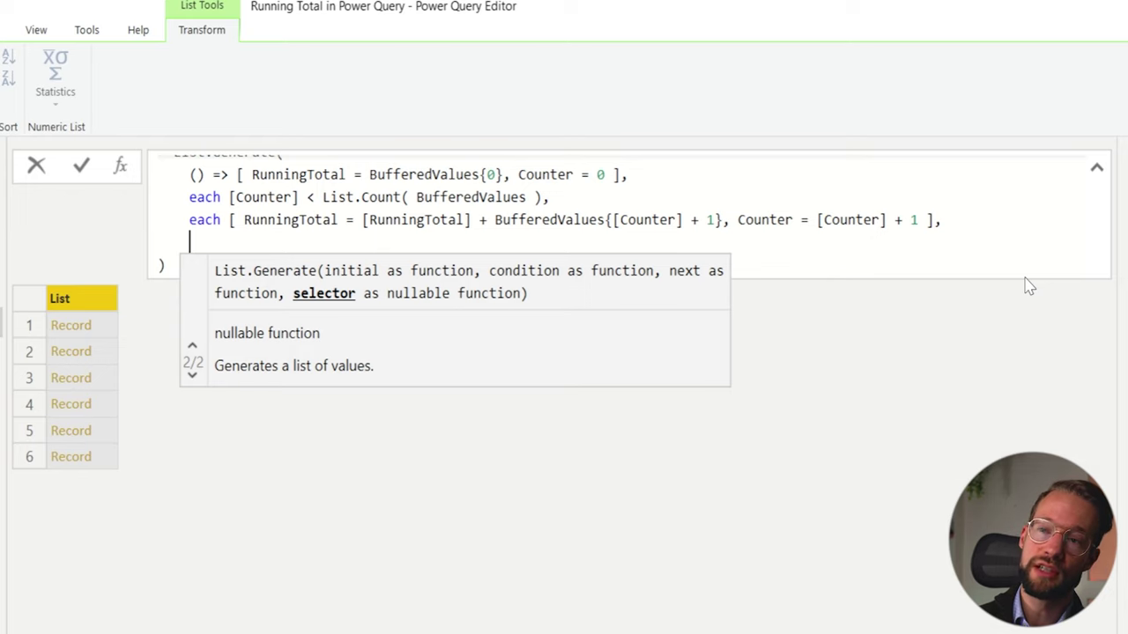
pyautogui.write('ea')
pyautogui.press('BackSpace')
pyautogui.write('ach')
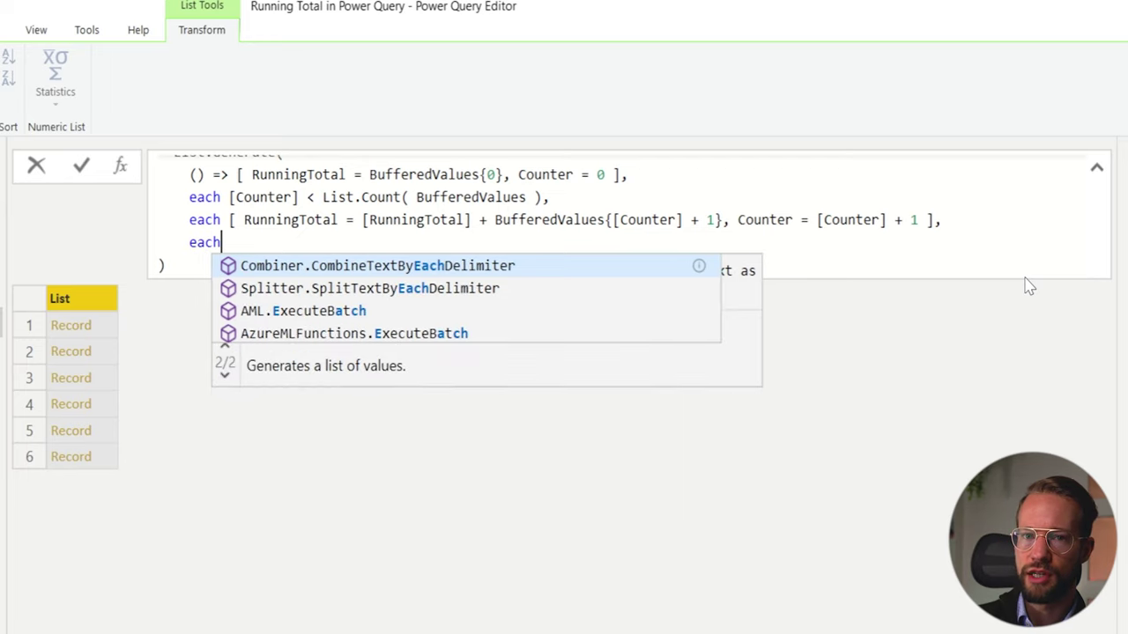
pyautogui.write(' [Running ')
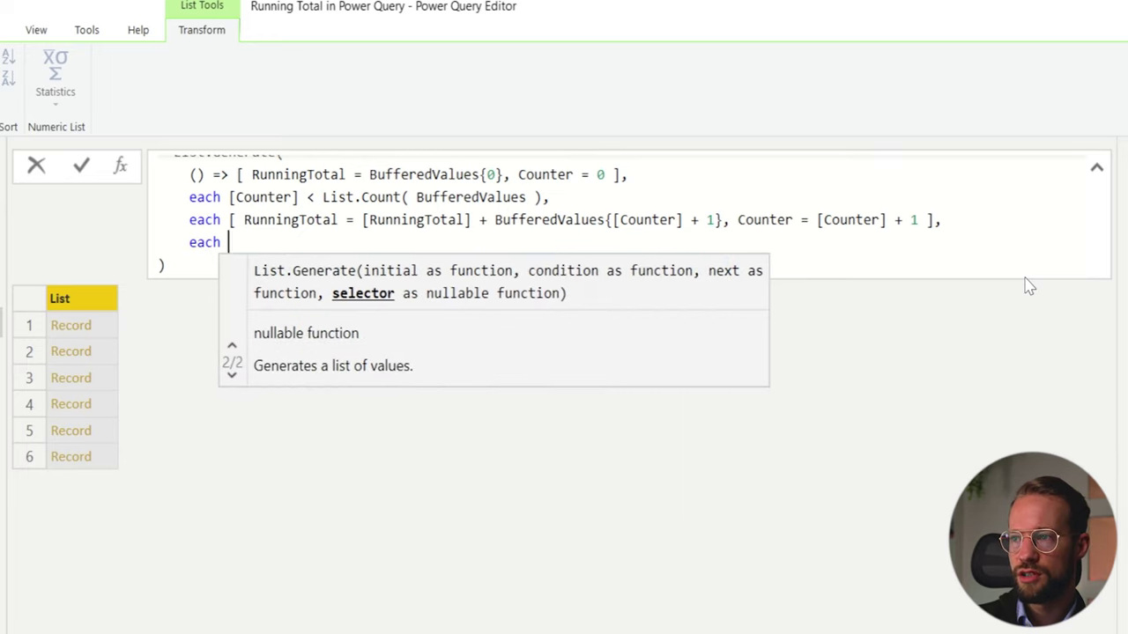
pyautogui.write('Total')
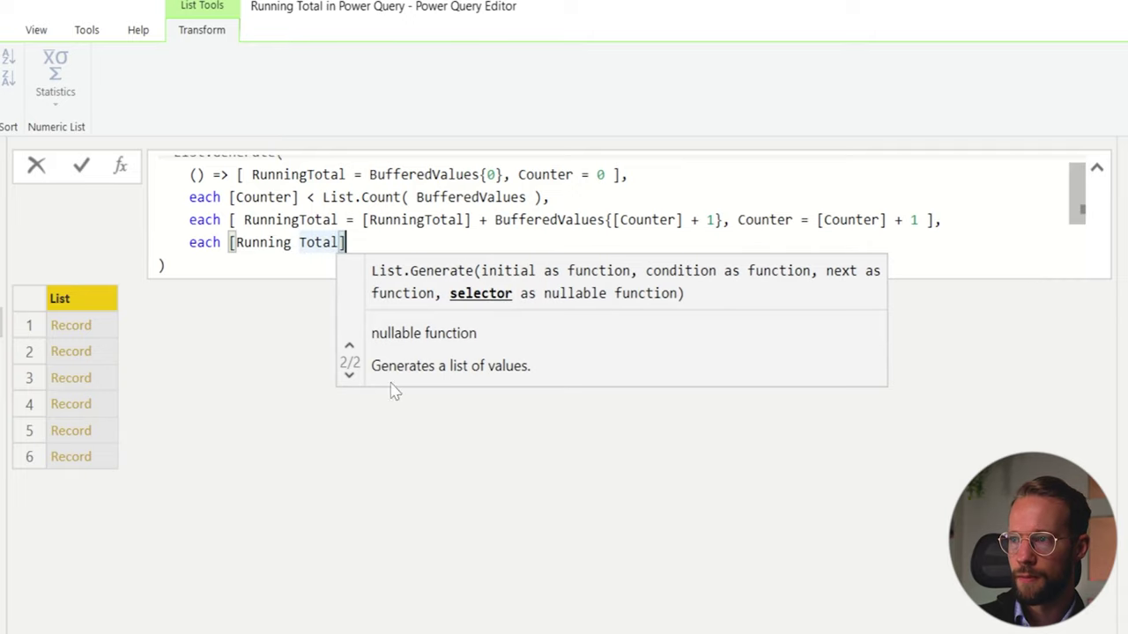
pyautogui.press('Escape')
pyautogui.press('Return')
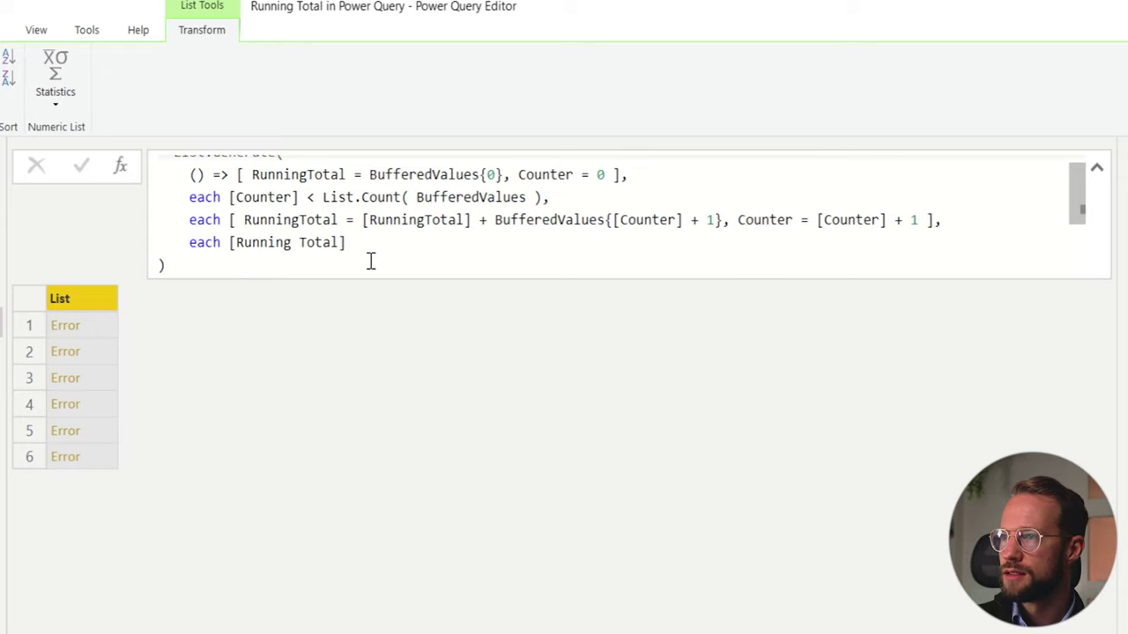
# Inspect the first row's error, correct the selector's field name to [RunningTotal], and apply the formula
pyautogui.click(104, 331)
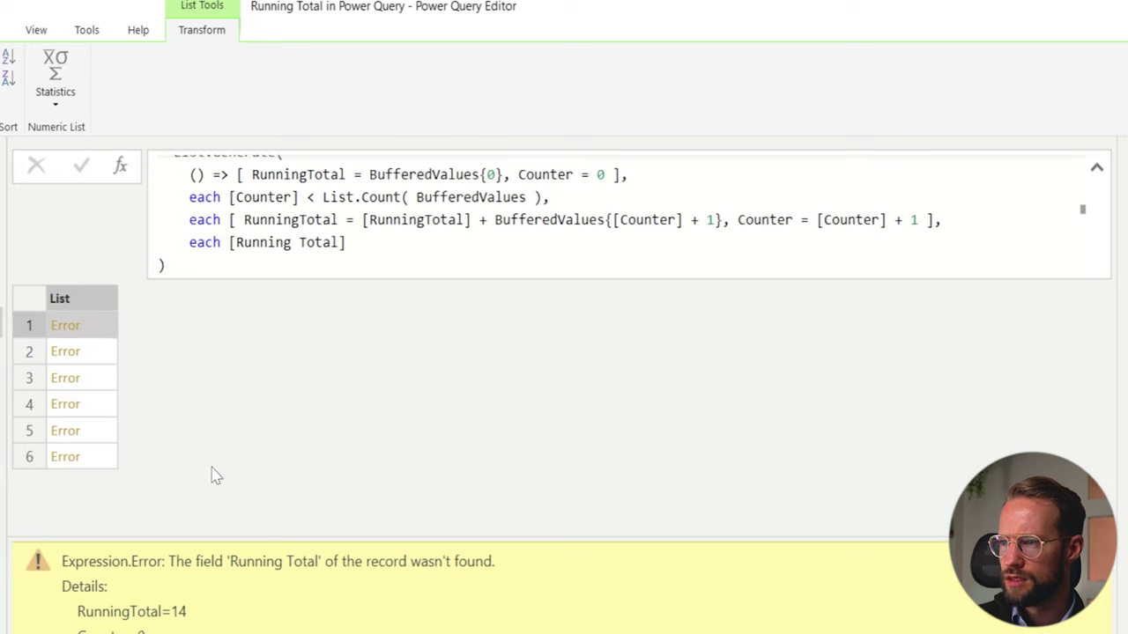
pyautogui.scroll(1, 458, 181)
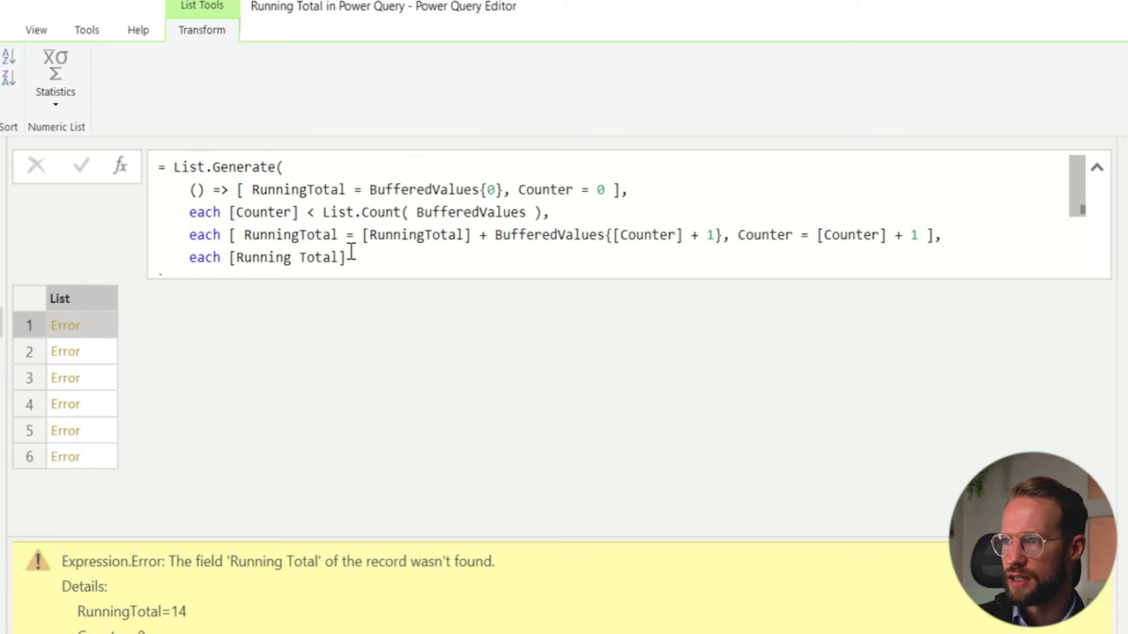
pyautogui.doubleClick(306, 257)
pyautogui.click(302, 219)
pyautogui.scroll(1, 415, 255)
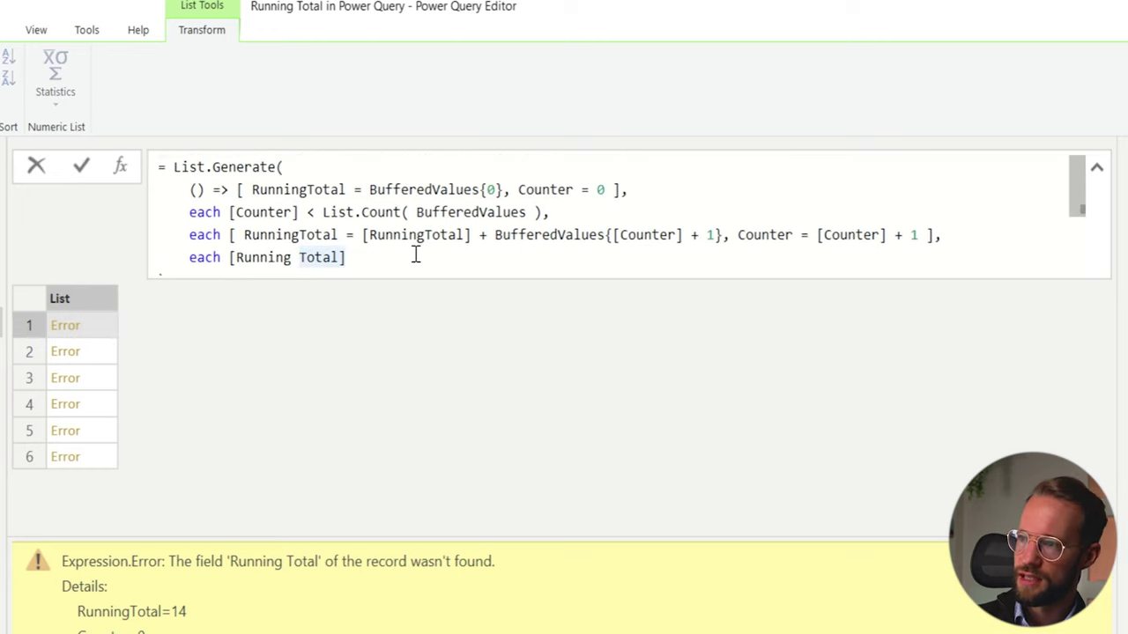
pyautogui.press('BackSpace')
pyautogui.click(338, 396)
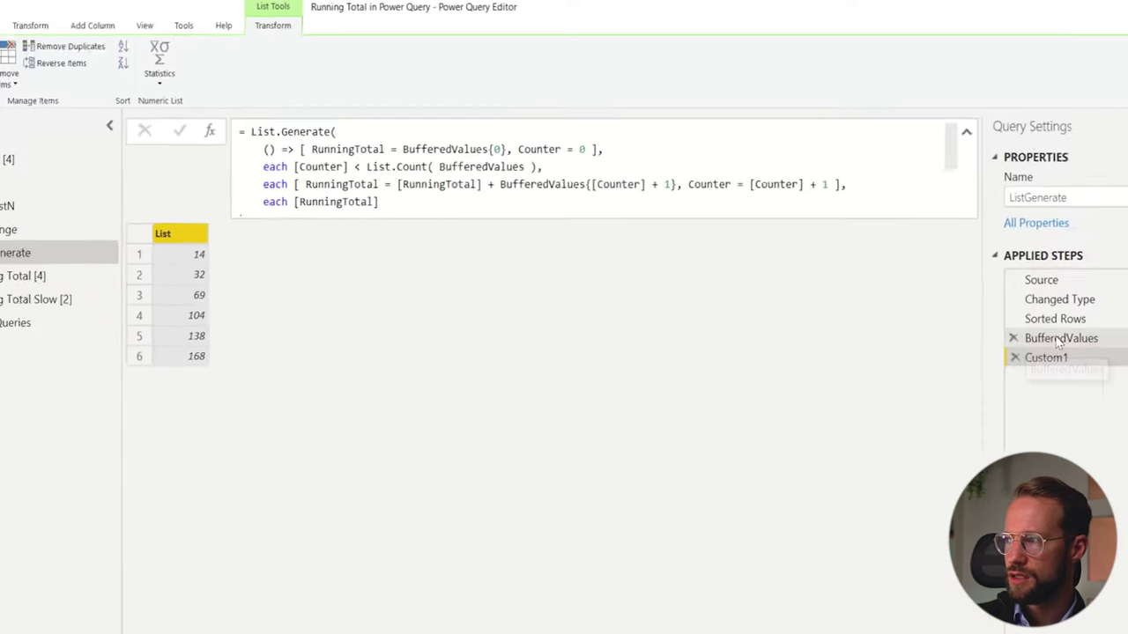
# Compare the values of the BufferedValues step with the running totals in the Custom1 step
pyautogui.click(999, 294)
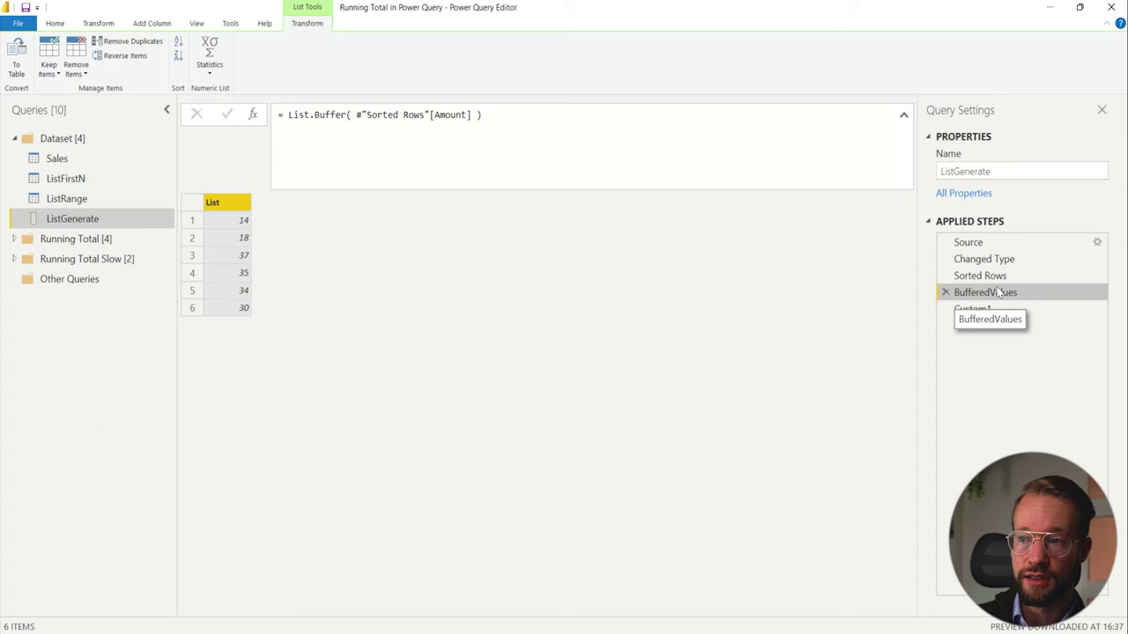
pyautogui.click(991, 309)
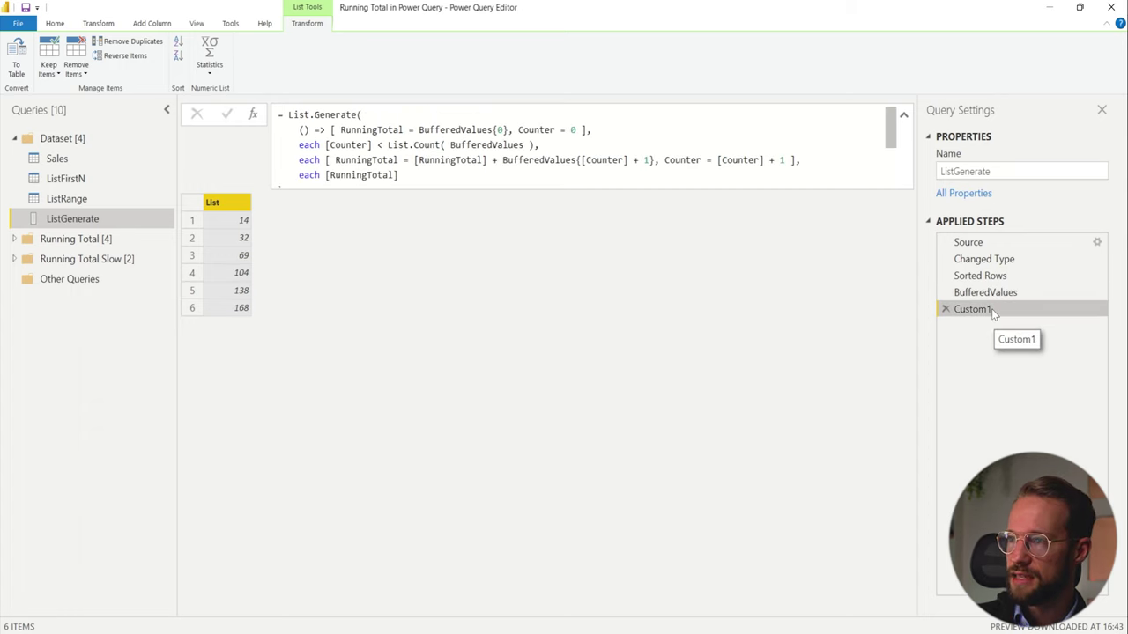
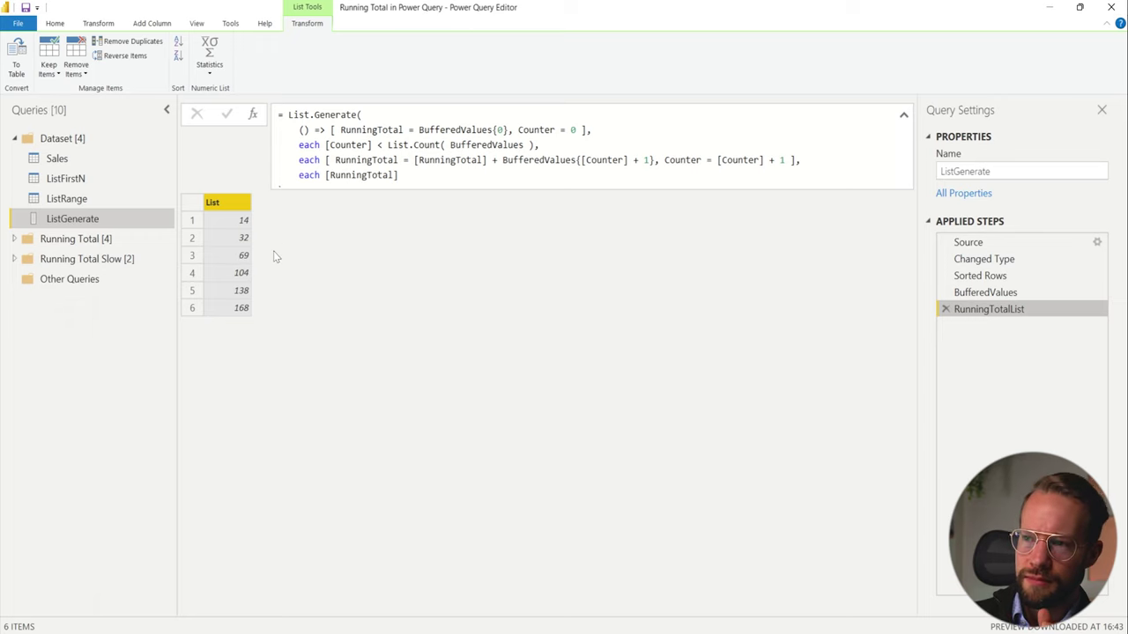
# Rename the Sorted Rows step of the ListGenerate query to MainData
pyautogui.click(995, 278)
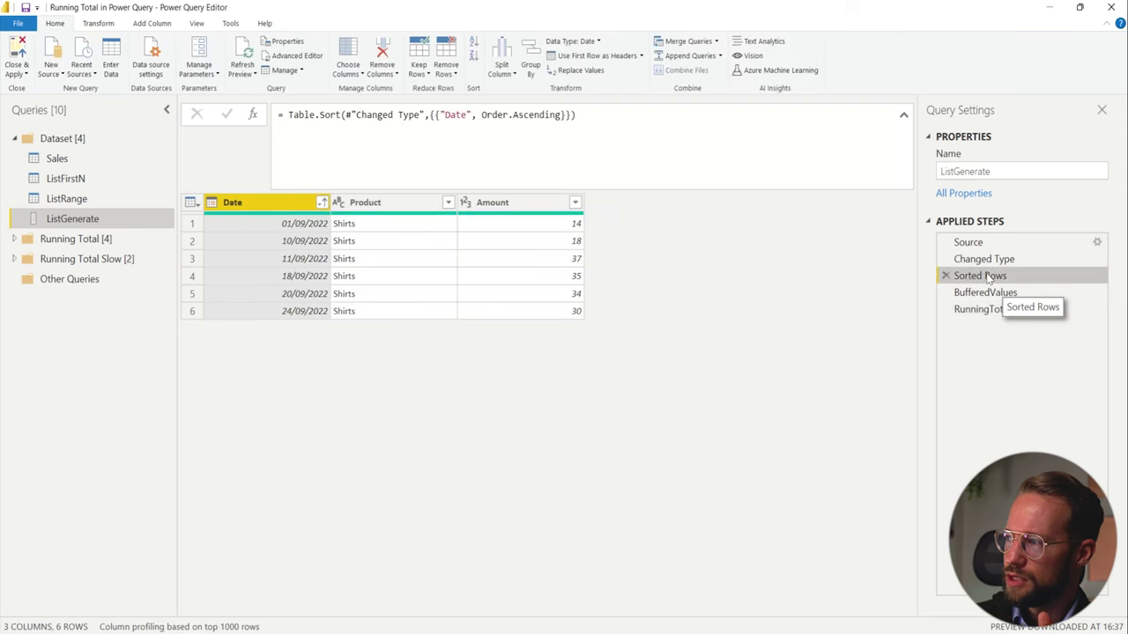
pyautogui.rightClick(995, 280)
pyautogui.click(890, 268)
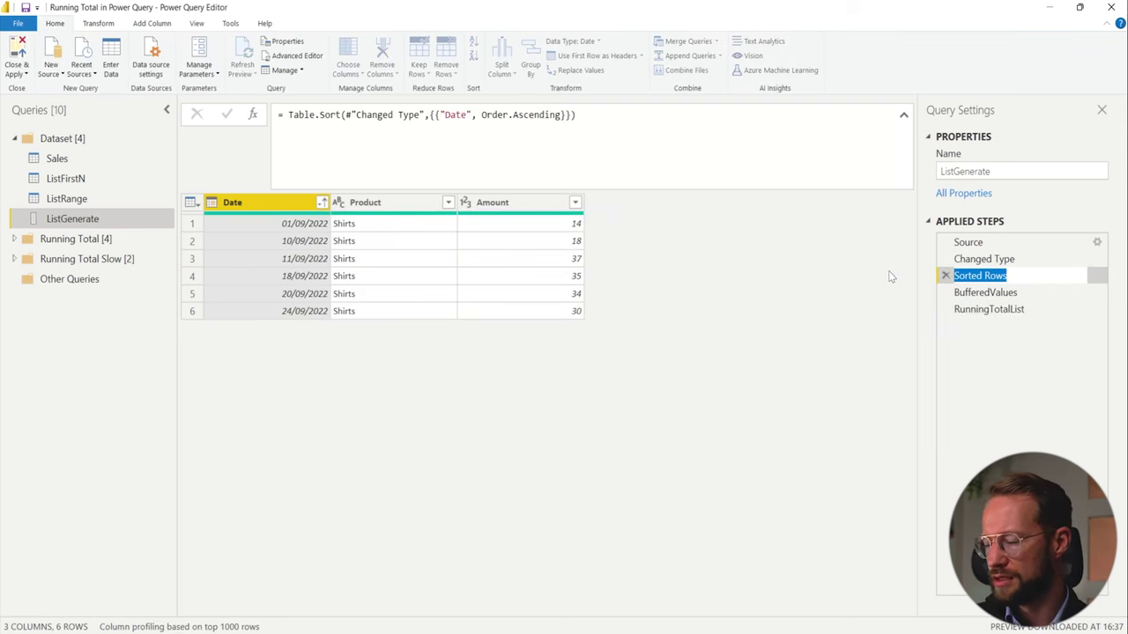
pyautogui.write('Dataset')
pyautogui.hotkey('ctrl', 'BackSpace')
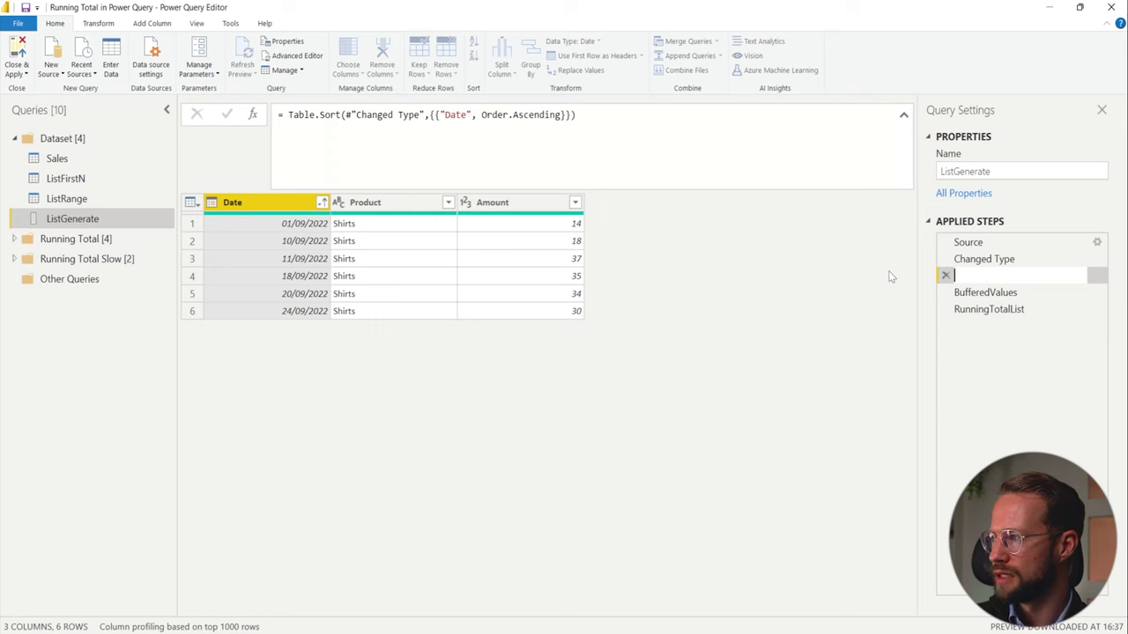
pyautogui.write('MainData')
pyautogui.press('Return')
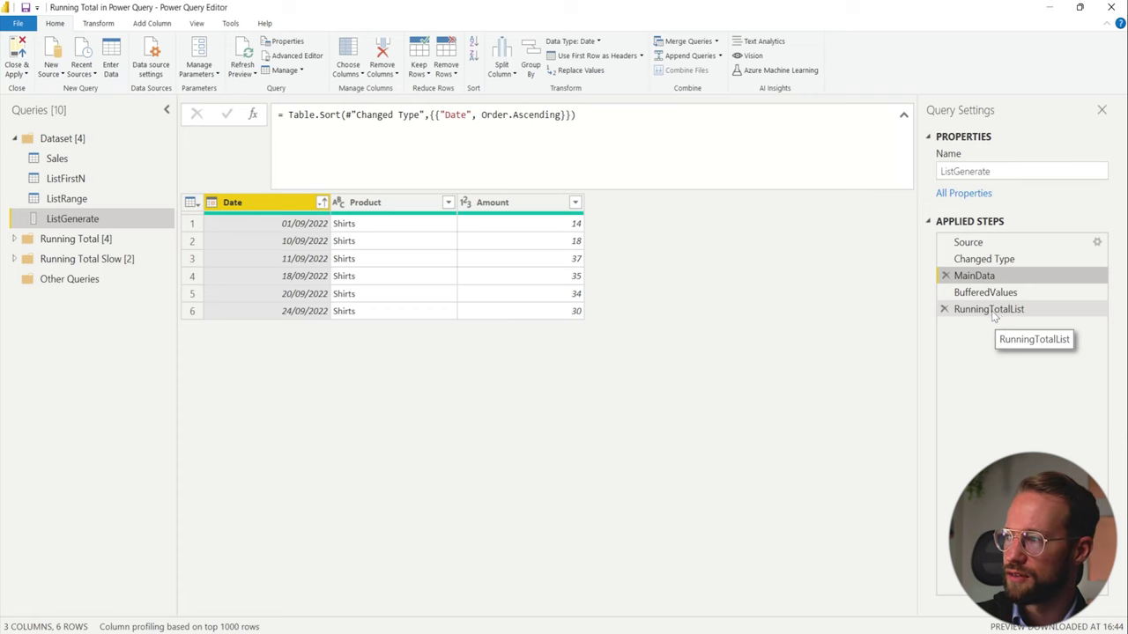
# Compare the table in the MainData step with the list in the RunningTotalList step
pyautogui.click(997, 314)
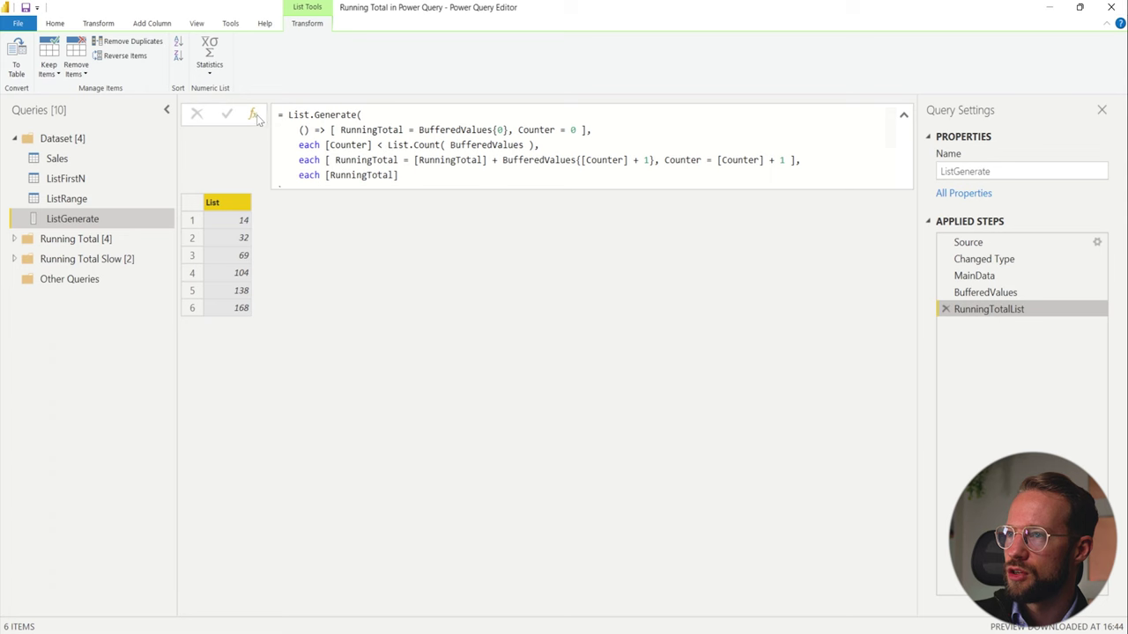
pyautogui.click(969, 279)
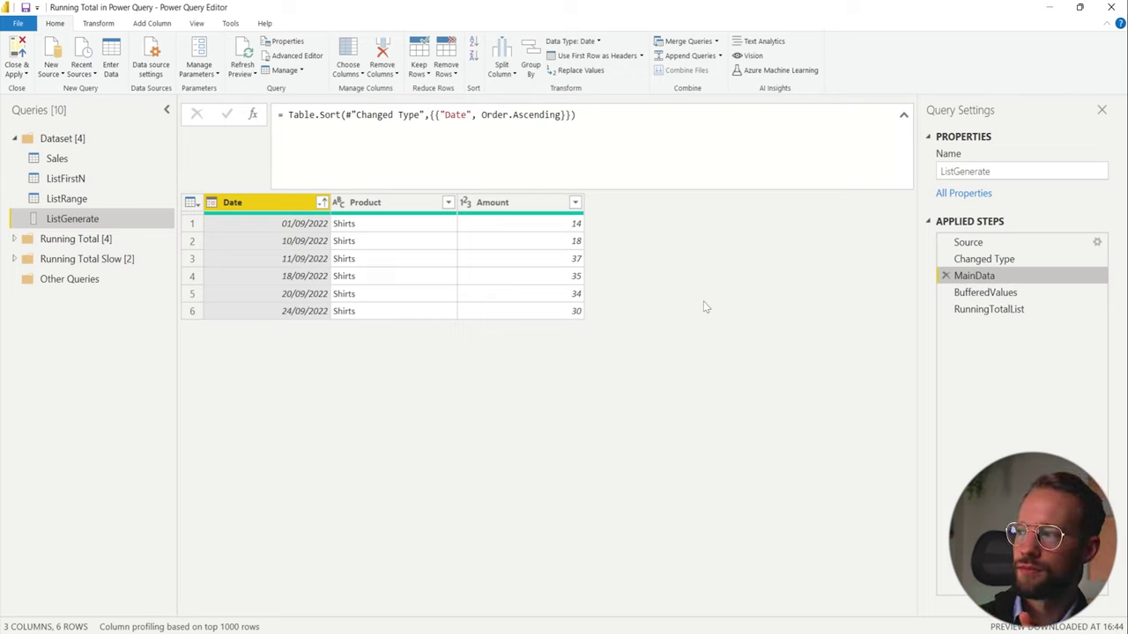
pyautogui.click(151, 26)
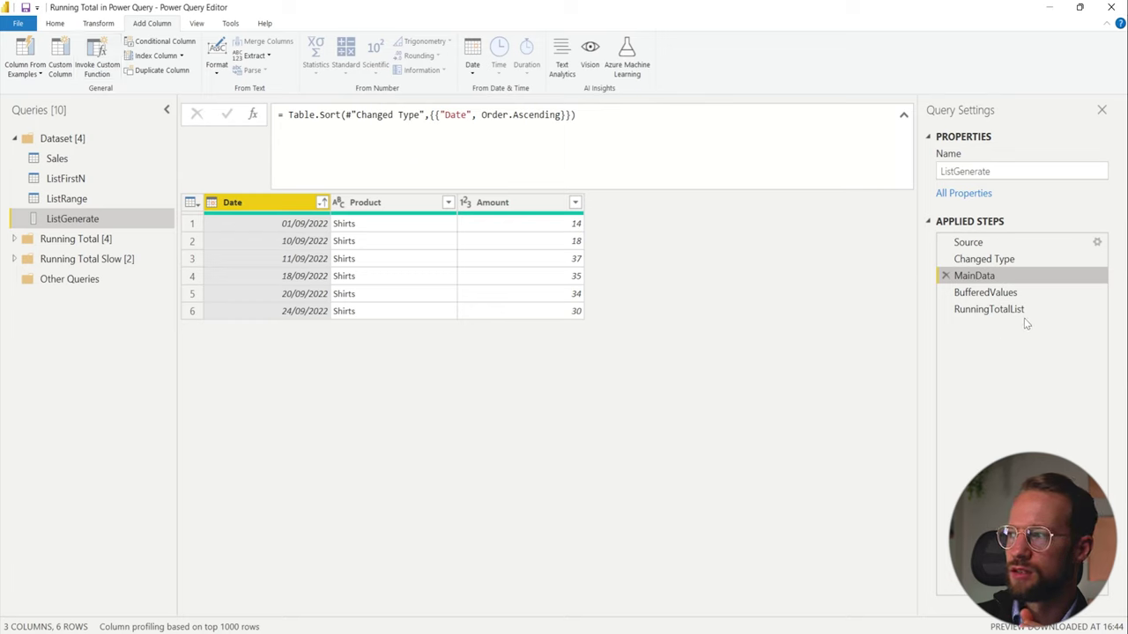
pyautogui.click(996, 311)
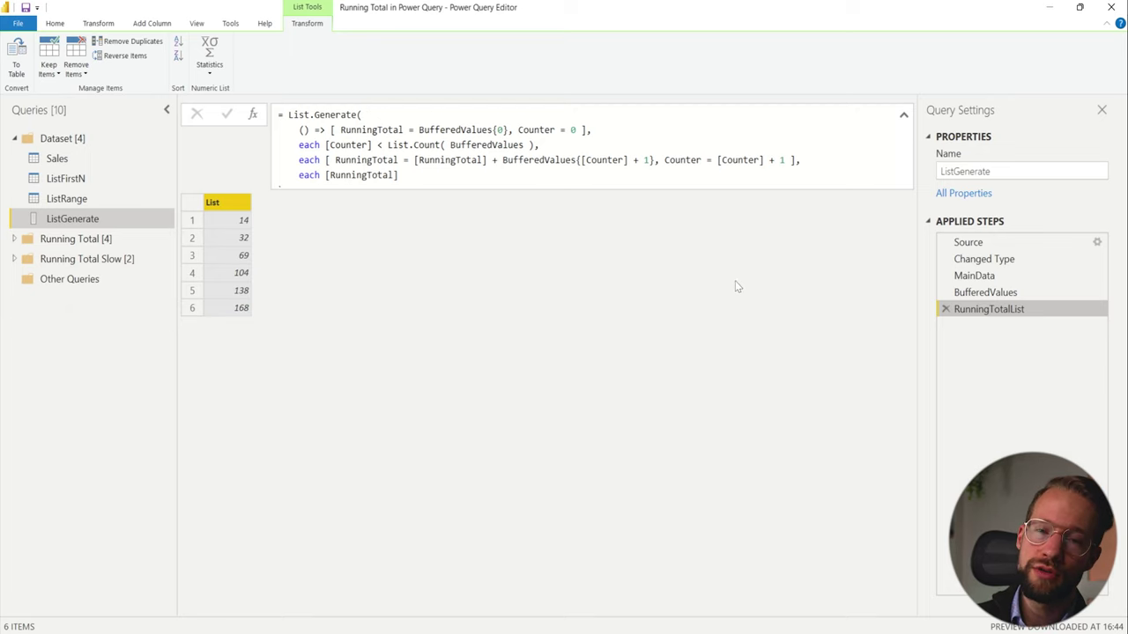
pyautogui.click(991, 273)
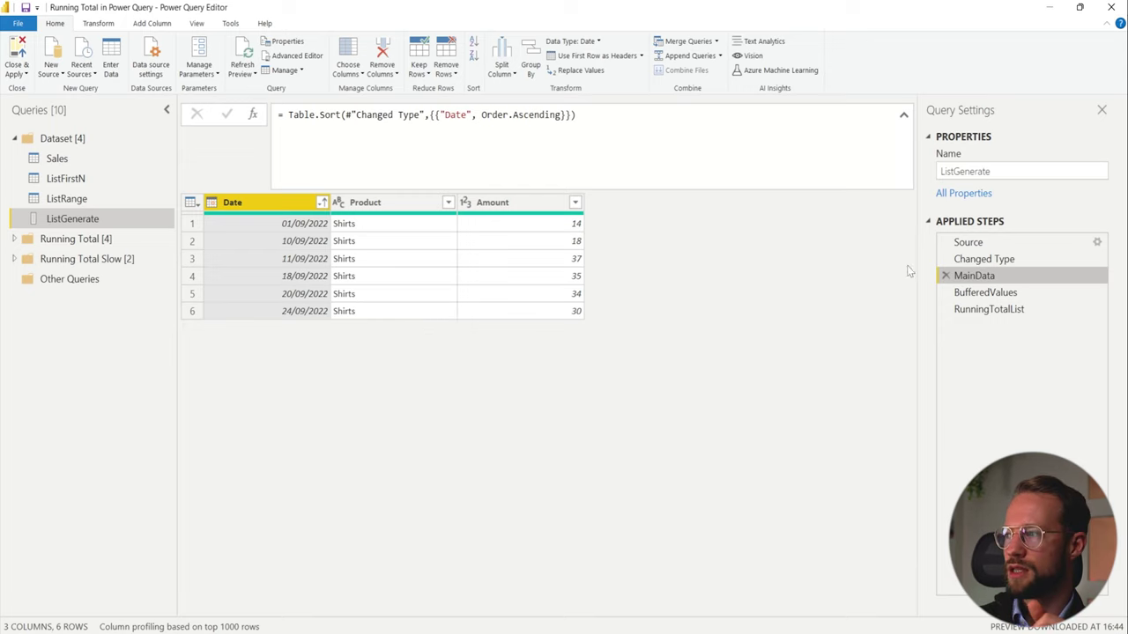
# Add a custom step after RunningTotalList and make its formula refer to MainData
pyautogui.click(986, 308)
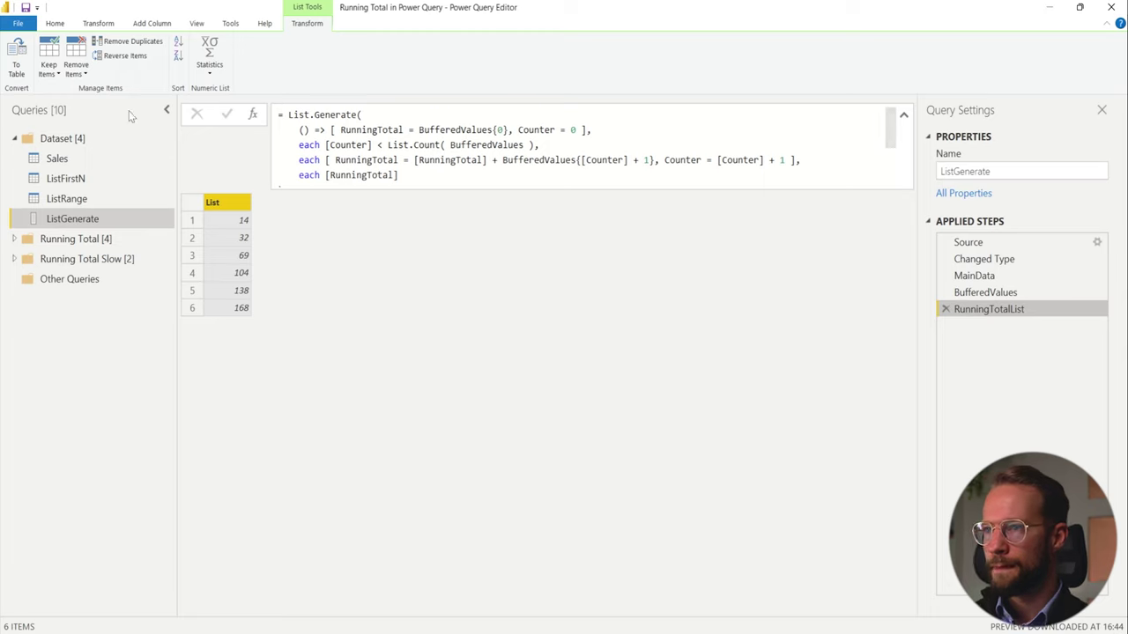
pyautogui.click(254, 117)
pyautogui.click(347, 114)
pyautogui.doubleClick(355, 118)
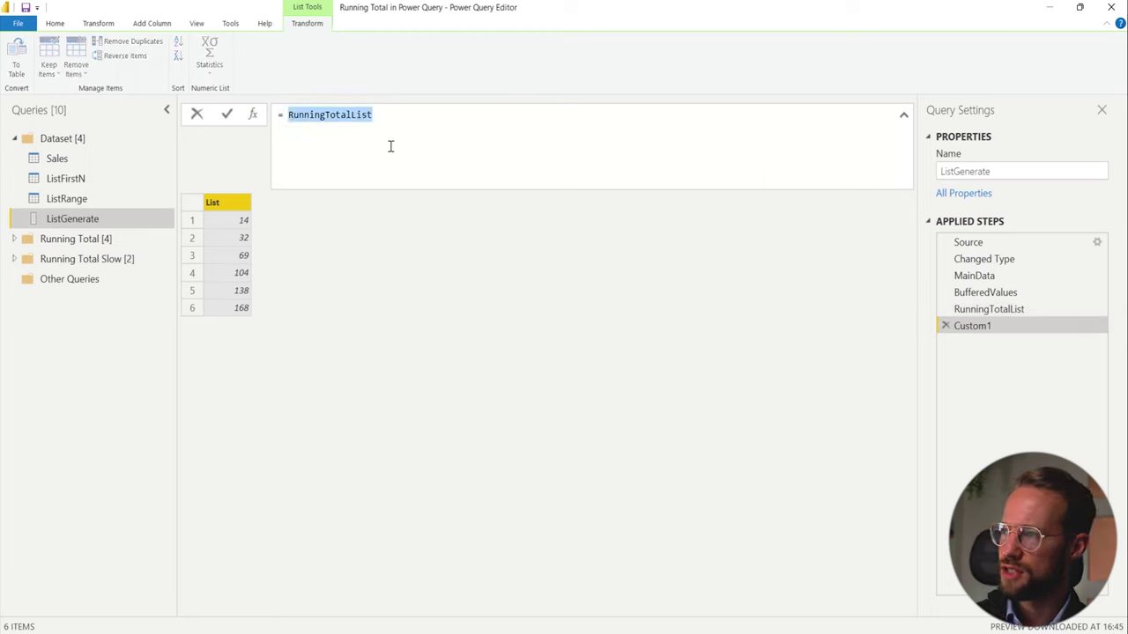
pyautogui.write('MainData')
pyautogui.press('Return')
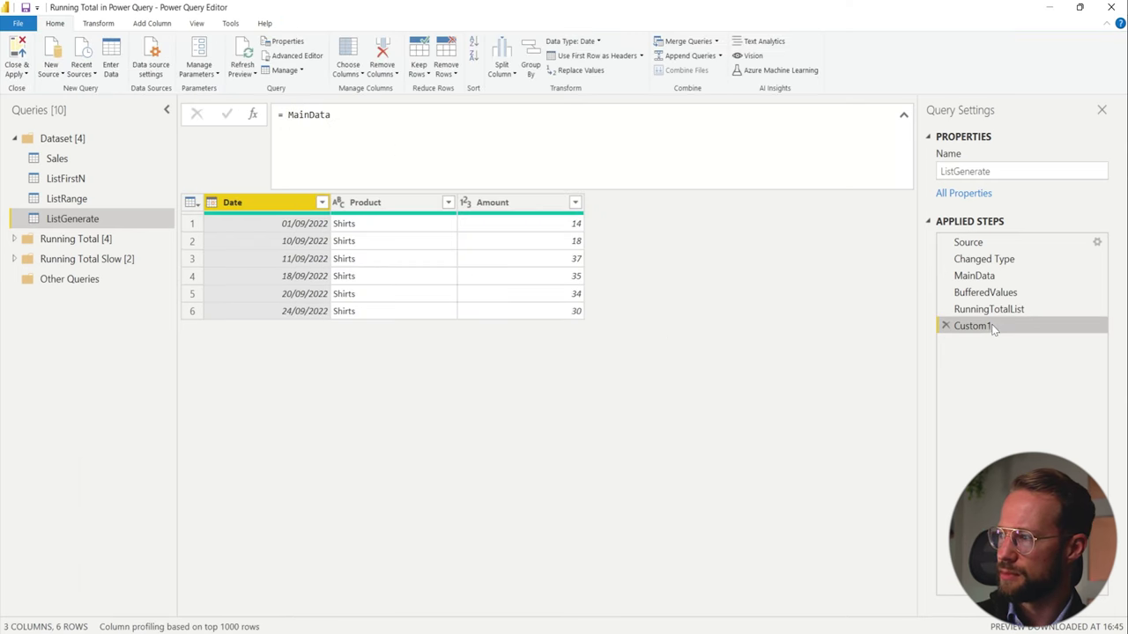
# Rename the new Custom1 step to Consolidation
pyautogui.rightClick(992, 327)
pyautogui.click(862, 313)
pyautogui.write('Consolidation')
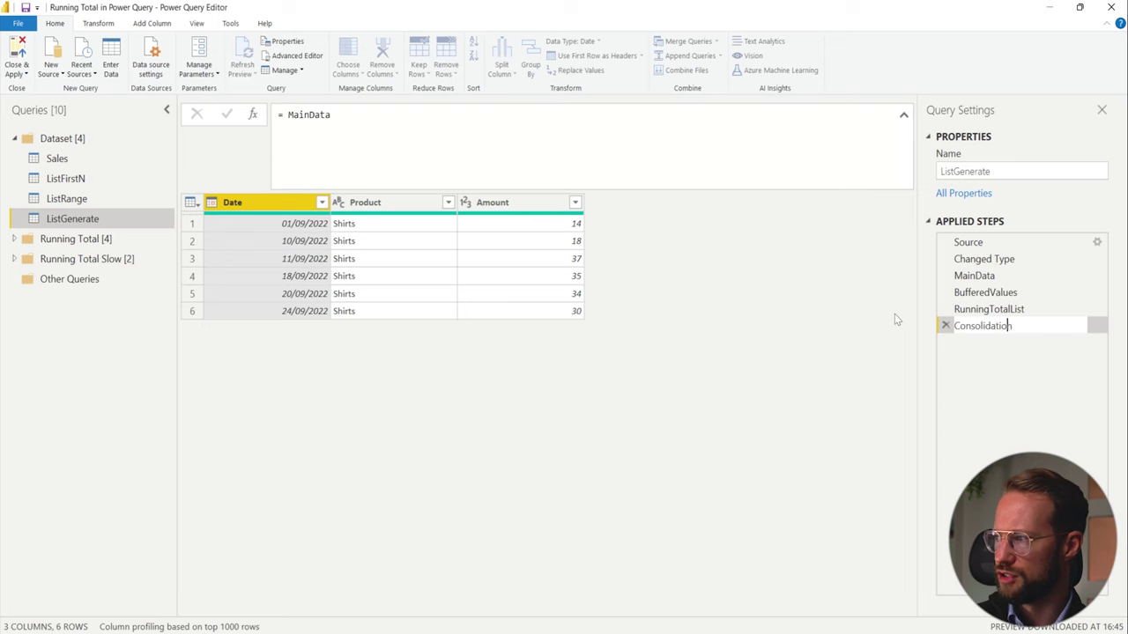
pyautogui.press('Return')
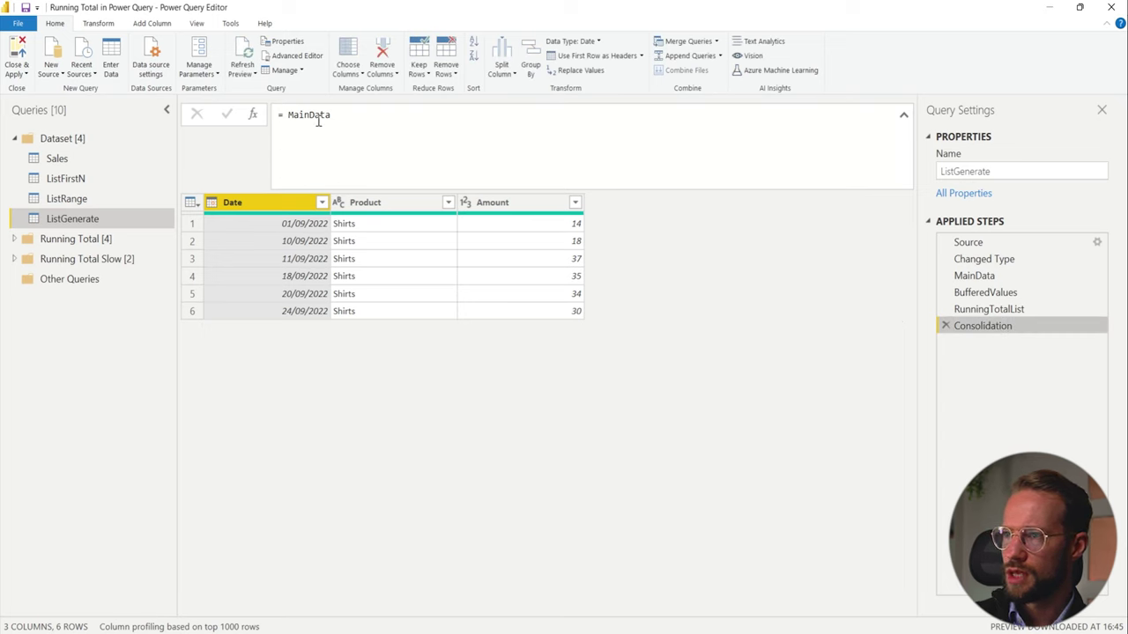
# Wrap MainData in Table.ToColumns in the Consolidation formula, apply it, and inspect each list it returns
pyautogui.click(289, 116)
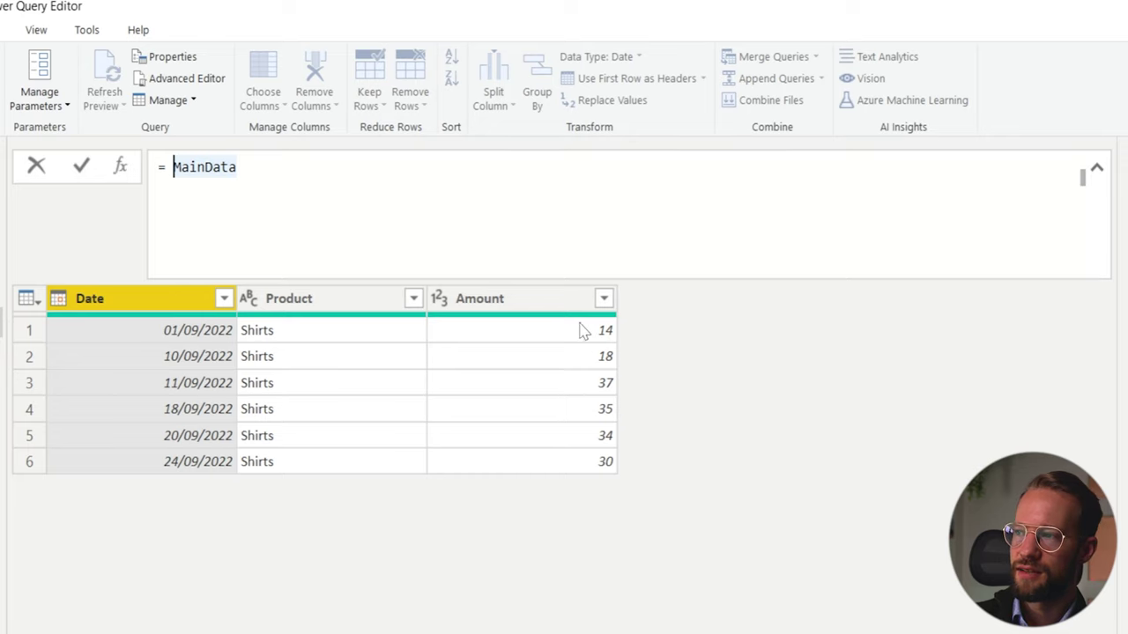
pyautogui.write('Table.ToC')
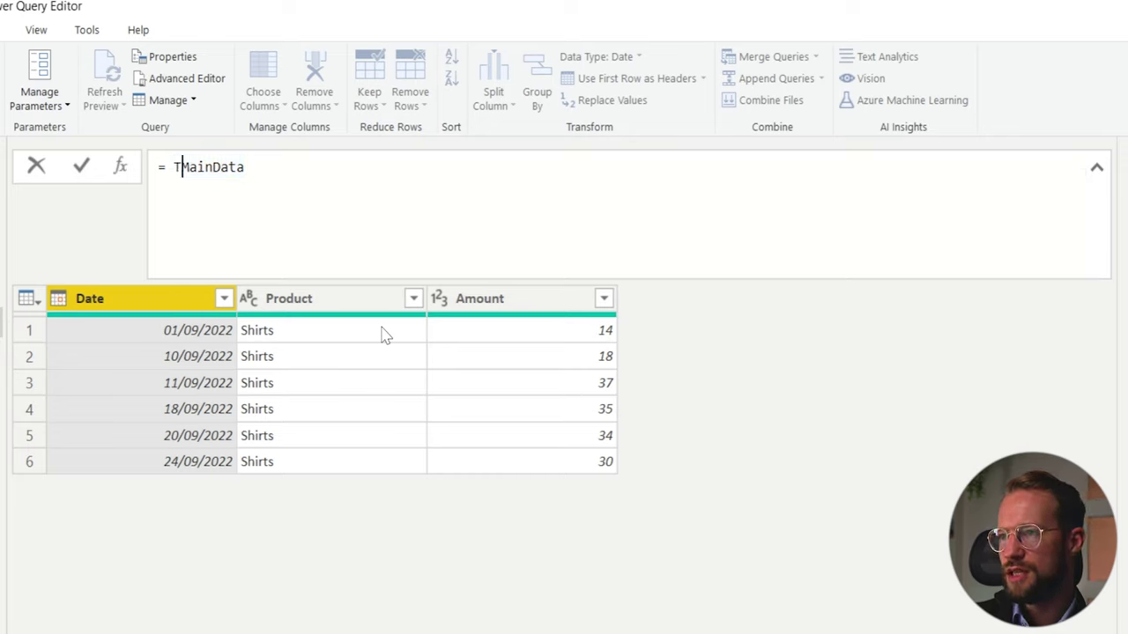
pyautogui.write('olumns(')
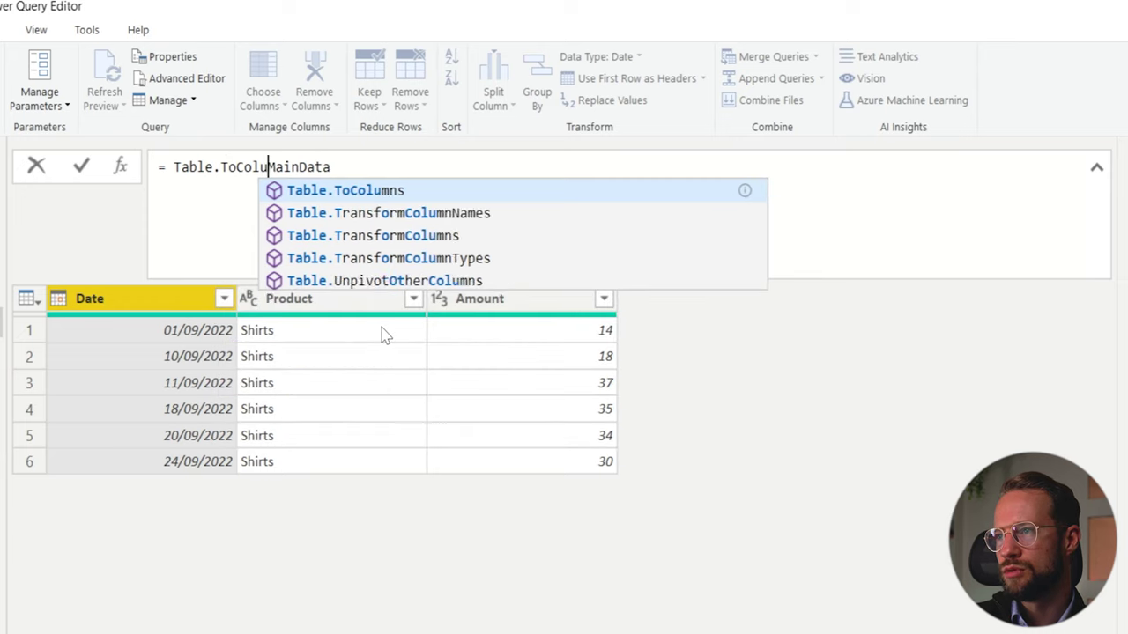
pyautogui.press('End')
pyautogui.write(')')
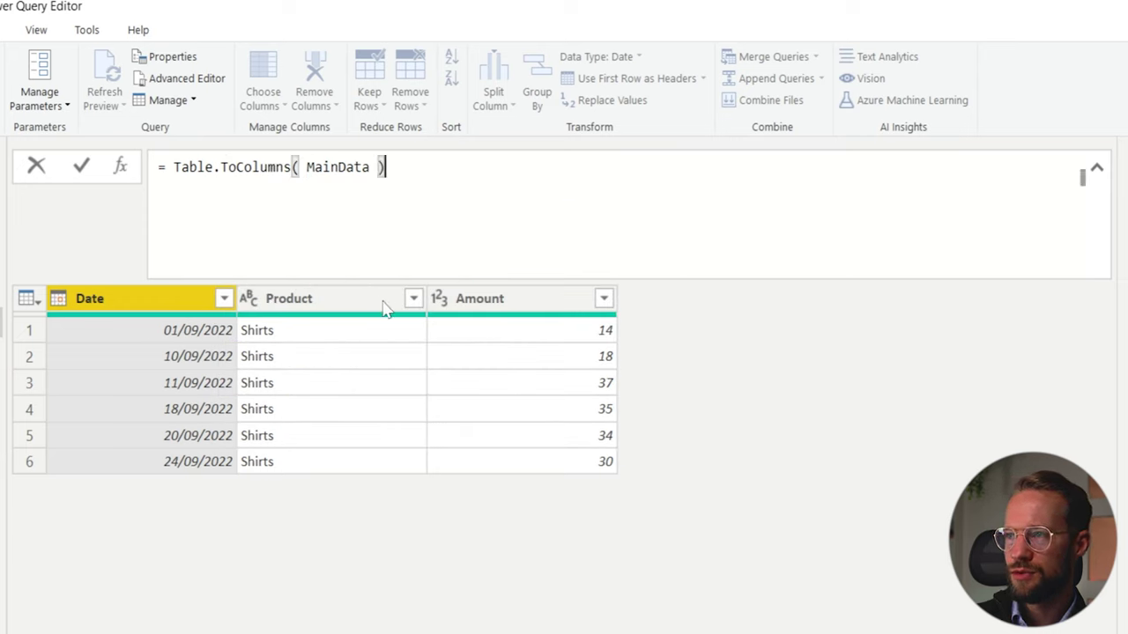
pyautogui.press('Return')
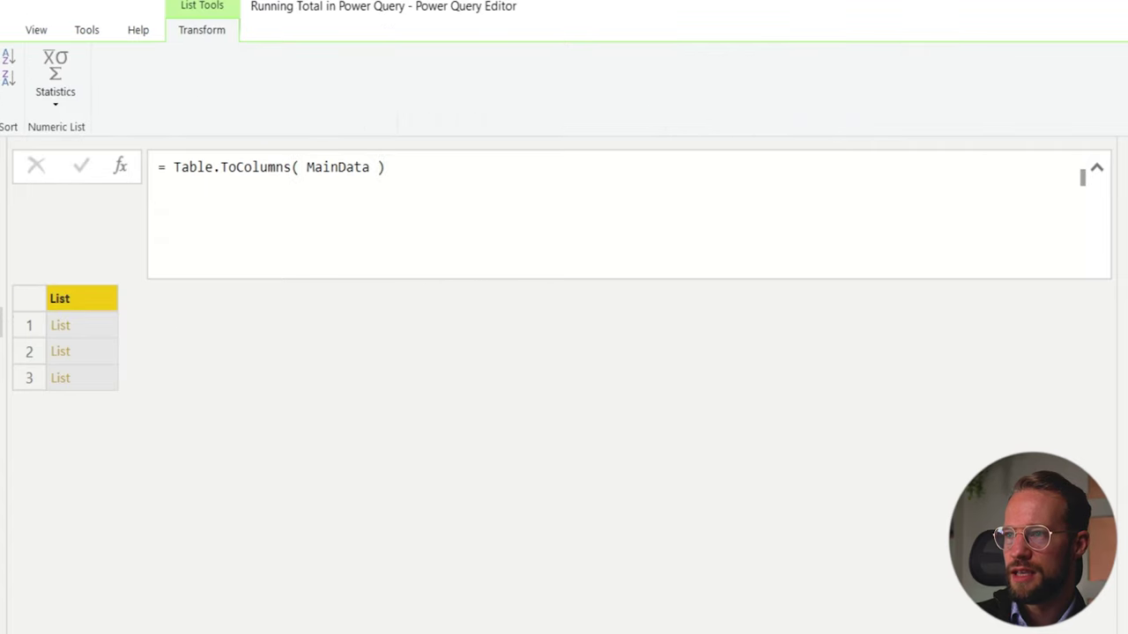
pyautogui.click(106, 328)
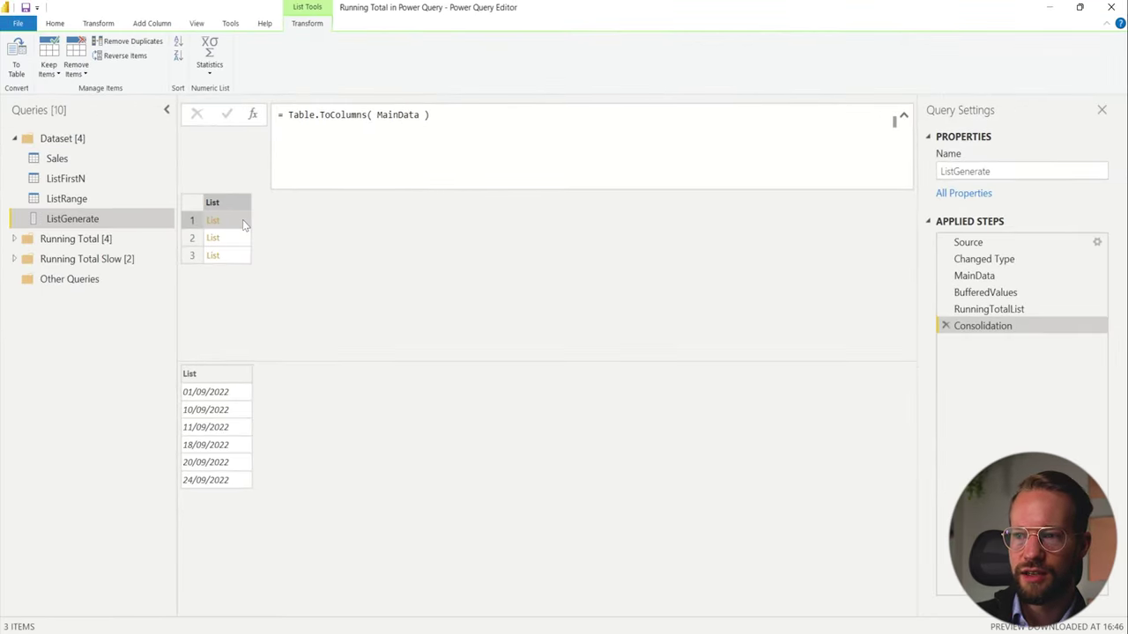
pyautogui.press('Down')
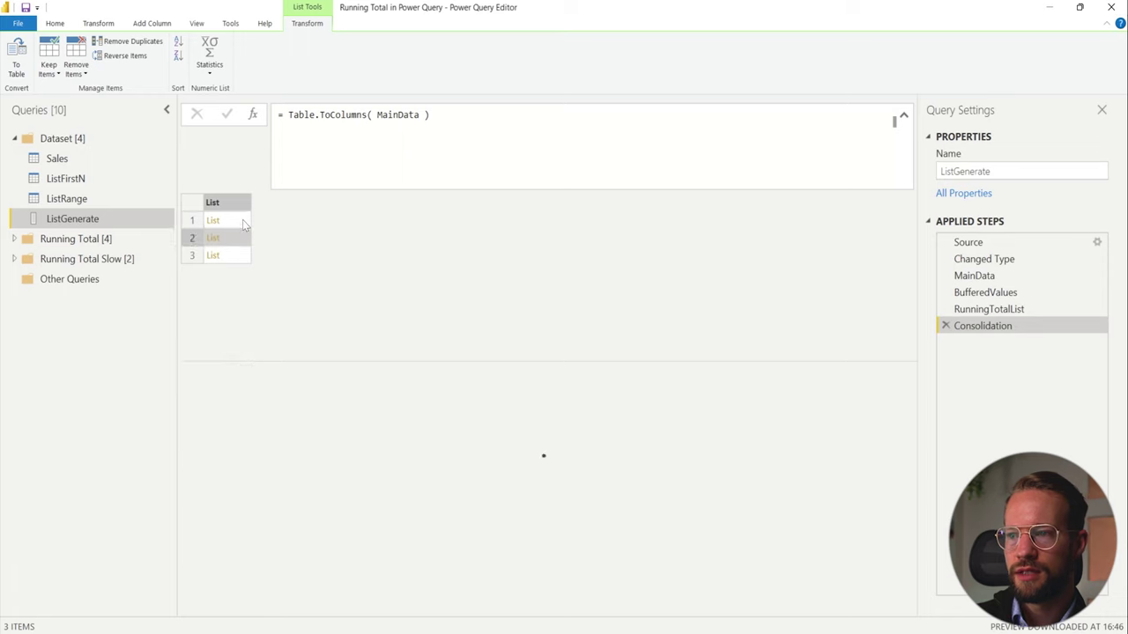
pyautogui.press('Down')
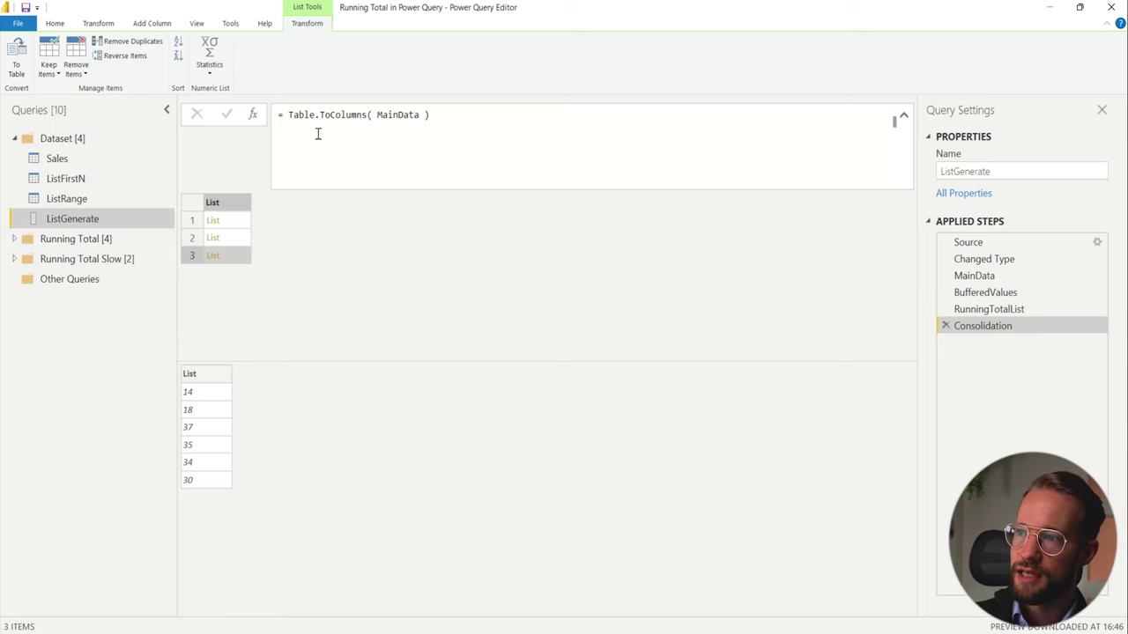
# Append & RunningTotalList to the Table.ToColumns formula, apply it, and inspect the items of the combined list
pyautogui.click(431, 121)
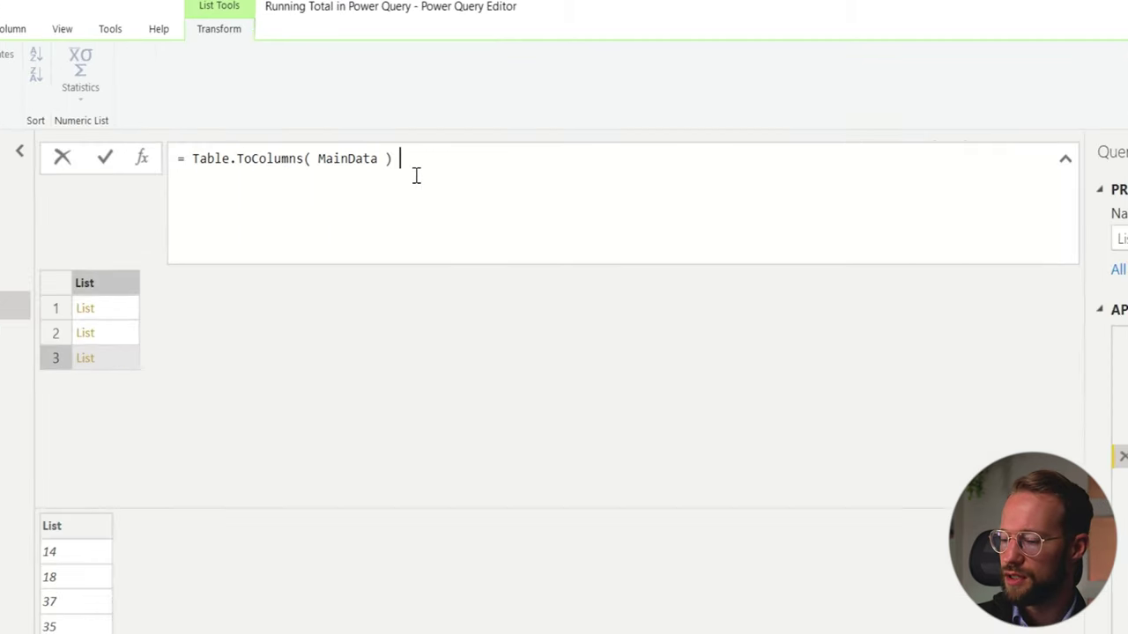
pyautogui.write('& RunningTotalList')
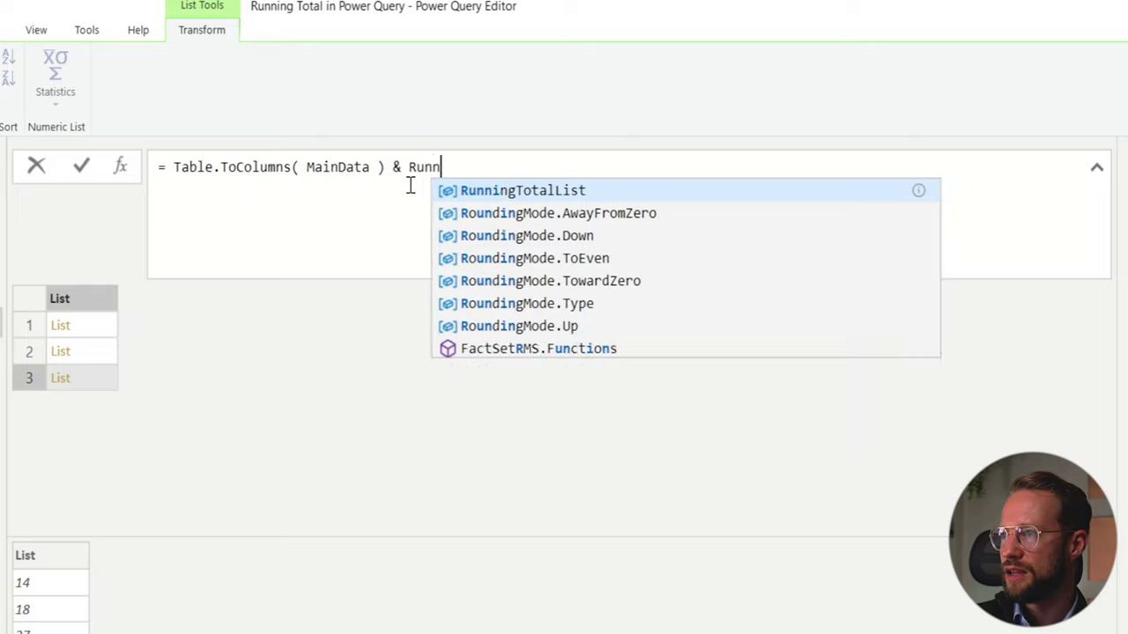
pyautogui.press('Return')
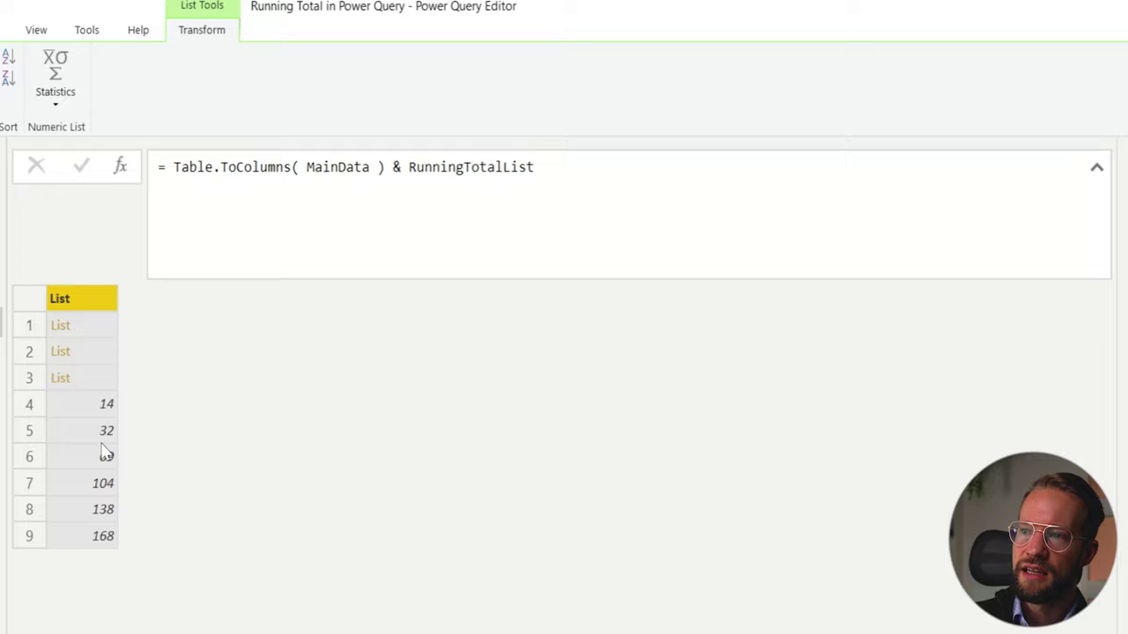
pyautogui.click(79, 377)
pyautogui.click(88, 325)
pyautogui.click(89, 352)
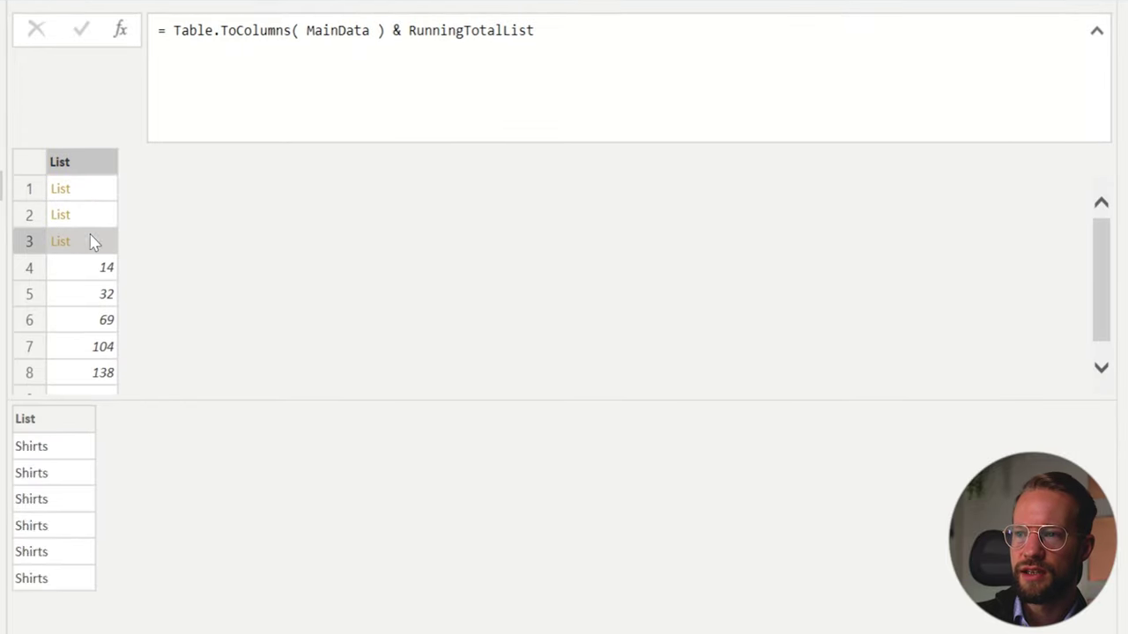
pyautogui.click(103, 272)
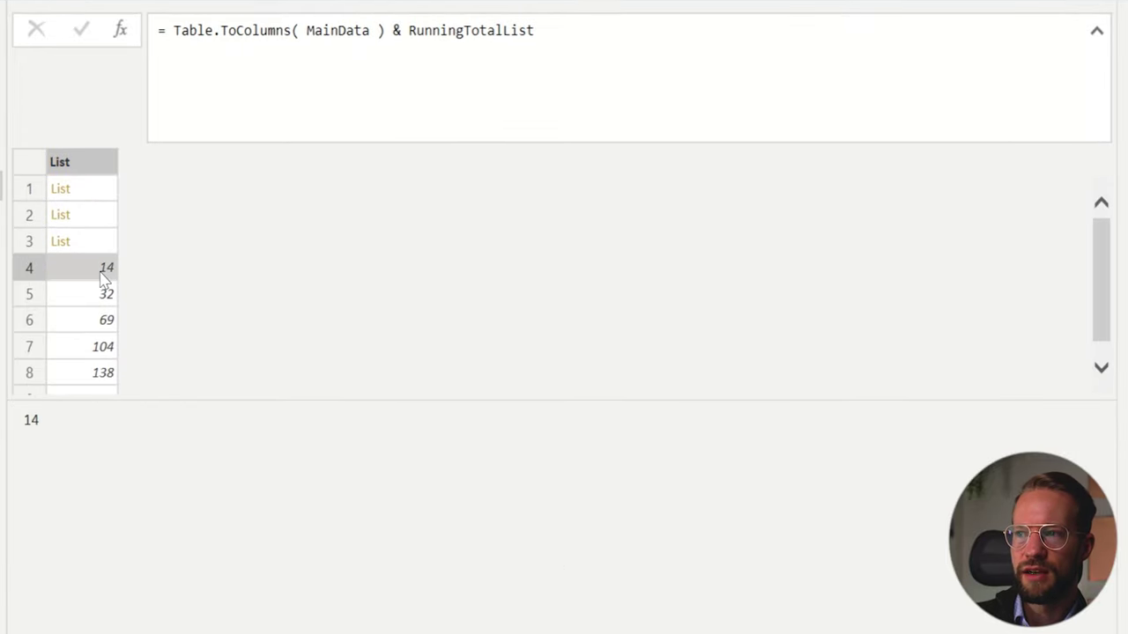
# Enclose RunningTotalList in curly braces in the Consolidation formula so it is added as a single list, and apply the formula
pyautogui.doubleClick(416, 28)
pyautogui.press('Left')
pyautogui.write('{')
pyautogui.hotkey('ctrl', 'shift', 'Right')
pyautogui.press('End')
pyautogui.write('}')
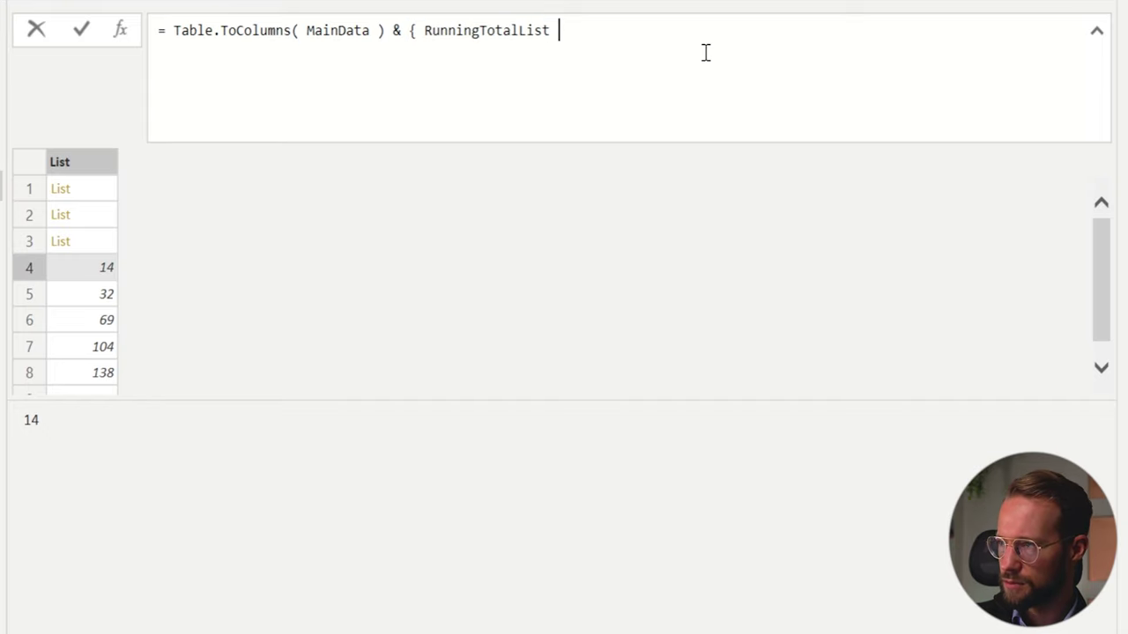
pyautogui.press('Return')
# Inspect the contents of the nested lists in the Consolidation step one by one
pyautogui.click(89, 188)
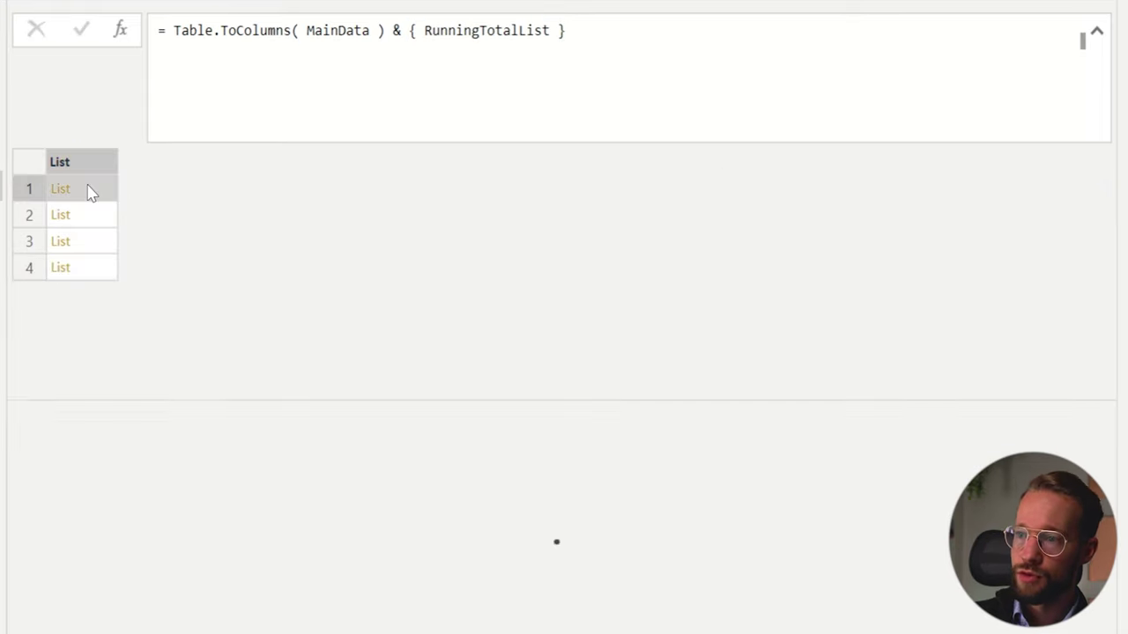
pyautogui.press('Down')
pyautogui.press('Down')
pyautogui.press('Down')
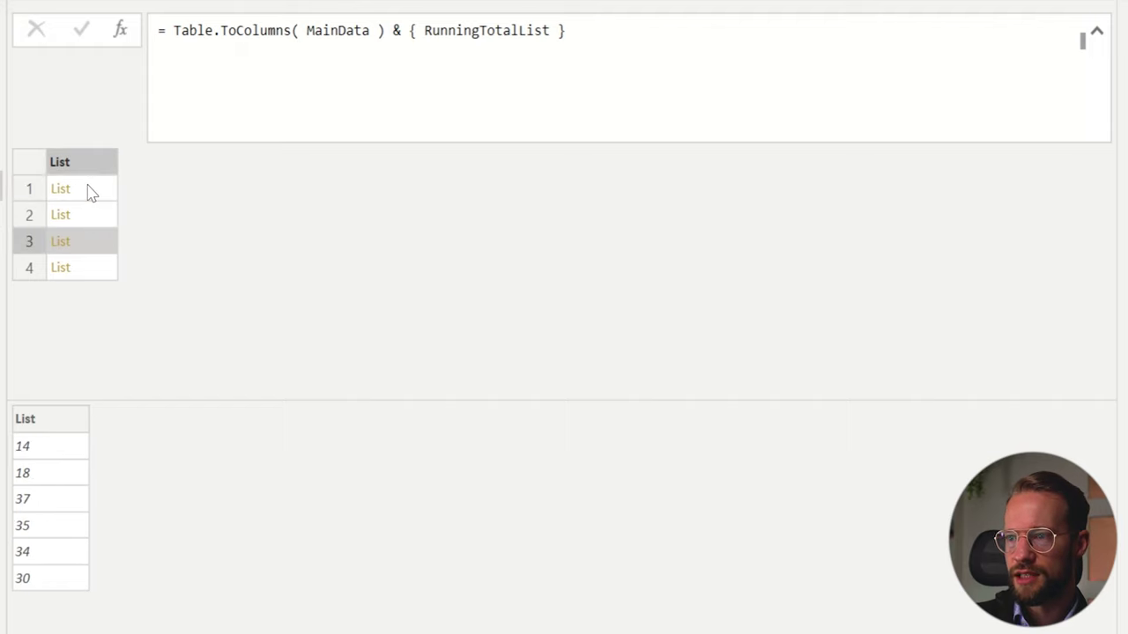
pyautogui.press('Up')
pyautogui.press('Up')
pyautogui.press('Up')
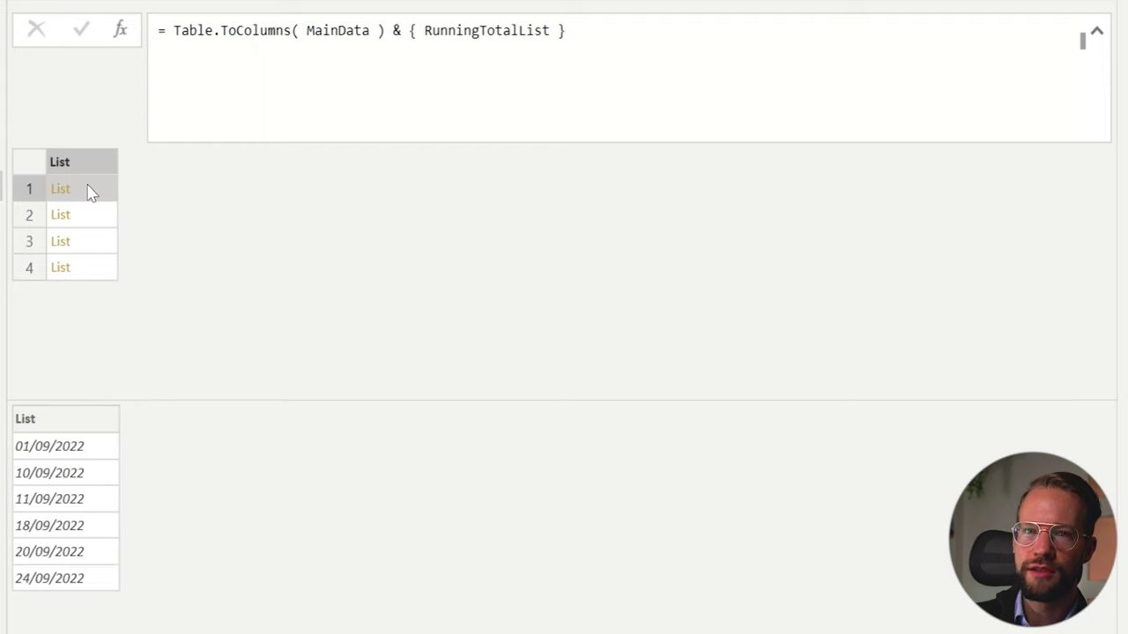
# Open a Table.FromList call on the line above Table.ToColumns in the Consolidation formula
pyautogui.click(172, 37)
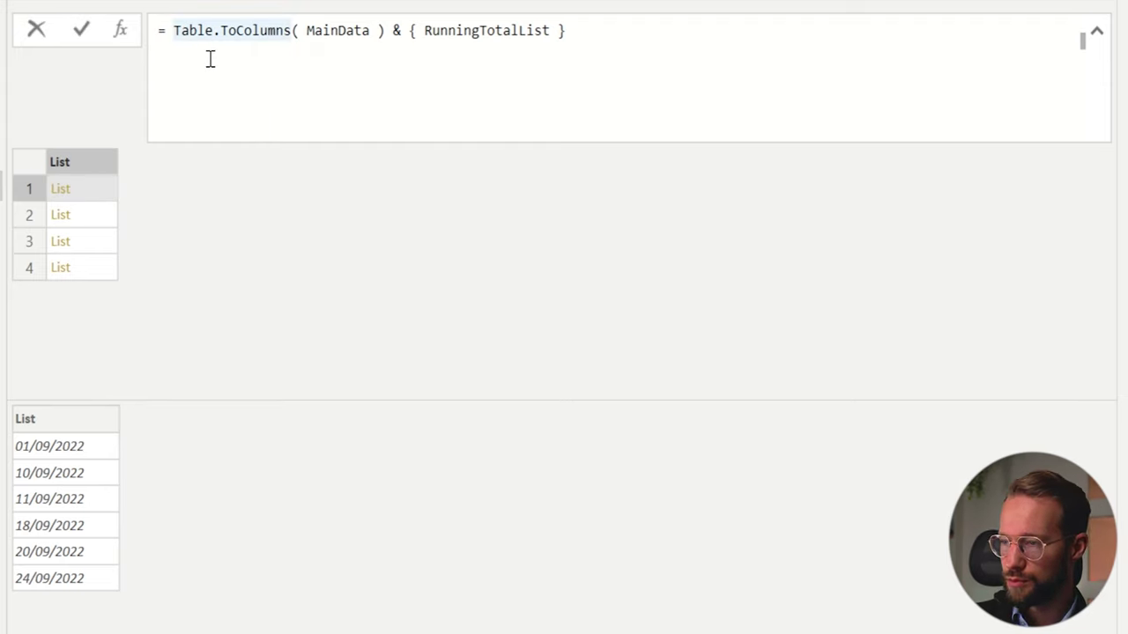
pyautogui.hotkey('shift', 'Return')
pyautogui.press('Up')
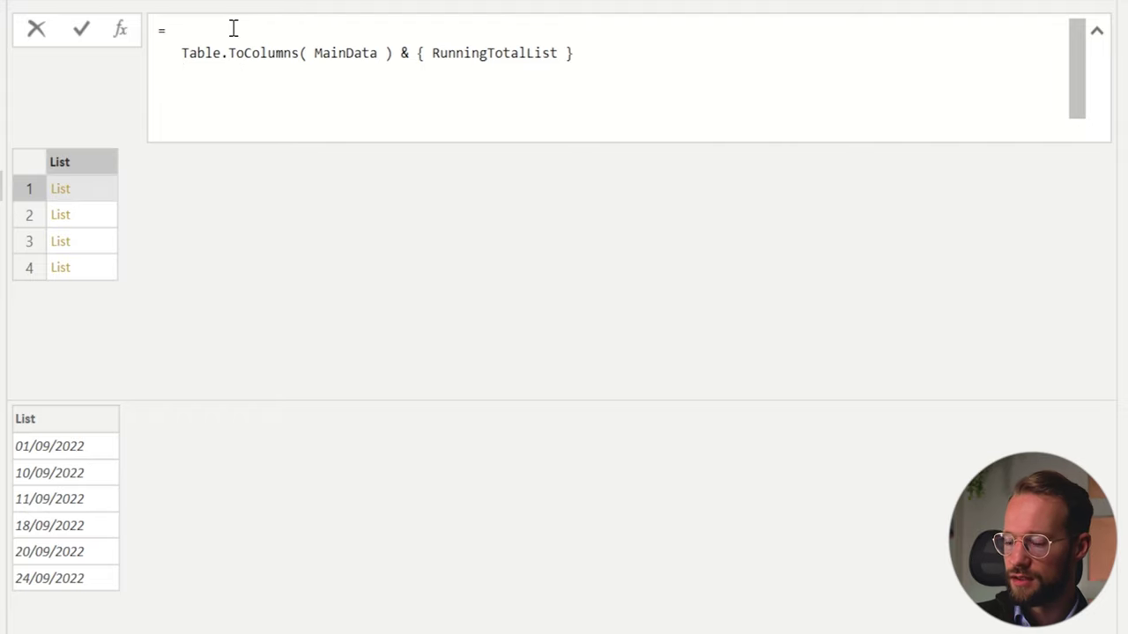
pyautogui.write('Table.From')
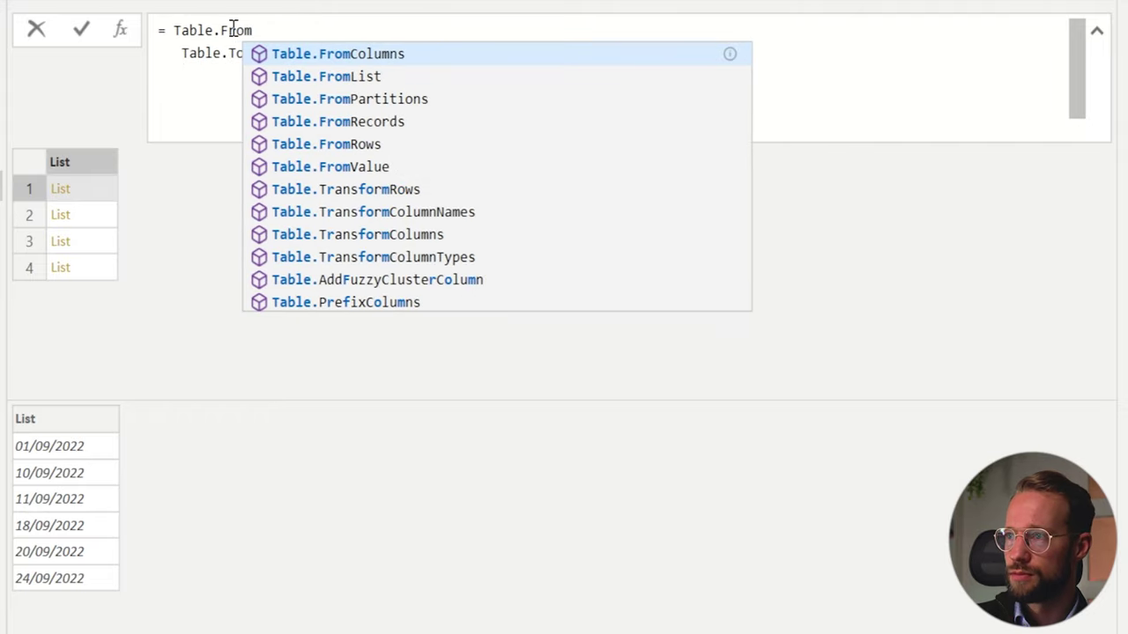
pyautogui.write('List(')
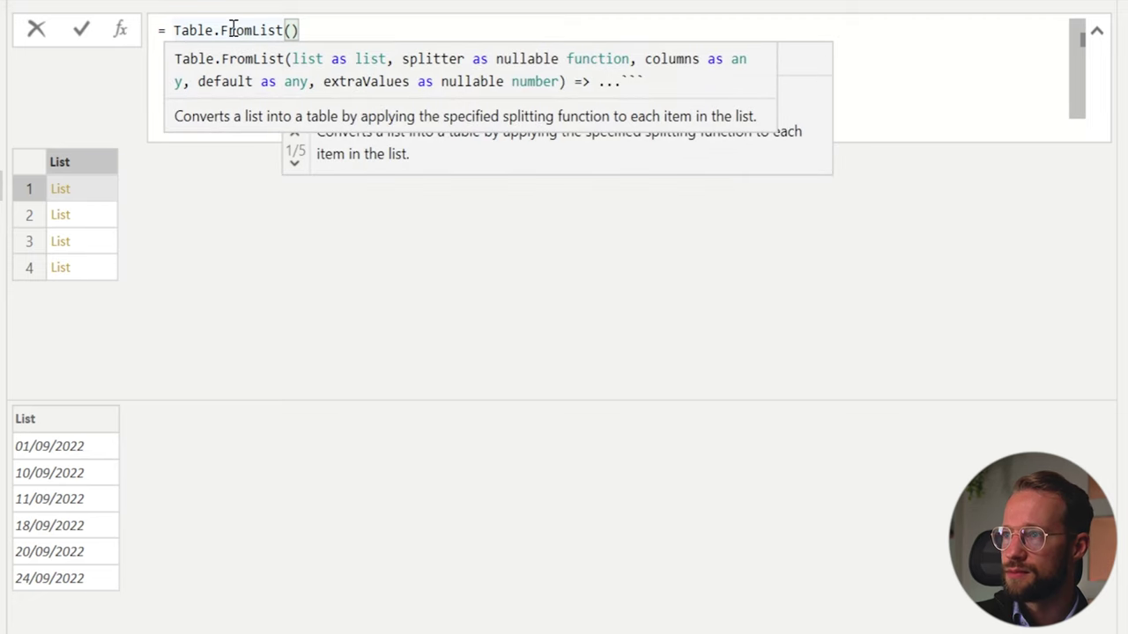
pyautogui.press('super+shift+m')
pyautogui.press('Escape')
pyautogui.click(312, 33)
pyautogui.press('BackSpace')
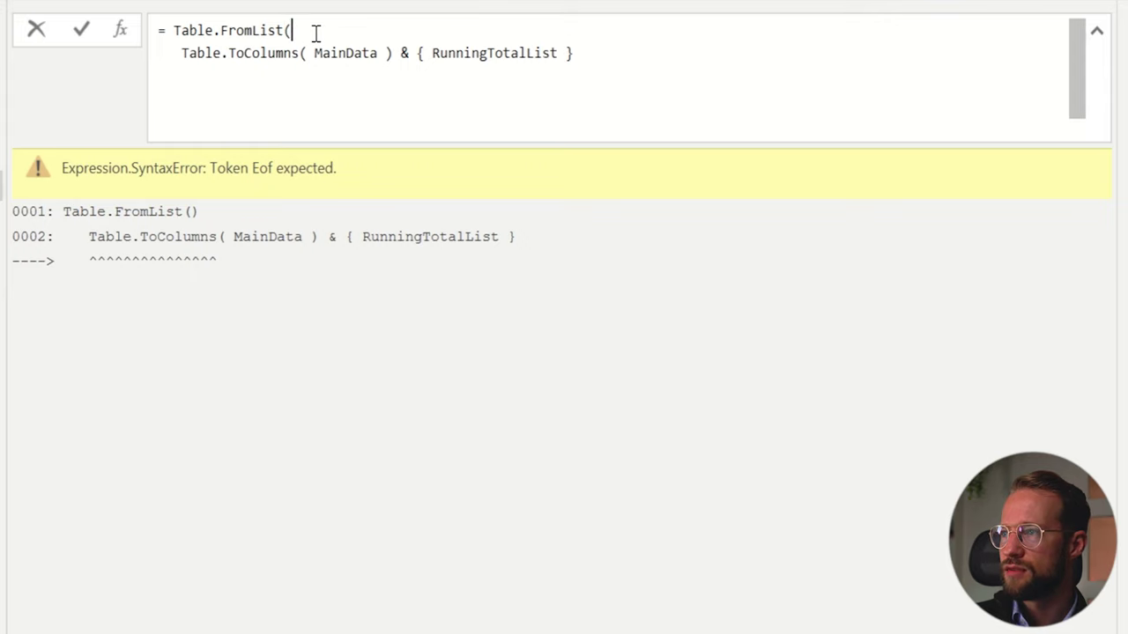
# Try to close the Table.FromList call directly after { RunningTotalList } and apply the formula
pyautogui.click(599, 53)
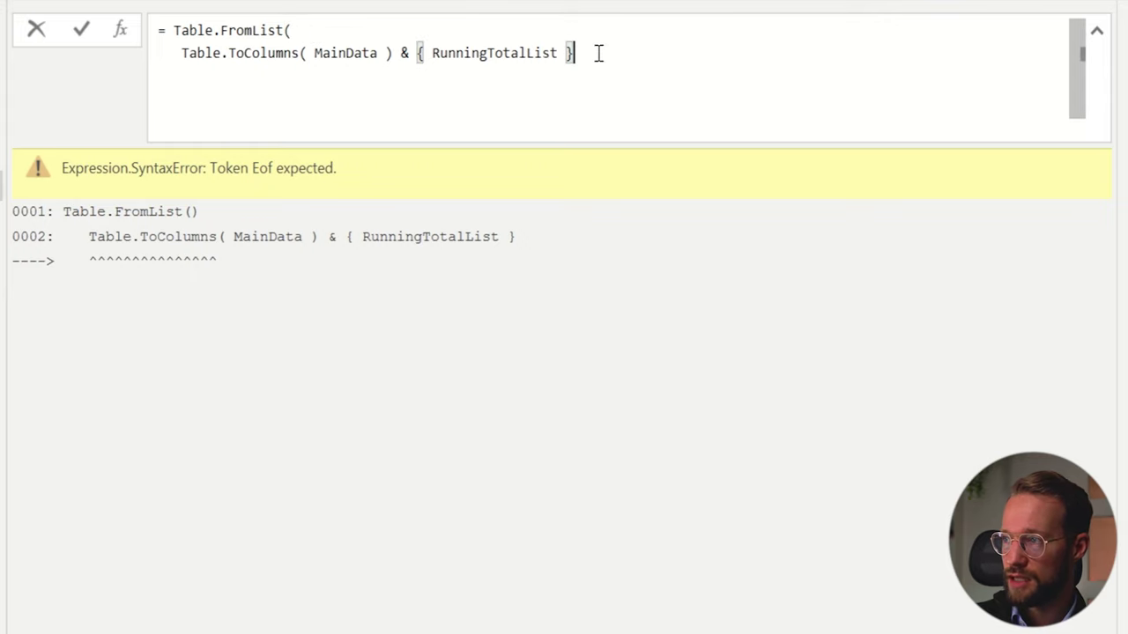
pyautogui.write(',')
pyautogui.press('Return')
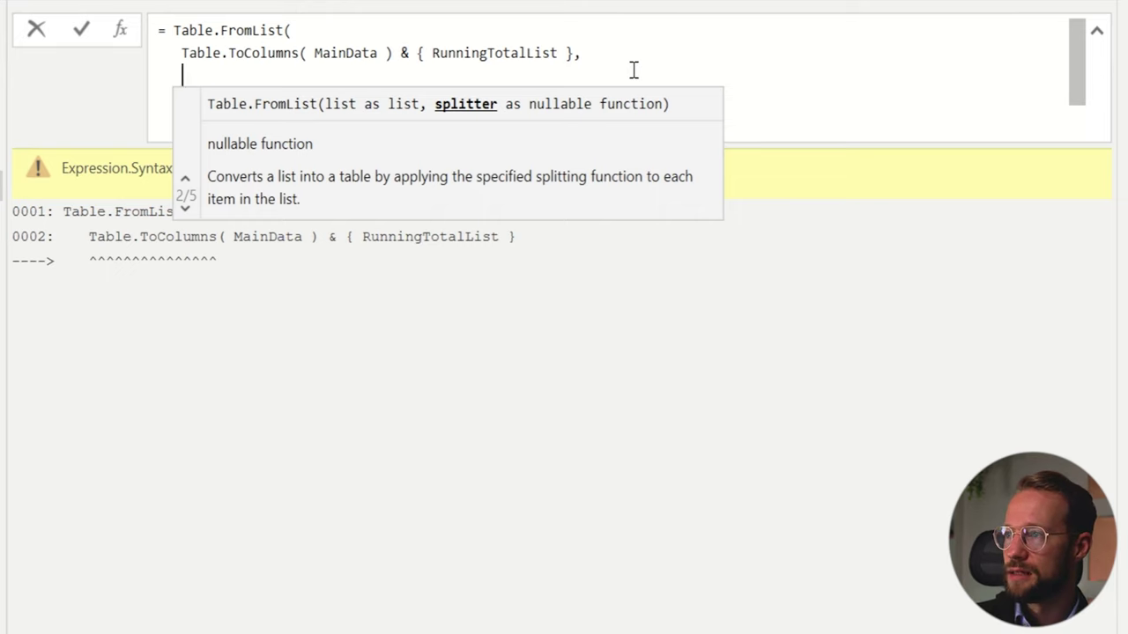
pyautogui.press('BackSpace')
pyautogui.press('BackSpace')
pyautogui.press('BackSpace')
pyautogui.write(')')
pyautogui.press('Return')
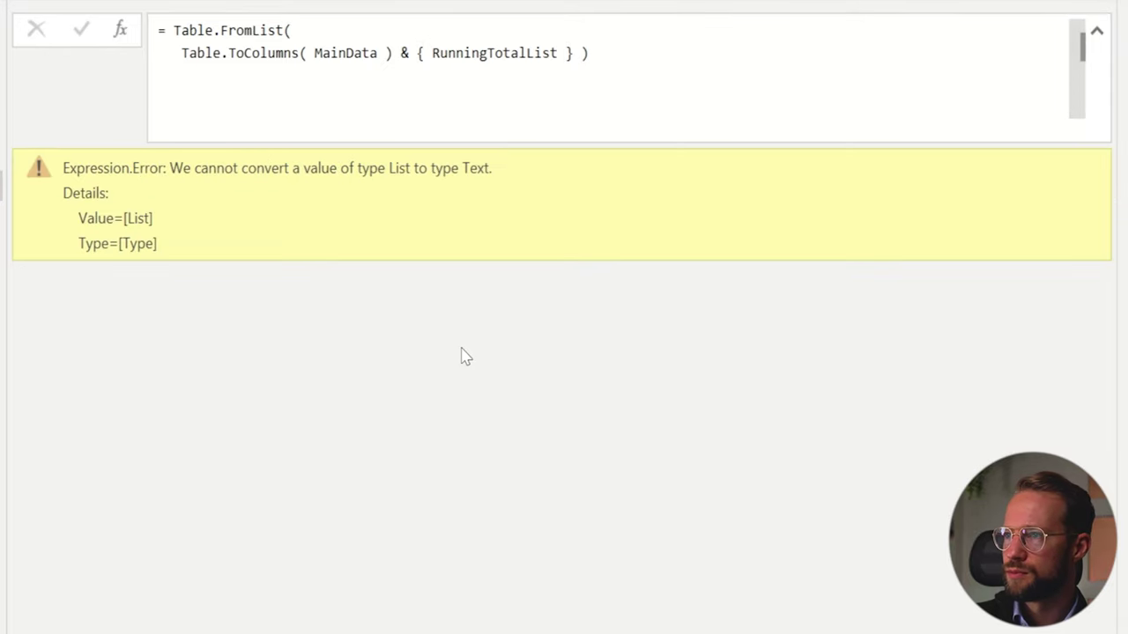
# Replace the closing parenthesis with a comma and add Table.ColumnNames( MainData) & as the next argument on a new line
pyautogui.click(667, 73)
pyautogui.press('BackSpace')
pyautogui.press('BackSpace')
pyautogui.write(',')
pyautogui.hotkey('shift', 'Return')
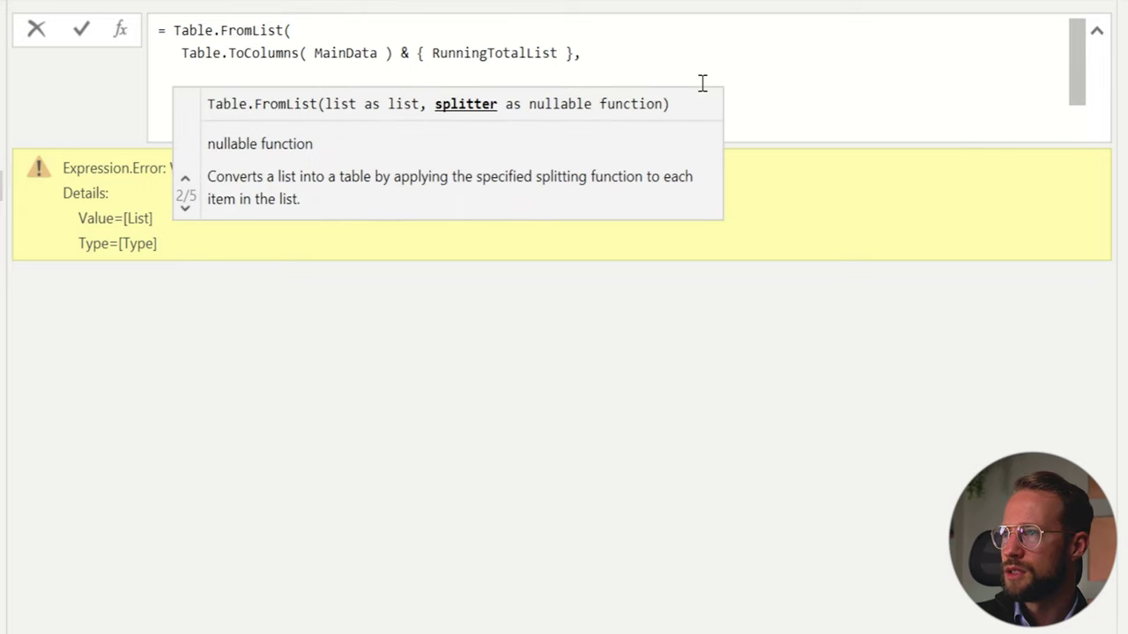
pyautogui.write('Table.ColumnNames')
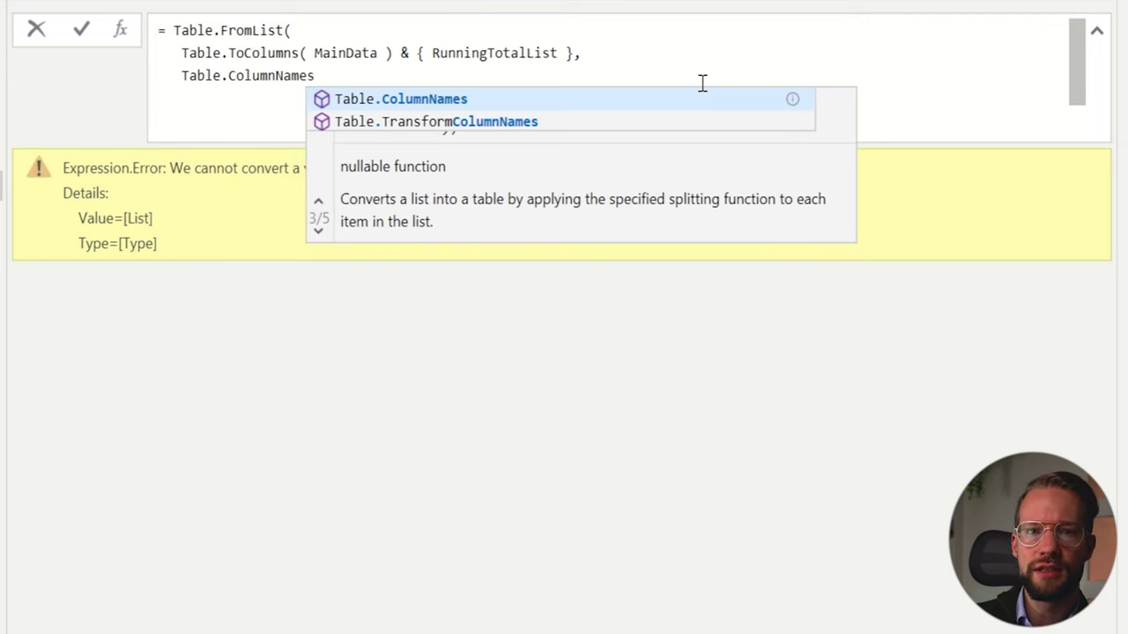
pyautogui.write('( MainData')
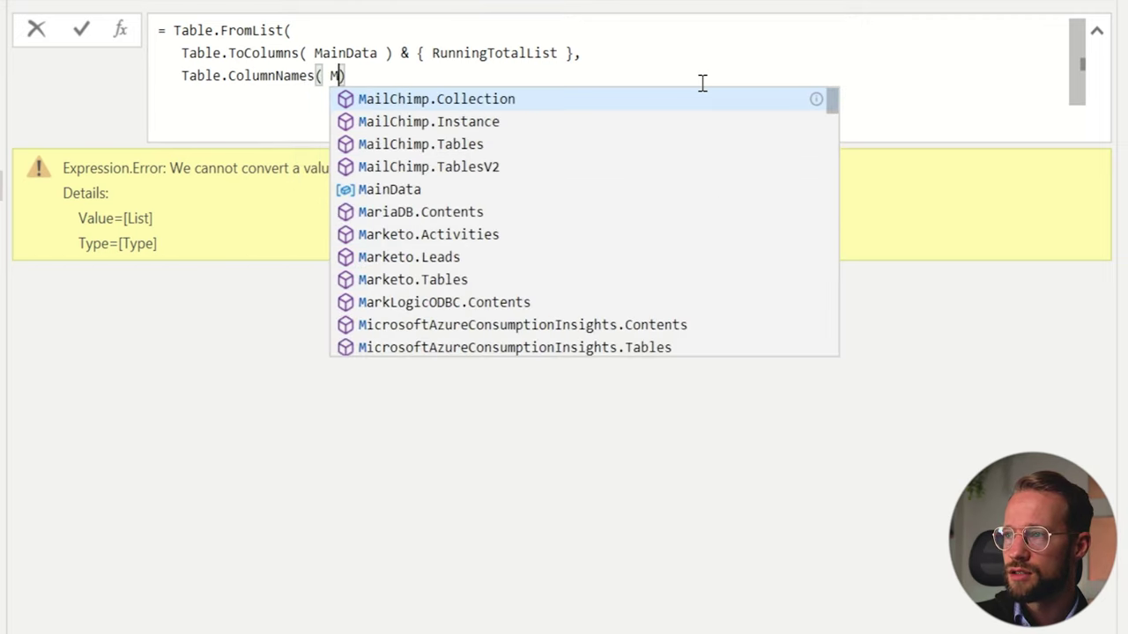
pyautogui.write(') &')
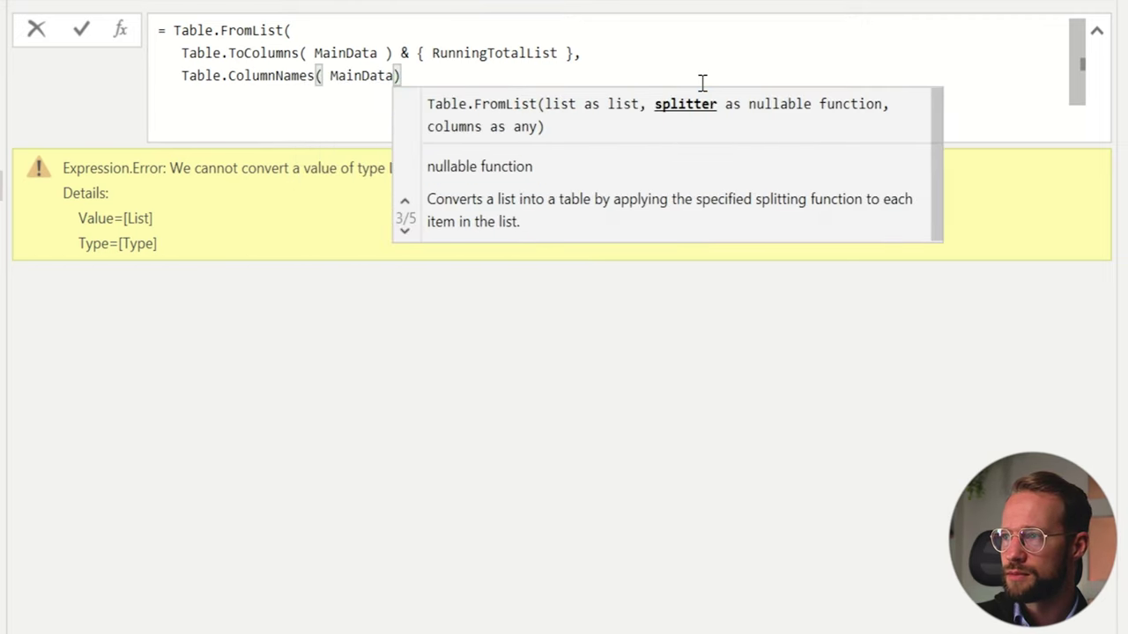
# Append { "Running Total"} to the column names, close the Table.FromList call, and apply the formula
pyautogui.write(' {')
pyautogui.write(' "Running')
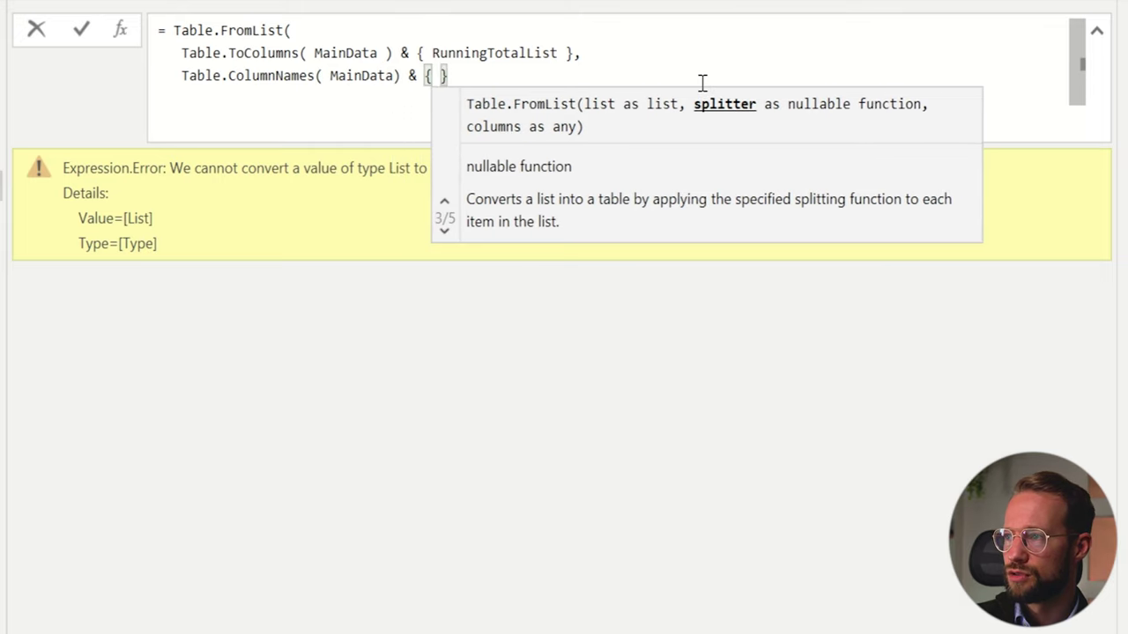
pyautogui.write(' Total"}')
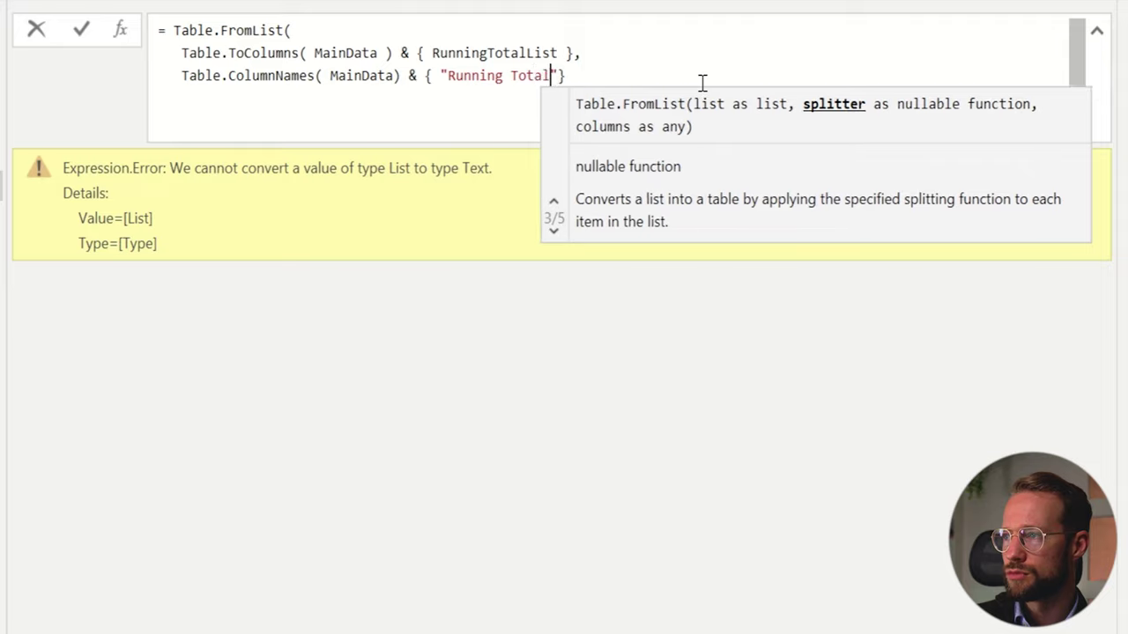
pyautogui.write(' )')
pyautogui.press('Return')
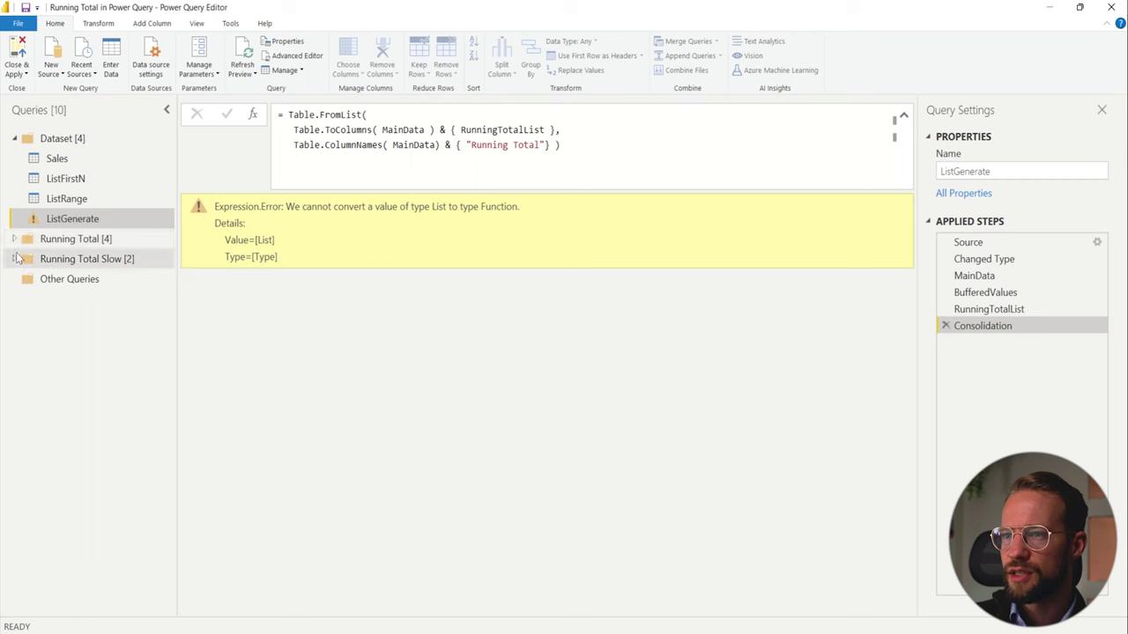
# Copy the whole Combined Table + RT formula from the v1 - RT Clean query in the Running Total folder
pyautogui.click(15, 239)
pyautogui.click(128, 299)
pyautogui.click(116, 259)
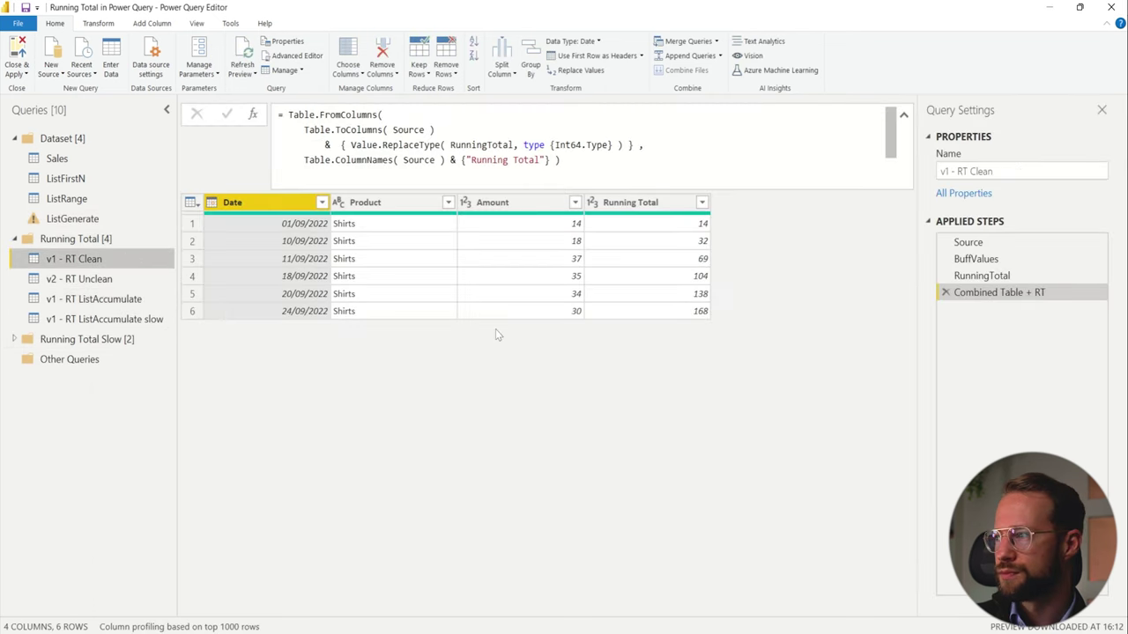
pyautogui.click(589, 167)
pyautogui.hotkey('ctrl', 'a')
pyautogui.hotkey('ctrl', 'c')
pyautogui.click(273, 334)
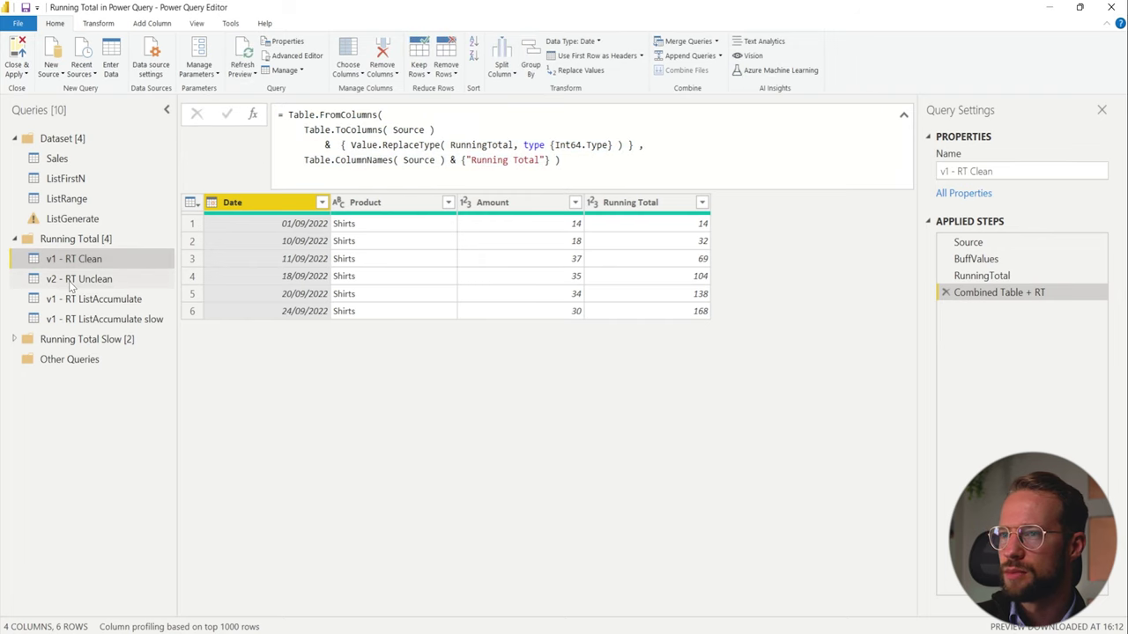
# Paste the copied formula on a new line below the ListGenerate query's Consolidation formula, and undo the paste
pyautogui.click(16, 239)
pyautogui.click(74, 221)
pyautogui.click(584, 162)
pyautogui.hotkey('shift', 'Return')
pyautogui.hotkey('ctrl', 'v')
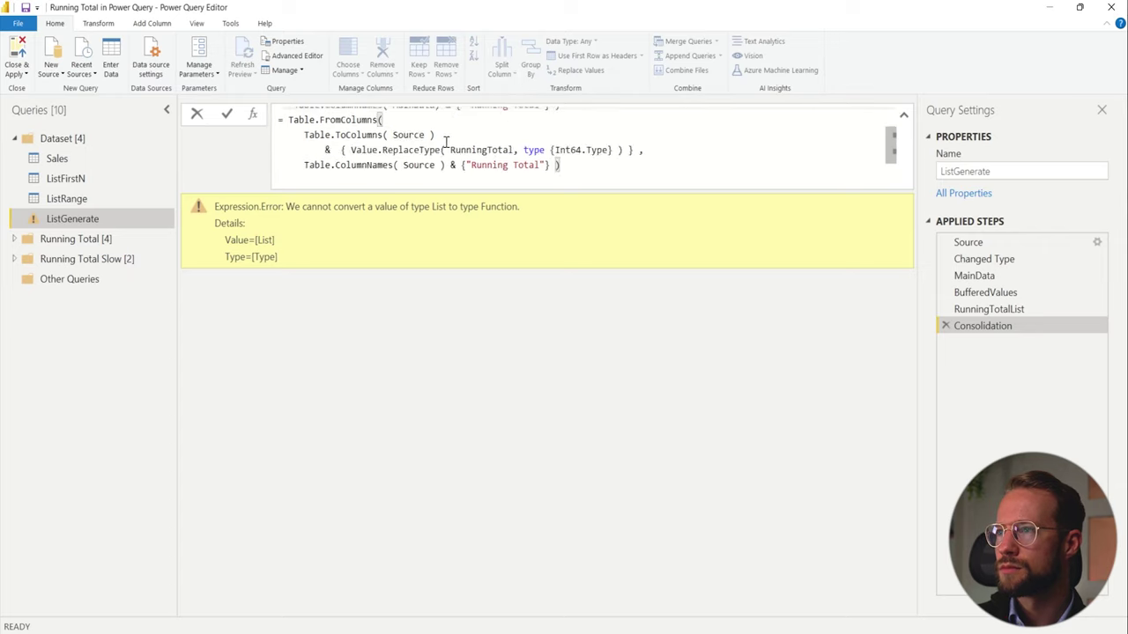
pyautogui.scroll(2, 445, 141)
pyautogui.hotkey('ctrl', 'z')
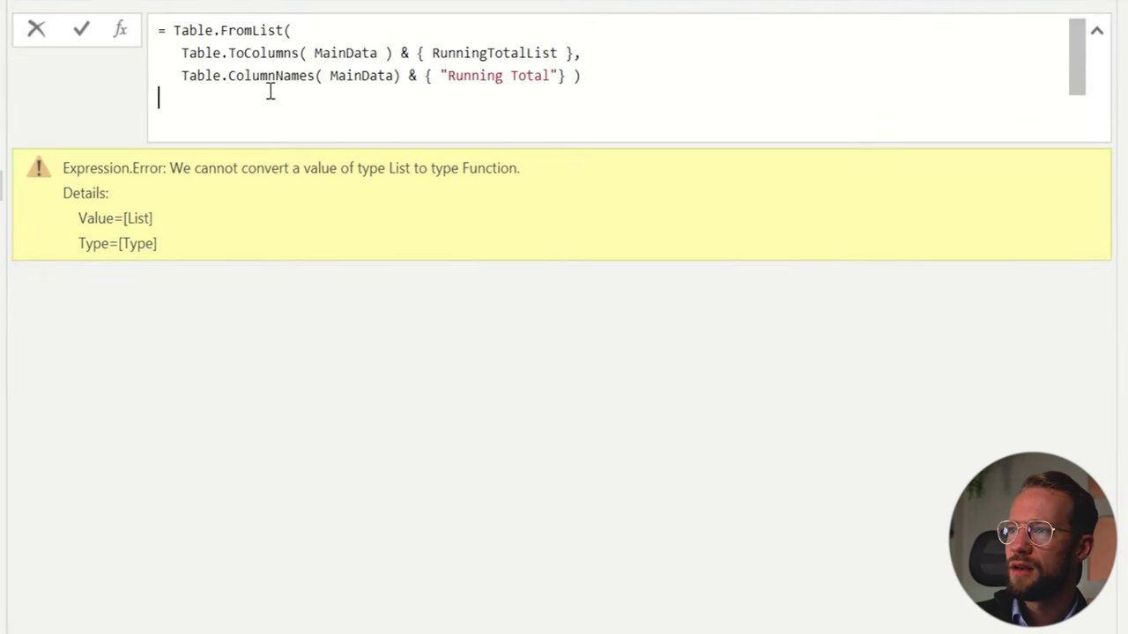
# Change Table.FromList to Table.FromColumns in the Consolidation formula and apply it
pyautogui.click(255, 30)
pyautogui.moveTo(261, 26); pyautogui.dragTo(284, 26)
pyautogui.write('Colu')
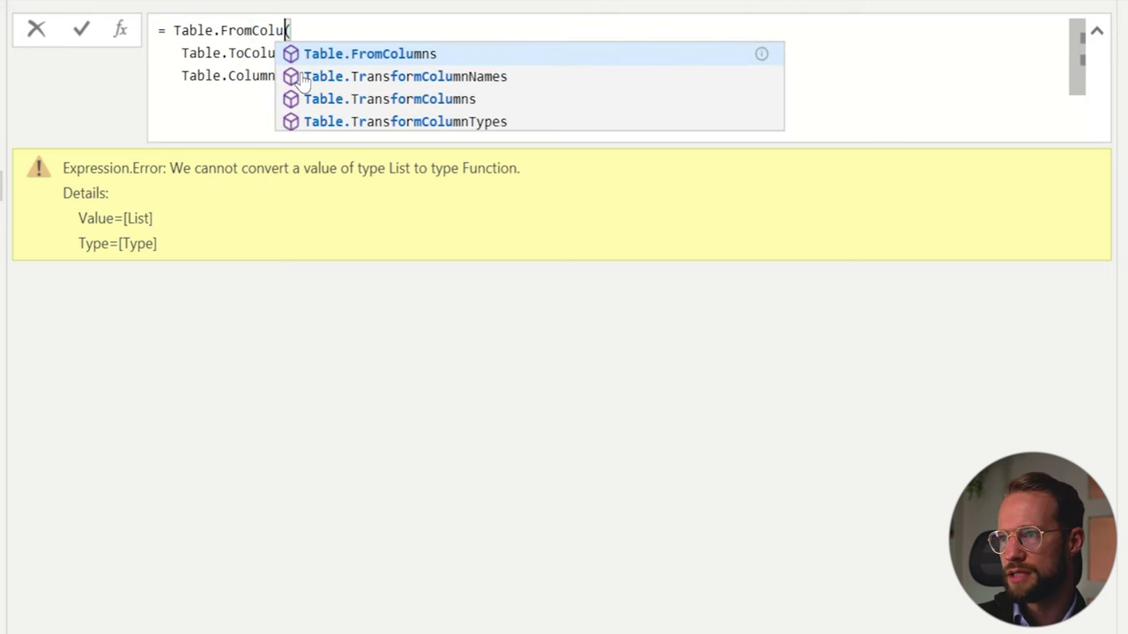
pyautogui.write('mns')
pyautogui.press('Return')
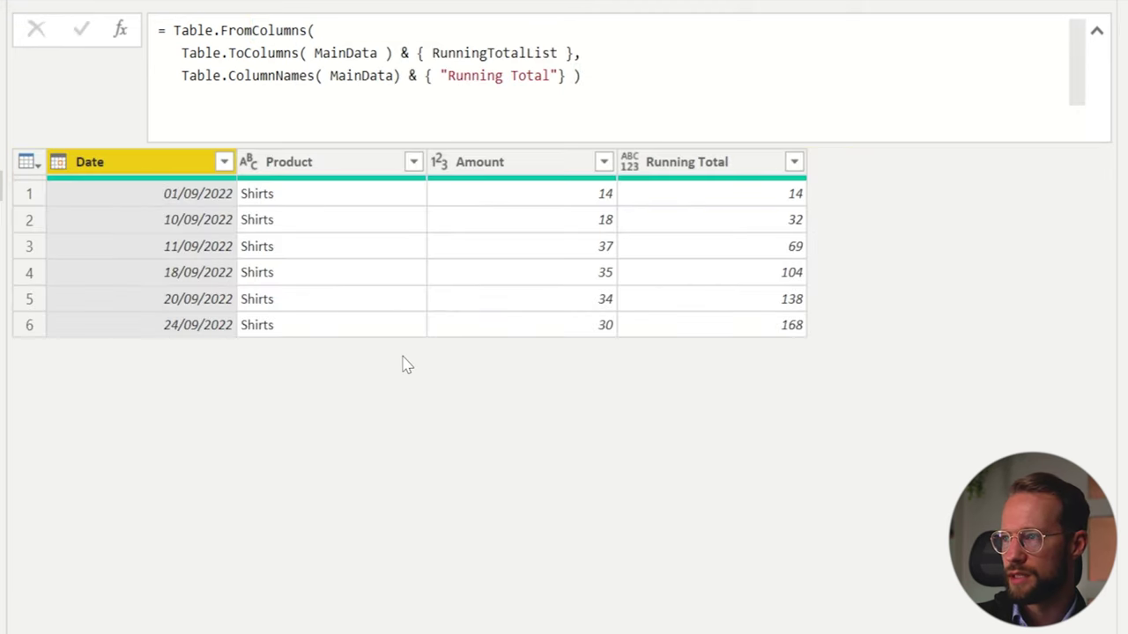
# Review the list and column name arguments of Table.FromColumns in the Consolidation formula
pyautogui.click(313, 30)
pyautogui.moveTo(315, 30); pyautogui.dragTo(586, 52)
pyautogui.click(471, 75)
pyautogui.click(541, 224)
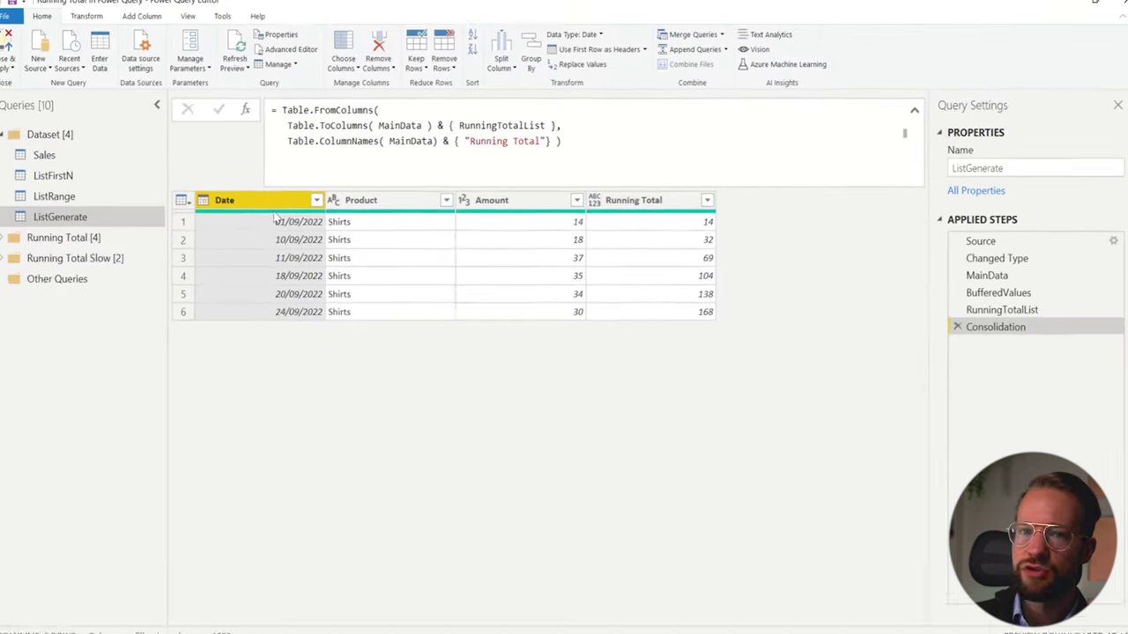
# Compare the MainData step with the Consolidation result and check the Running Total column's data type
pyautogui.moveTo(275, 216)
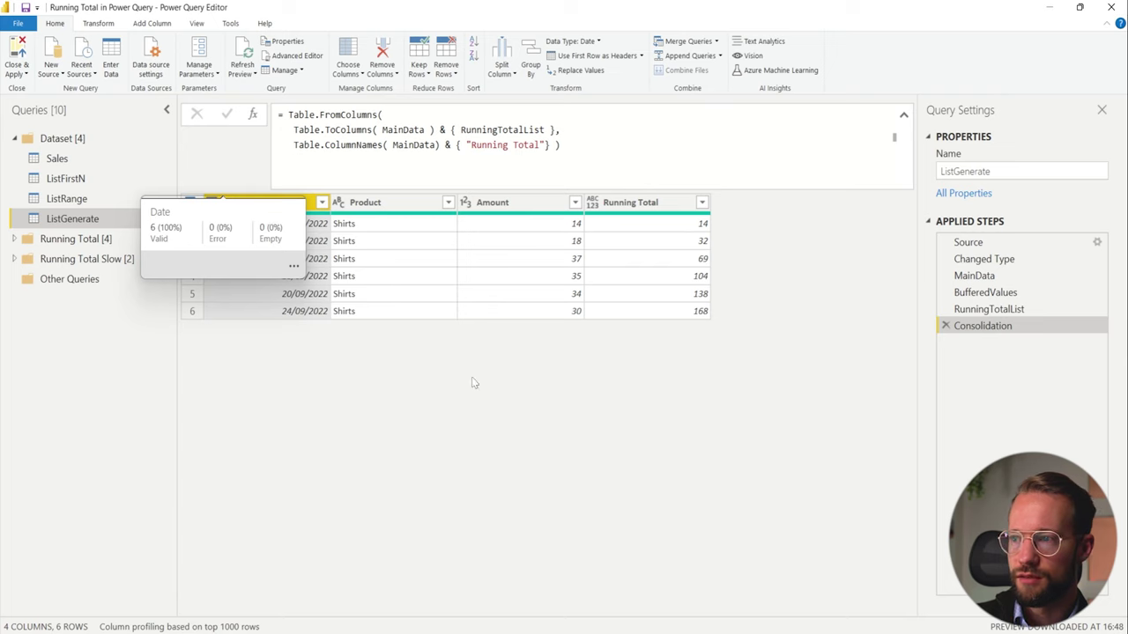
pyautogui.click(978, 276)
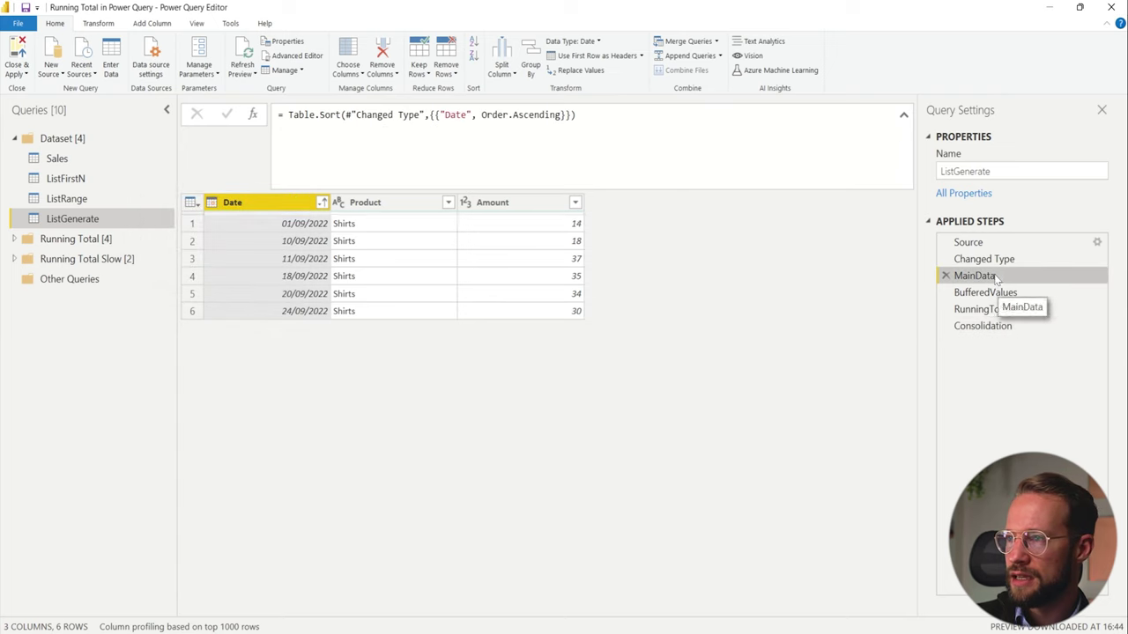
pyautogui.click(980, 327)
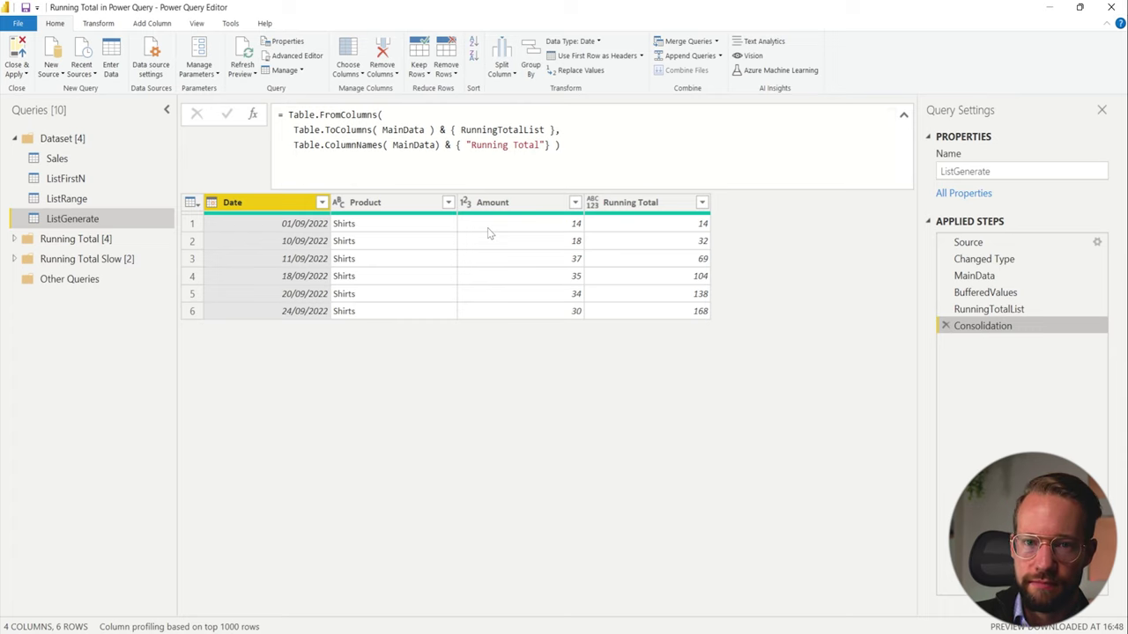
pyautogui.click(622, 205)
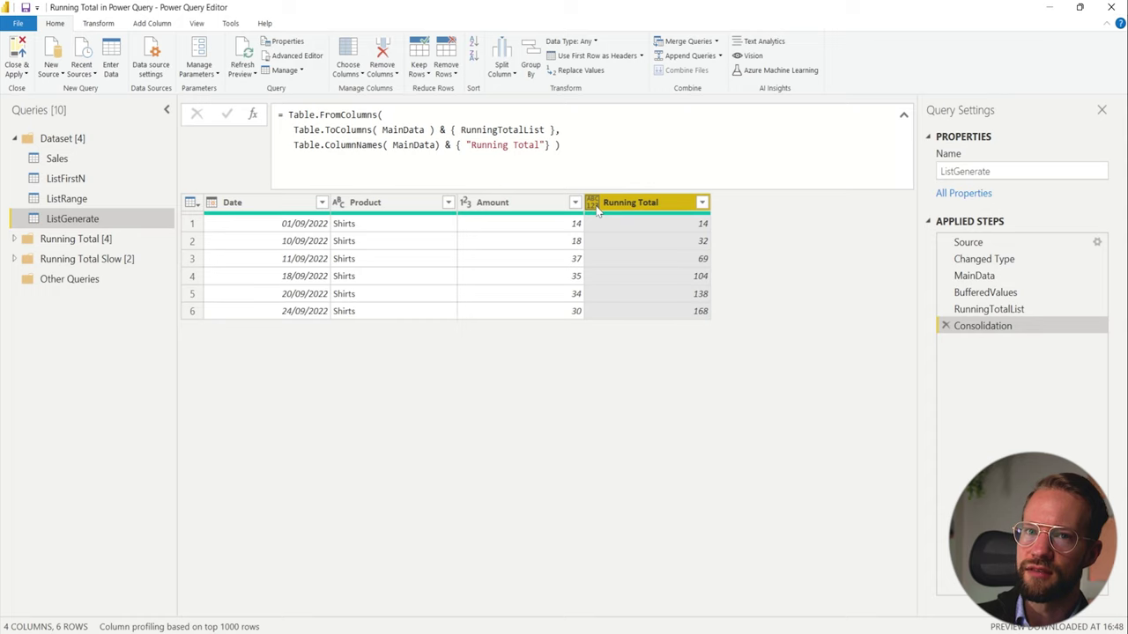
# Review the MainData, BufferedValues, RunningTotalList and Consolidation steps of the ListGenerate query in order
pyautogui.click(990, 278)
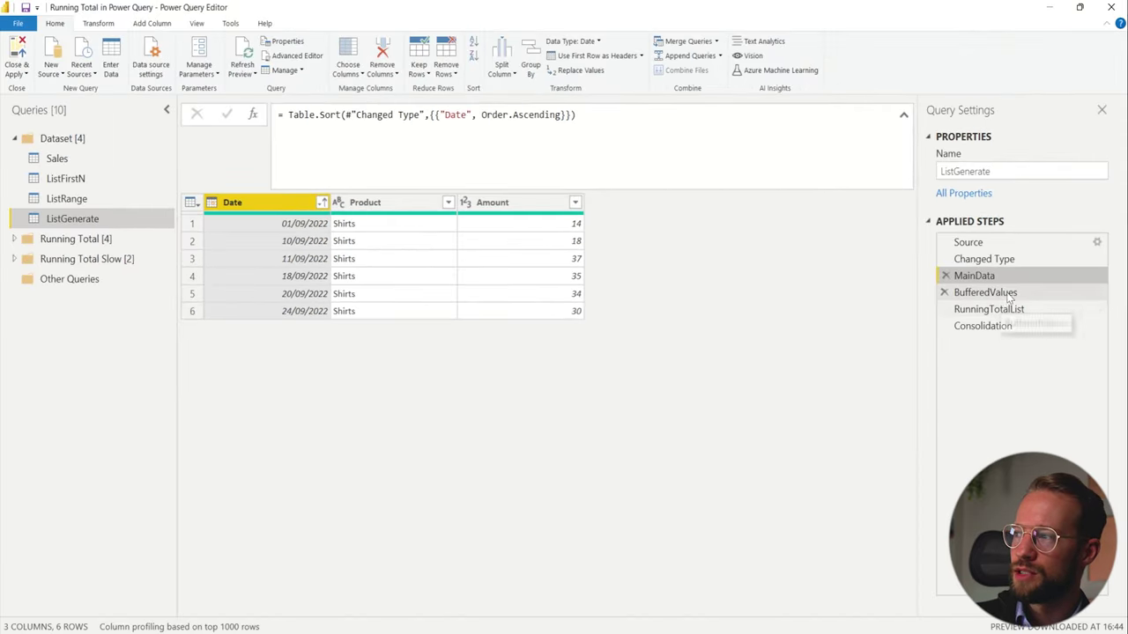
pyautogui.click(1007, 296)
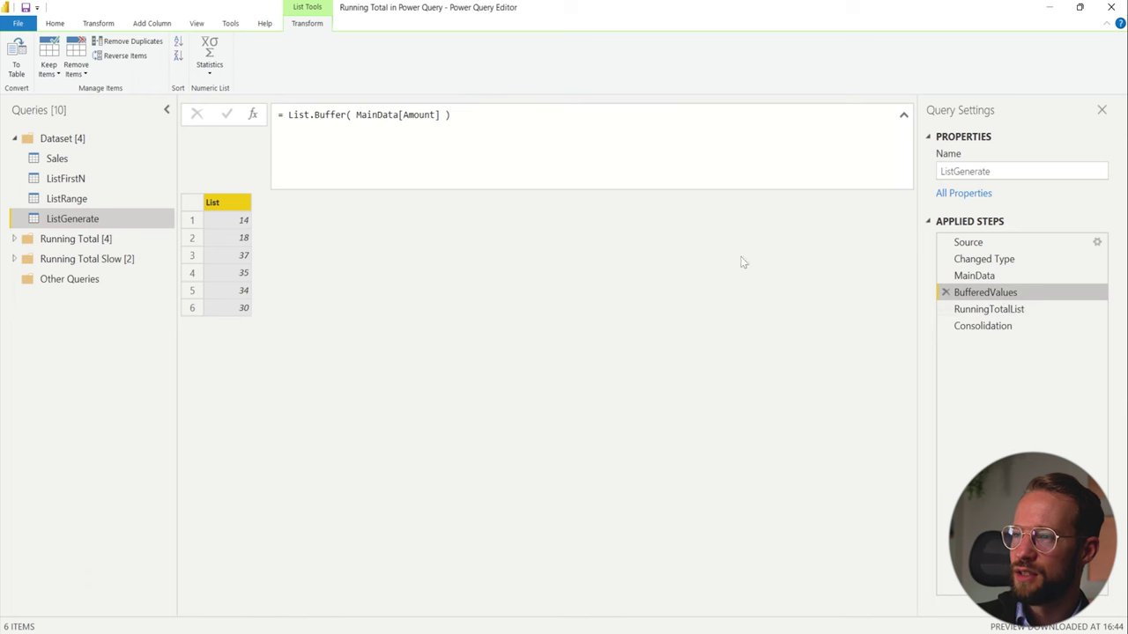
pyautogui.click(995, 310)
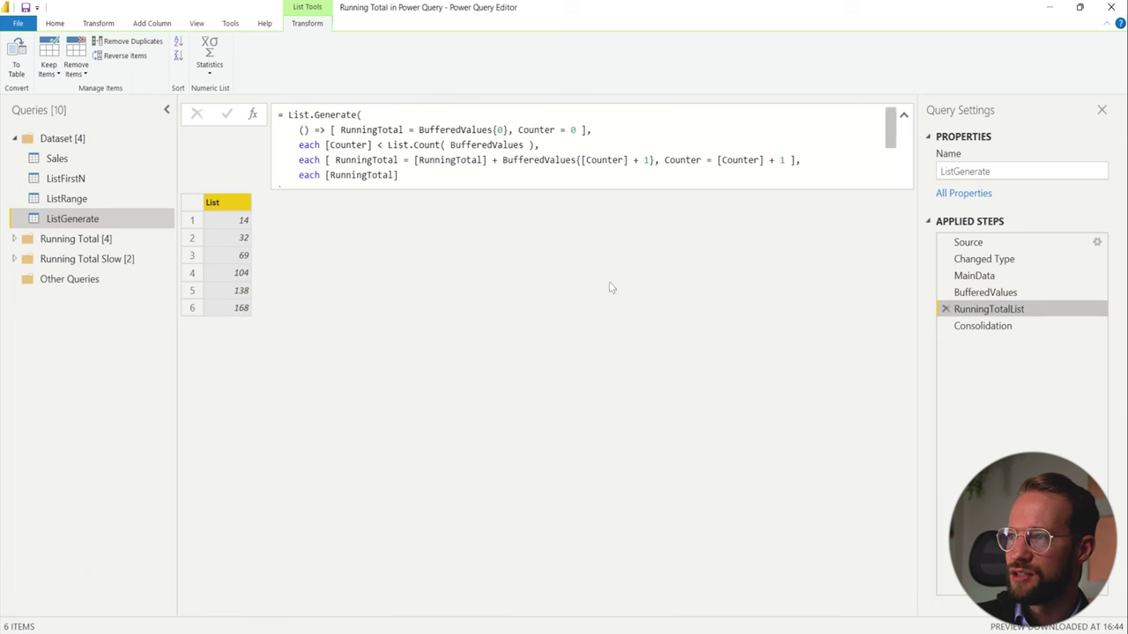
pyautogui.click(984, 327)
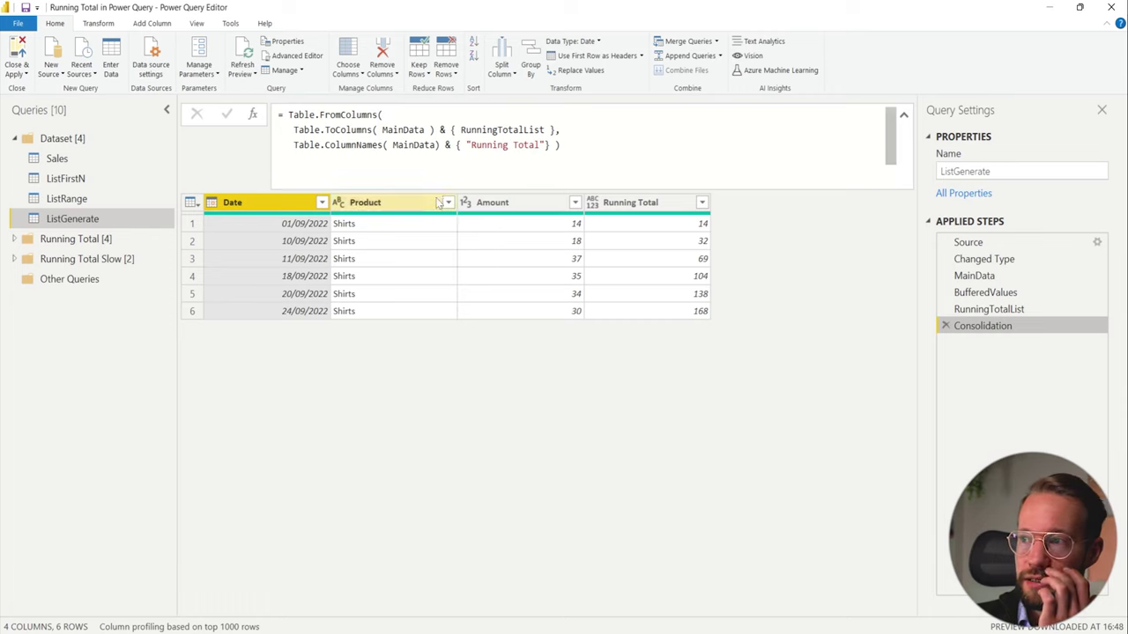
pyautogui.doubleClick(461, 129)
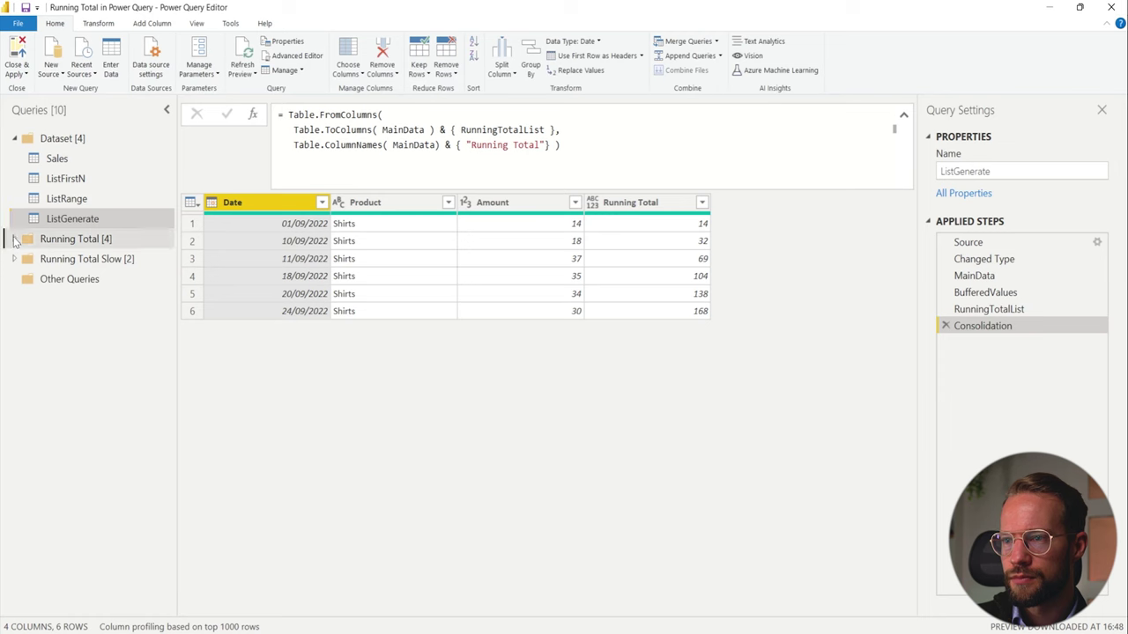
# Examine the Value.ReplaceType expression in the v1 - RT Clean query's formula and return to the ListGenerate query
pyautogui.click(15, 240)
pyautogui.click(74, 259)
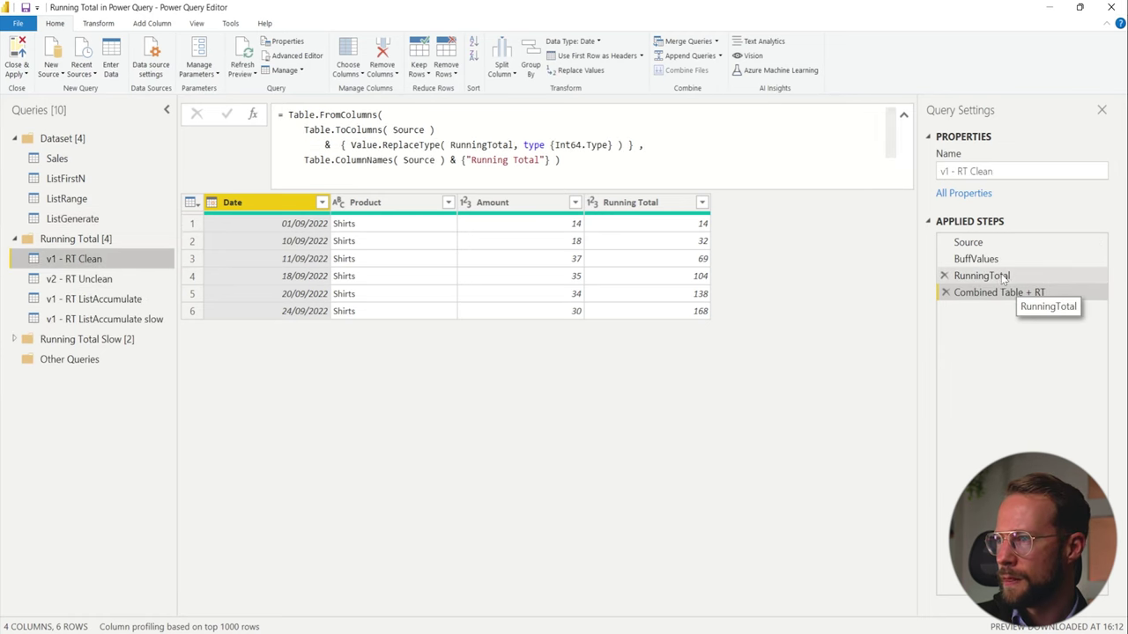
pyautogui.click(365, 145)
pyautogui.moveTo(364, 144); pyautogui.dragTo(441, 145)
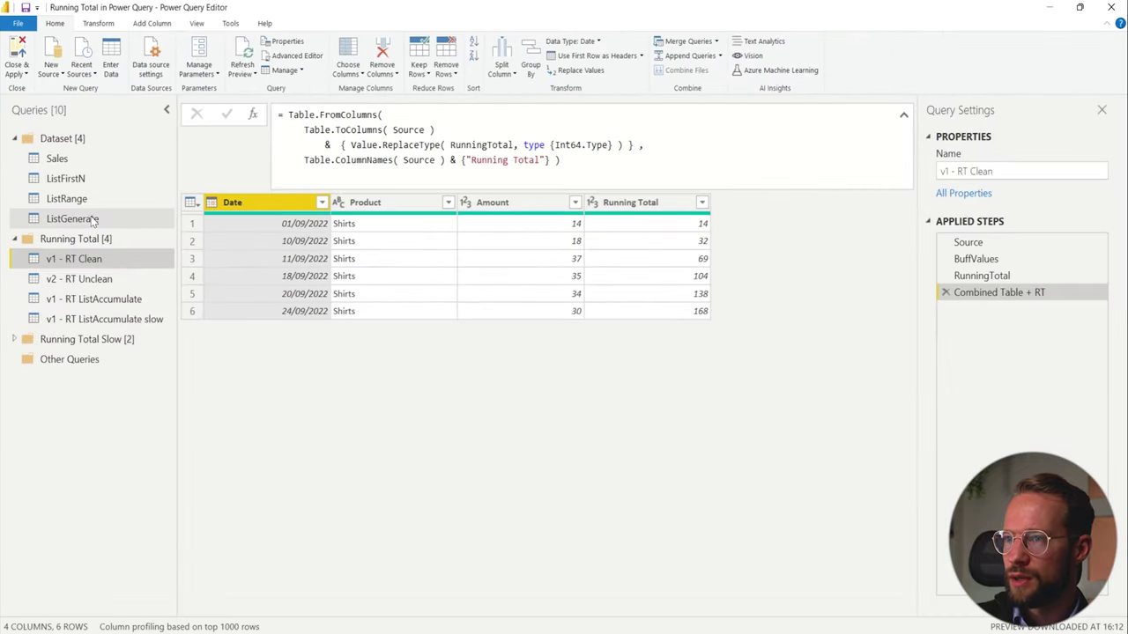
pyautogui.click(77, 219)
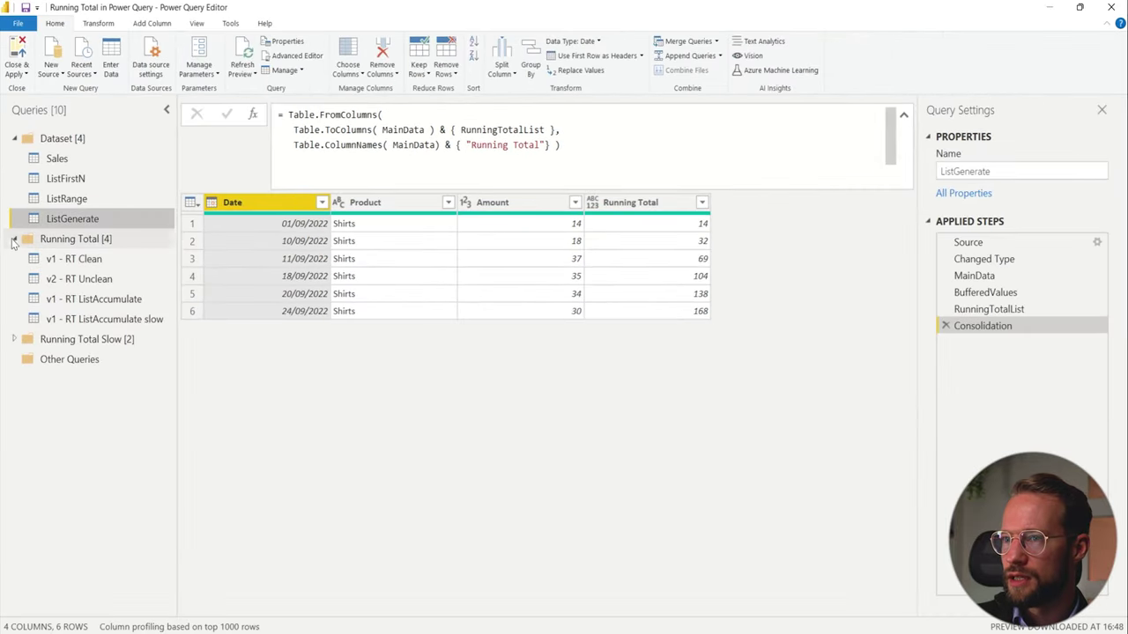
pyautogui.click(13, 239)
pyautogui.click(72, 222)
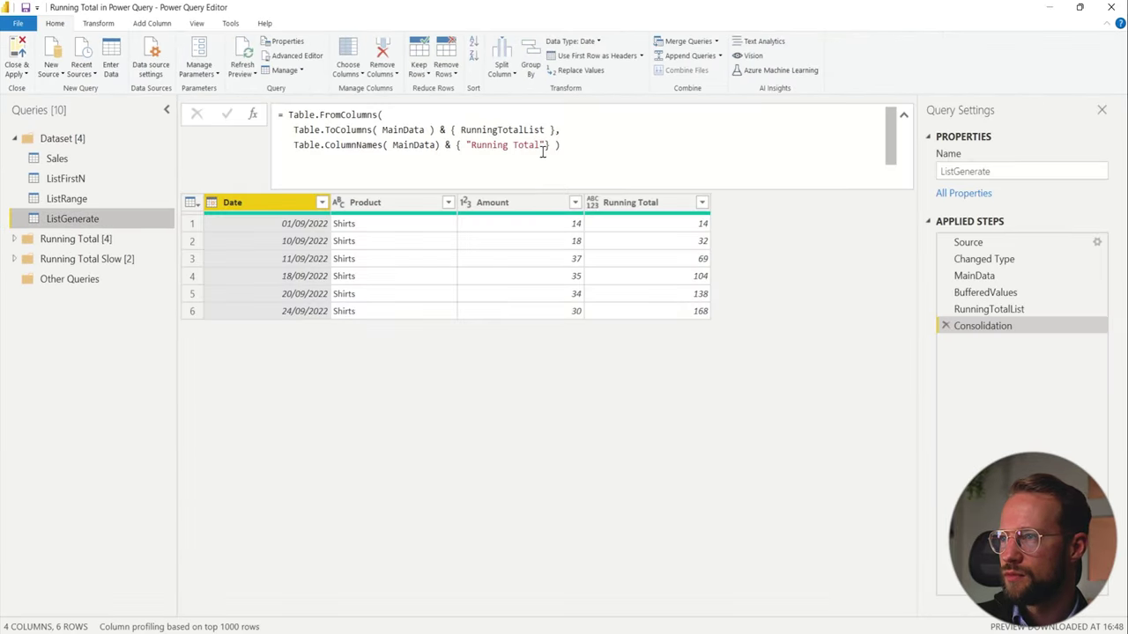
# Insert a Value.ReplaceType( call in front of RunningTotalList in the Consolidation formula of the ListGenerate query
pyautogui.click(462, 130)
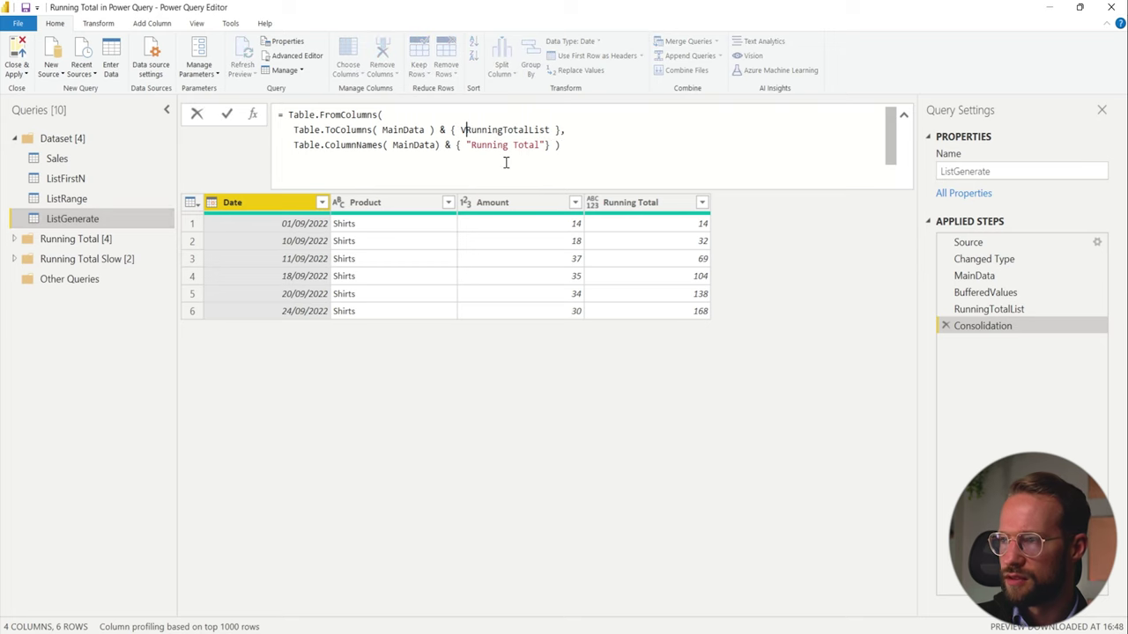
pyautogui.write('Value')
pyautogui.write('.Replace')
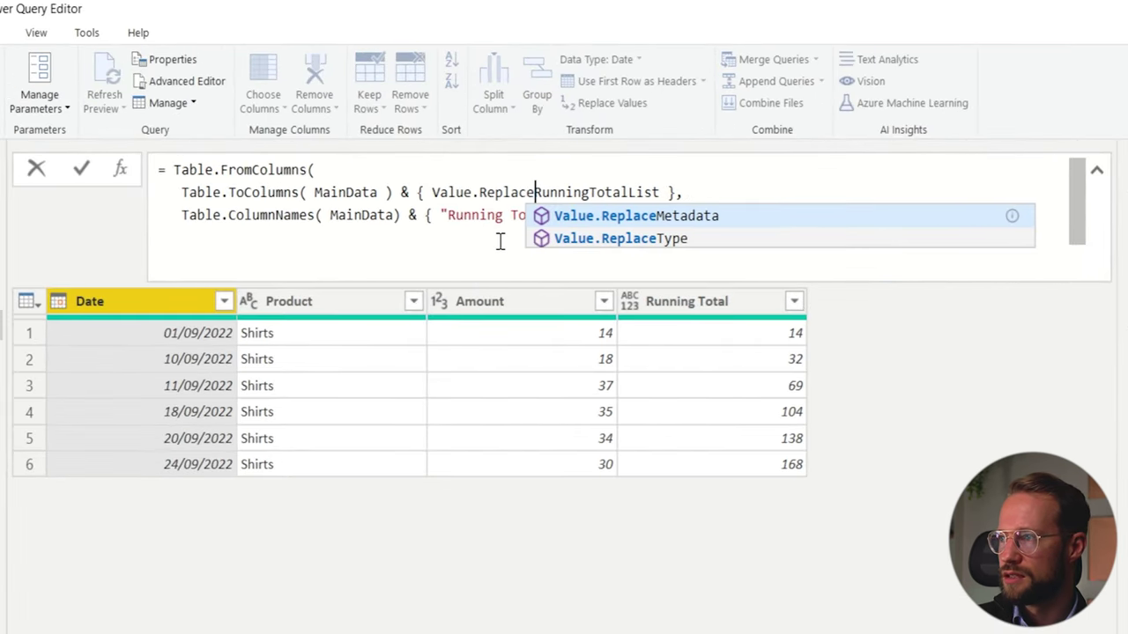
pyautogui.write('Type(')
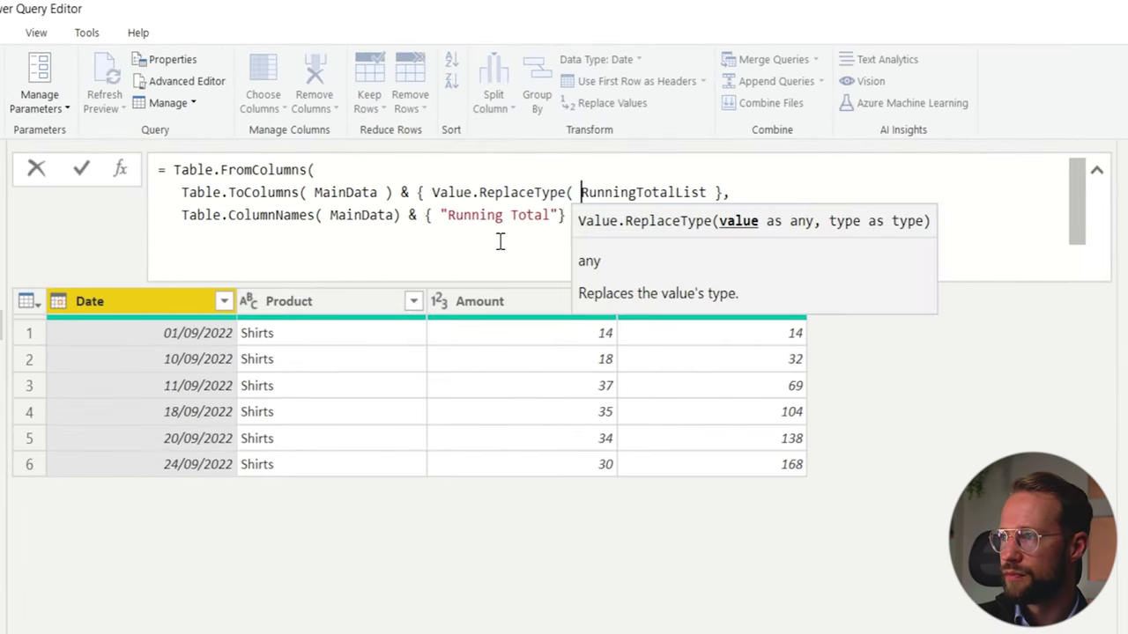
pyautogui.click(714, 192)
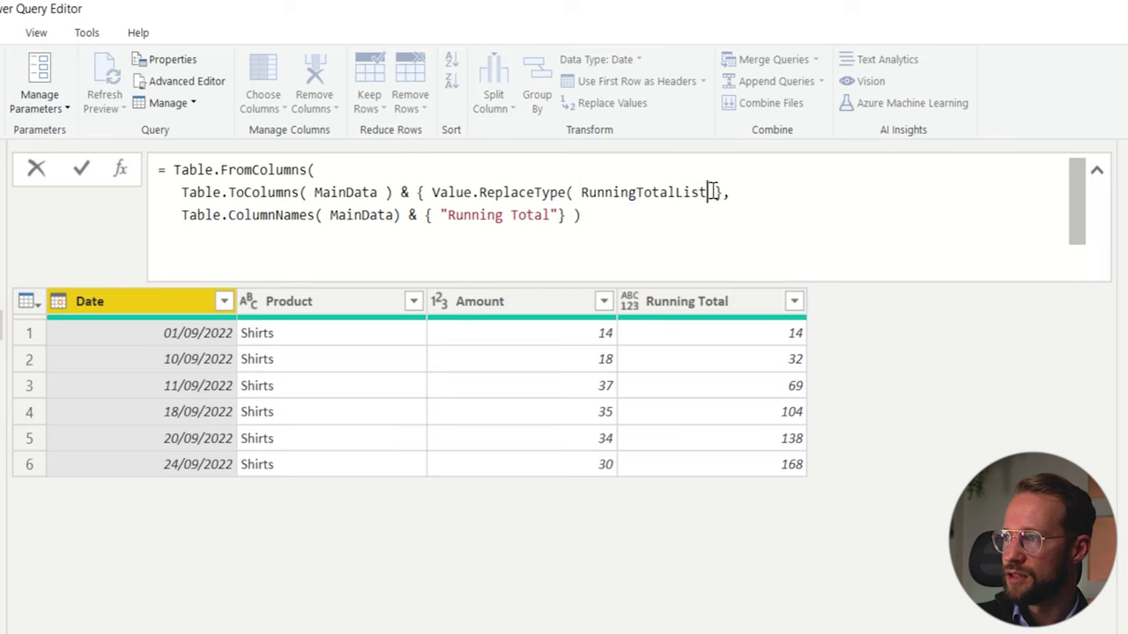
# Add type {Int64.Type} as the second argument of Value.ReplaceType, close its parenthesis and apply the Consolidation formula
pyautogui.write(', type')
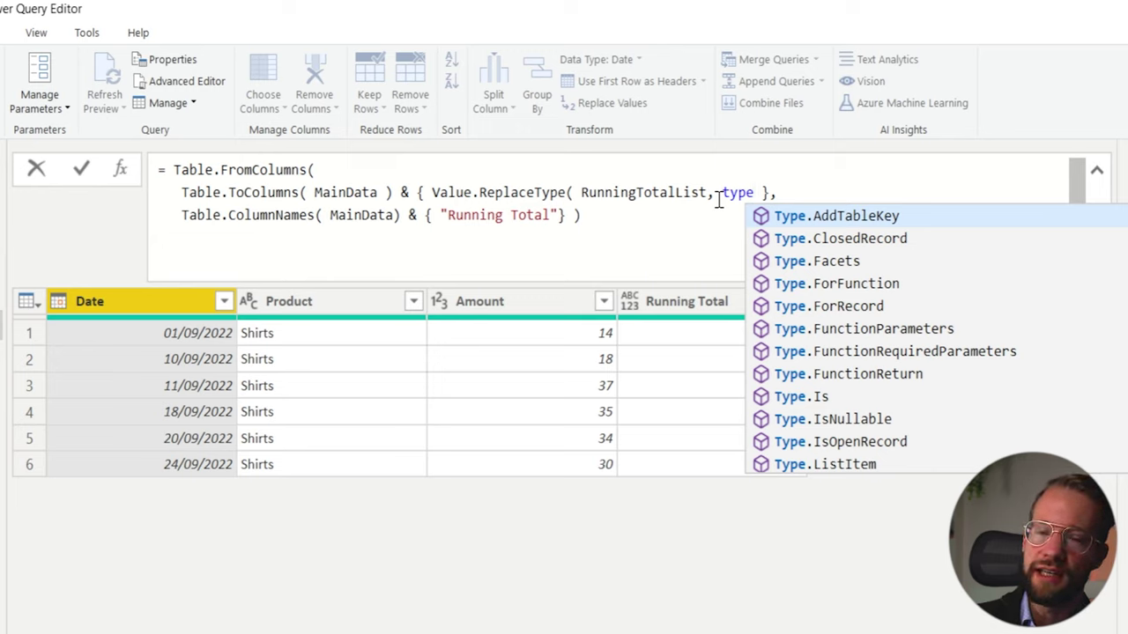
pyautogui.write('{')
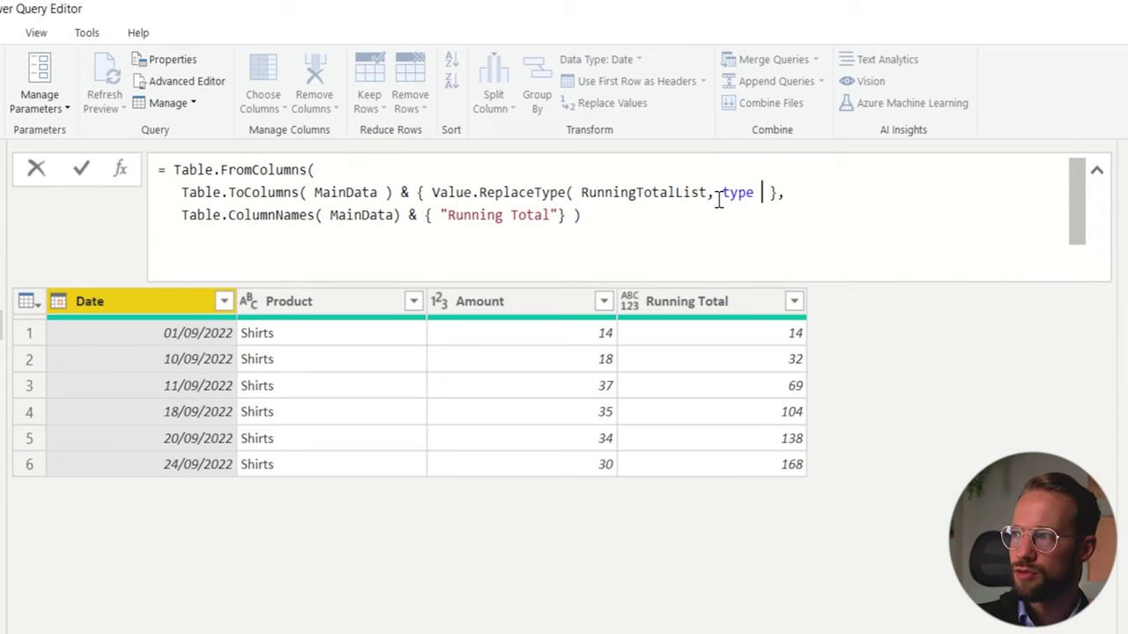
pyautogui.write('Int64')
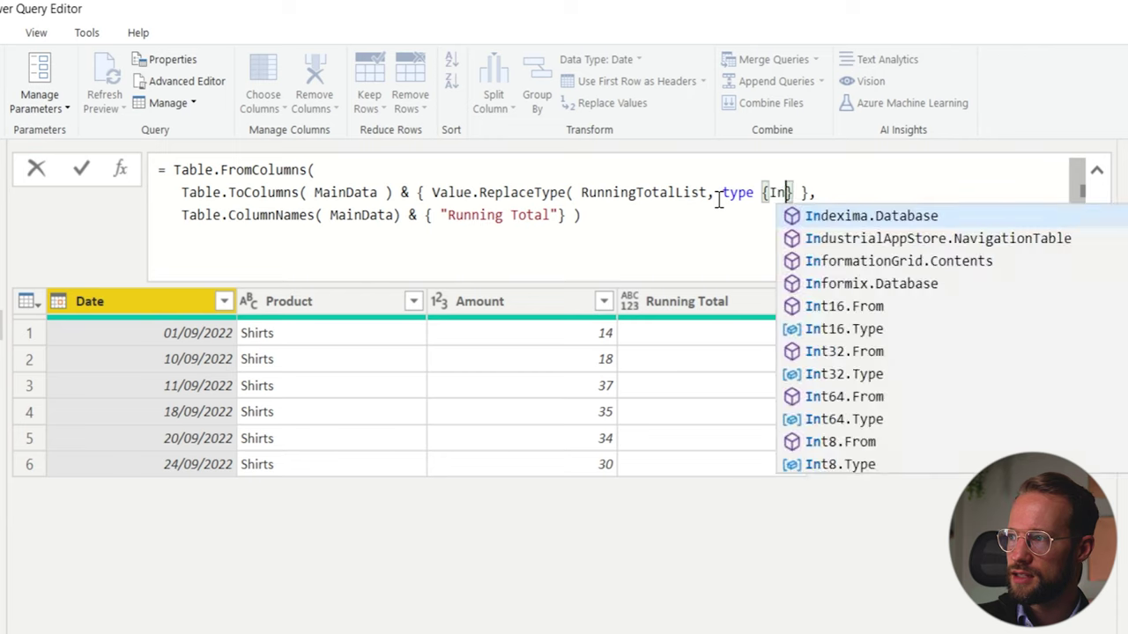
pyautogui.write('.Type')
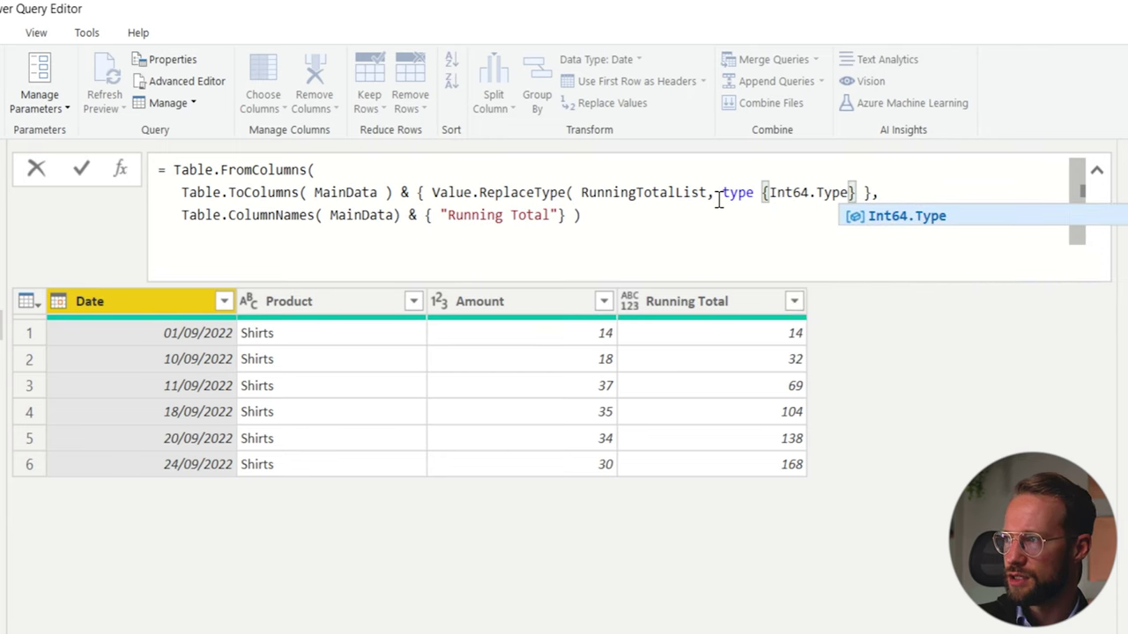
pyautogui.click(872, 192)
pyautogui.write(',')
pyautogui.press('Return')
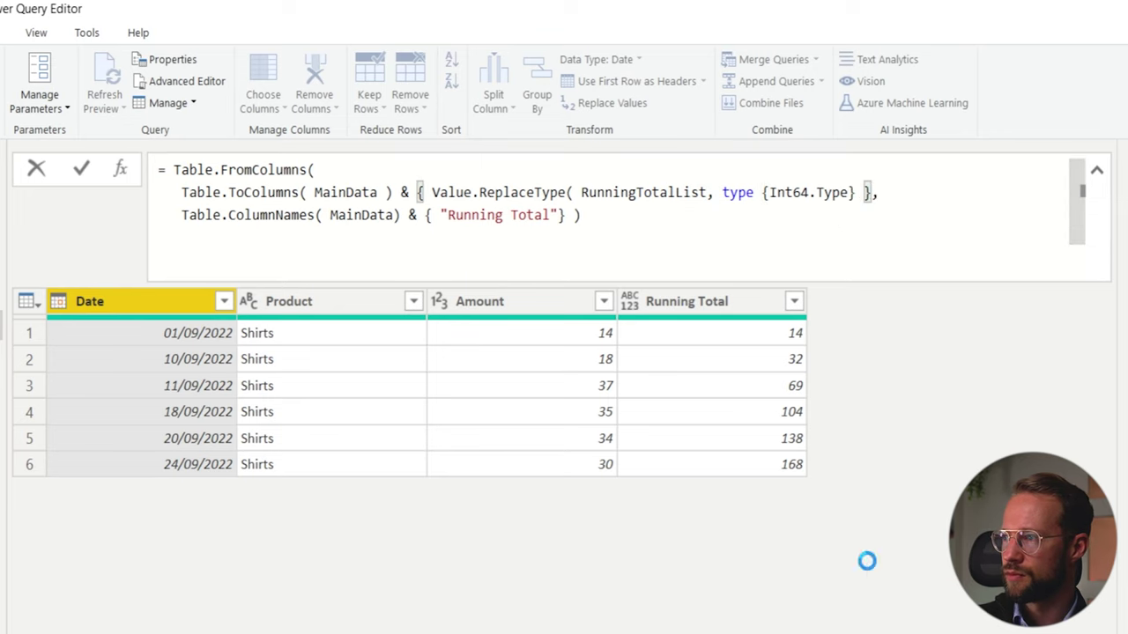
pyautogui.click(862, 192)
pyautogui.write(')')
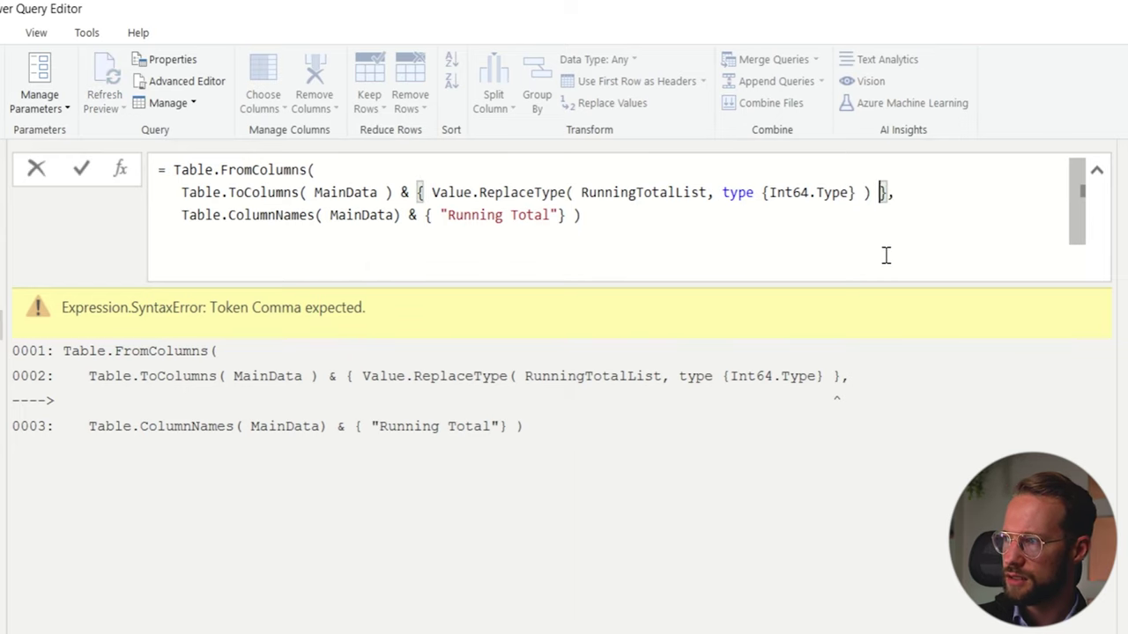
pyautogui.press('Return')
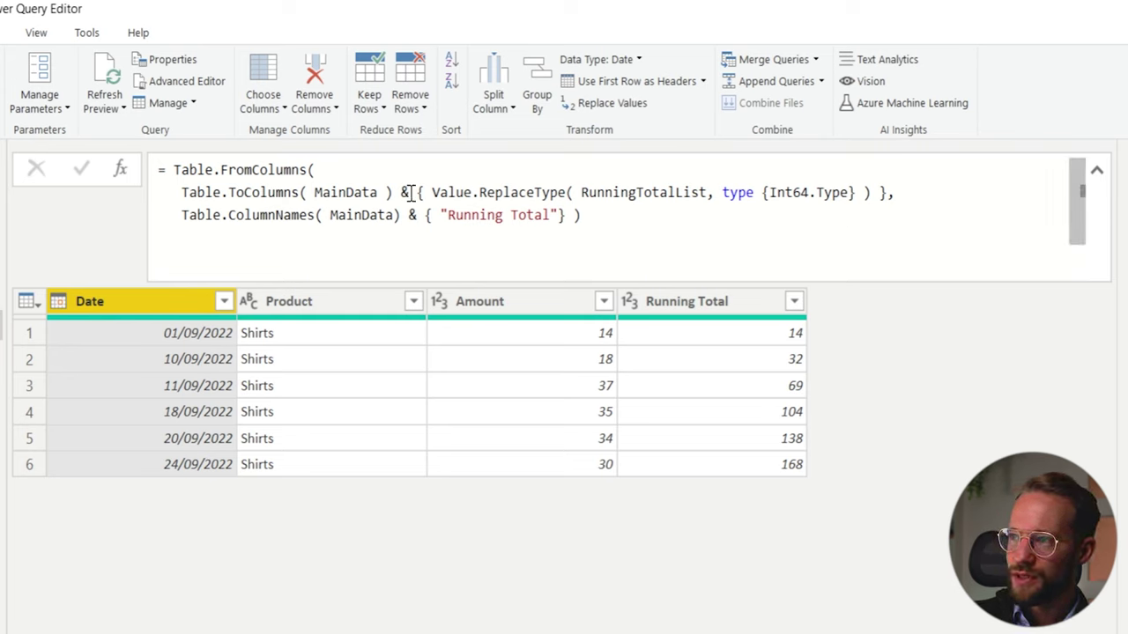
pyautogui.moveTo(415, 192); pyautogui.dragTo(903, 192)
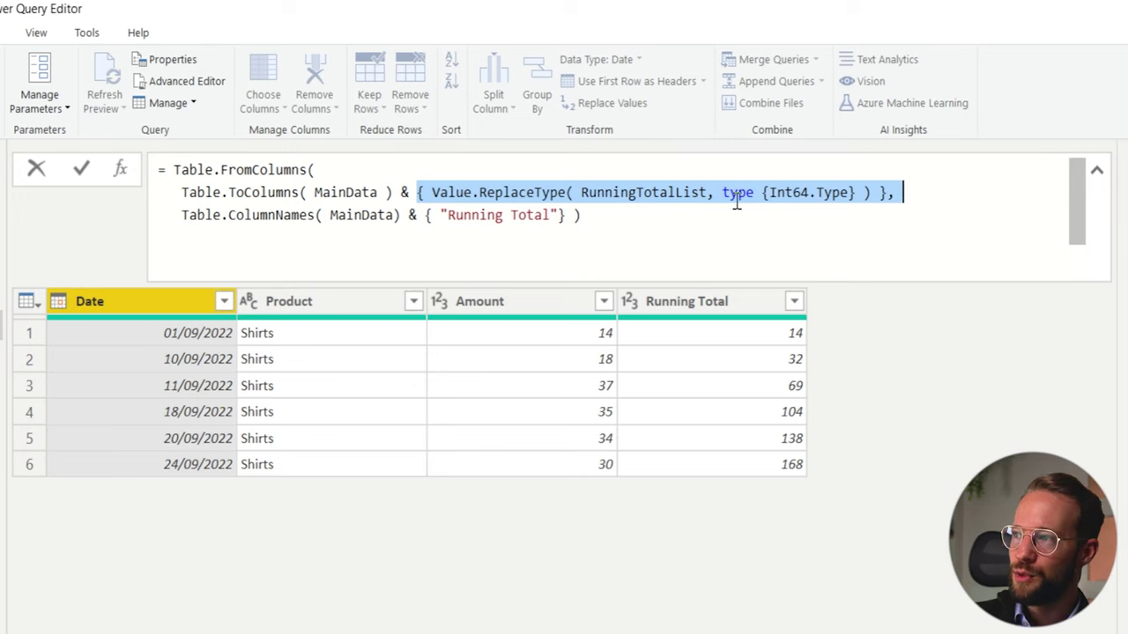
pyautogui.click(808, 196)
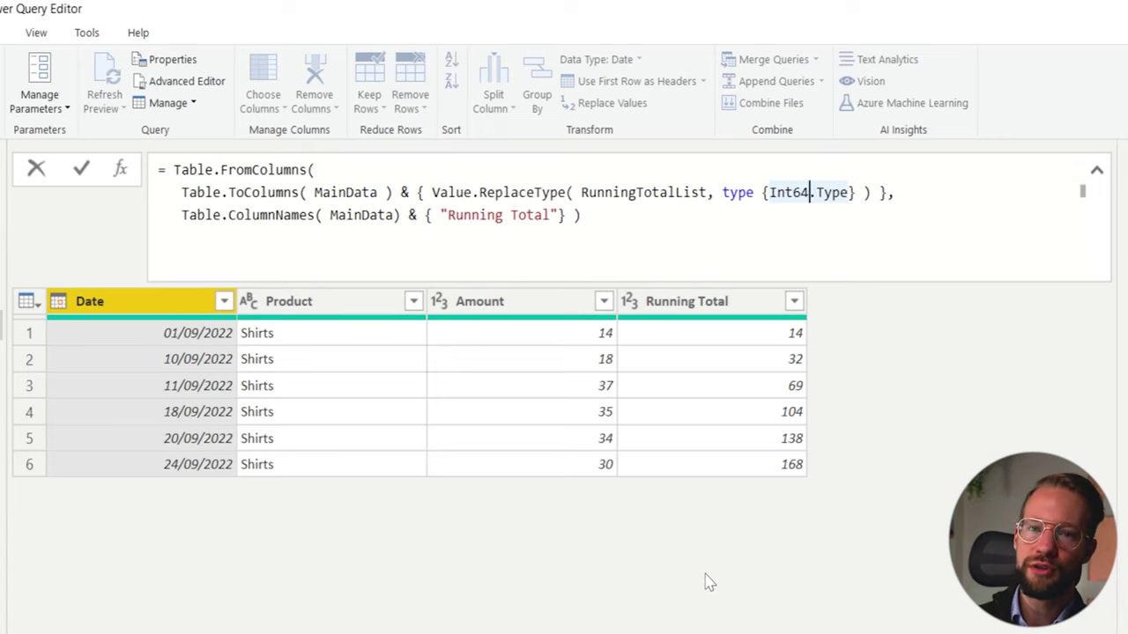
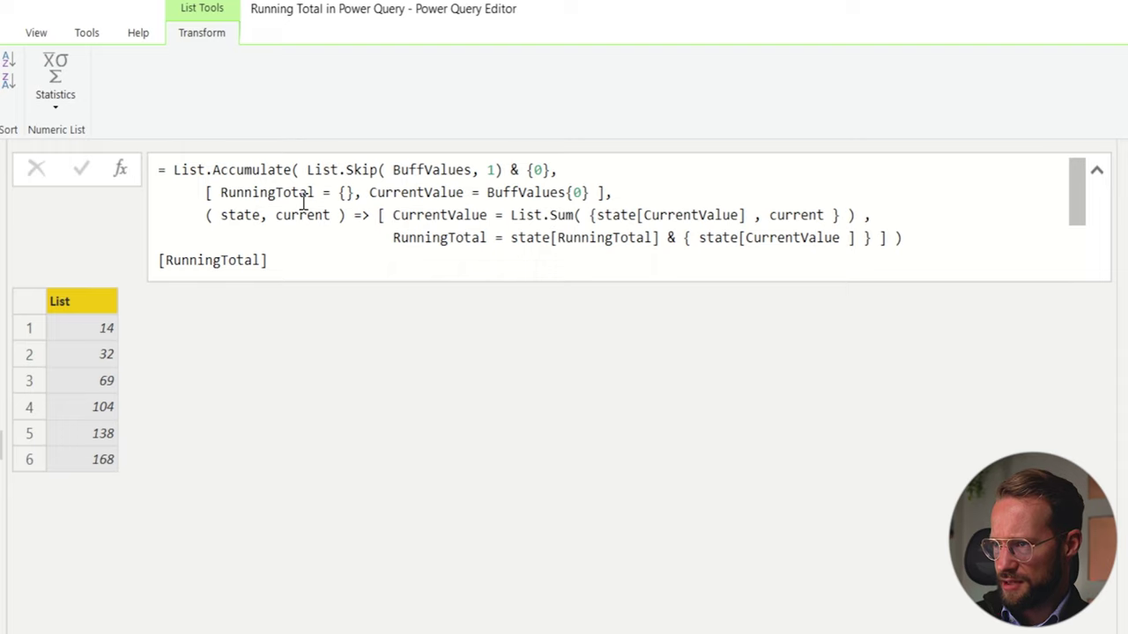
# Examine the first argument of List.Accumulate, List.Skip( BuffValues, 1) & {0}, in the v1 - RT ListAccumulate query's RunningTotal step
pyautogui.doubleClick(308, 170)
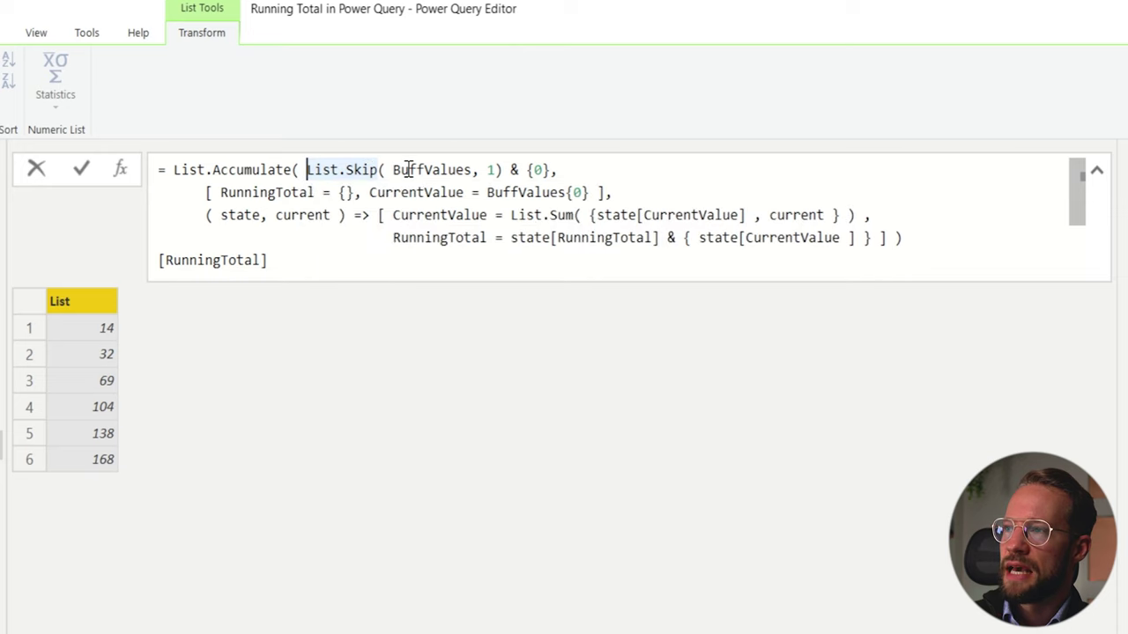
pyautogui.moveTo(350, 169)
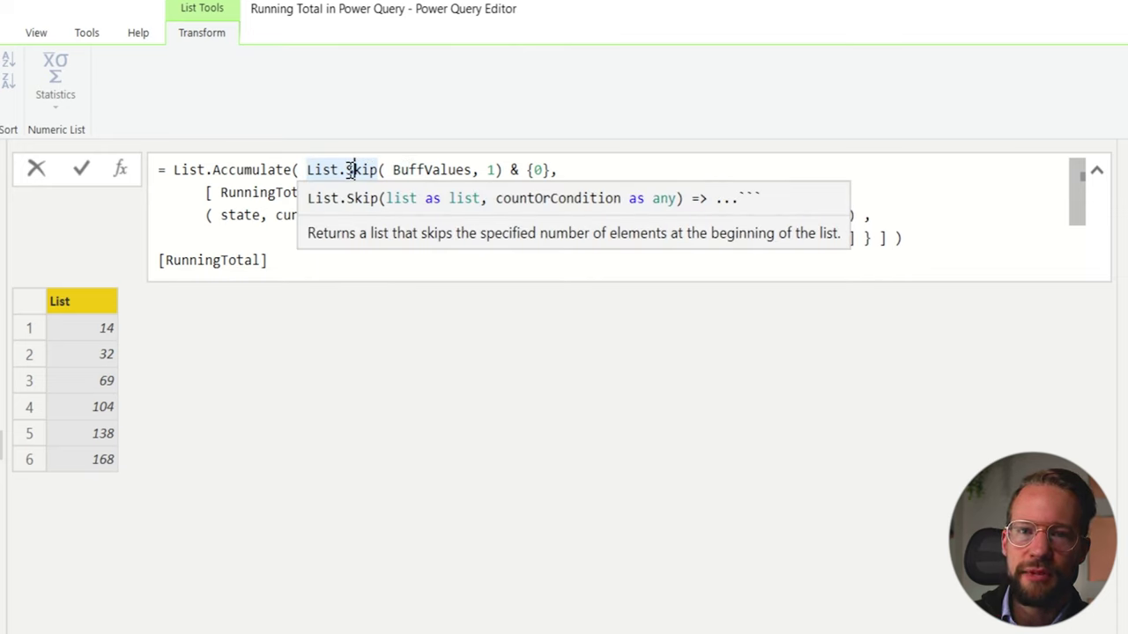
pyautogui.click(496, 169)
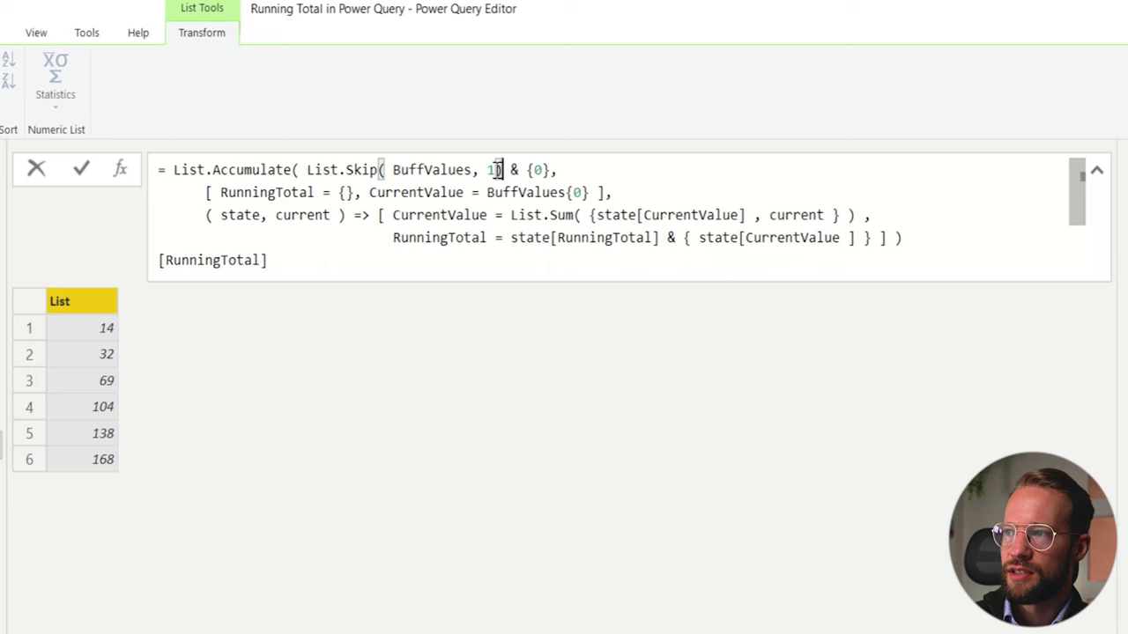
pyautogui.moveTo(496, 169); pyautogui.dragTo(305, 169)
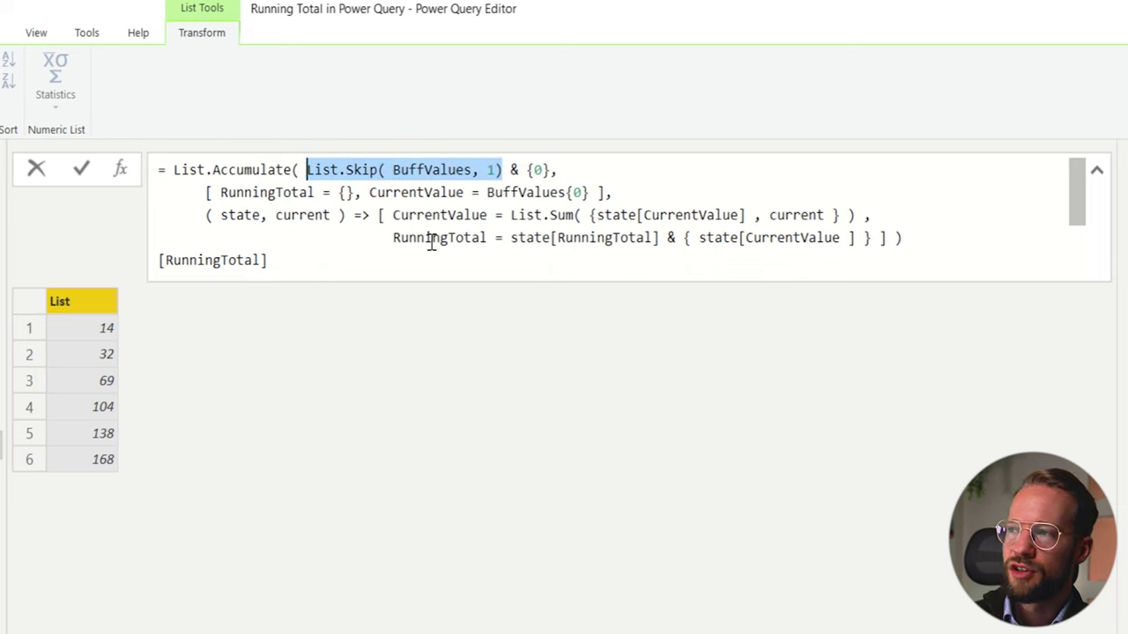
pyautogui.doubleClick(519, 192)
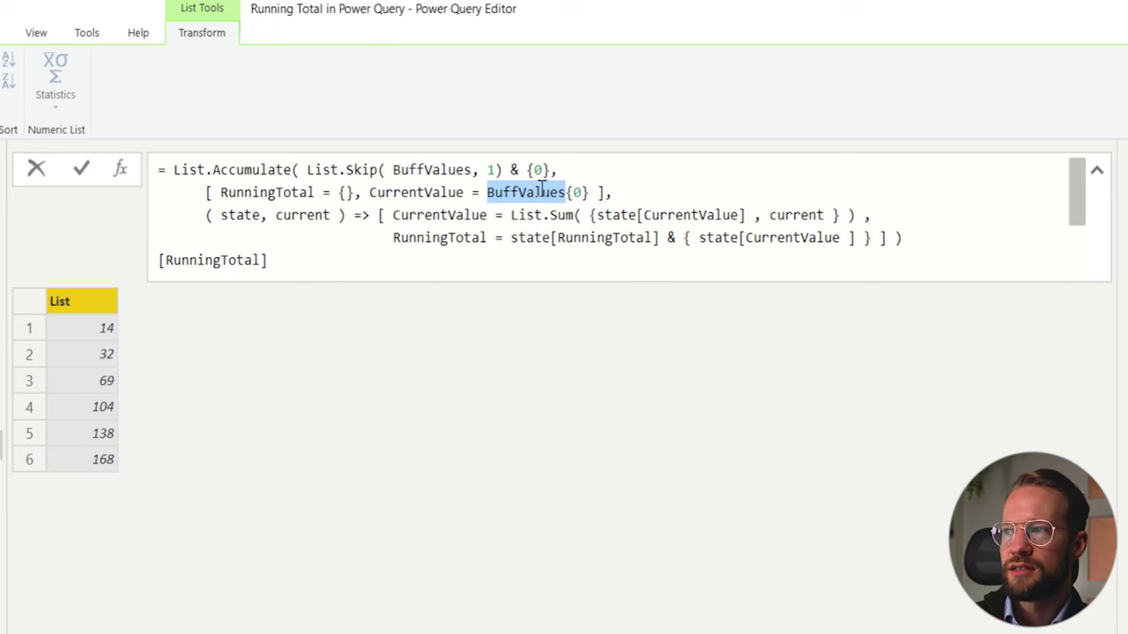
pyautogui.click(489, 170)
pyautogui.moveTo(501, 170); pyautogui.dragTo(306, 170)
pyautogui.moveTo(345, 164)
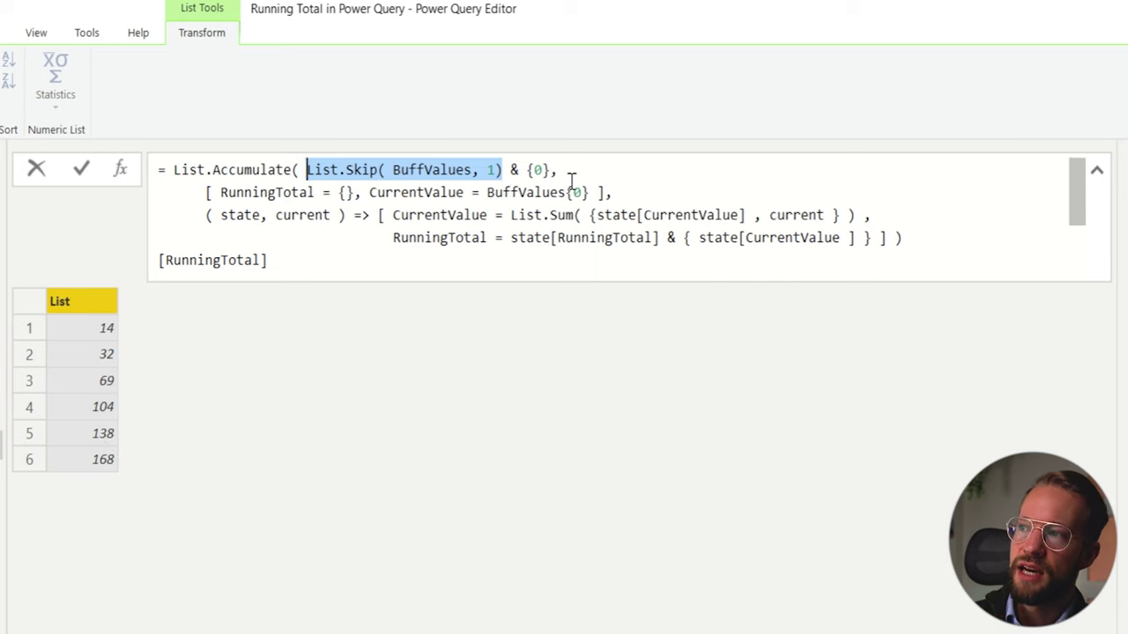
pyautogui.moveTo(526, 169); pyautogui.dragTo(551, 169)
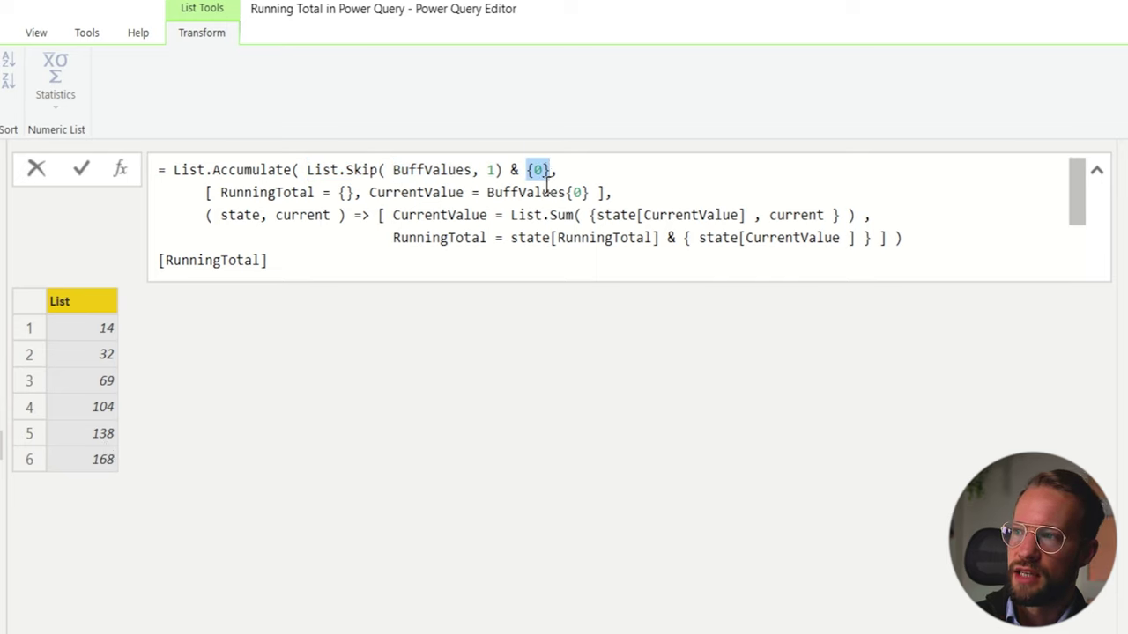
pyautogui.click(552, 170)
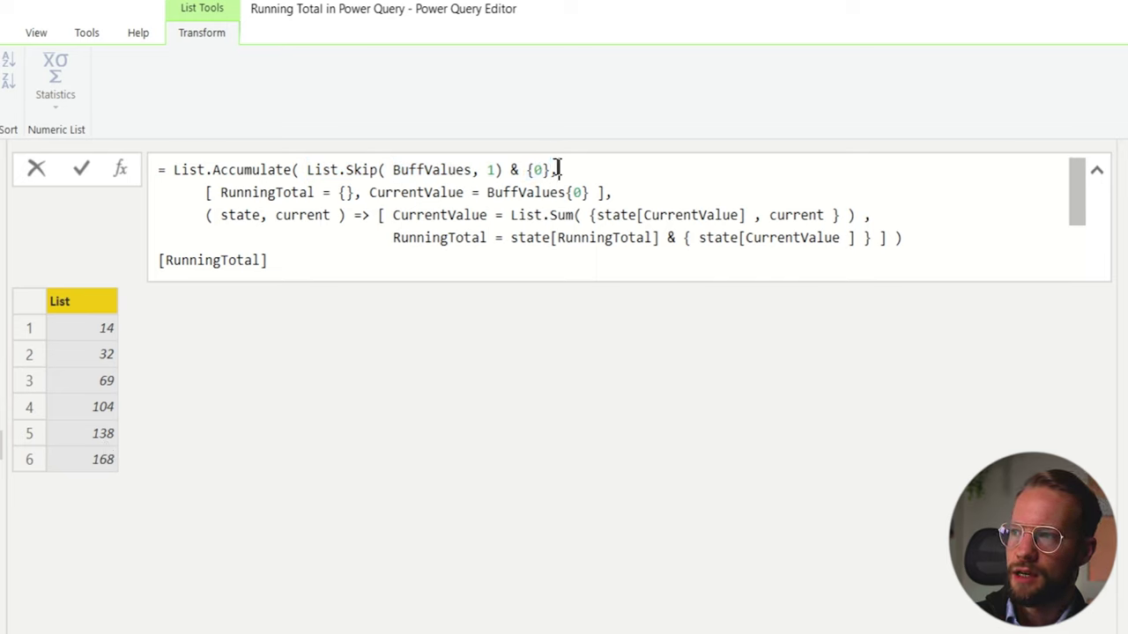
# Examine the seed record of List.Accumulate, with its RunningTotal and CurrentValue fields
pyautogui.click(221, 192)
pyautogui.moveTo(208, 192); pyautogui.dragTo(612, 192)
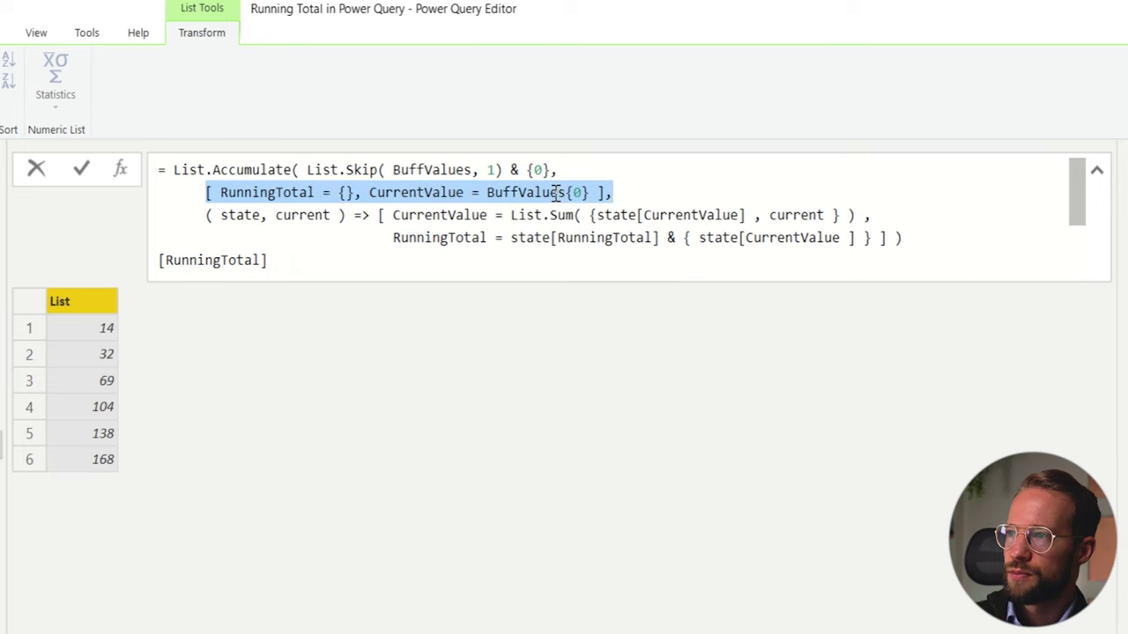
pyautogui.doubleClick(286, 193)
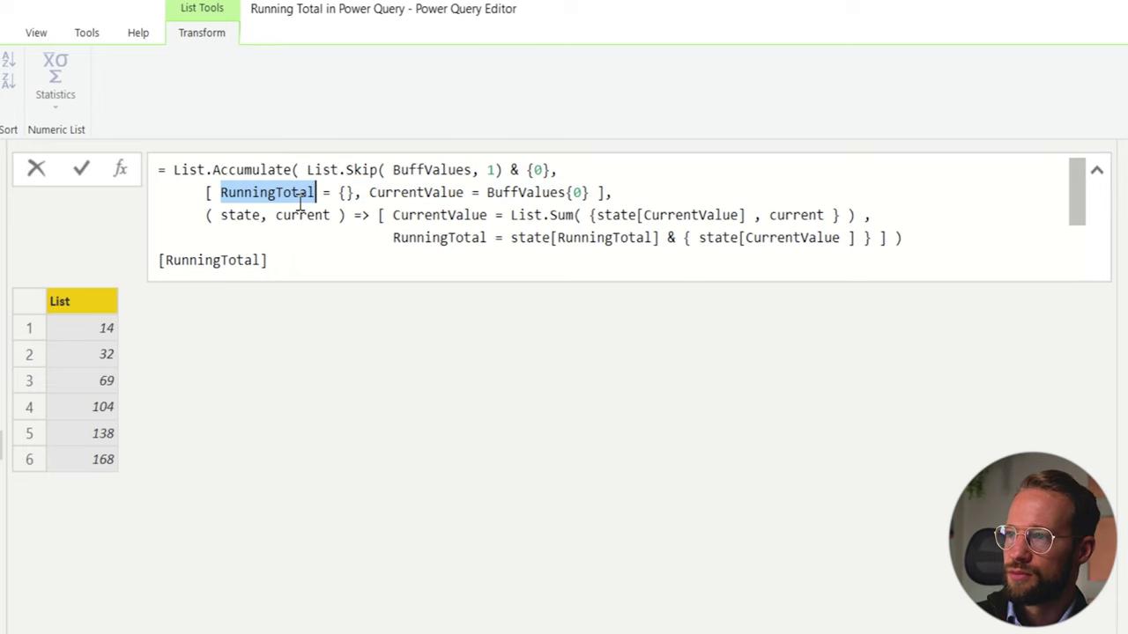
pyautogui.moveTo(353, 192); pyautogui.dragTo(338, 192)
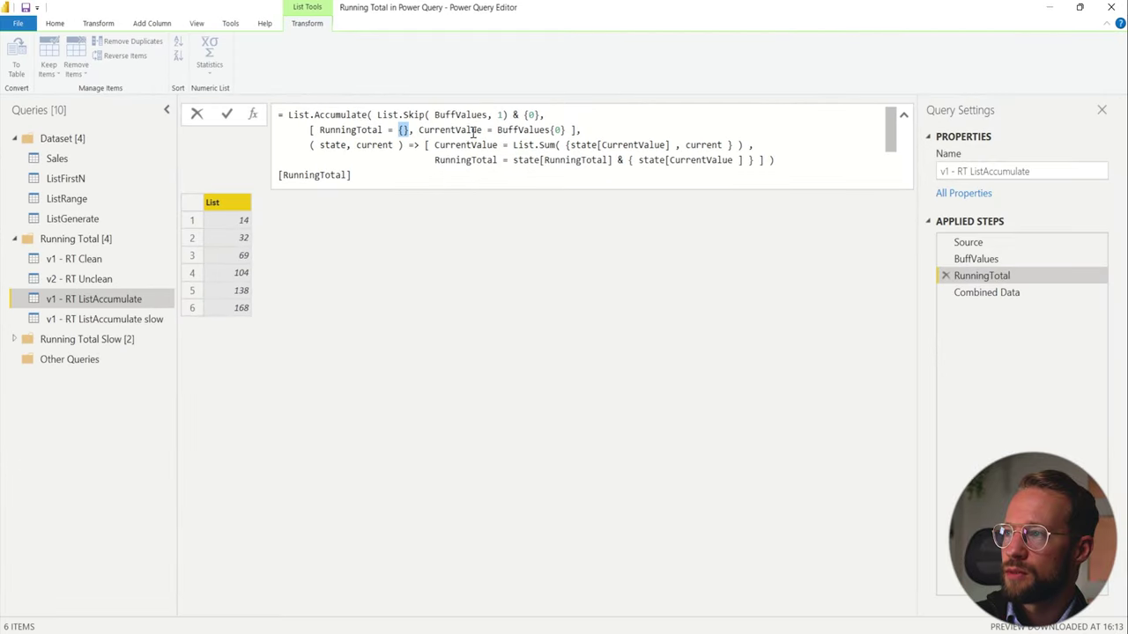
pyautogui.moveTo(497, 131); pyautogui.dragTo(567, 130)
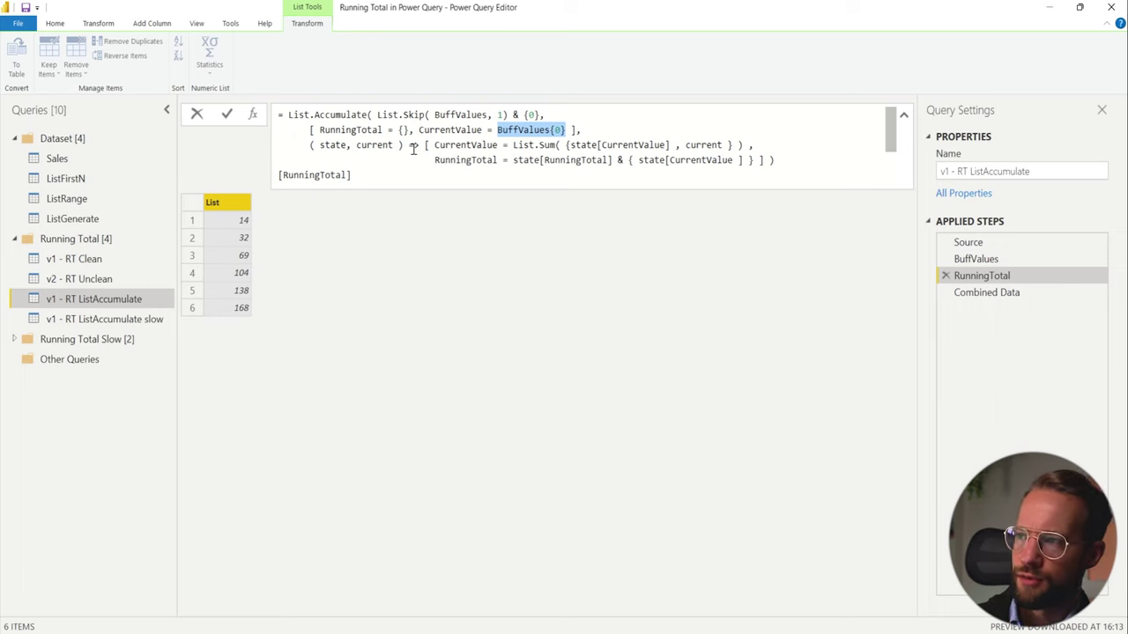
# Trace how the accumulator's CurrentValue field sums state[CurrentValue] and current, comparing them with the List.Skip list and BuffValues{0}
pyautogui.doubleClick(467, 146)
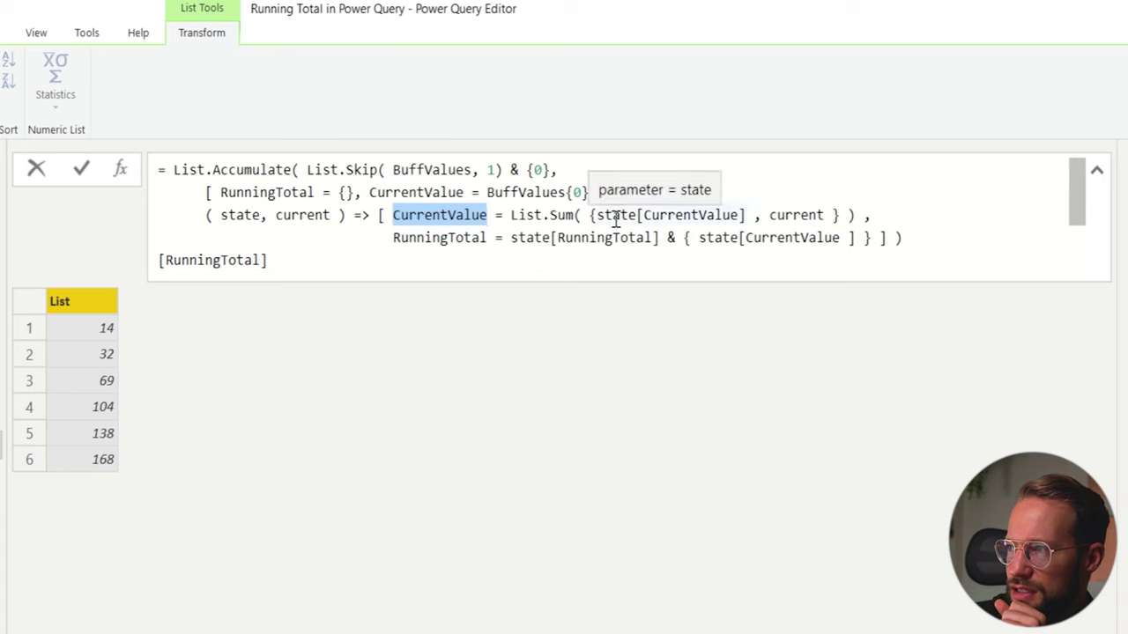
pyautogui.moveTo(595, 215); pyautogui.dragTo(741, 219)
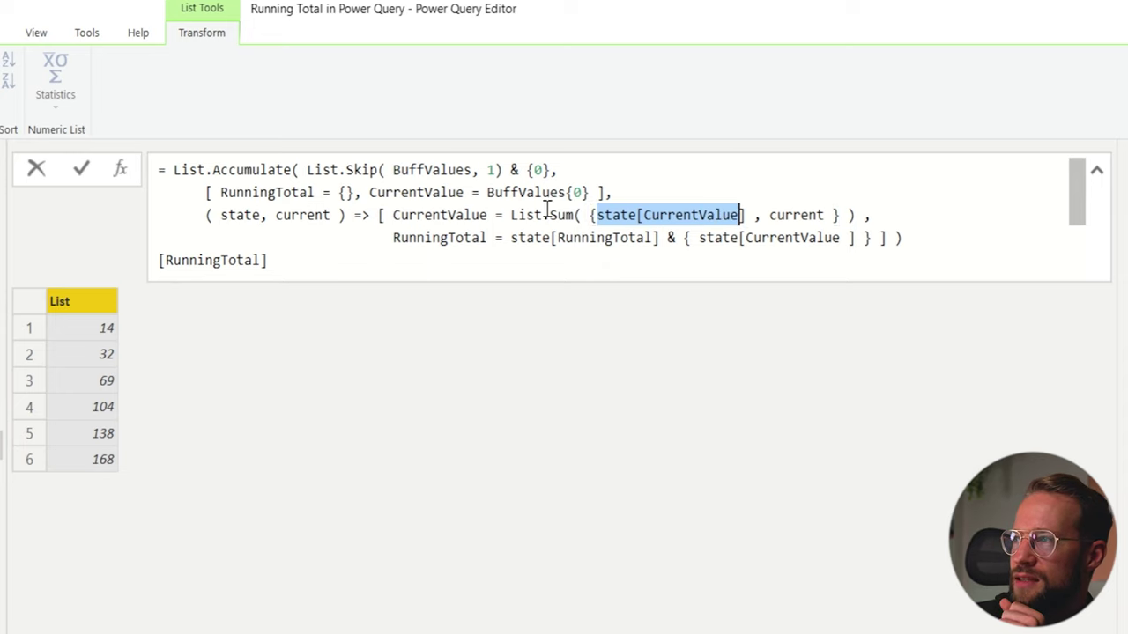
pyautogui.doubleClick(802, 215)
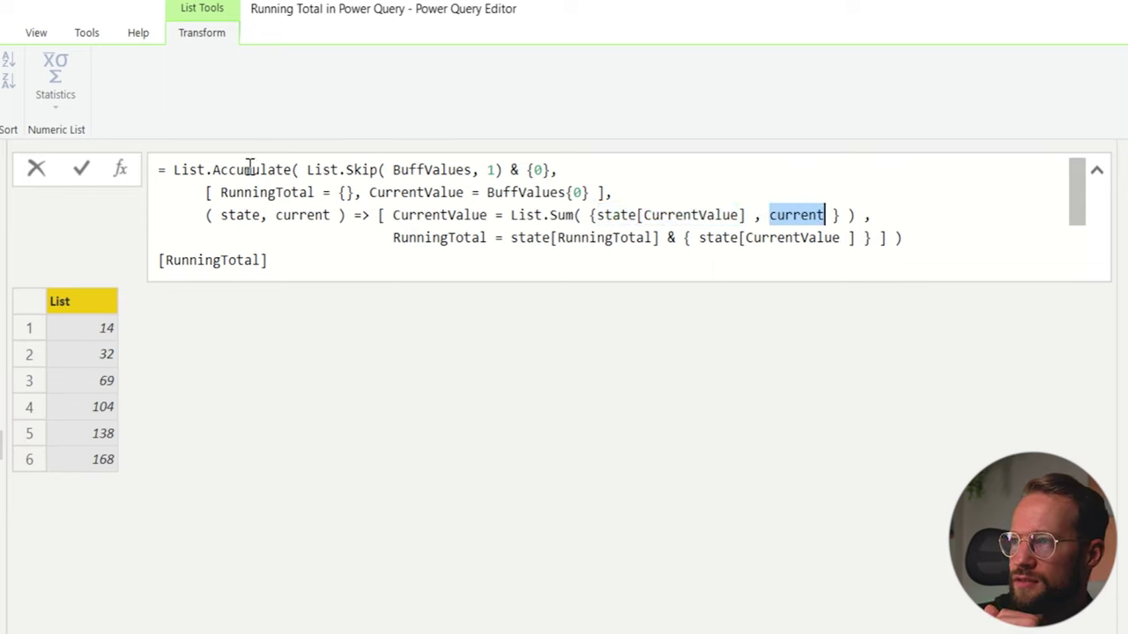
pyautogui.moveTo(301, 169); pyautogui.dragTo(504, 170)
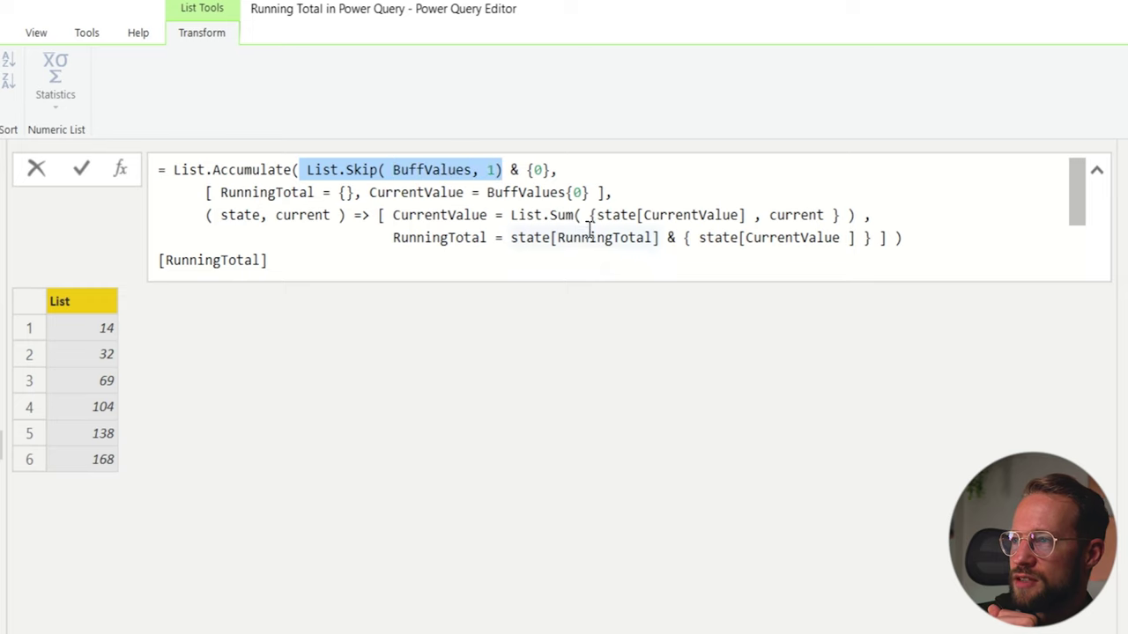
pyautogui.moveTo(487, 192); pyautogui.dragTo(590, 192)
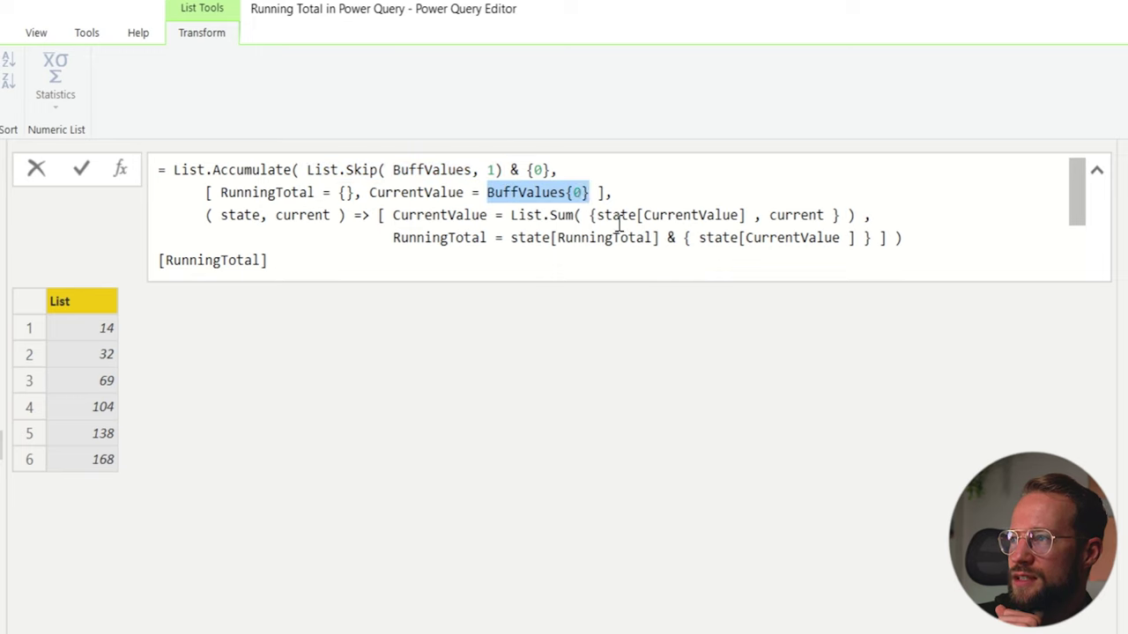
pyautogui.moveTo(769, 215); pyautogui.dragTo(825, 215)
pyautogui.moveTo(321, 169)
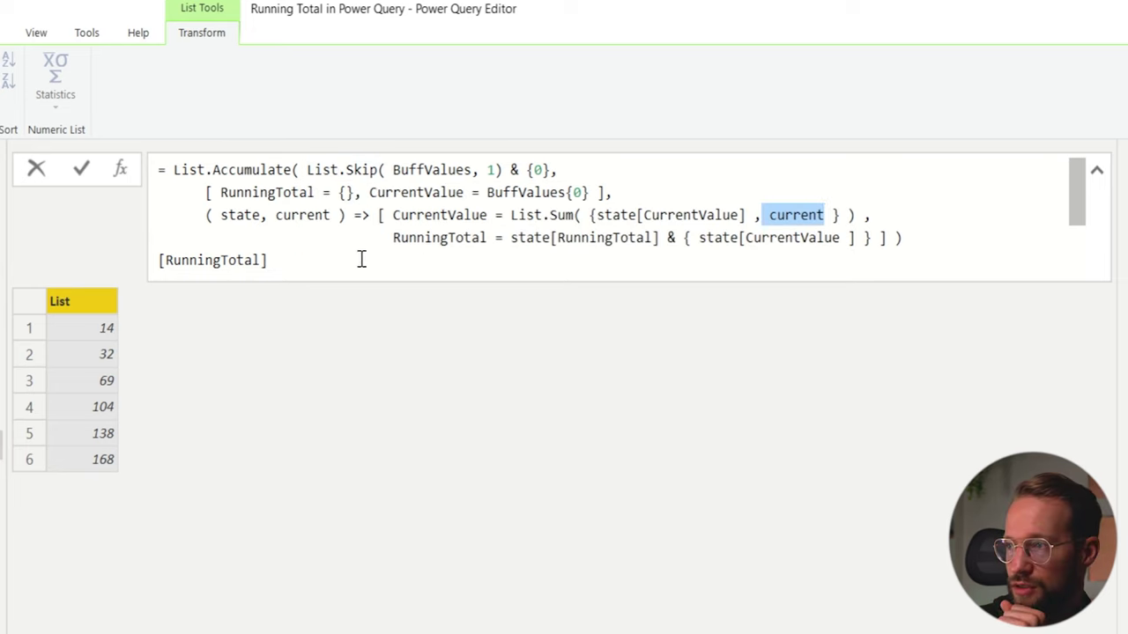
# Examine how the accumulator's RunningTotal field appends { state[CurrentValue ] } to state[RunningTotal]
pyautogui.doubleClick(614, 237)
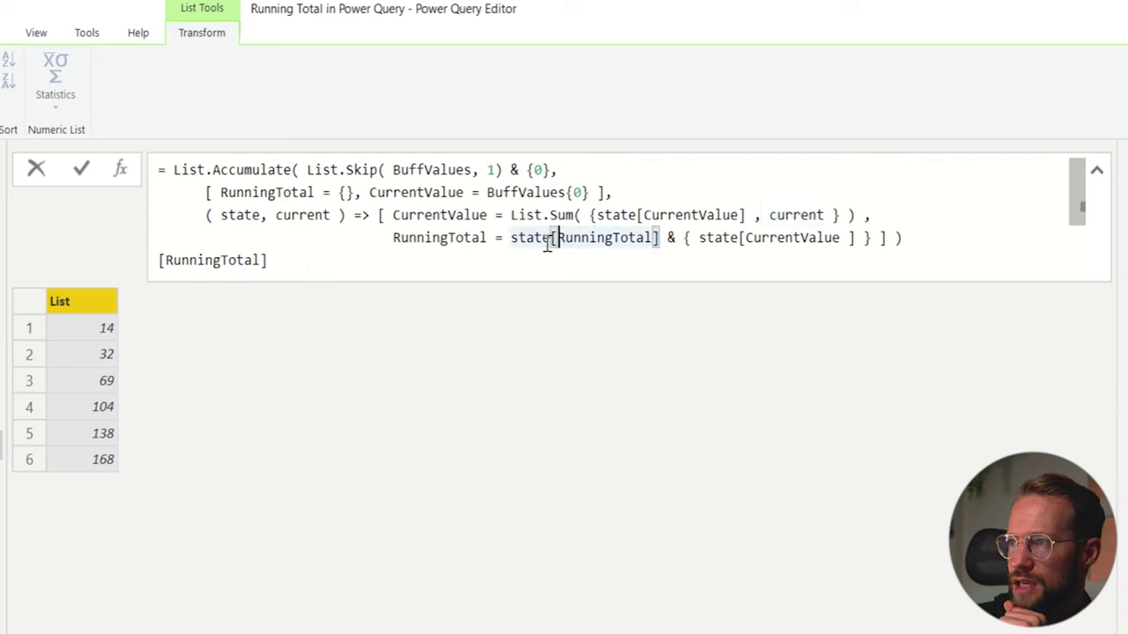
pyautogui.moveTo(511, 237); pyautogui.dragTo(851, 236)
pyautogui.doubleClick(569, 239)
pyautogui.moveTo(512, 238); pyautogui.dragTo(661, 236)
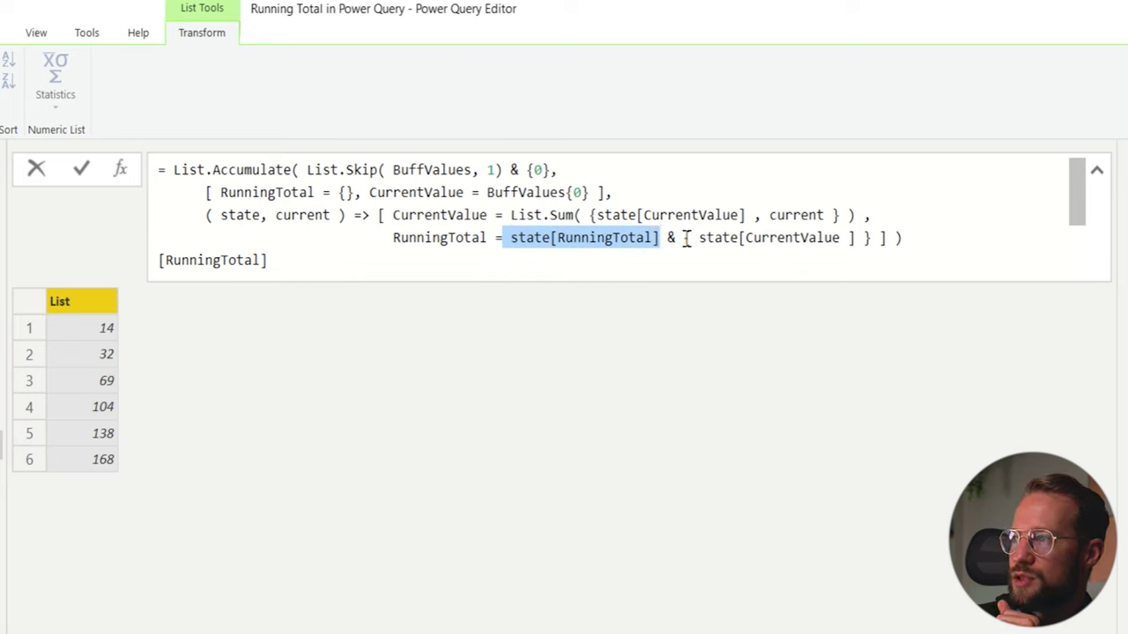
pyautogui.moveTo(676, 238); pyautogui.dragTo(881, 238)
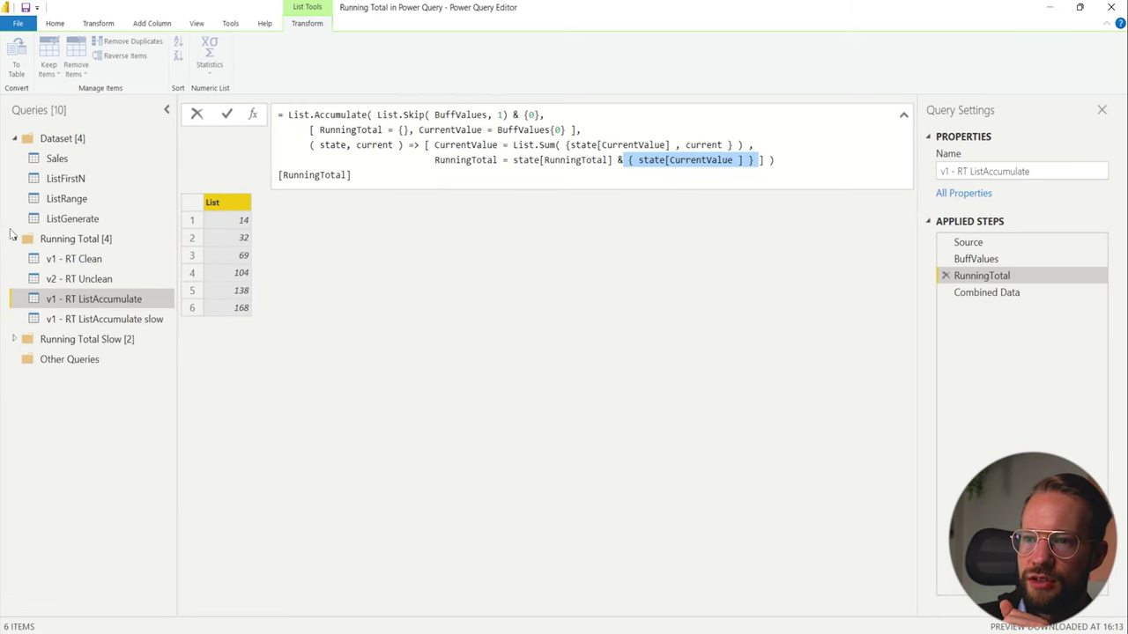
# Collapse the Running Total query group and open the RunningTotalList step of the ListGenerate query
pyautogui.click(14, 239)
pyautogui.click(16, 239)
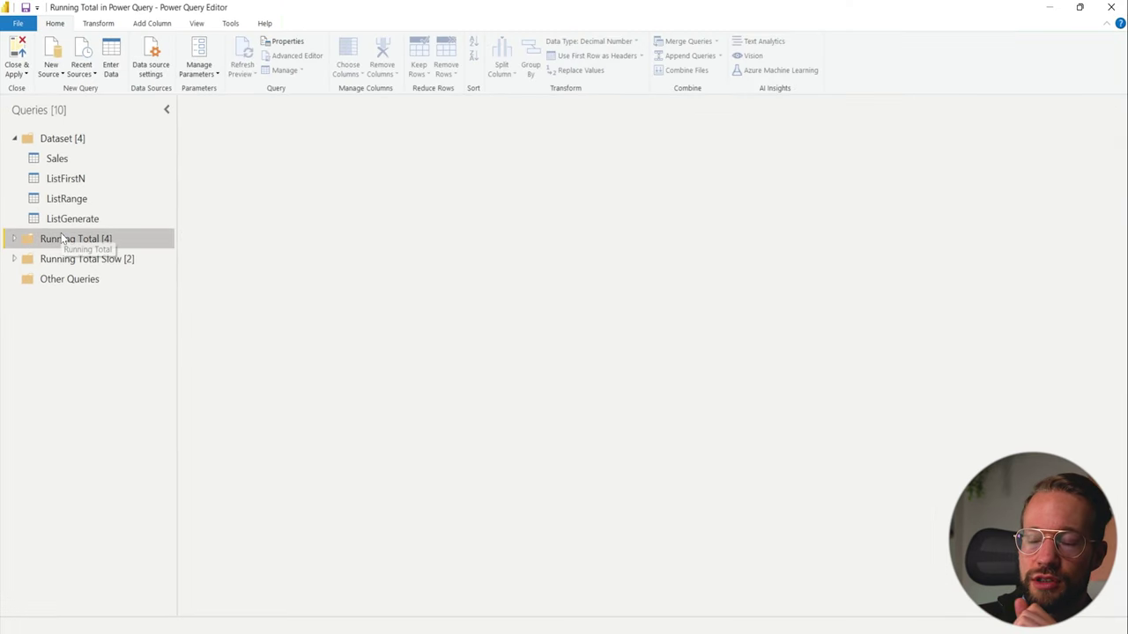
pyautogui.click(103, 222)
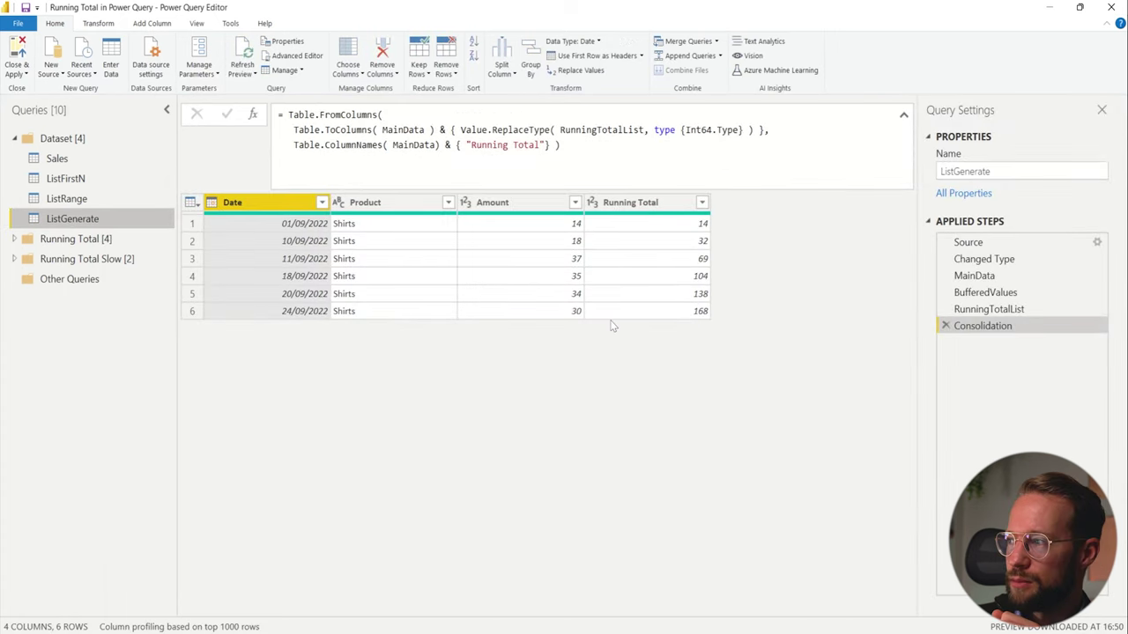
pyautogui.click(1001, 308)
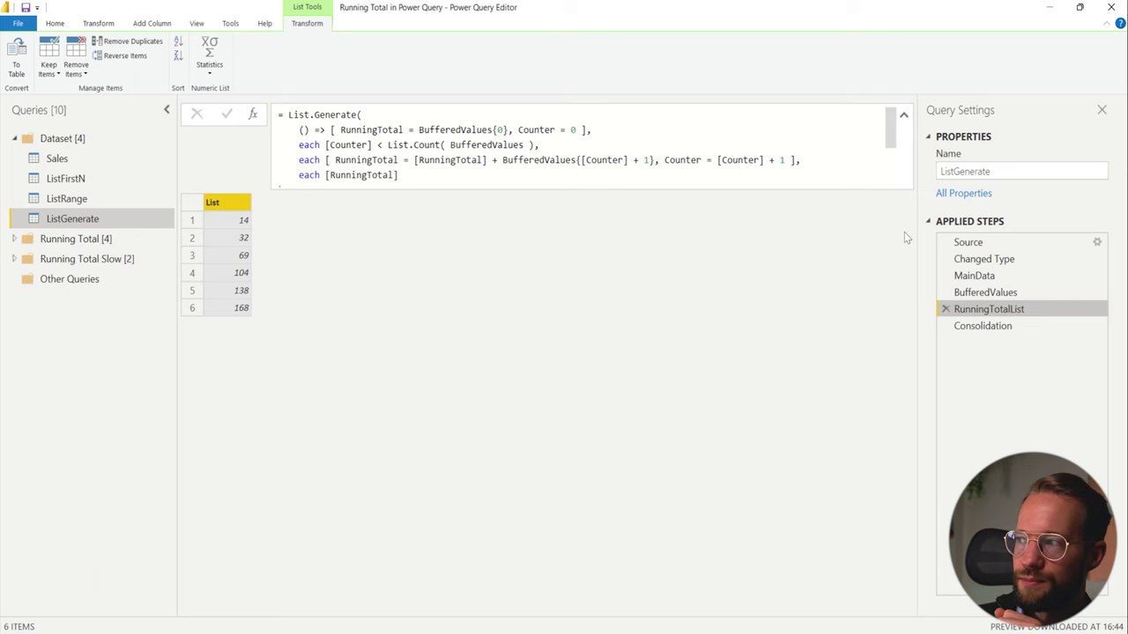
# Clear the Amount for 11/09/2022 in the entered table behind the ListGenerate query's Source step
pyautogui.click(1044, 241)
pyautogui.click(1095, 243)
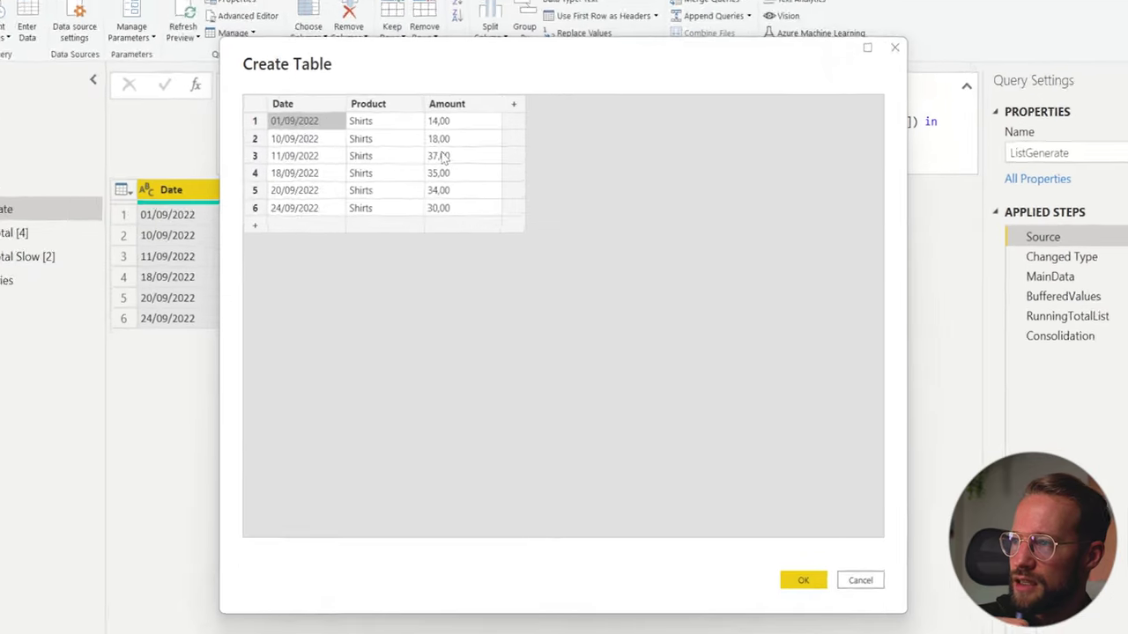
pyautogui.click(460, 173)
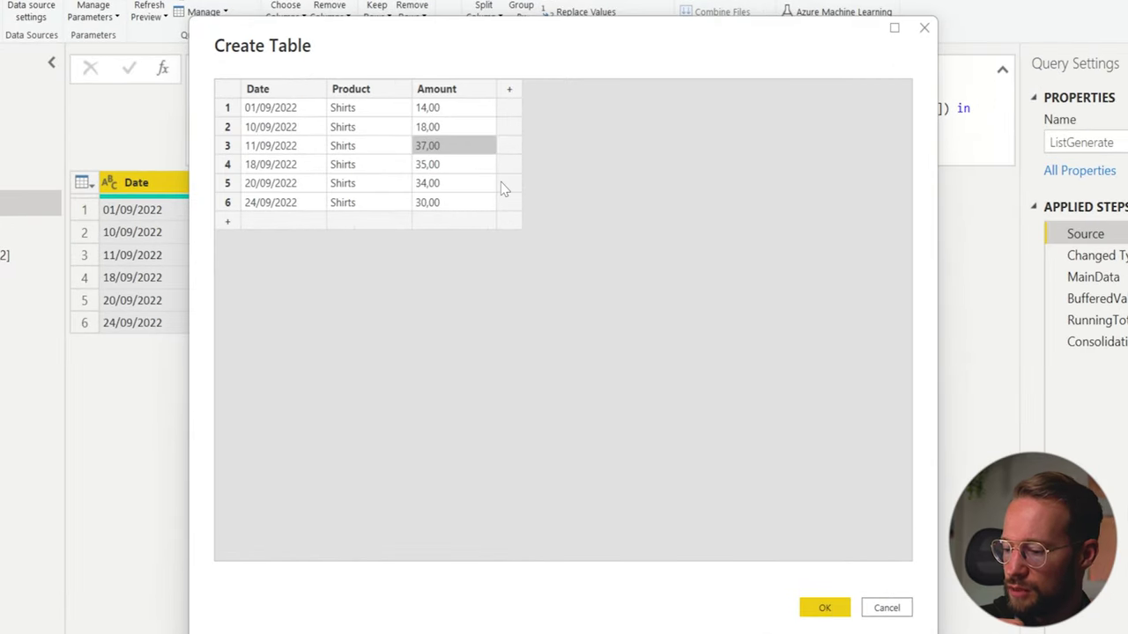
pyautogui.press('Delete')
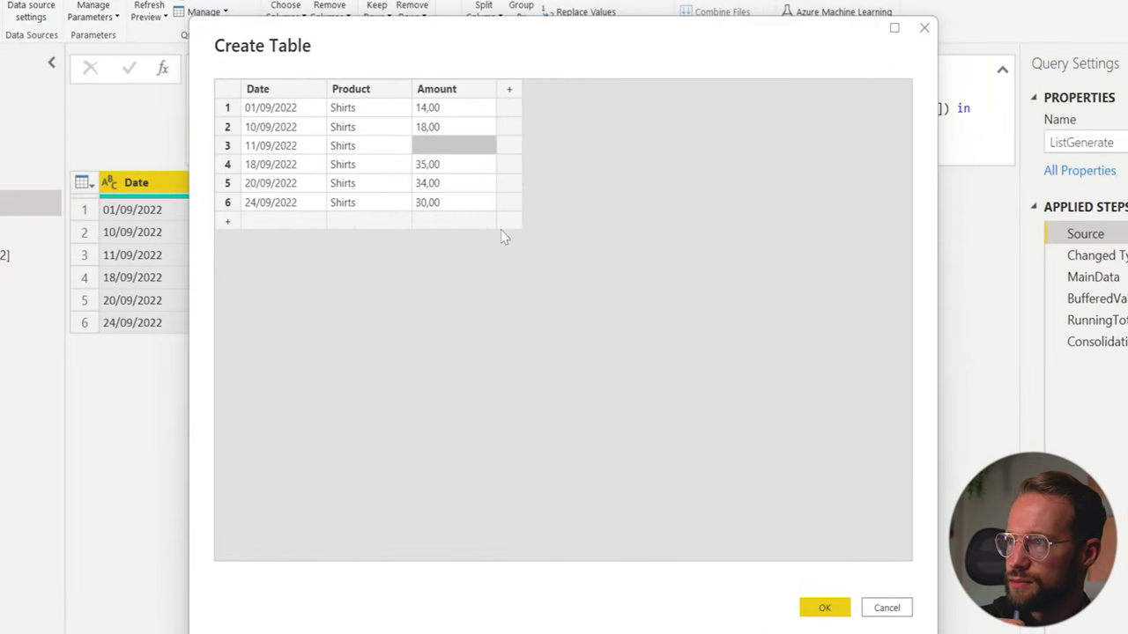
pyautogui.click(837, 607)
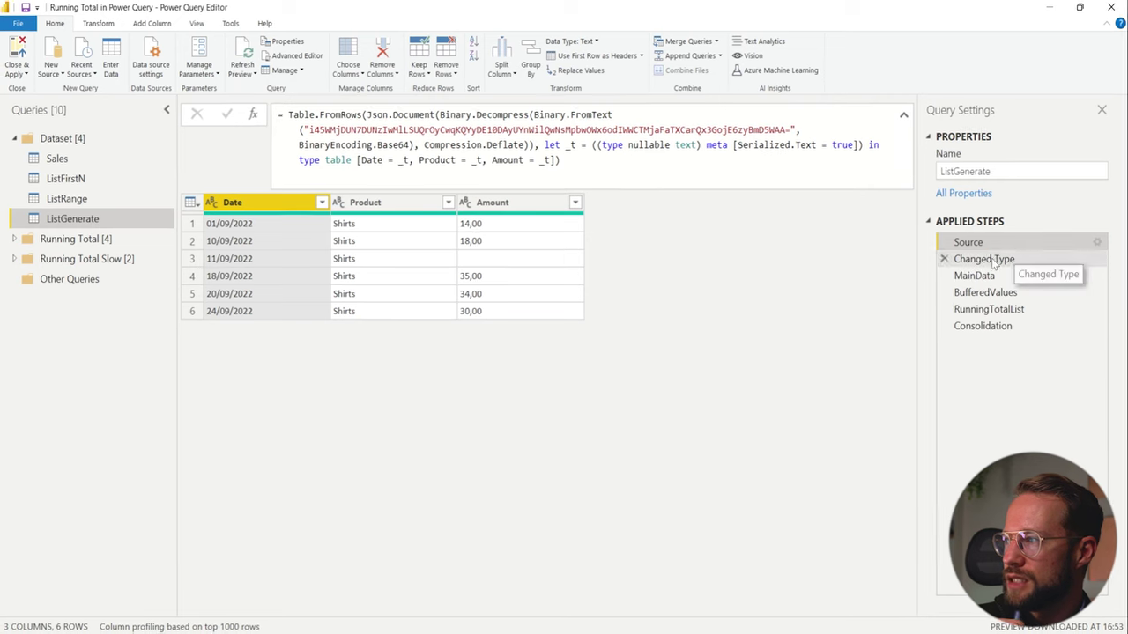
# Trace the emptied Amount through the Changed Type, MainData and RunningTotalList steps
pyautogui.click(994, 261)
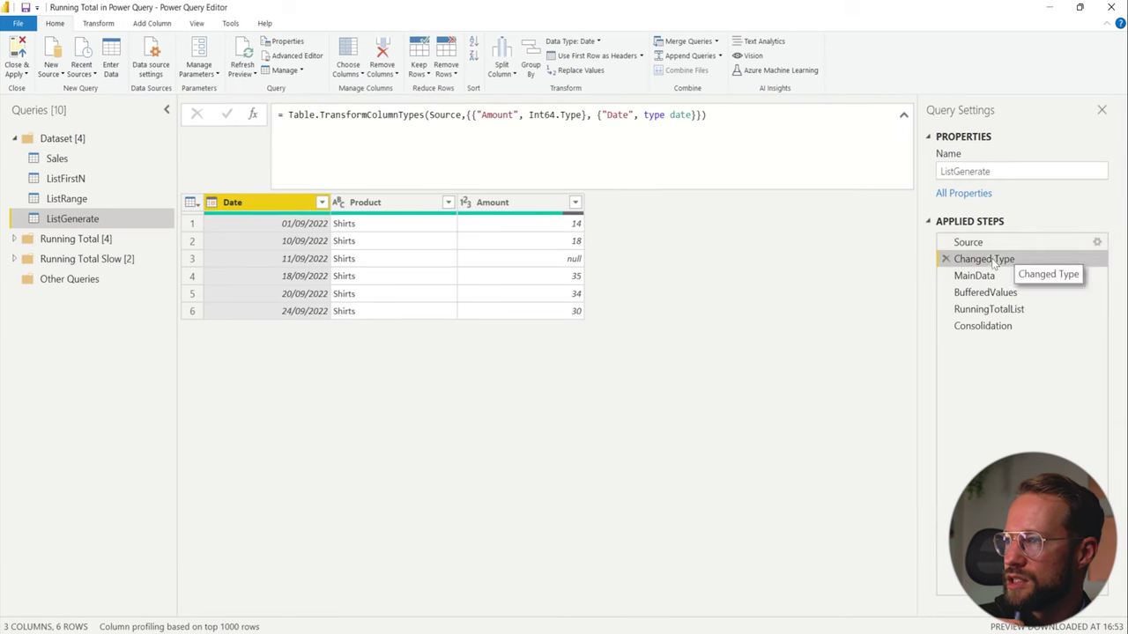
pyautogui.click(572, 261)
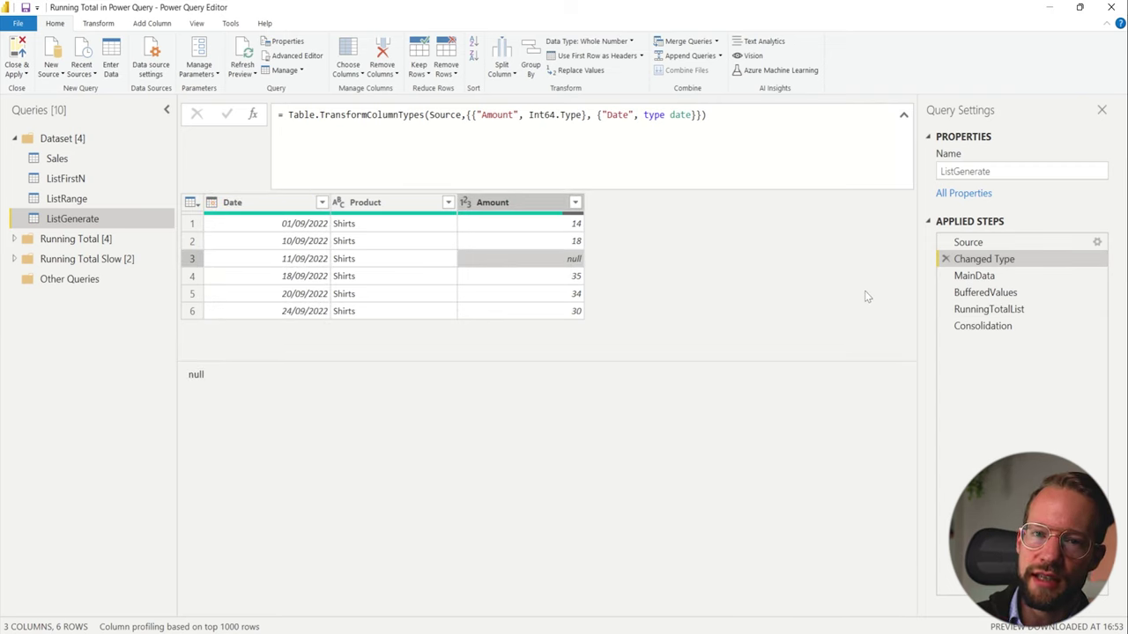
pyautogui.click(557, 244)
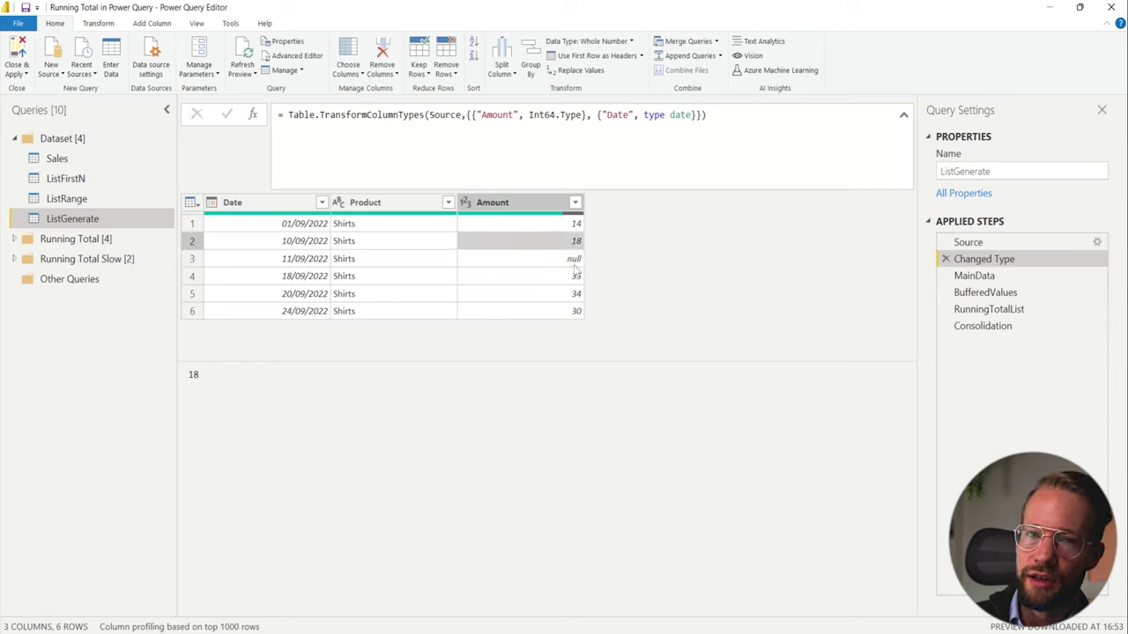
pyautogui.click(1010, 279)
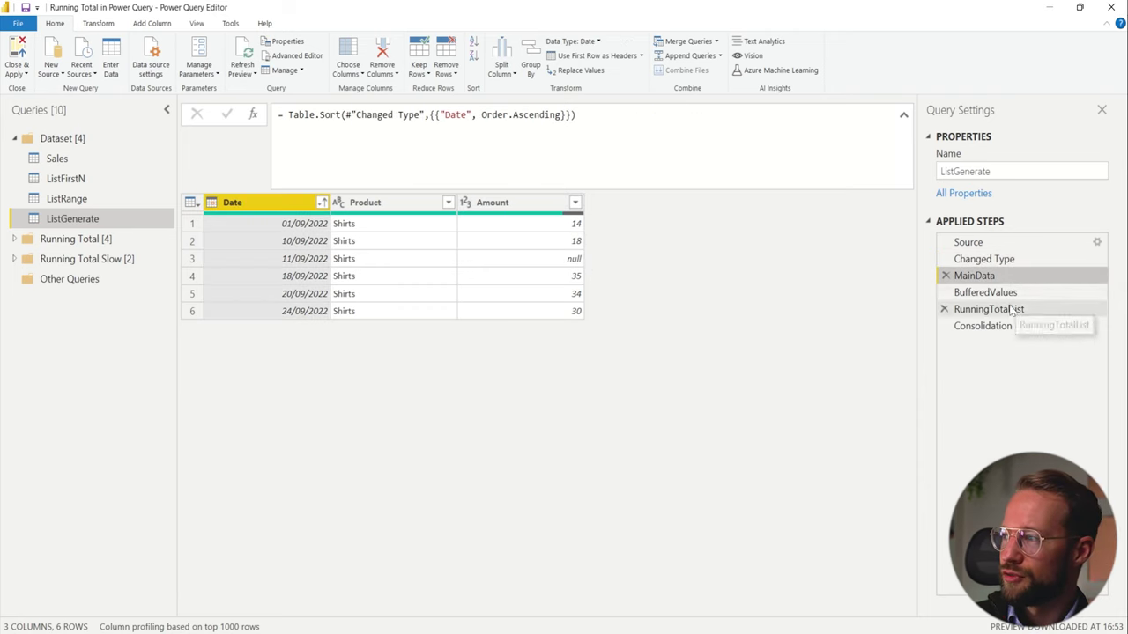
pyautogui.click(1013, 309)
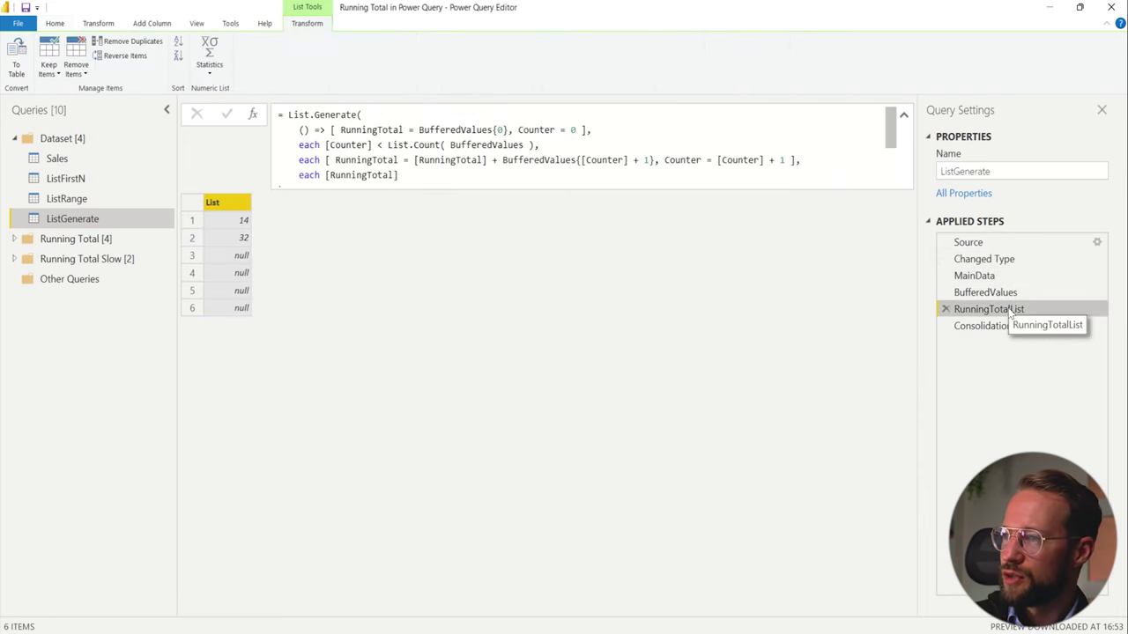
# Compare the list's second running total with the expression [RunningTotal] + BufferedValues{[Counter] + 1} in the List.Generate formula
pyautogui.click(249, 241)
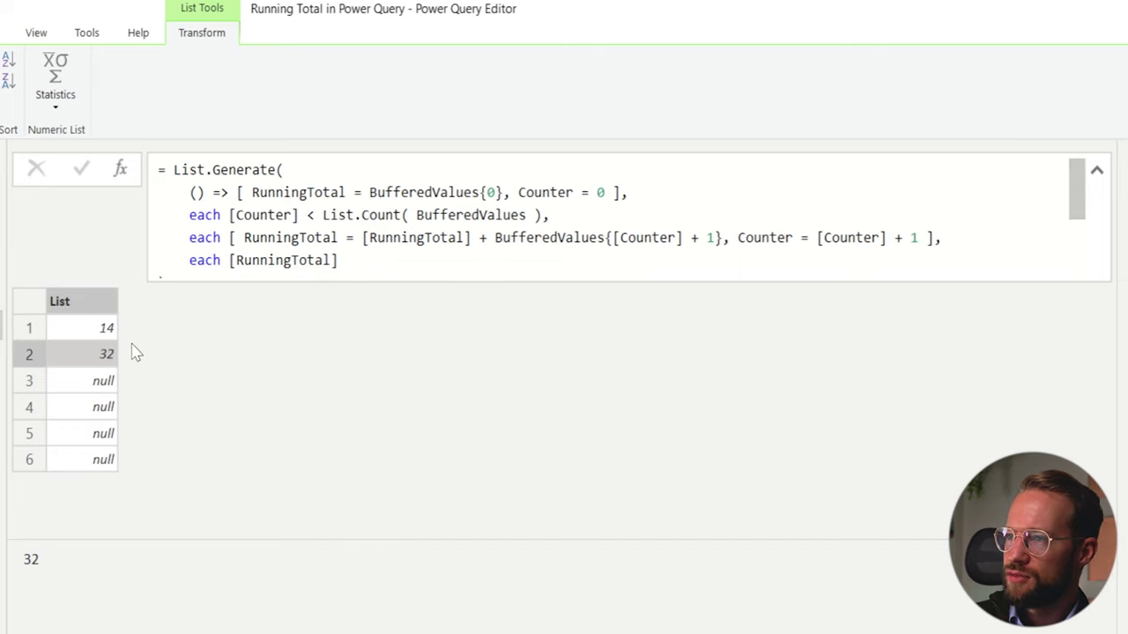
pyautogui.click(363, 237)
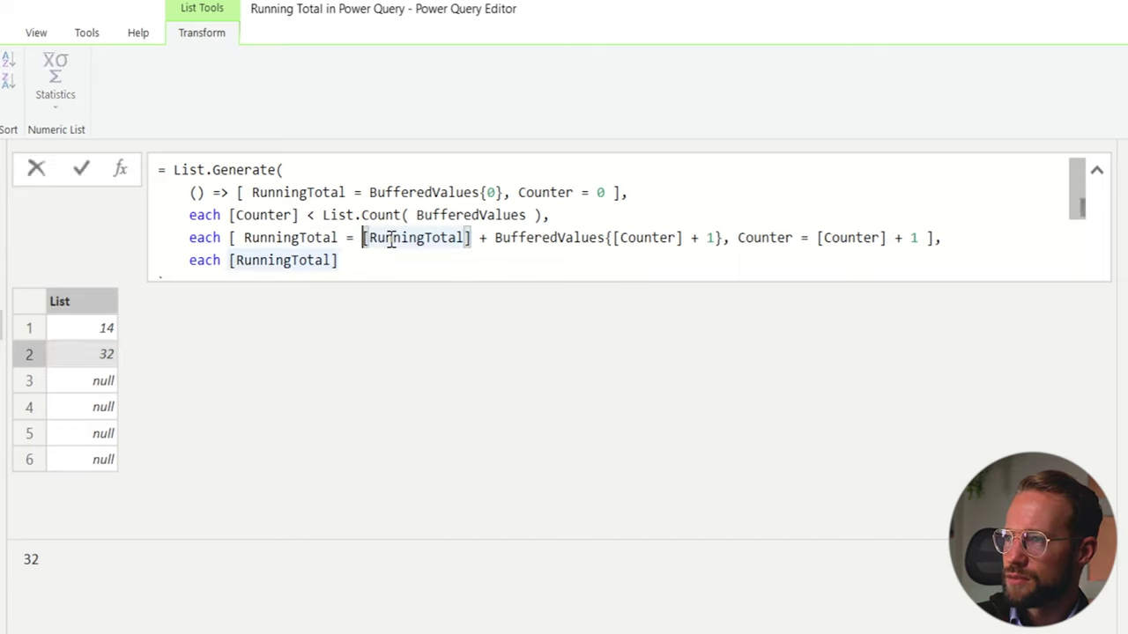
pyautogui.keyDown('shift'); pyautogui.click(725, 238); pyautogui.keyUp('shift')
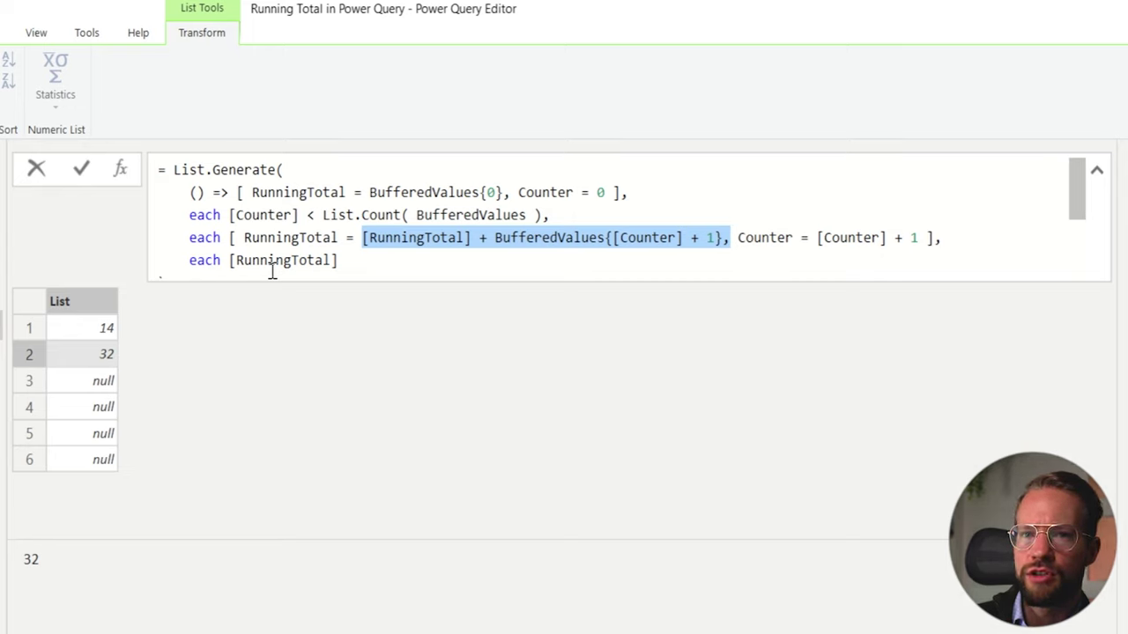
# Open a List.Sum( { before [RunningTotal] in the third List.Generate argument and replace the plus sign after it with a comma
pyautogui.click(361, 237)
pyautogui.write('List.Sum(')
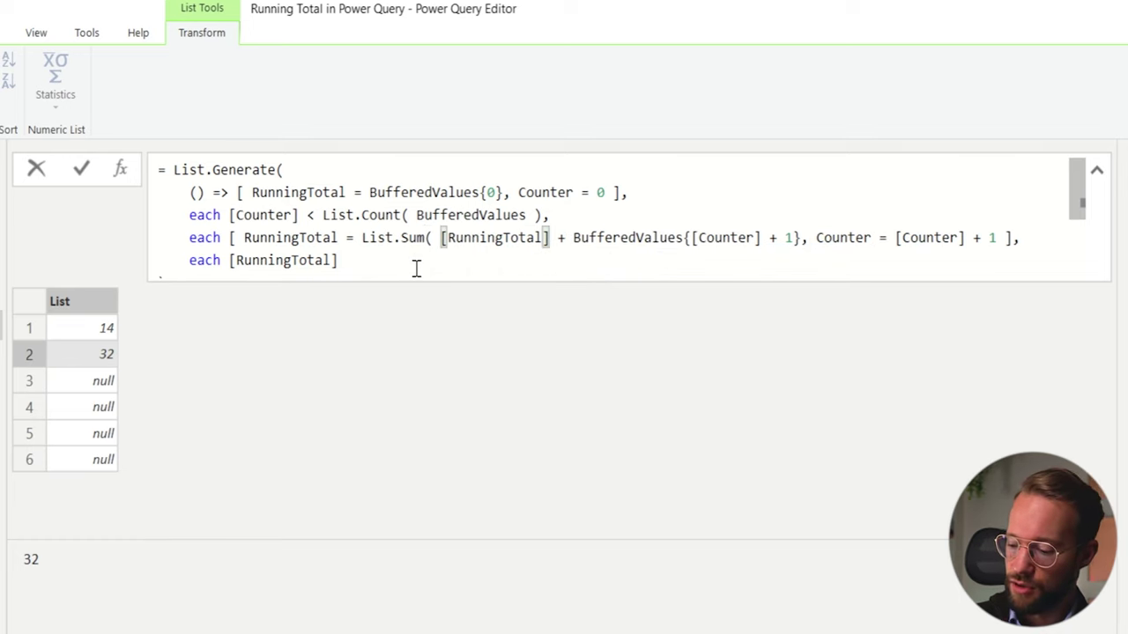
pyautogui.write(' {')
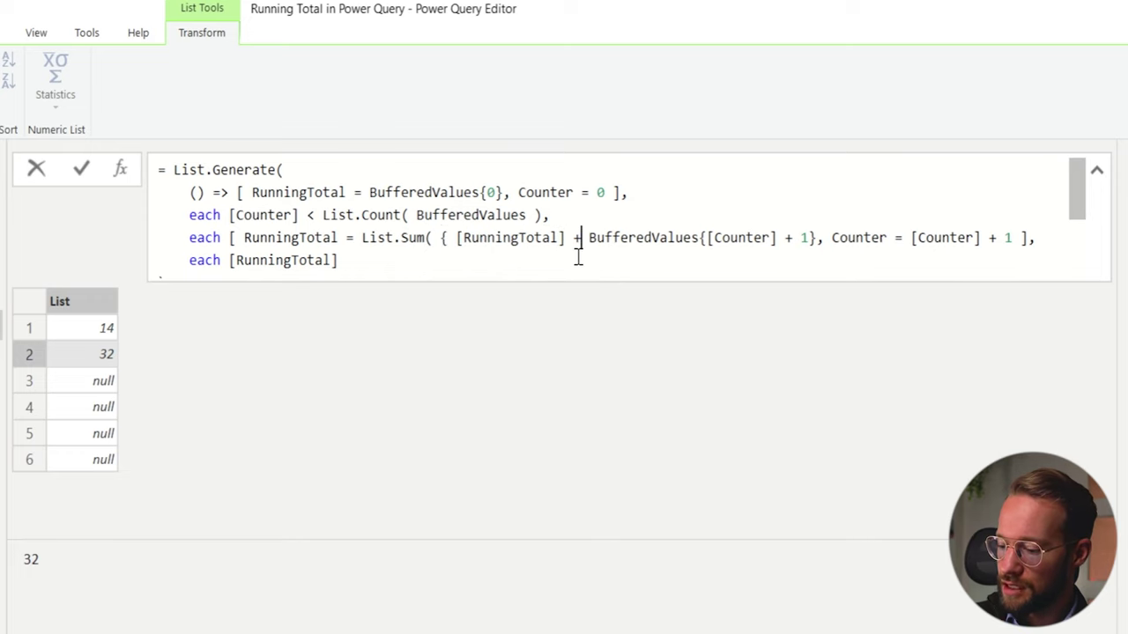
pyautogui.press('BackSpace')
pyautogui.press('BackSpace')
pyautogui.write(',')
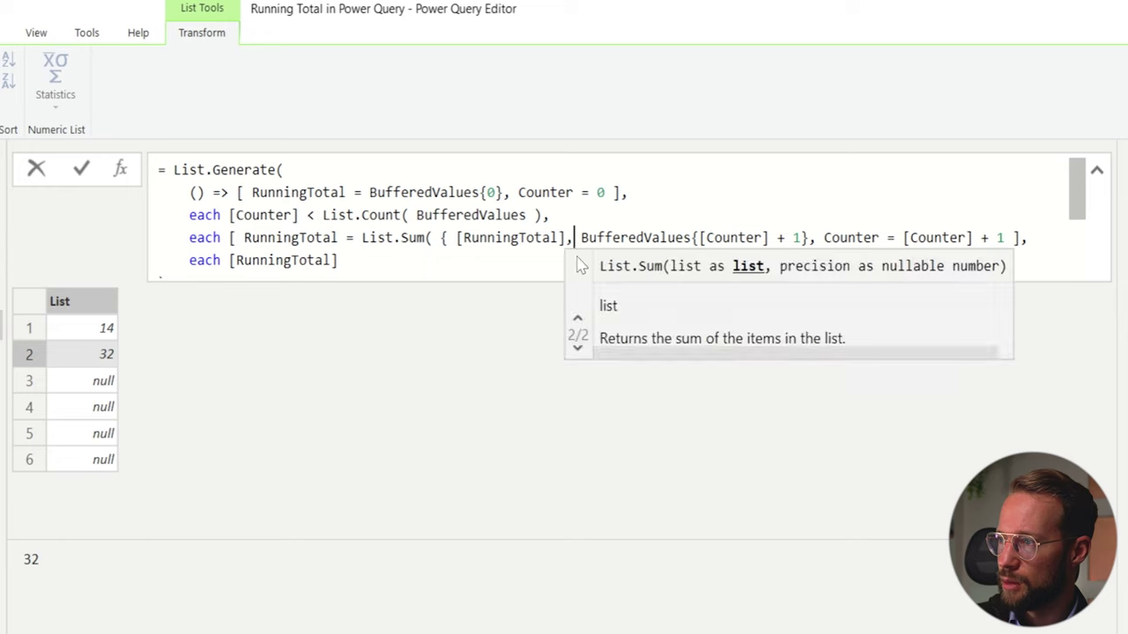
# Close the list and List.Sum after BufferedValues{[Counter] + 1}, apply the formula, and check the running totals in rows 2 and 3
pyautogui.moveTo(577, 238); pyautogui.dragTo(811, 238)
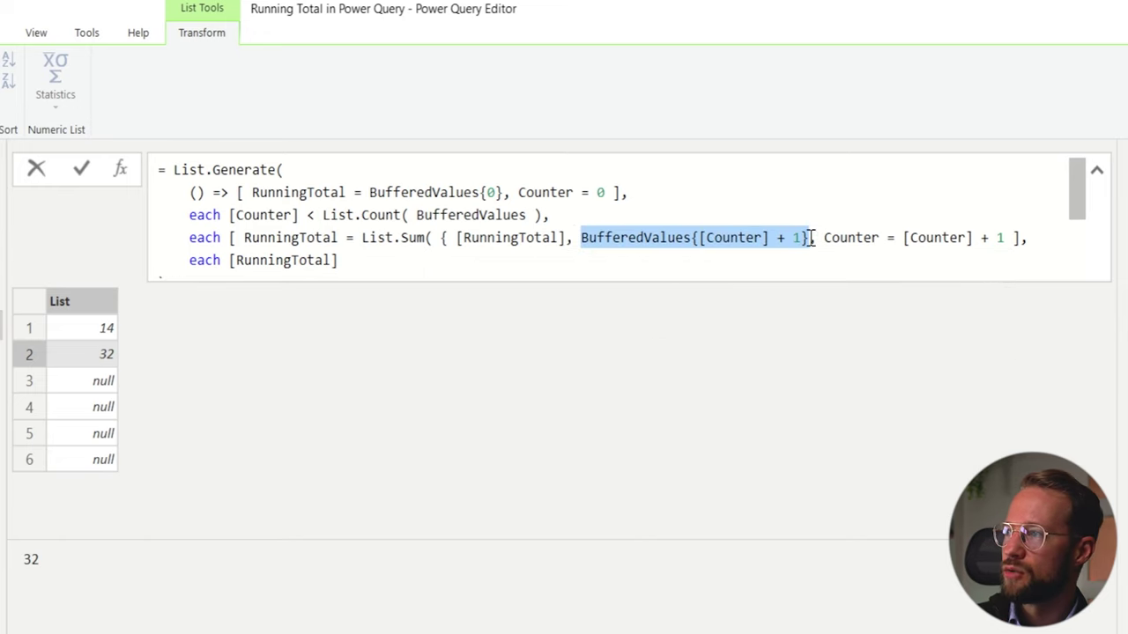
pyautogui.click(810, 238)
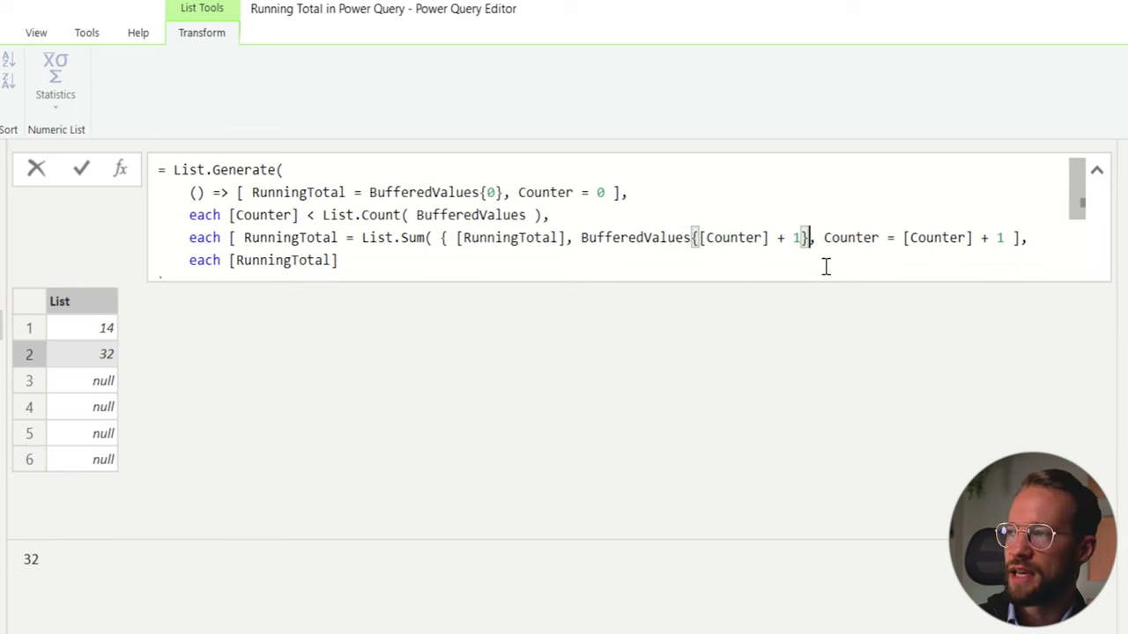
pyautogui.write('}')
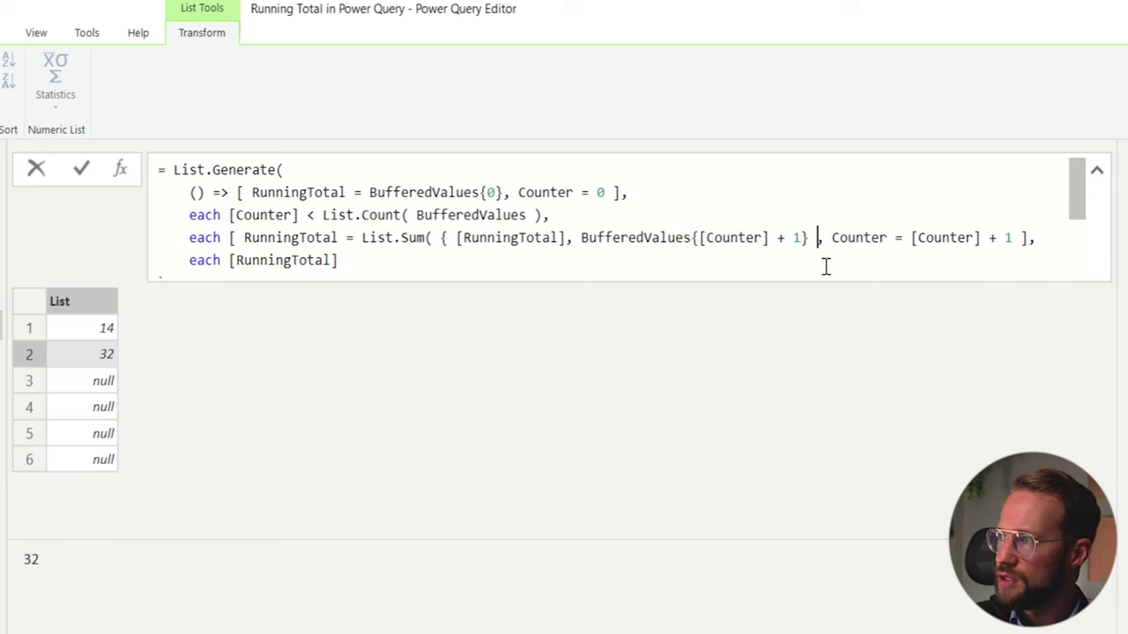
pyautogui.write(' )')
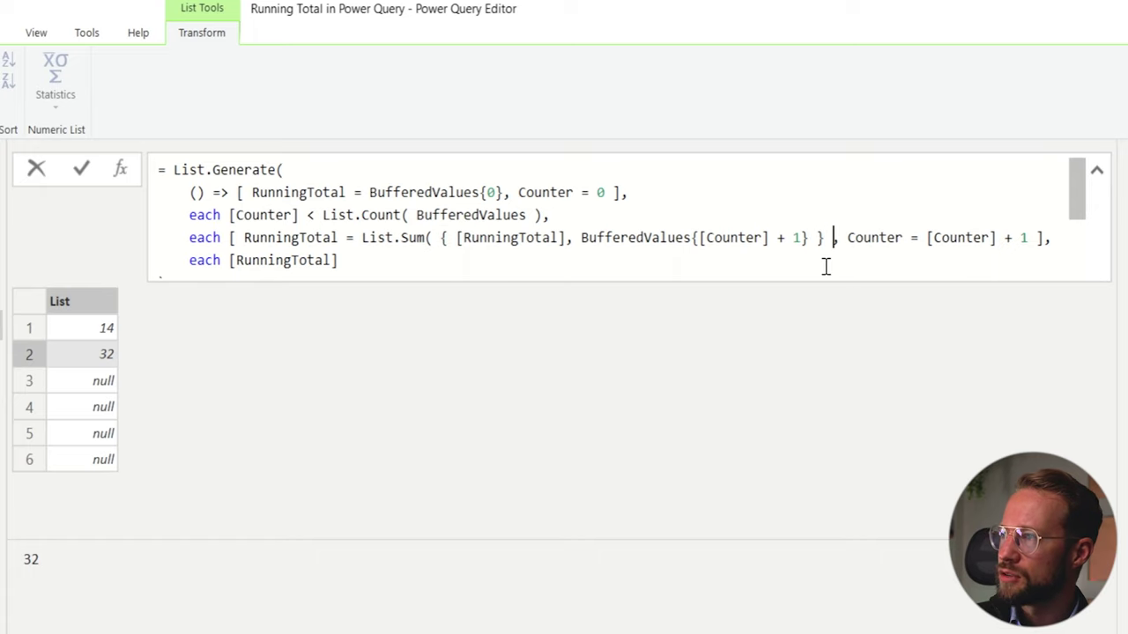
pyautogui.press('Return')
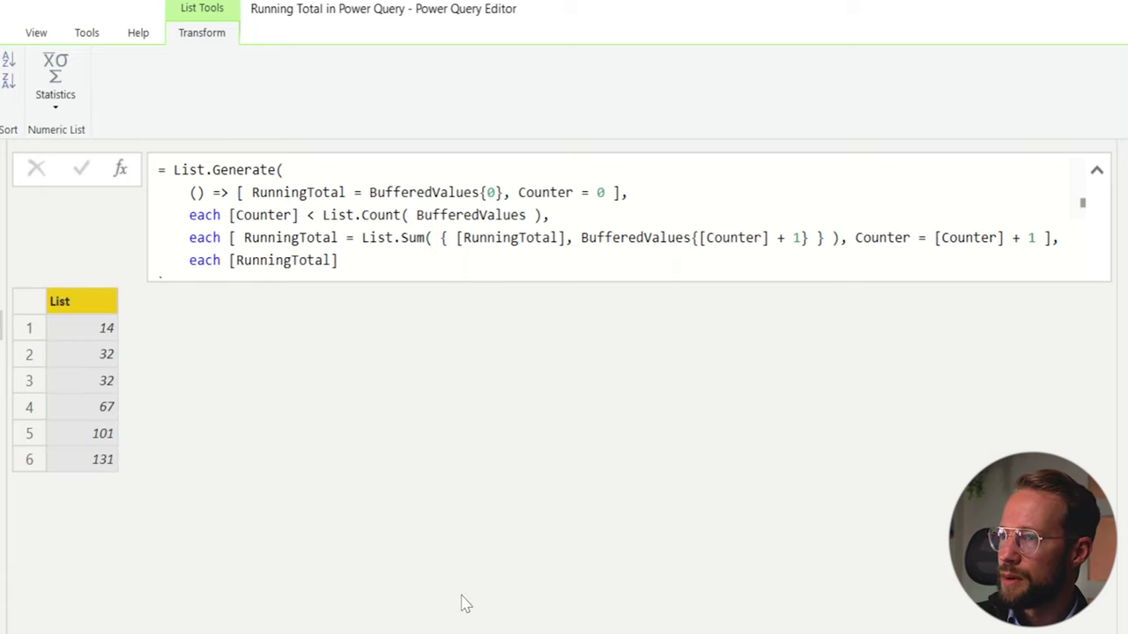
pyautogui.click(100, 360)
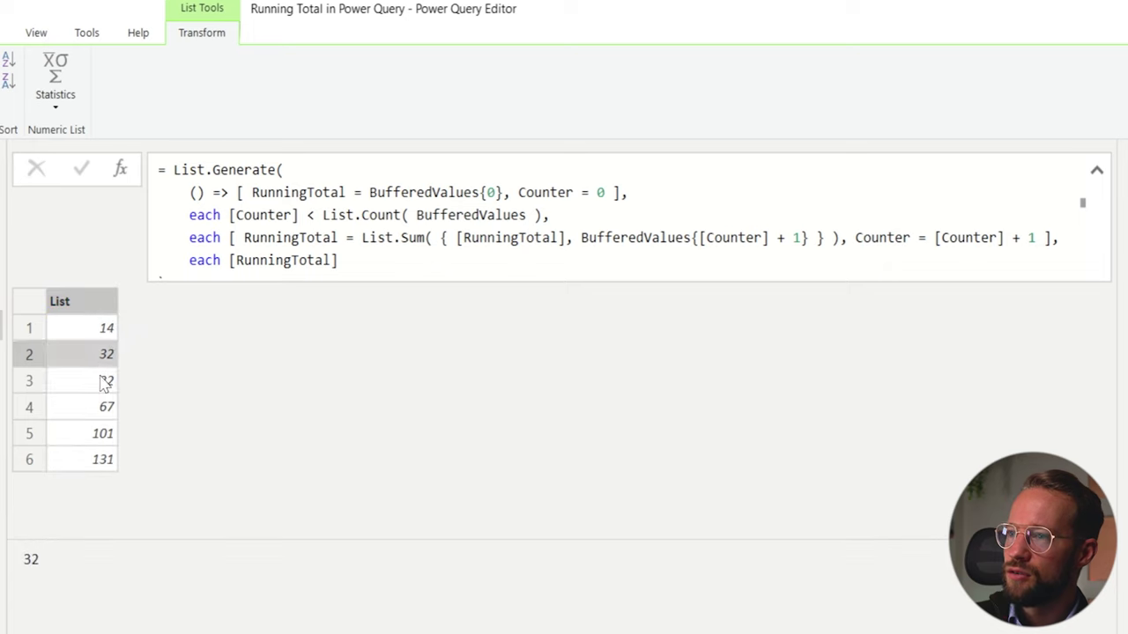
pyautogui.click(102, 384)
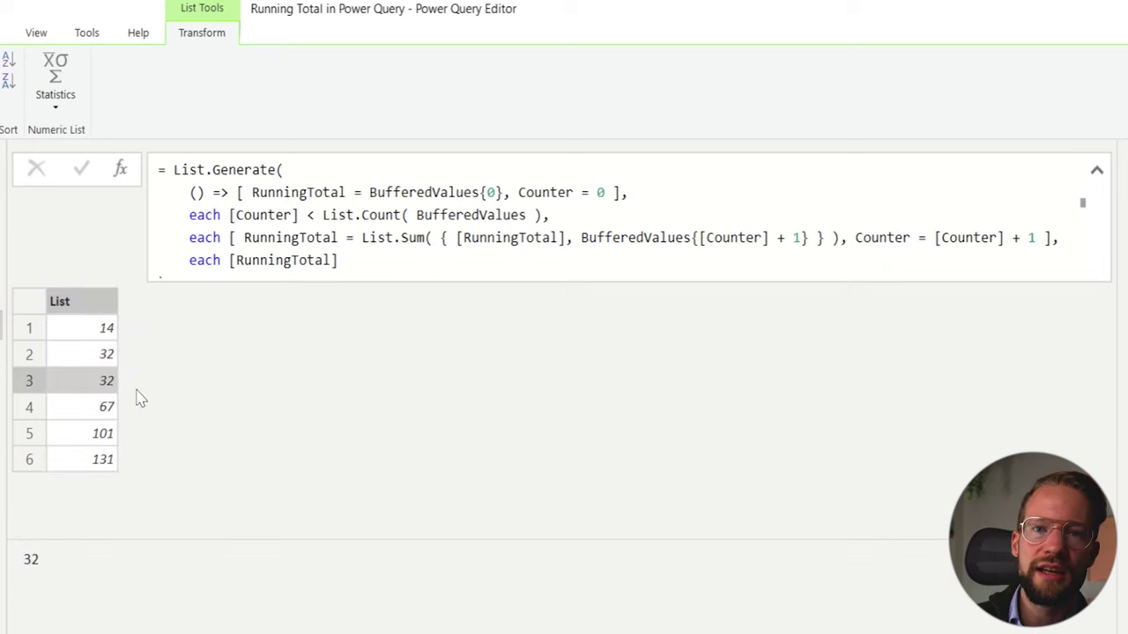